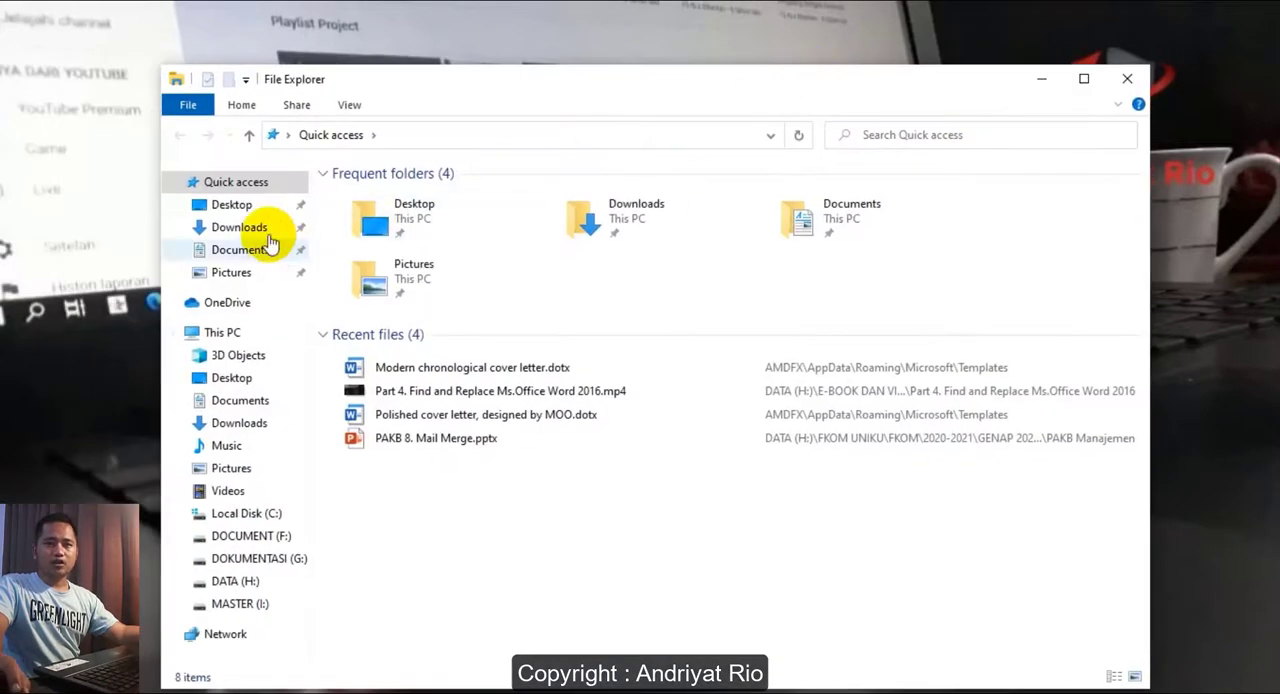
- Create a folder named MailMerge in the Documents folder and open it
left_click(230, 248)
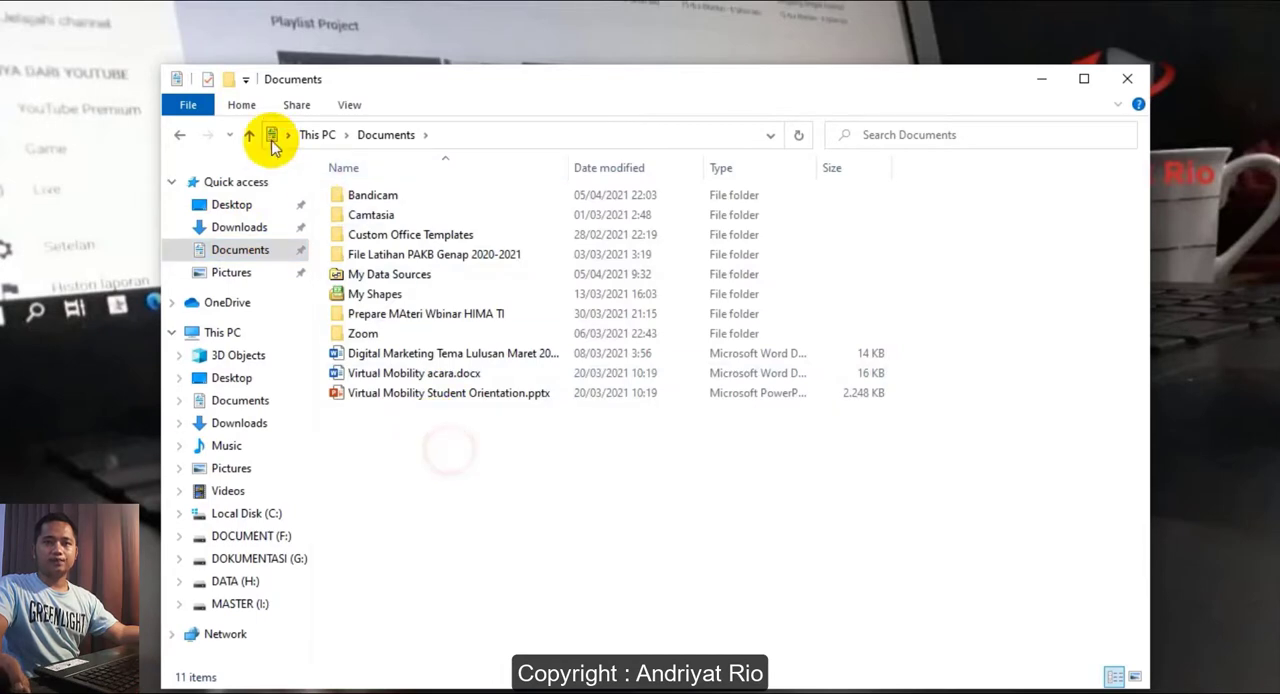
left_click(231, 82)
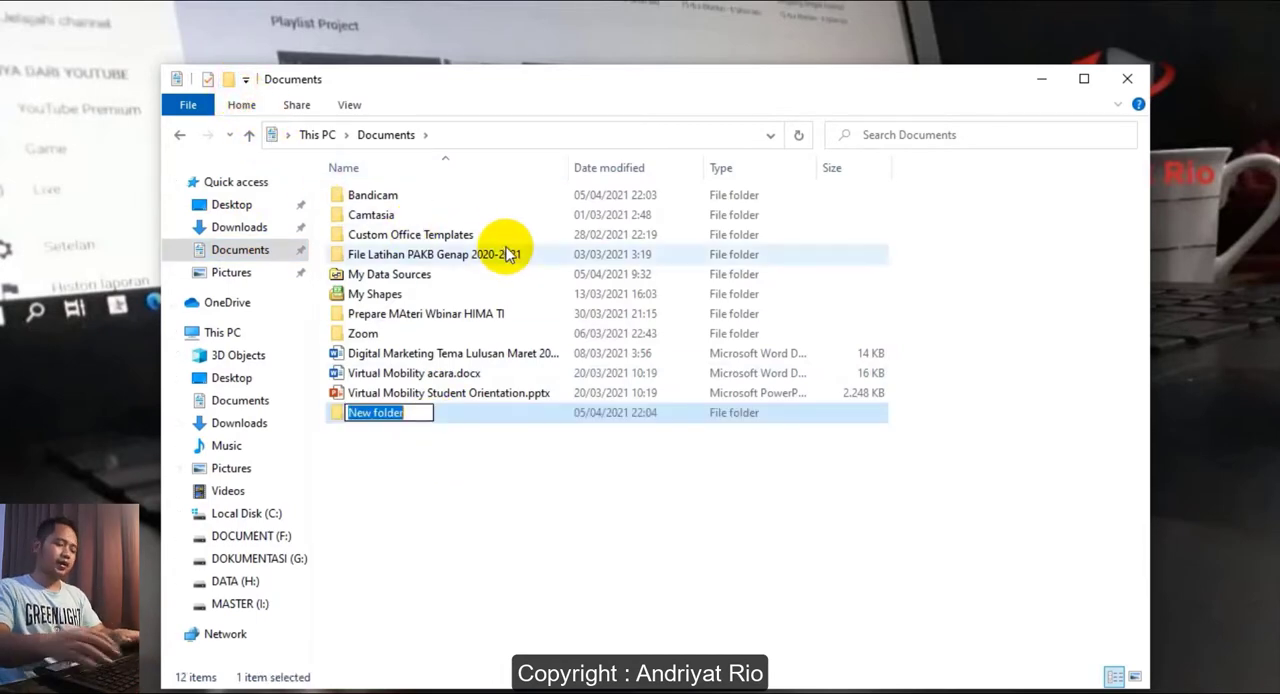
type("MailMe")
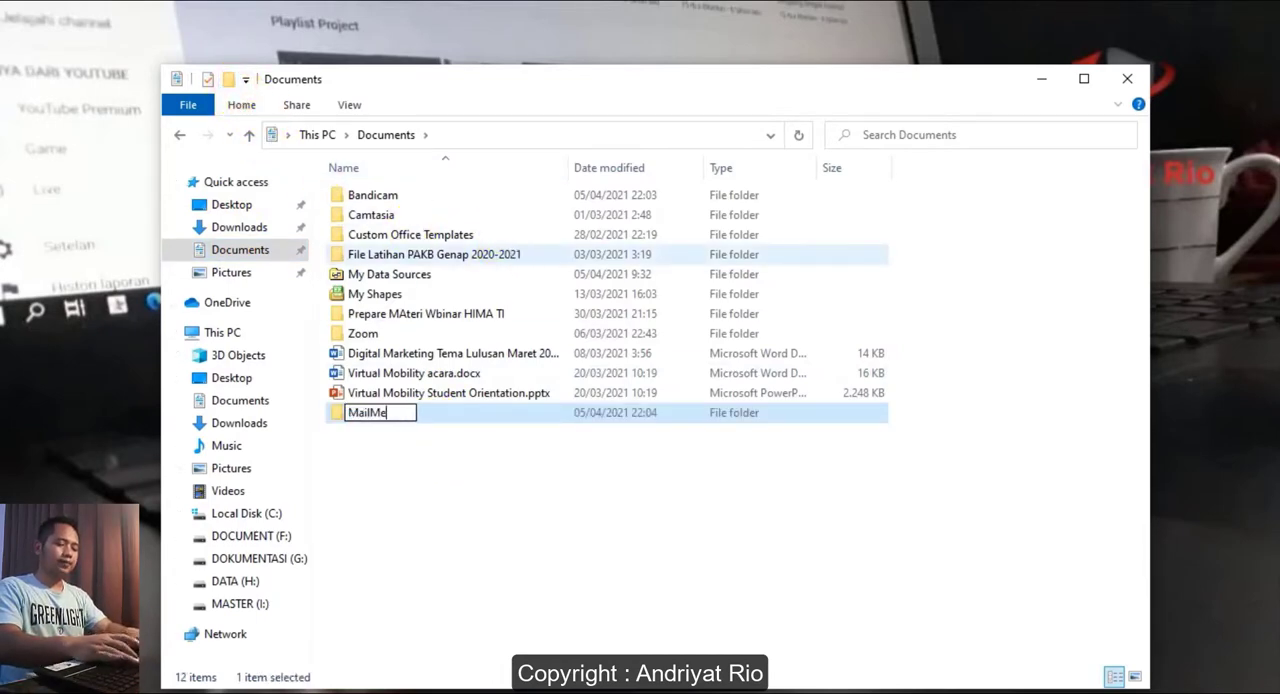
type("l")
key("BackSpace")
key("BackSpace")
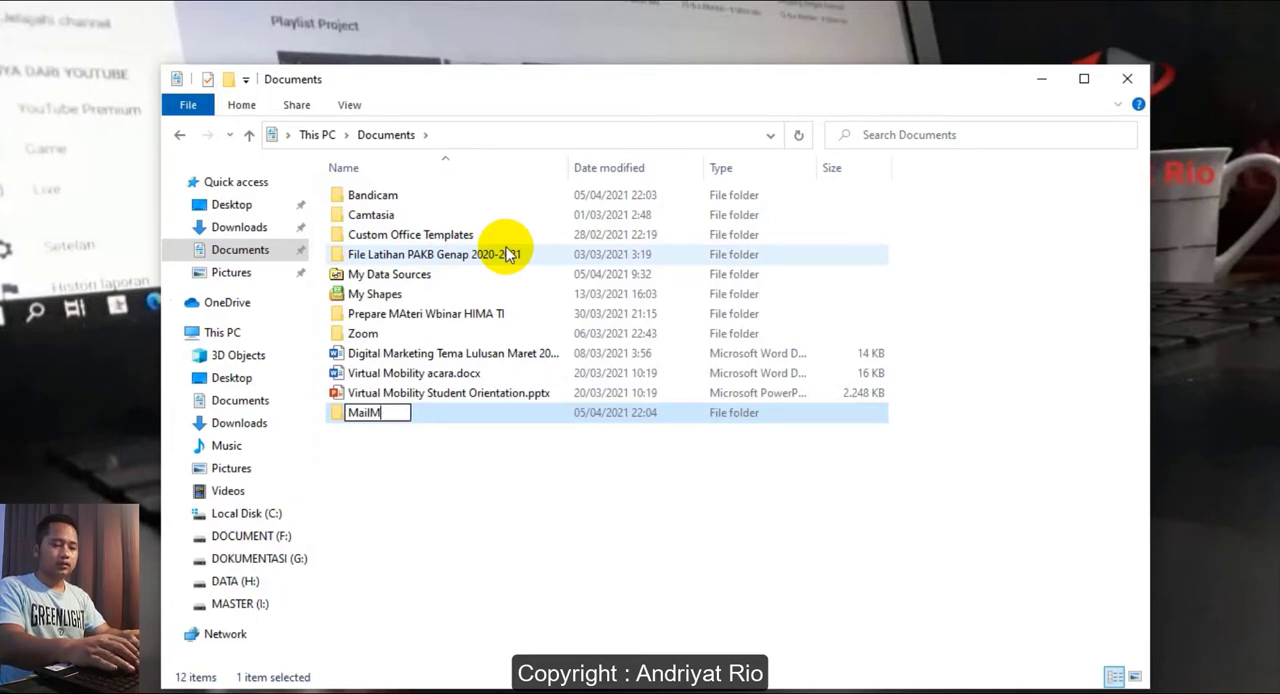
type("erge")
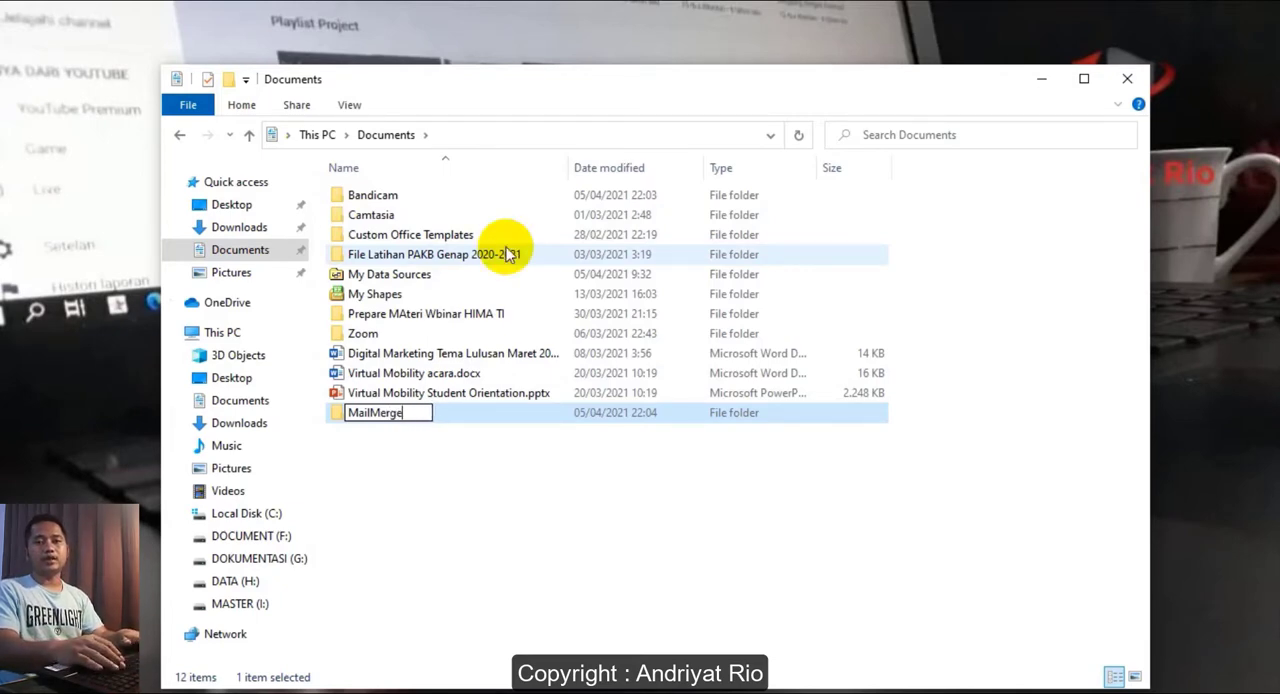
key("Return")
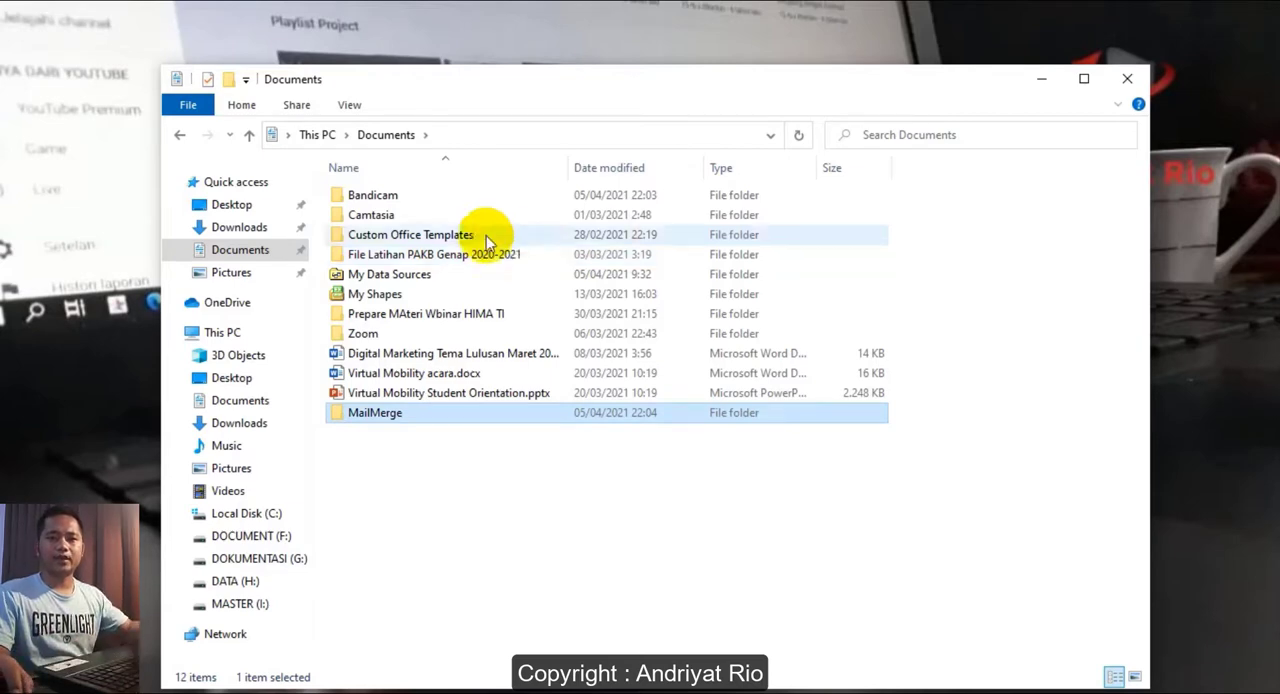
double_click(408, 414)
left_click(484, 320)
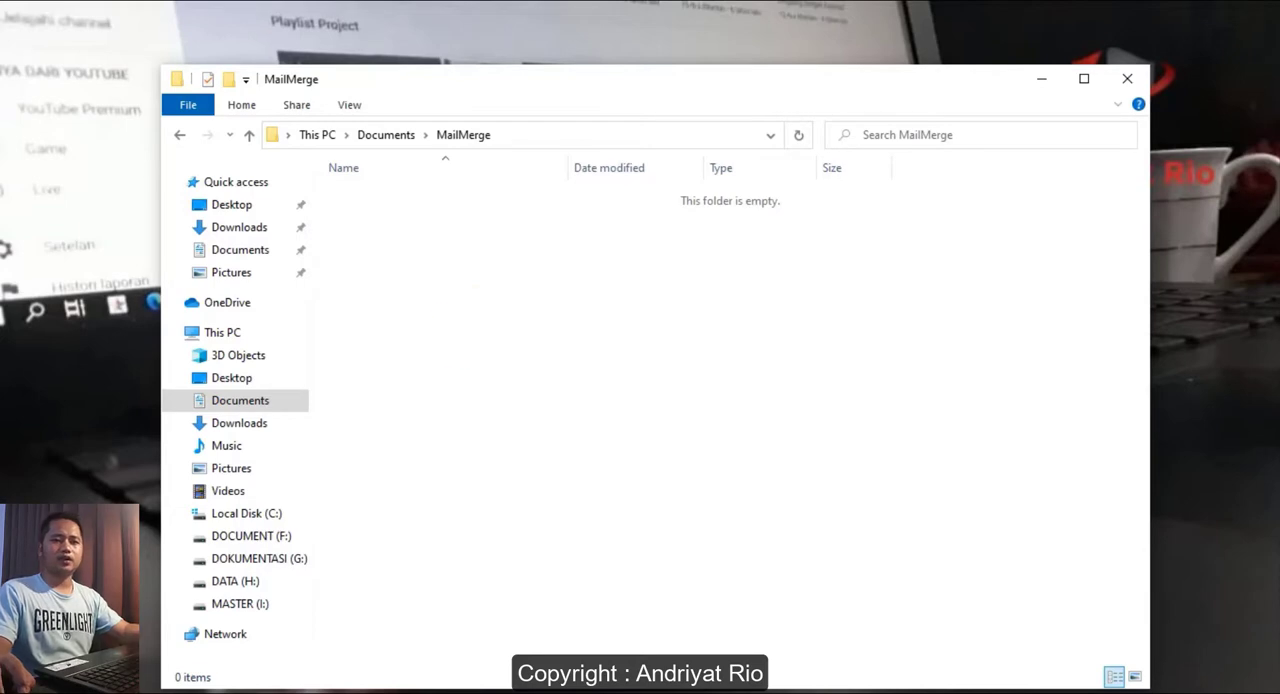
- Start Word and create a document from the Modern chronological cover letter template in the Letters category
key("super")
type("wor")
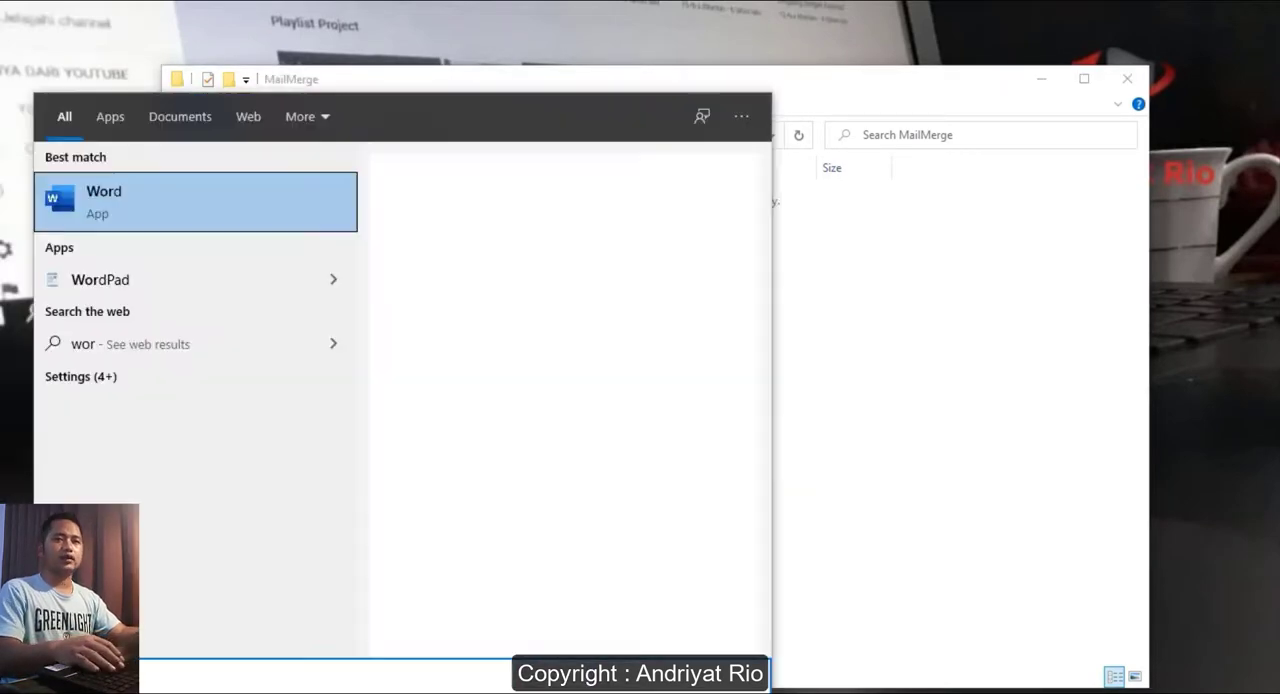
key("Return")
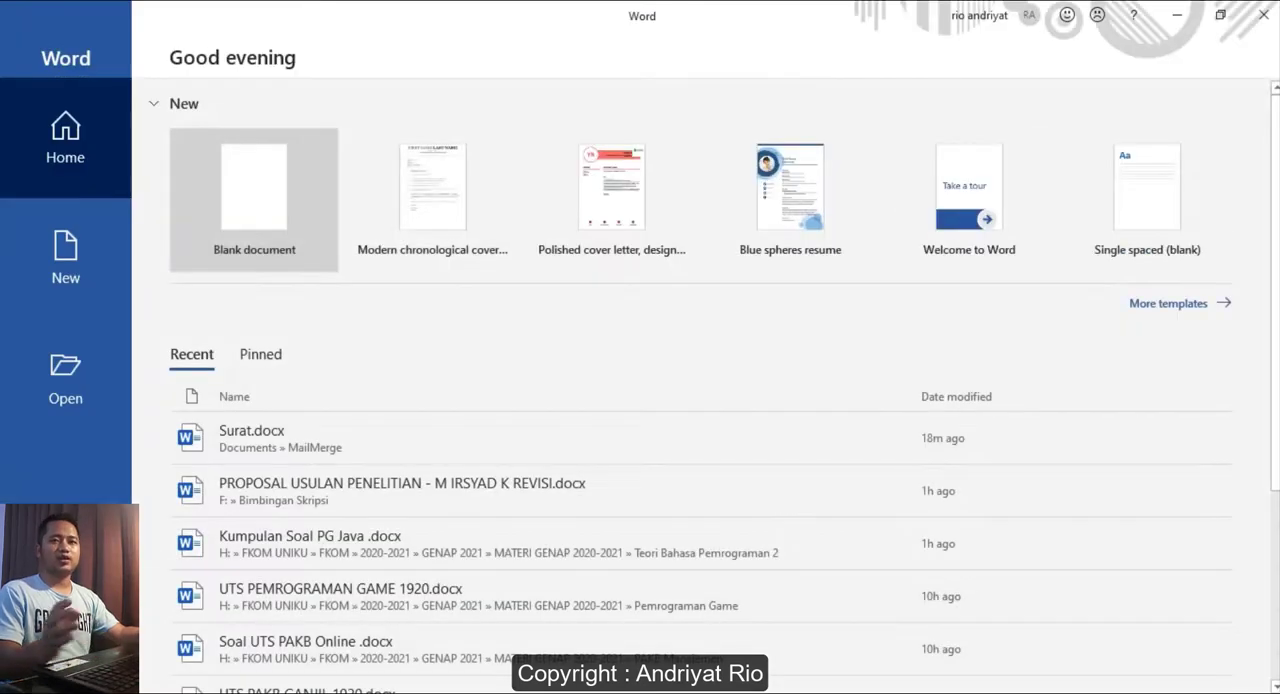
left_click(40, 272)
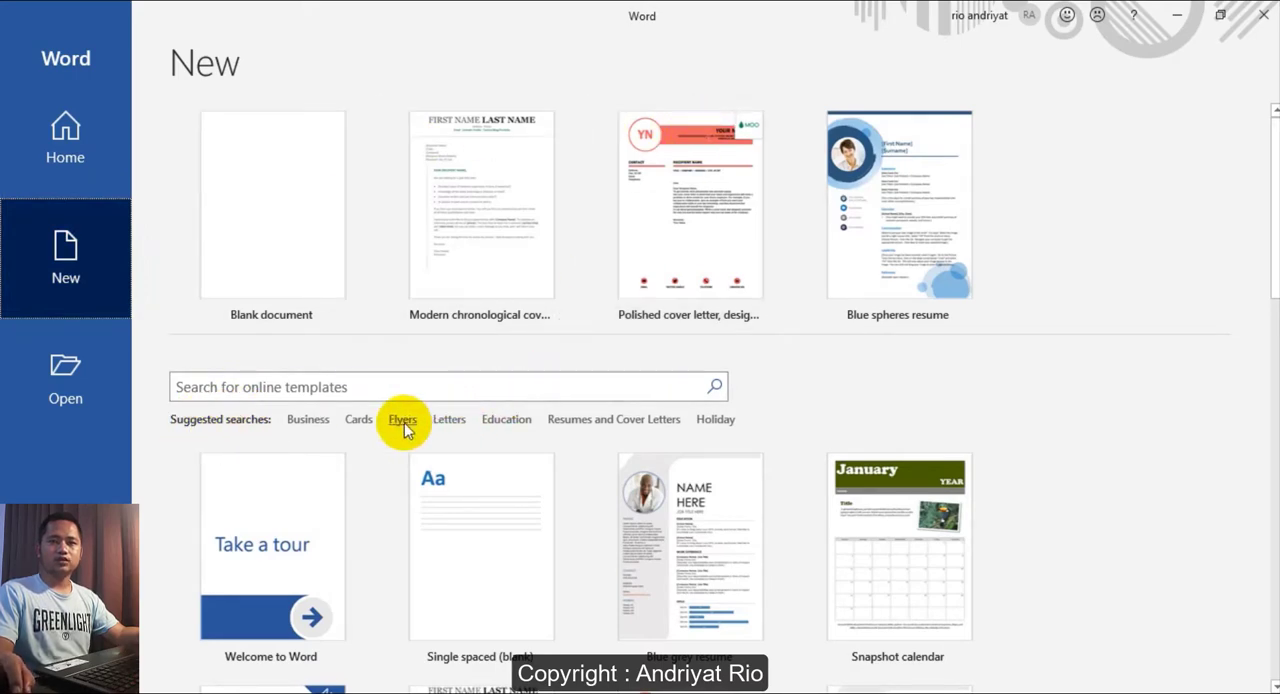
left_click(450, 421)
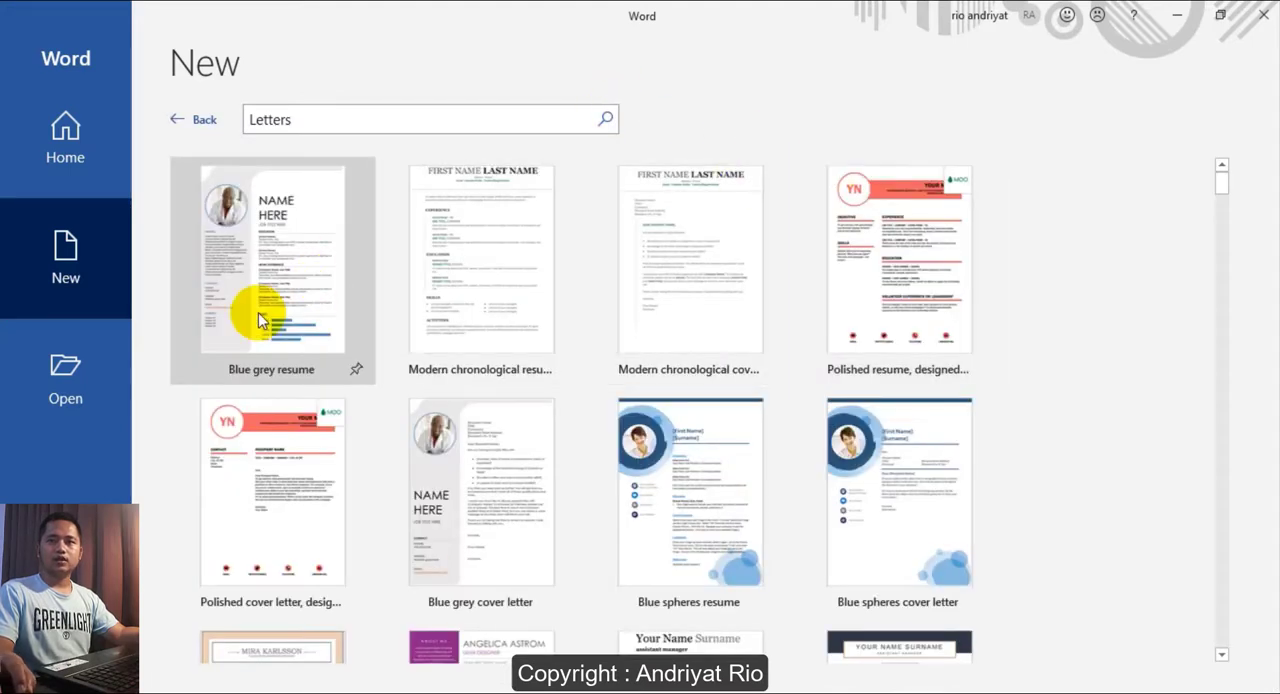
left_click(686, 268)
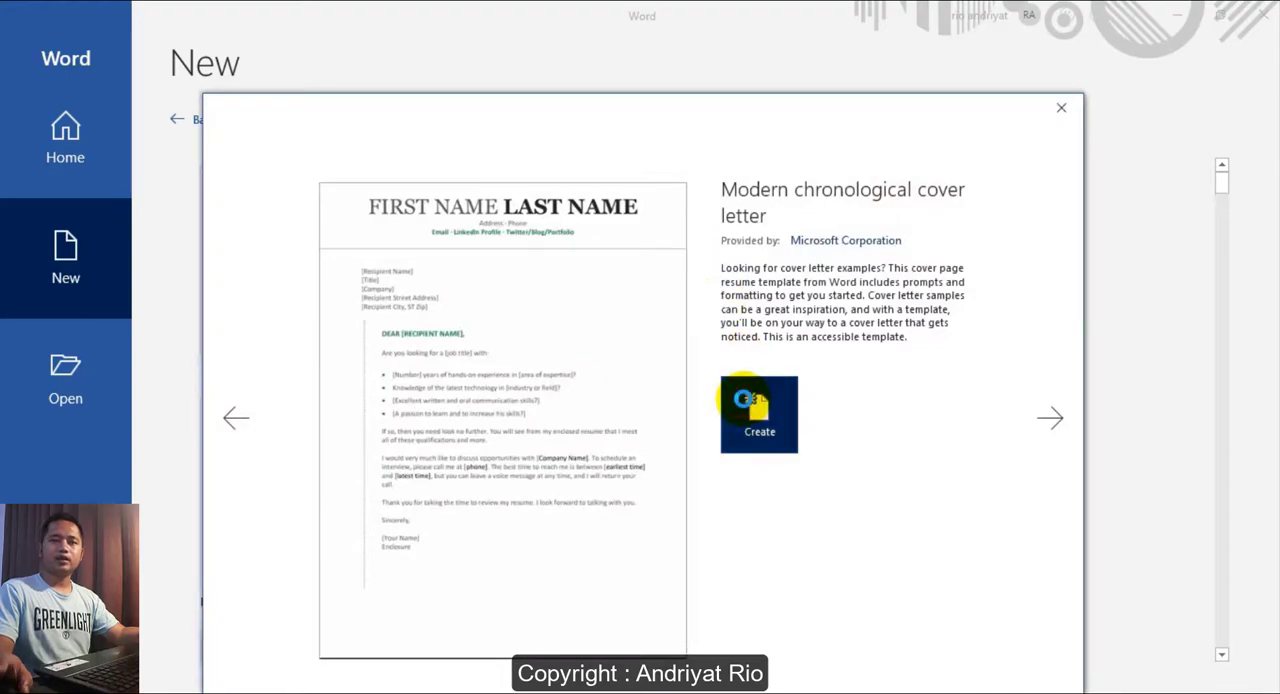
left_click(748, 404)
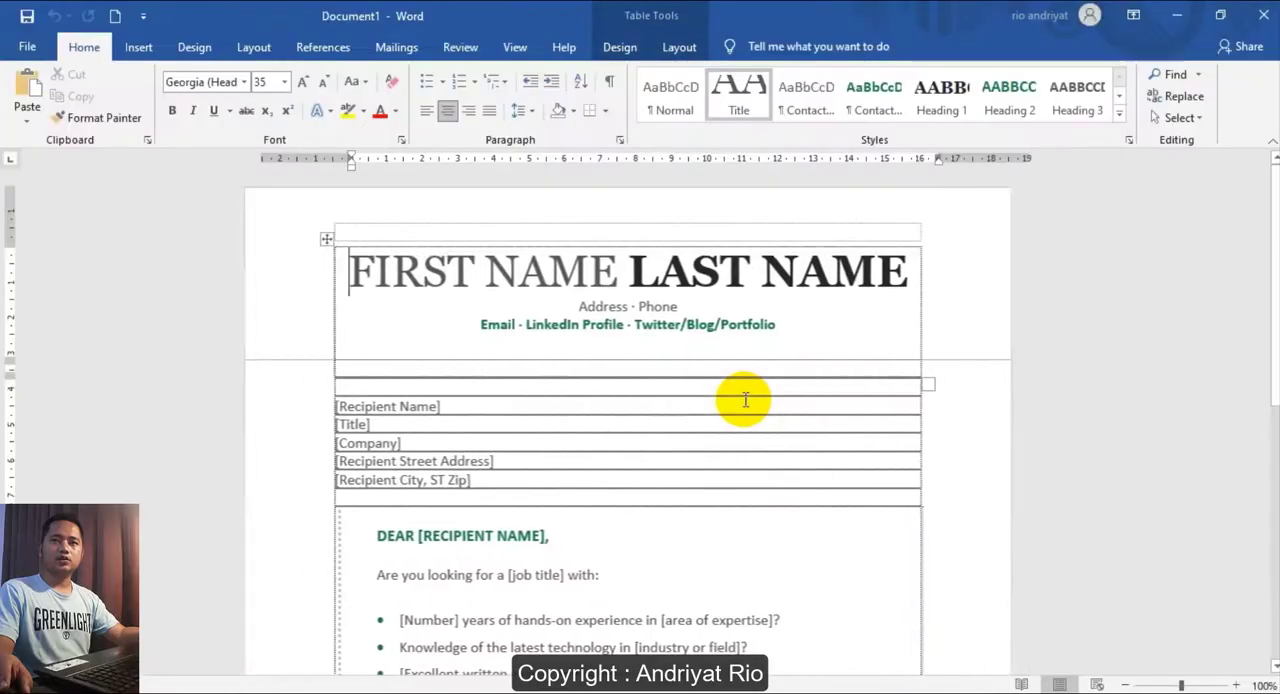
- Examine the recipient name and title placeholders in the letter's address block
scroll(561, 399, "down", 2)
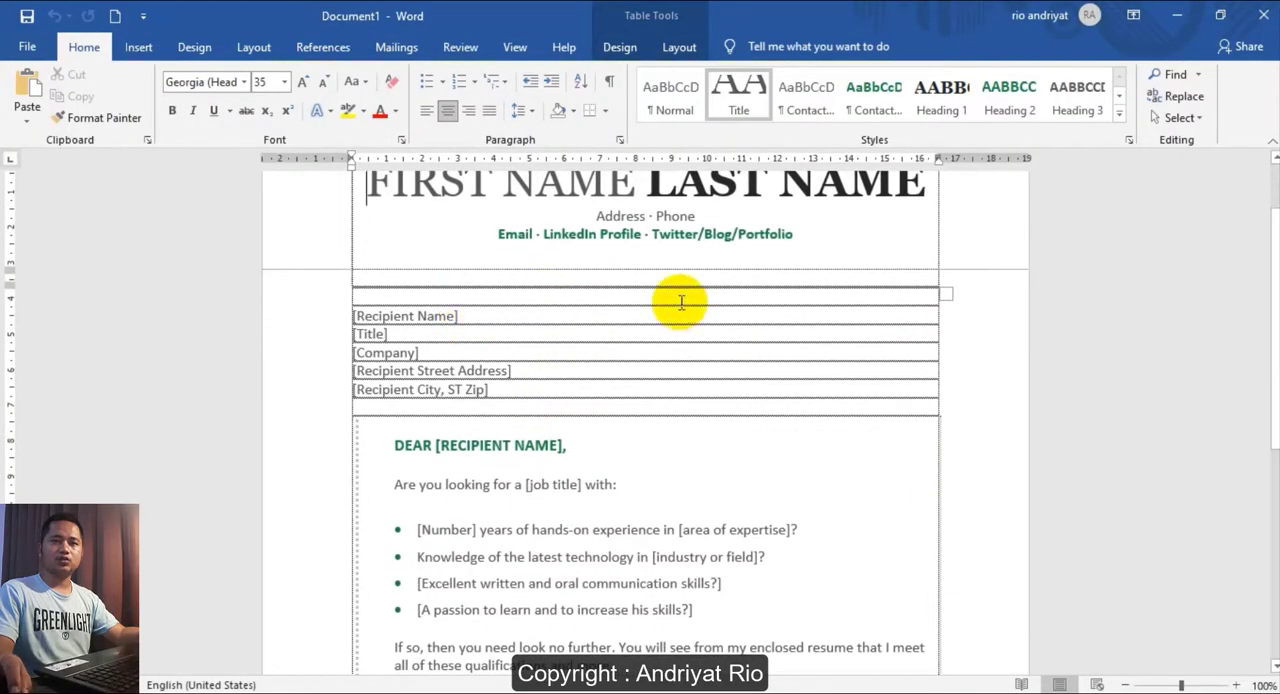
left_click(352, 316)
left_click_drag(352, 316, 470, 316)
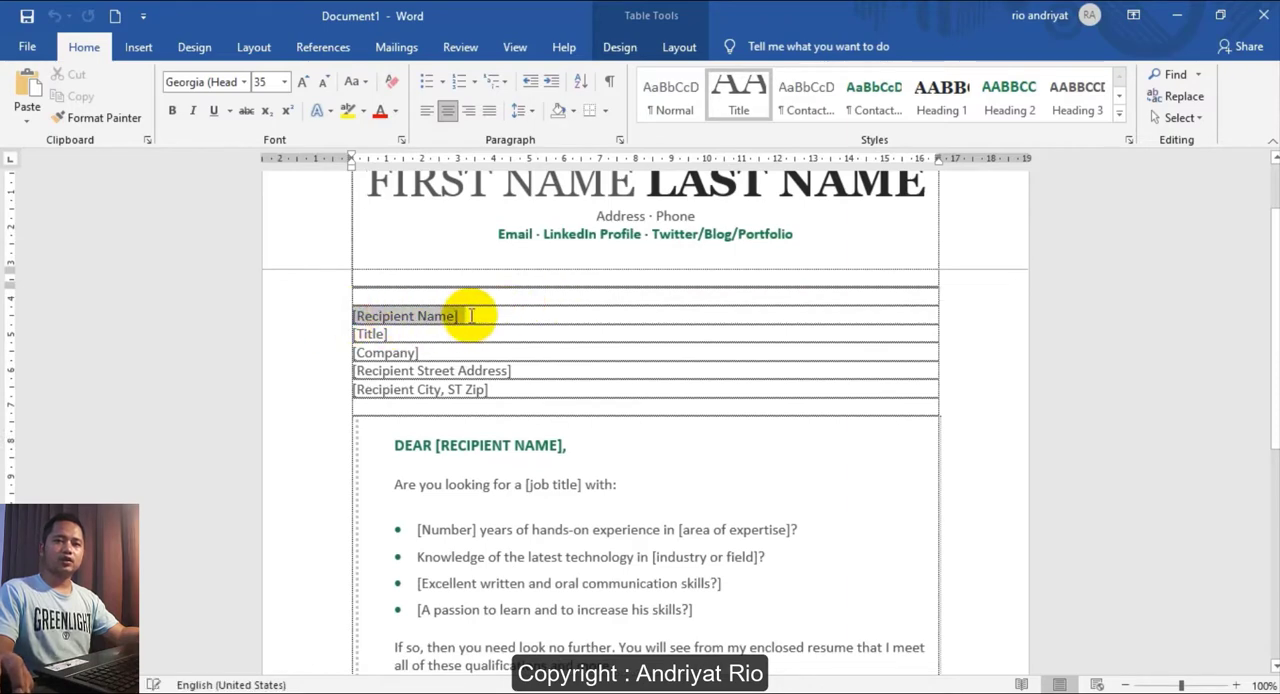
left_click(358, 336)
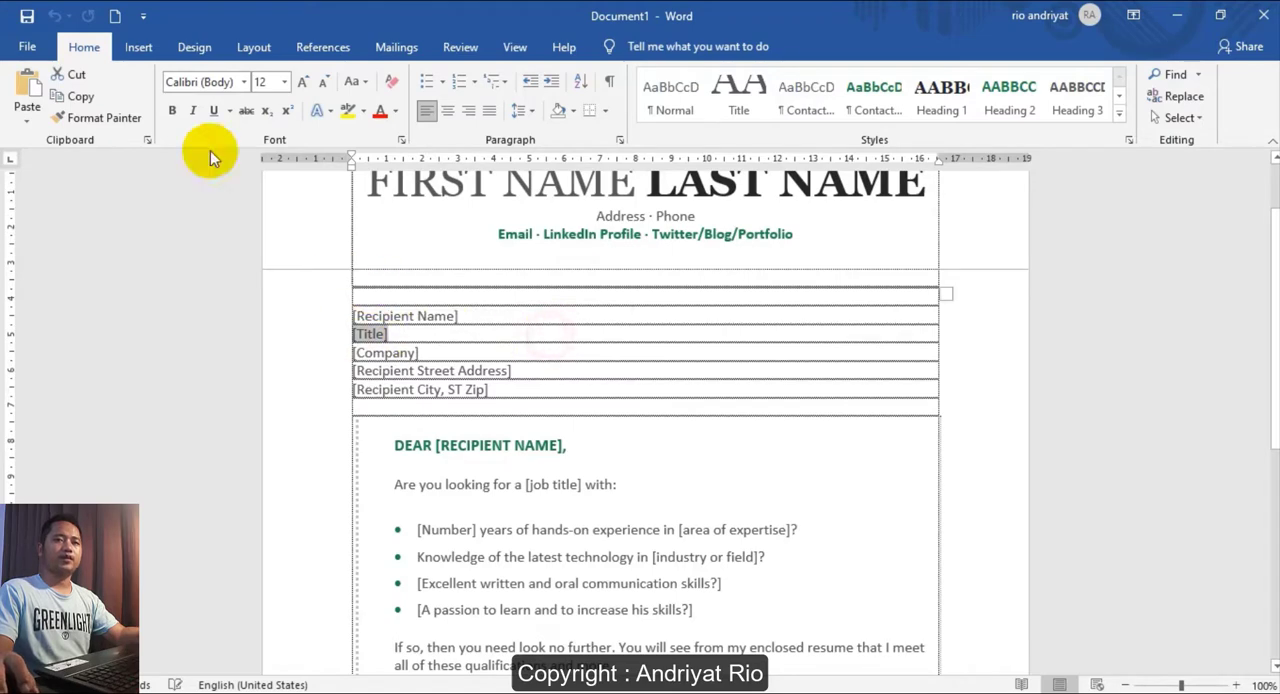
left_click(425, 316)
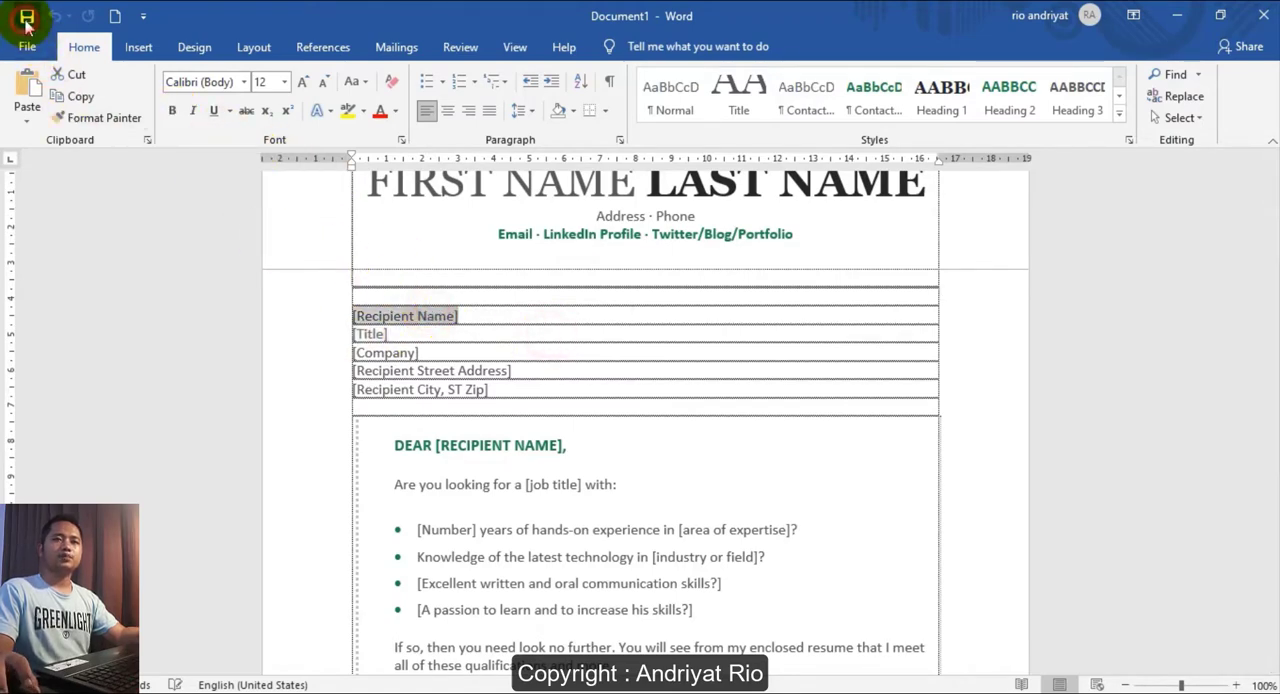
- Save the letter as SuratUndangan.docx in the MailMerge folder inside Documents
left_click(27, 16)
left_click(478, 462)
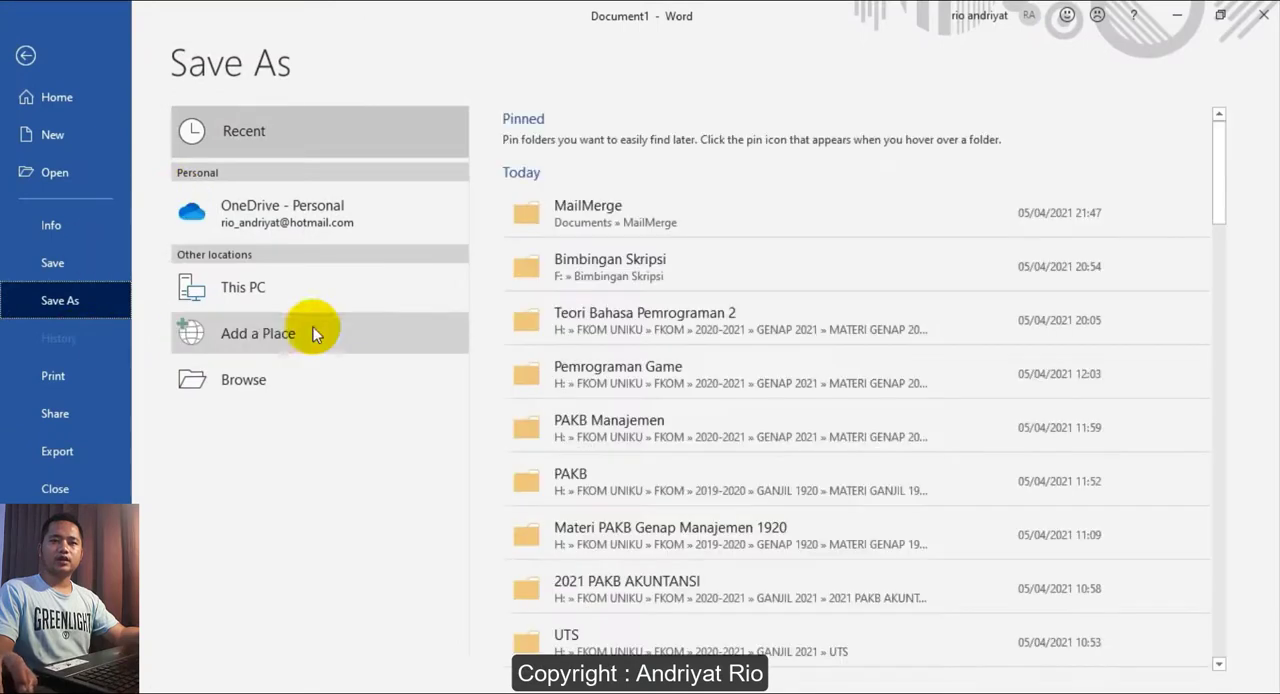
left_click(263, 382)
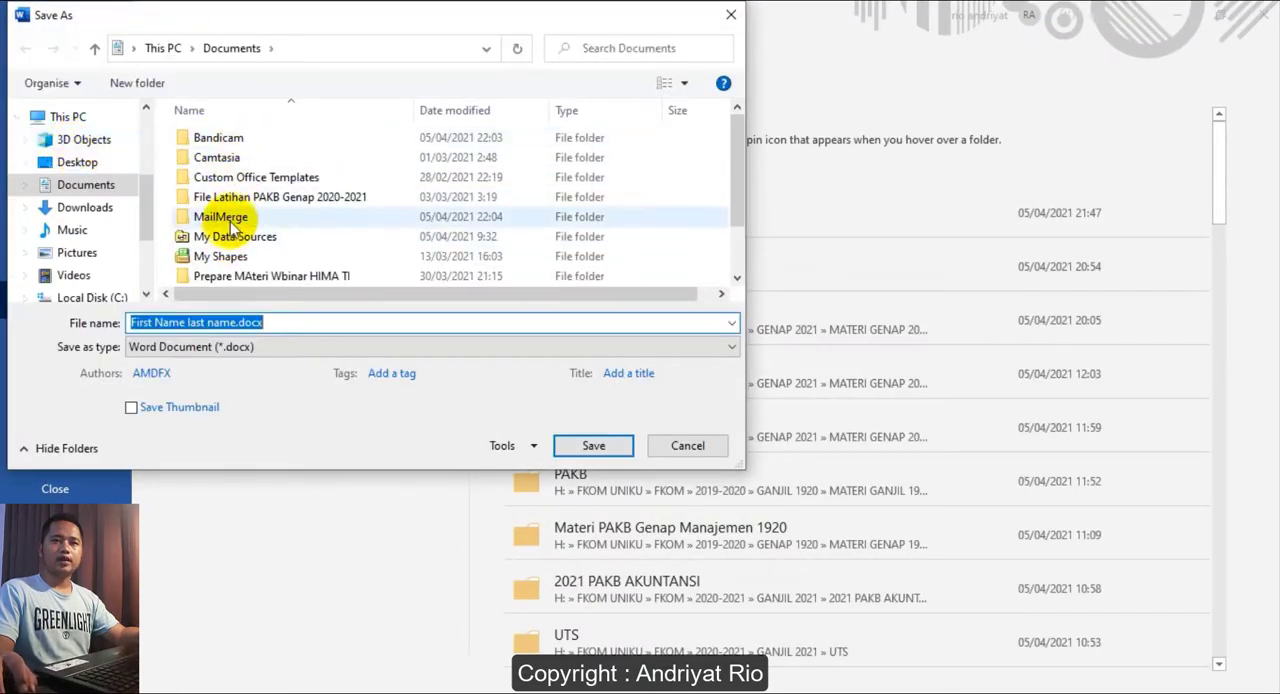
double_click(226, 215)
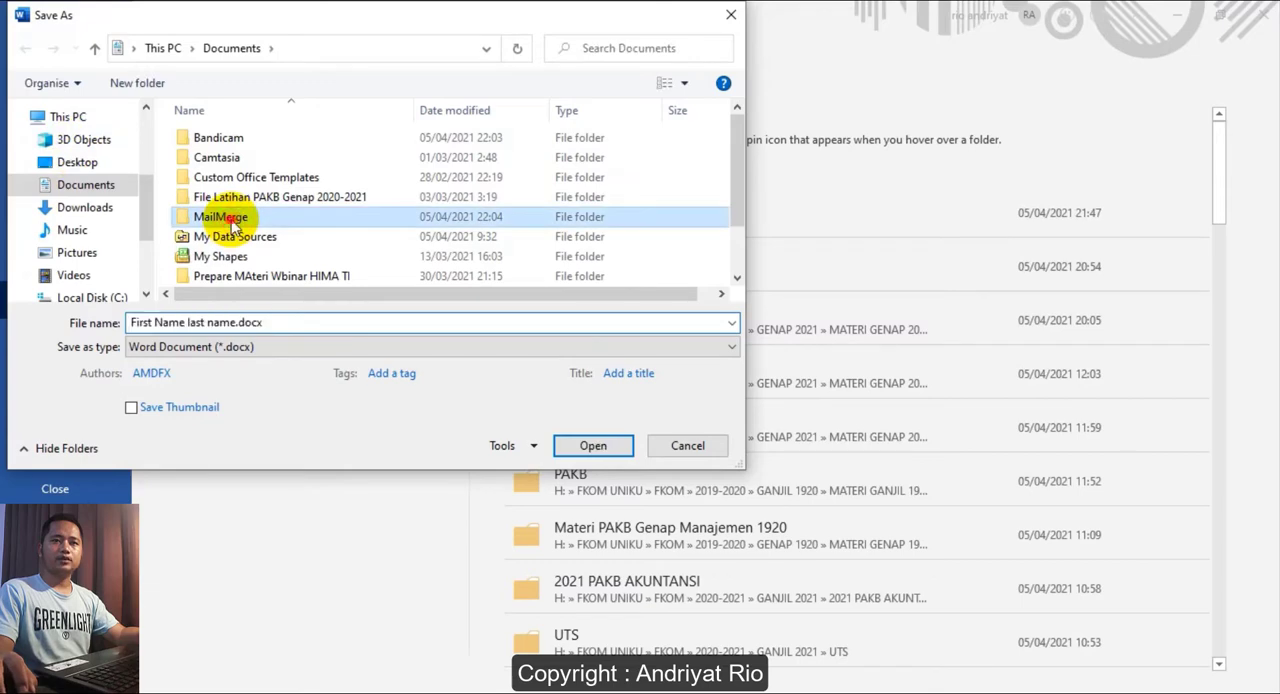
left_click(240, 322)
left_click_drag(240, 322, 105, 318)
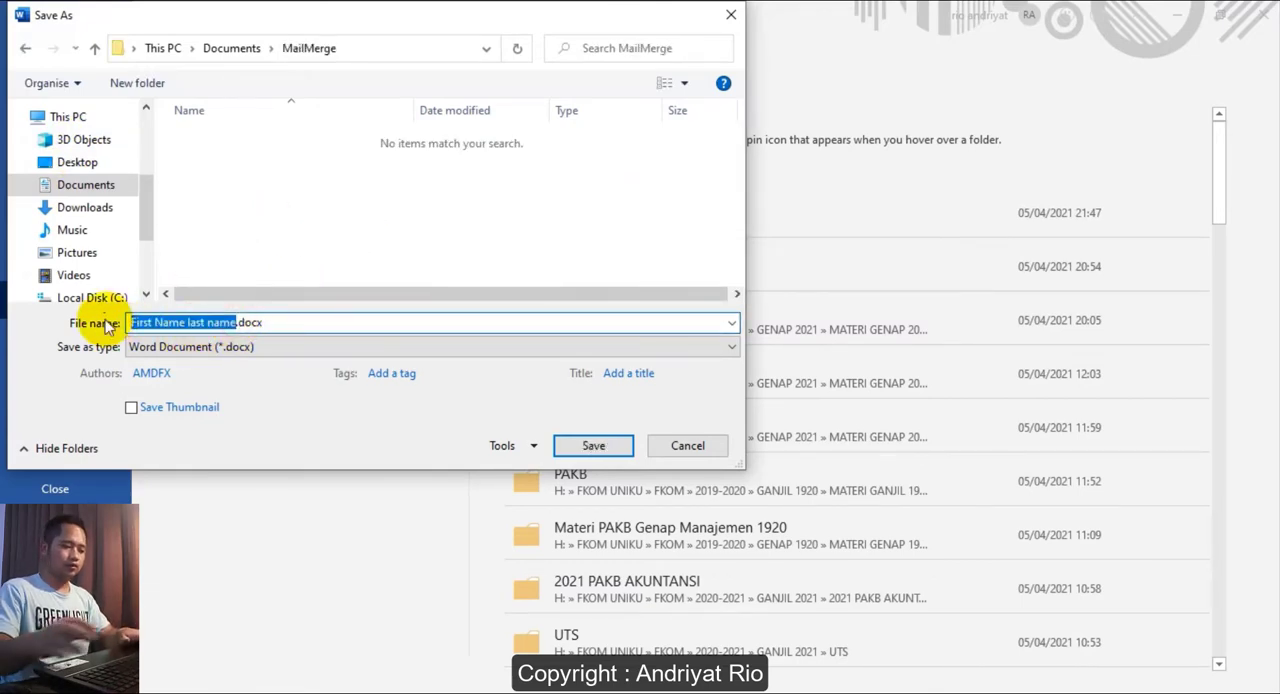
type("SuratUndangan")
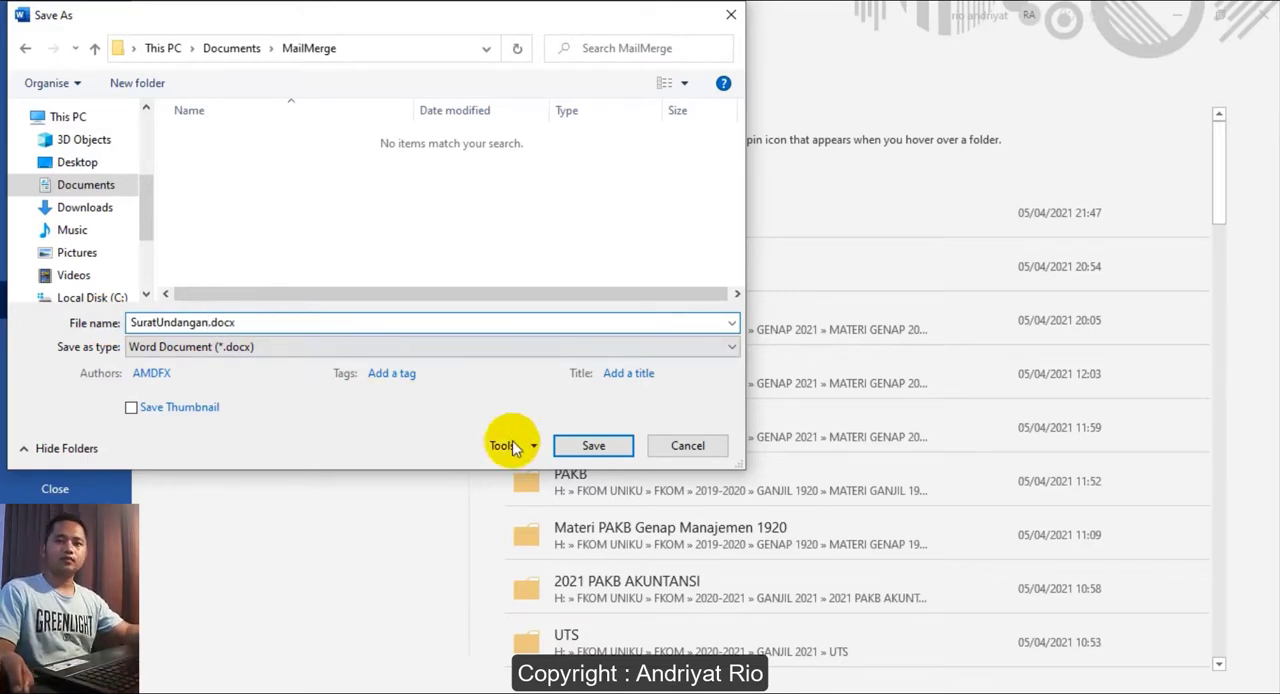
left_click(575, 447)
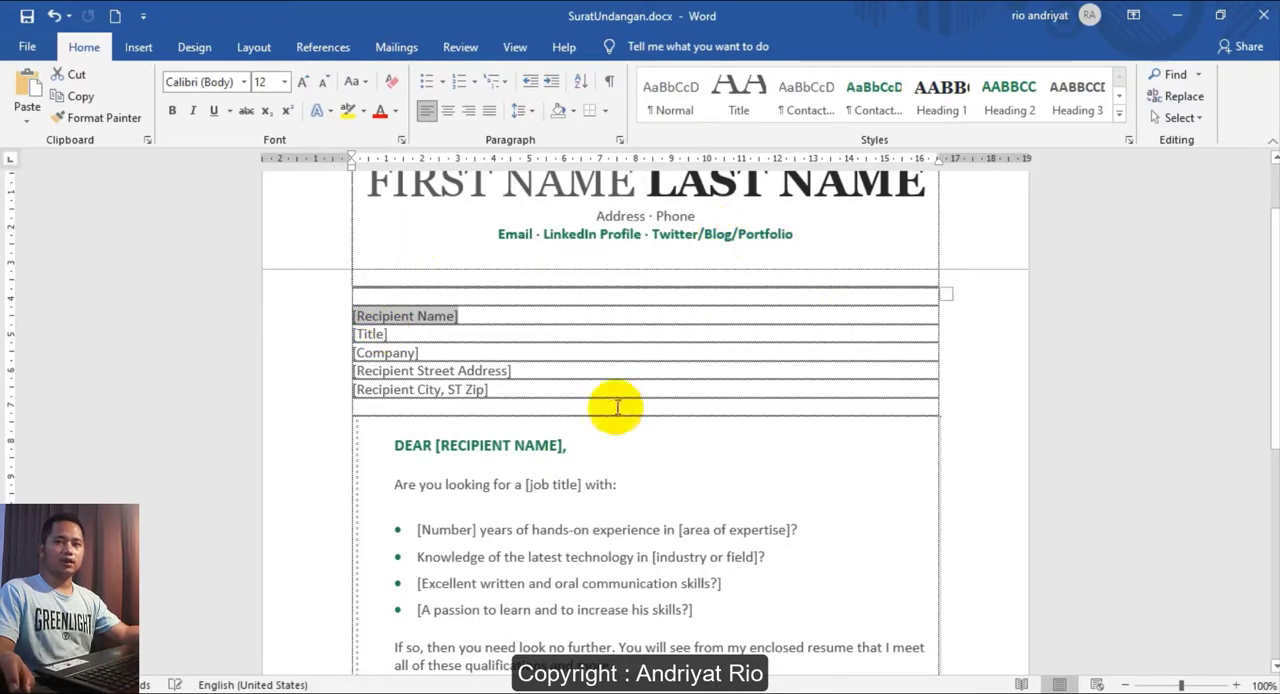
- Switch back to File Explorer and create a new Excel worksheet in the MailMerge folder
scroll(614, 406, "up", 2)
scroll(662, 410, "down", 2)
scroll(662, 410, "down", 1)
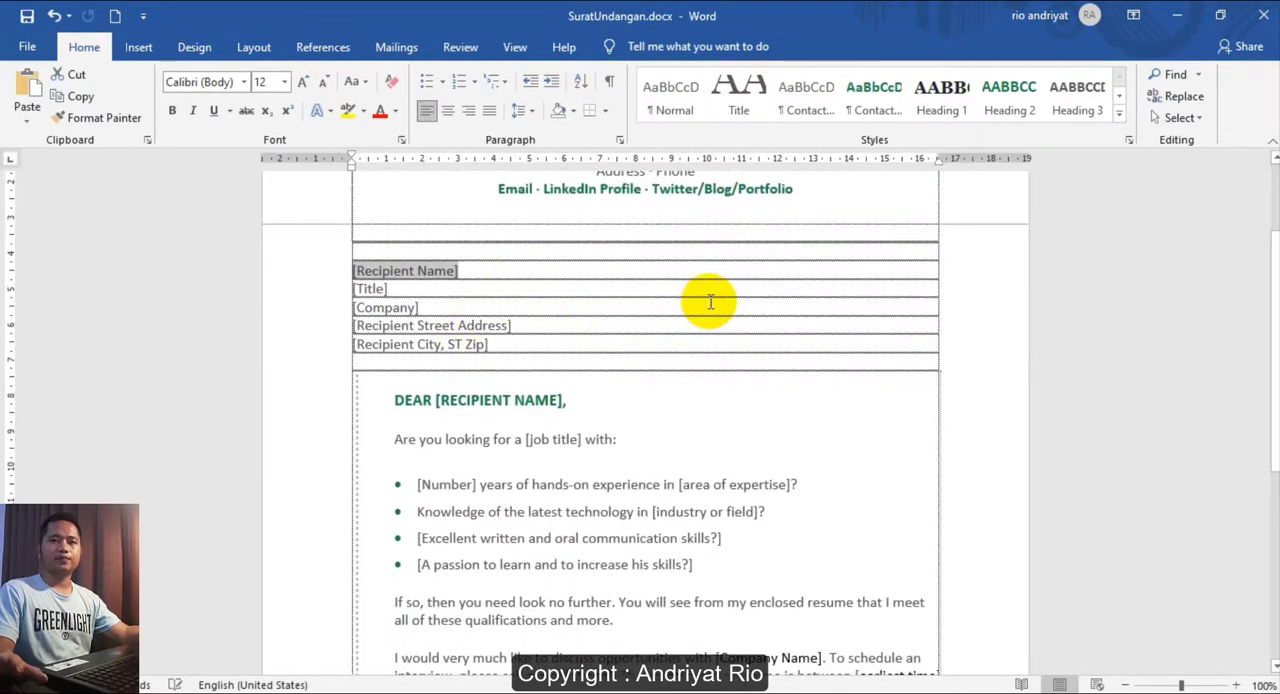
left_click(1175, 24)
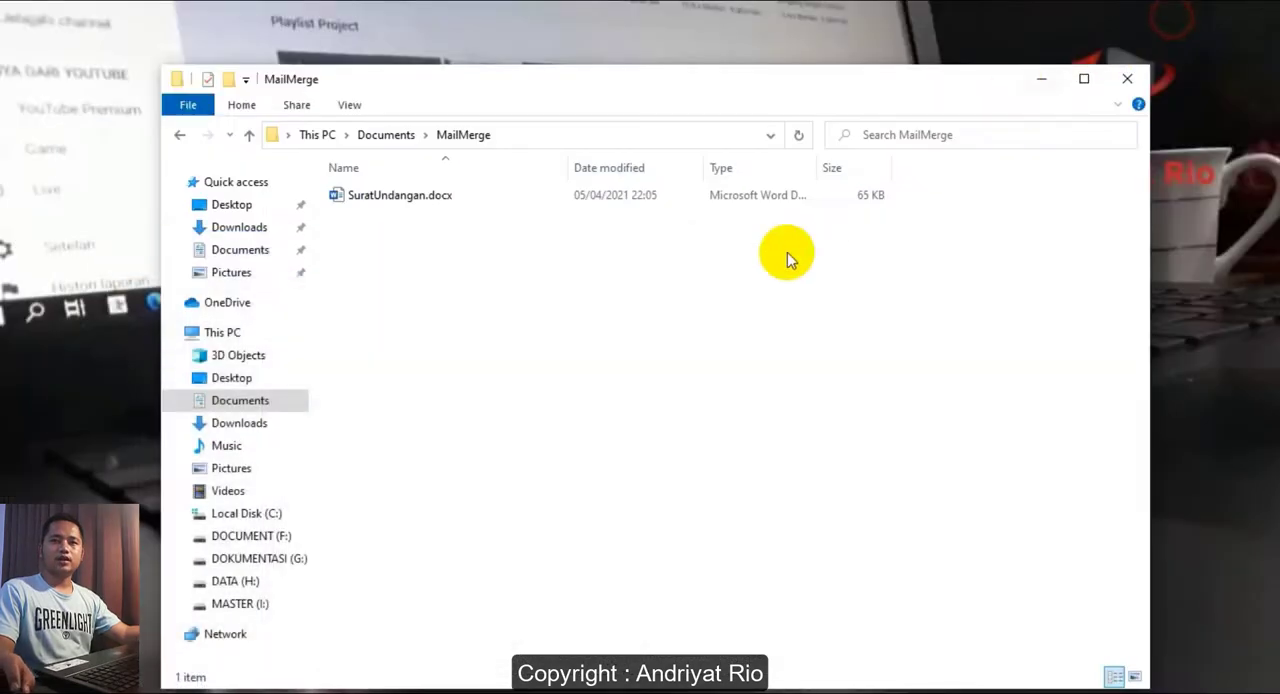
right_click(414, 266)
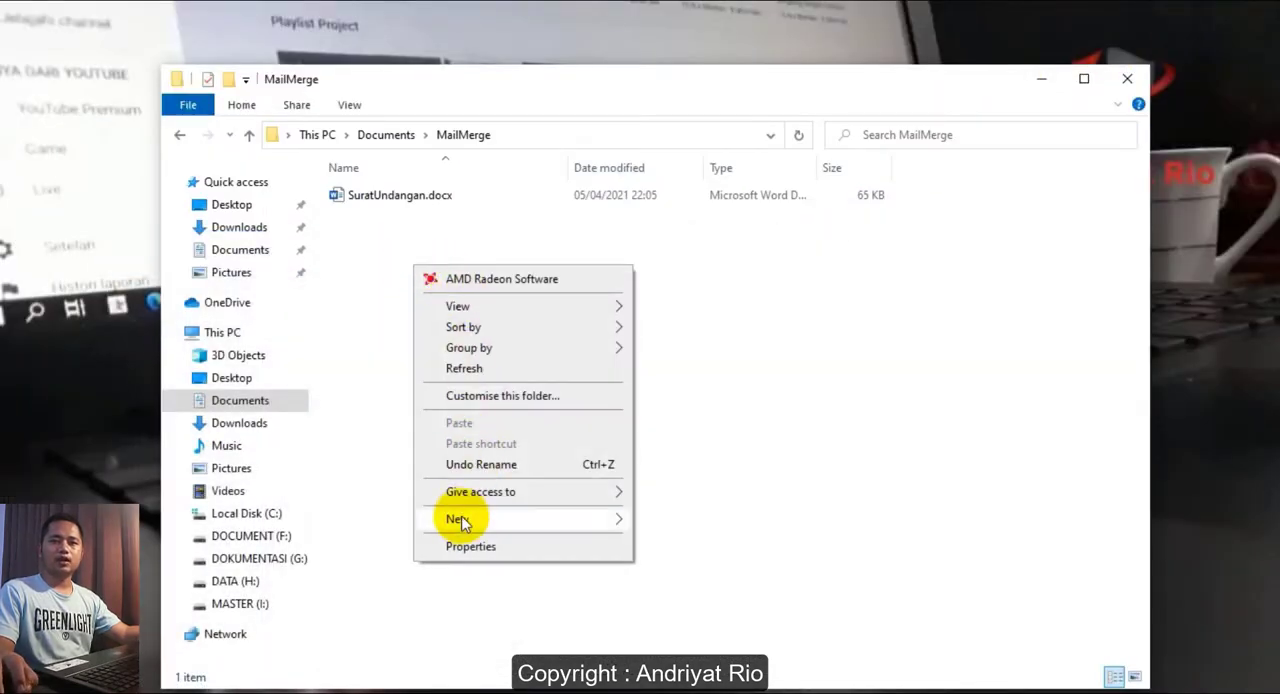
mouse_move(460, 520)
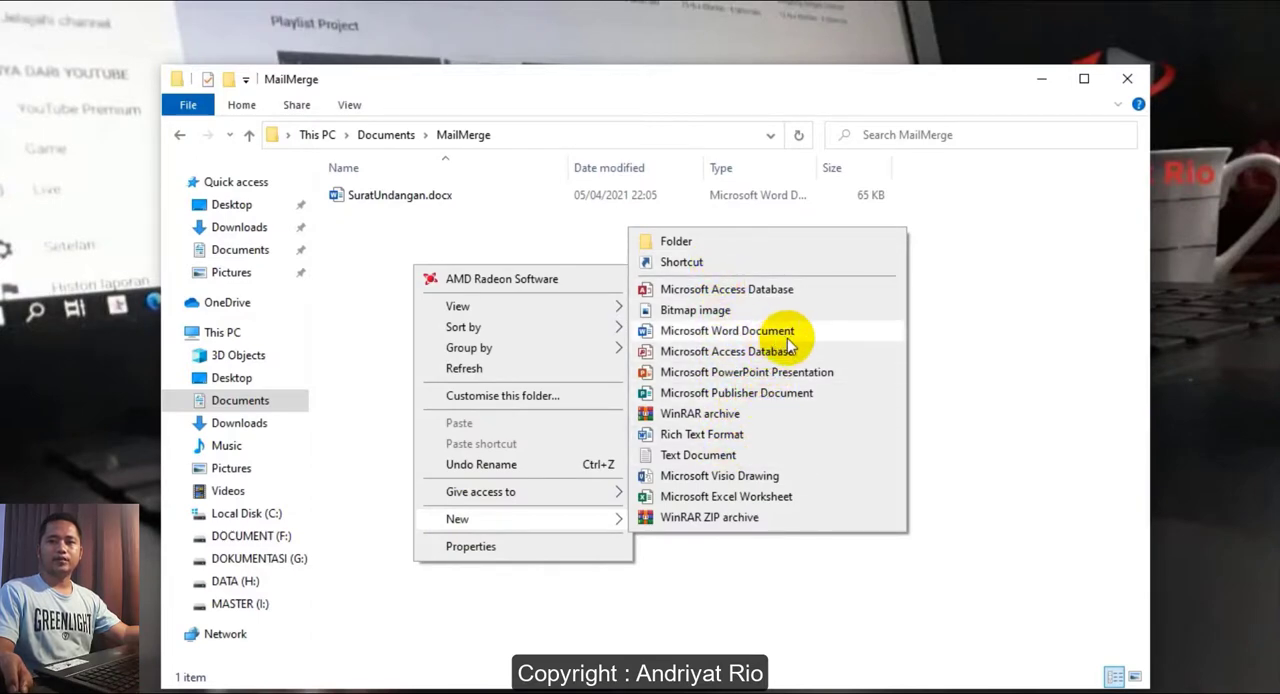
left_click(742, 496)
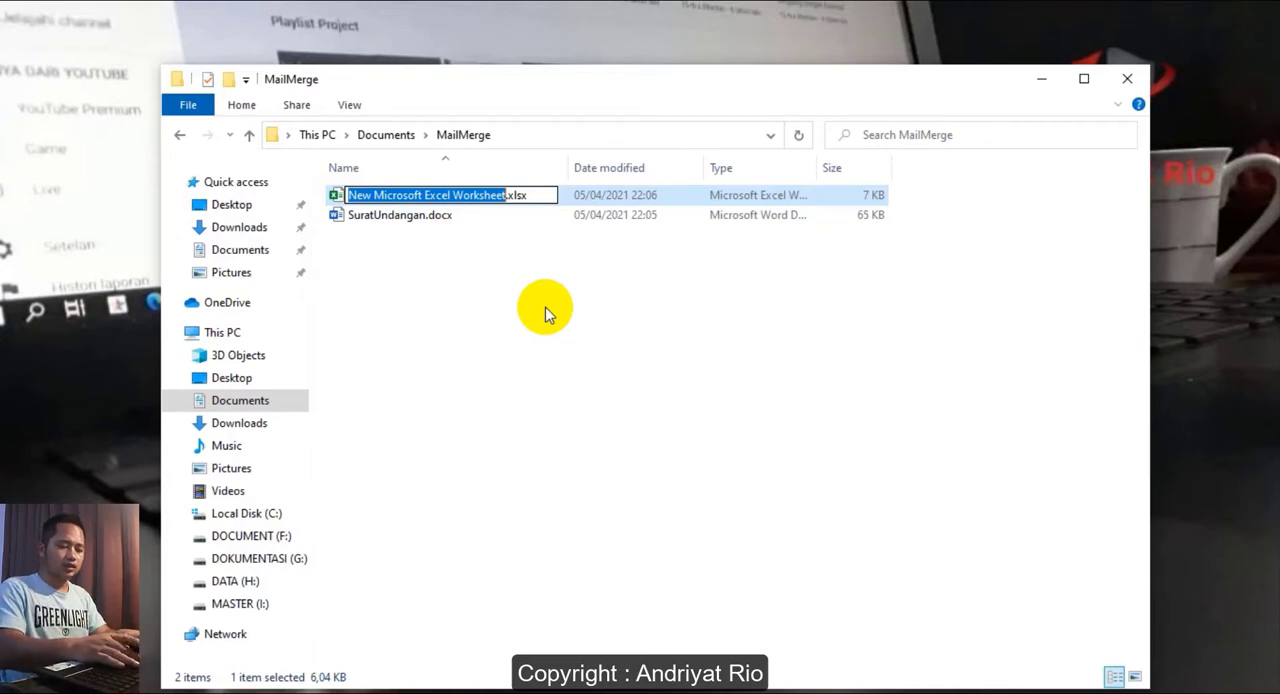
- Name the new worksheet file DataPenerima.xlsx and open it in Excel
type("Pener")
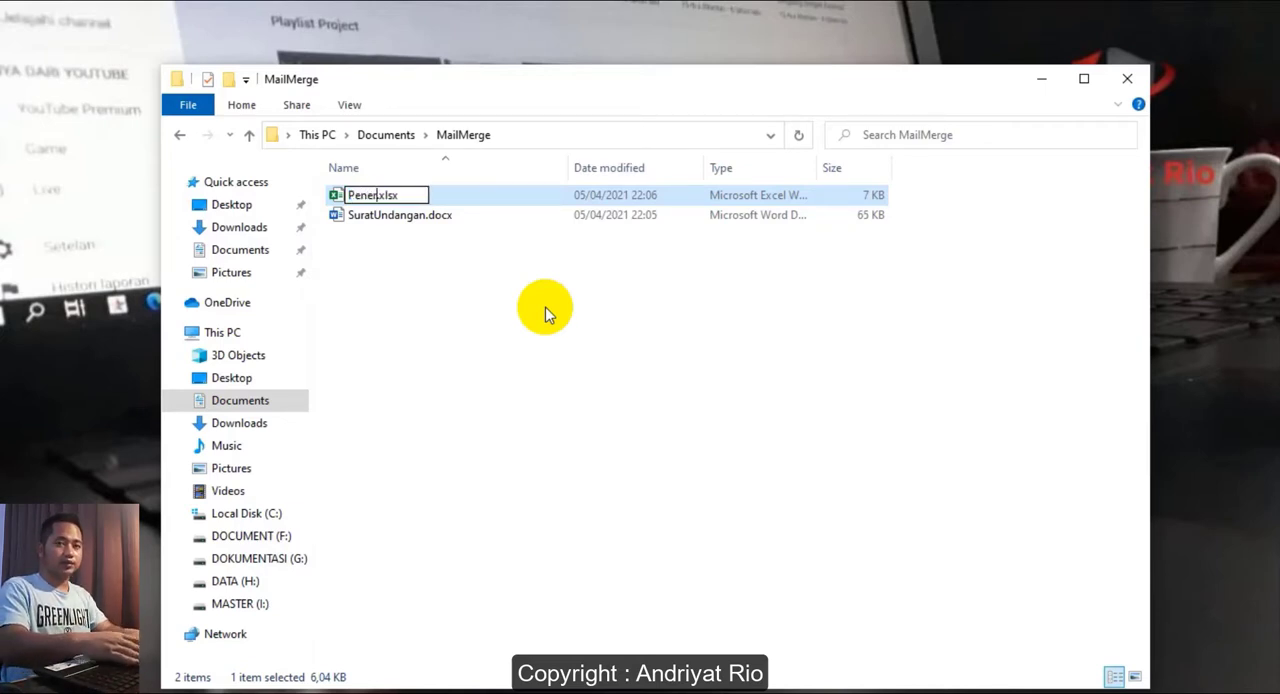
type("ima")
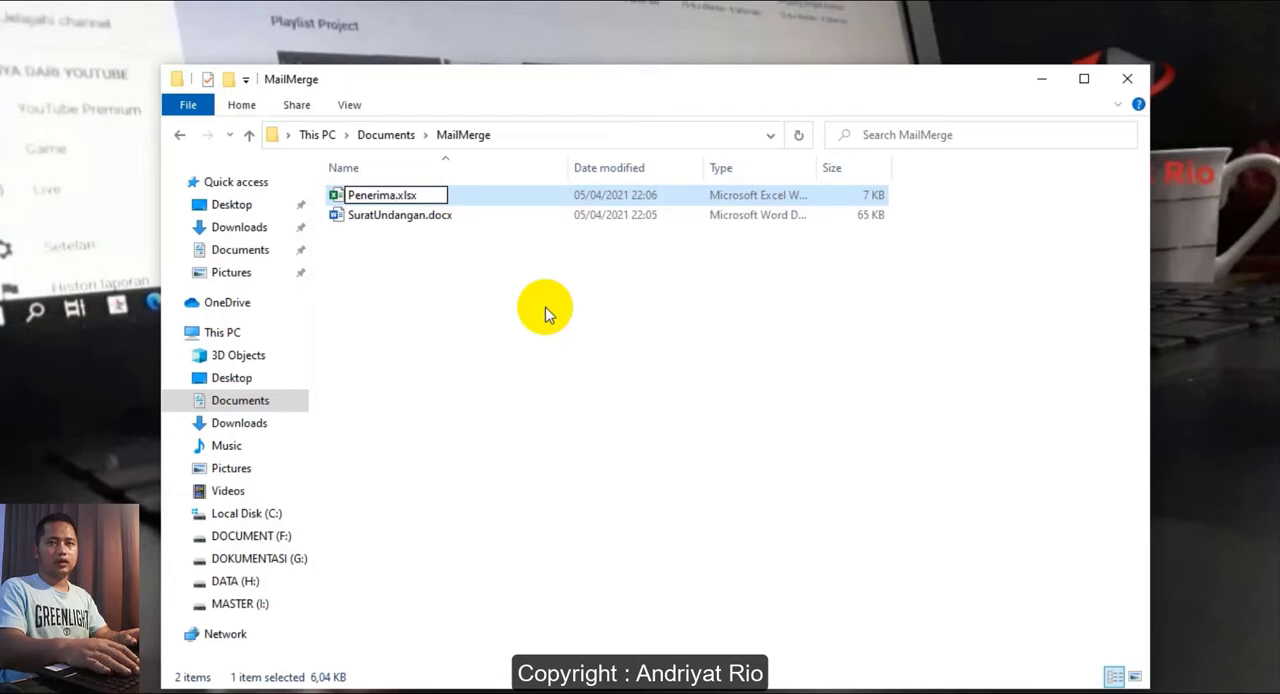
key("BackSpace")
key("BackSpace")
key("BackSpace")
key("BackSpace")
key("BackSpace")
key("BackSpace")
key("BackSpace")
key("BackSpace")
type("Data")
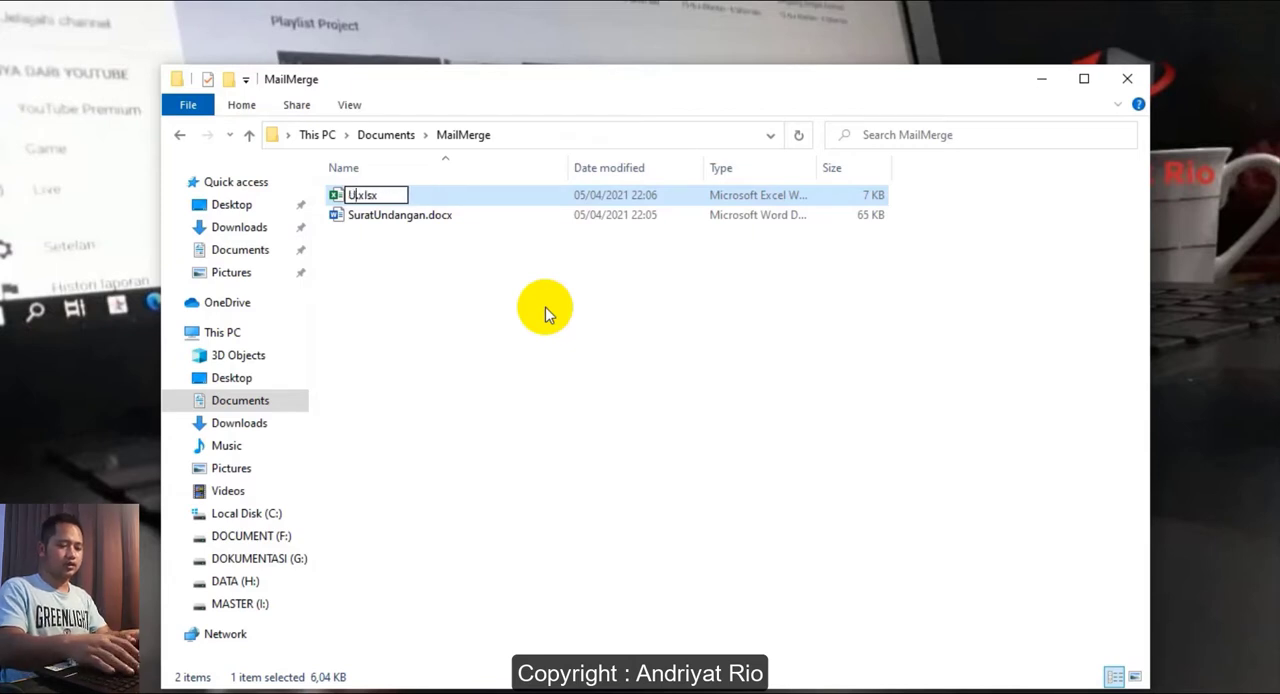
type("Undangan")
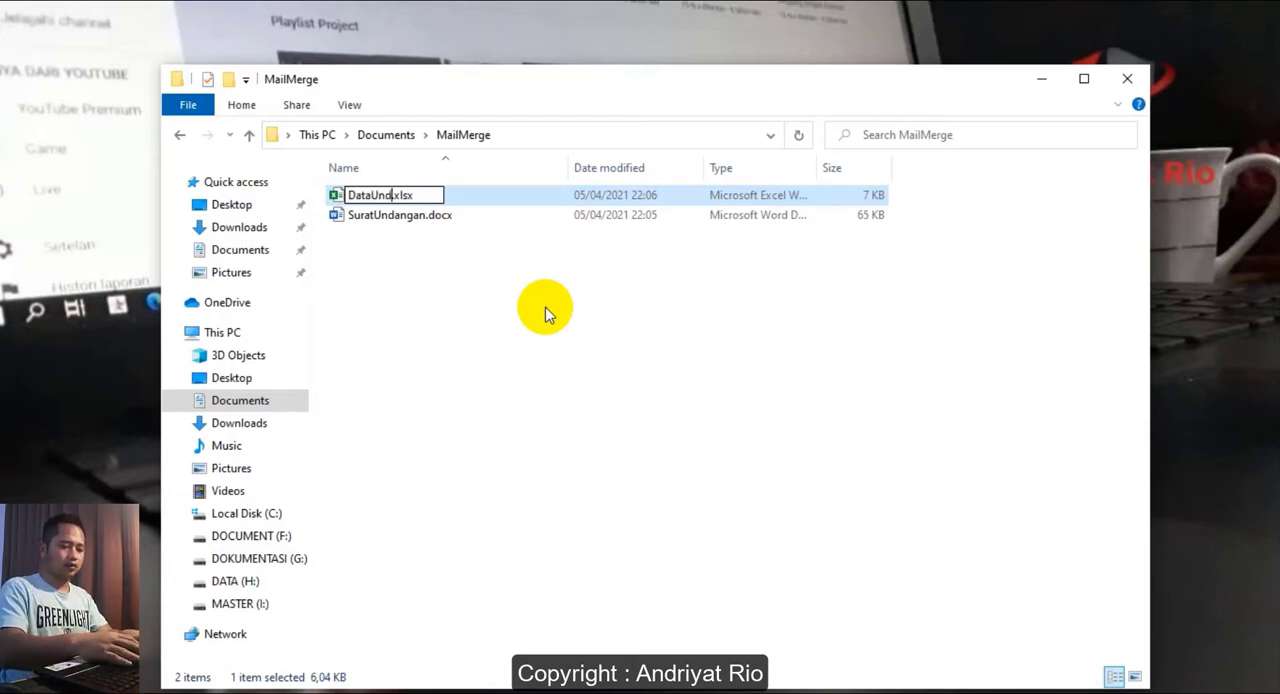
key("BackSpace")
key("BackSpace")
key("BackSpace")
key("BackSpace")
key("BackSpace")
key("BackSpace")
key("BackSpace")
key("BackSpace")
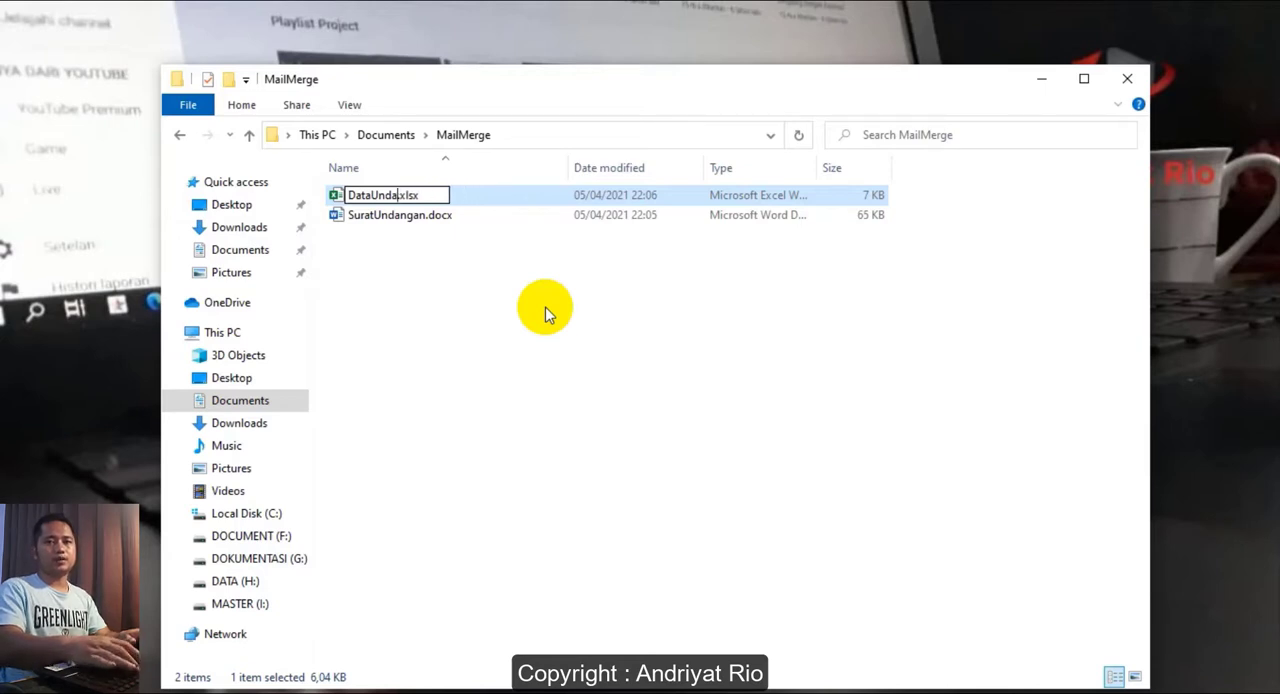
type("erima")
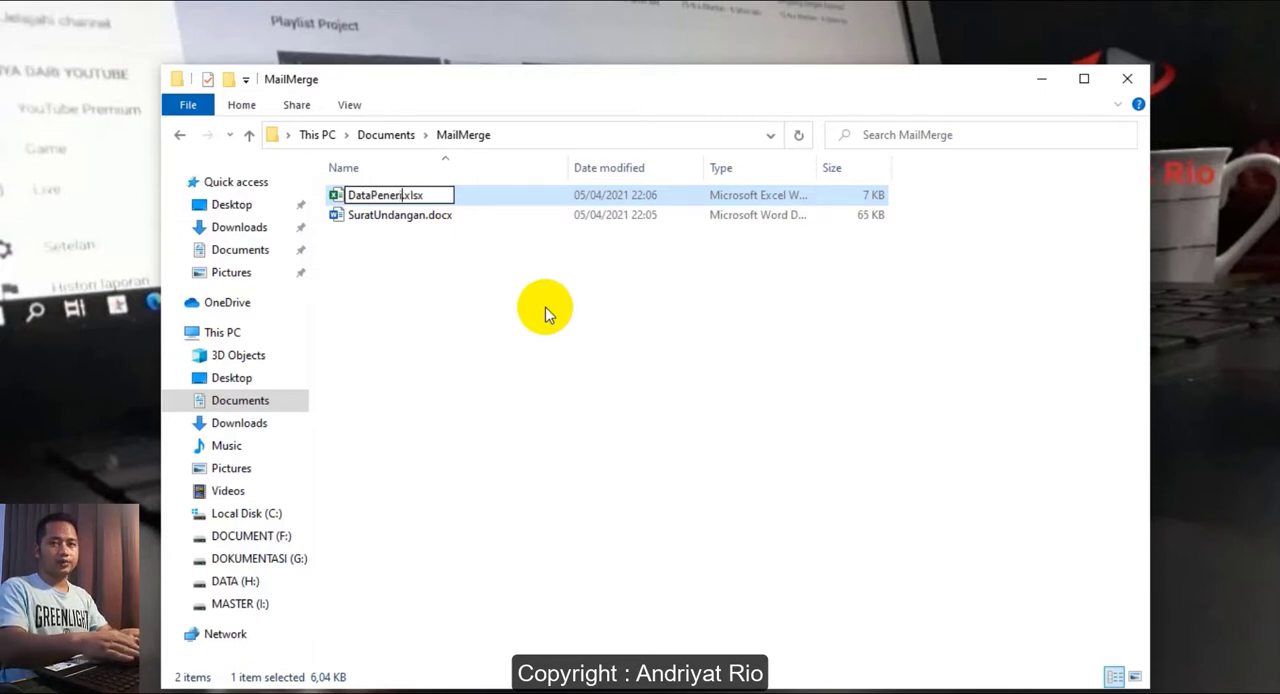
key("Return")
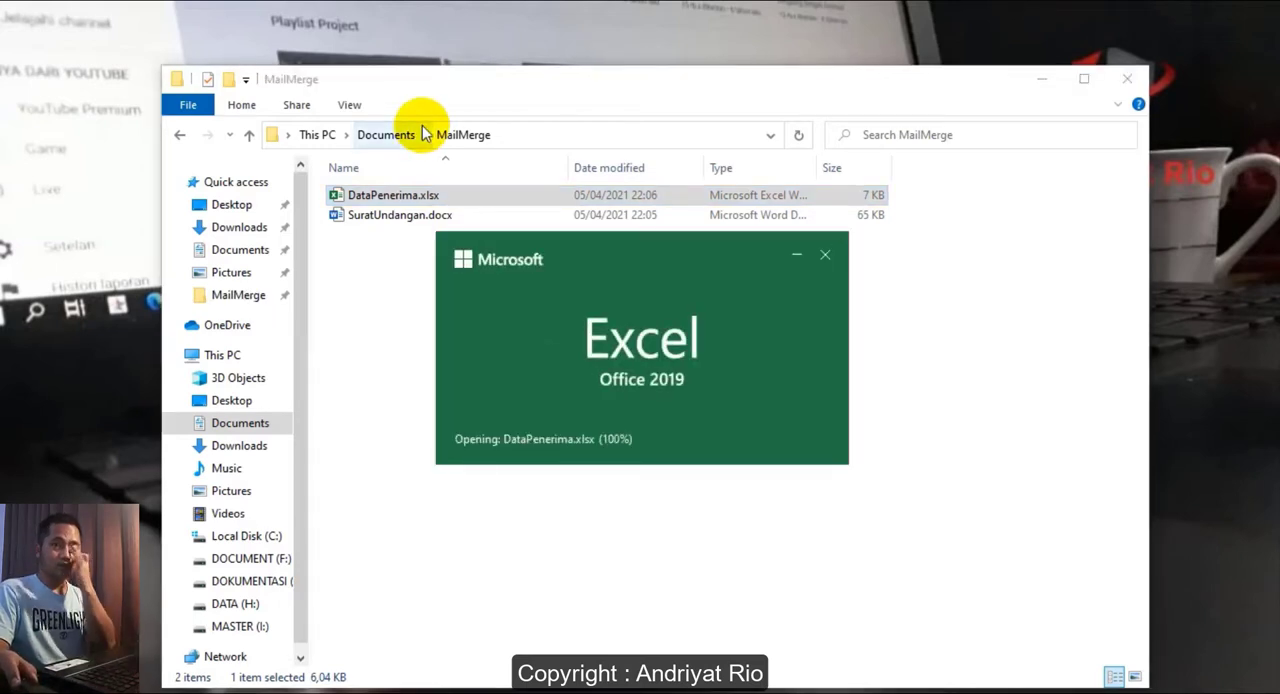
- Enter the column headers NO, NAMA and ALAMAT in cells A1 to C1
scroll(236, 305, "up", 6, "ctrl")
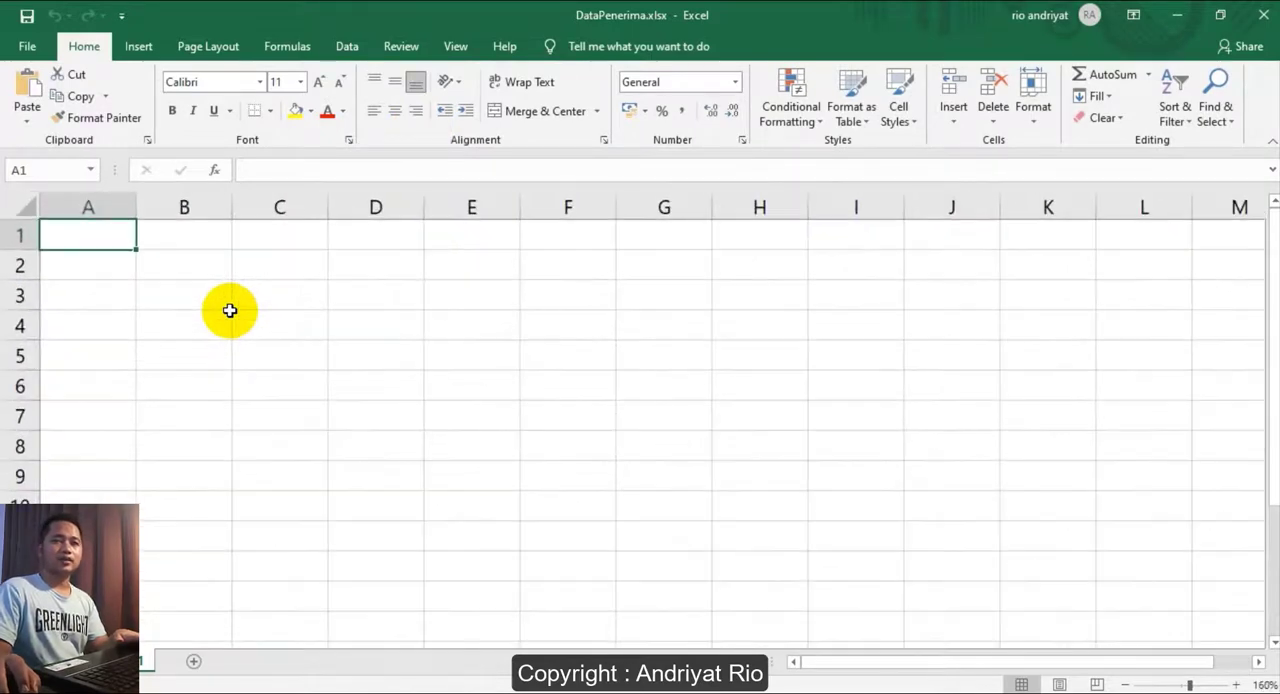
type("NO")
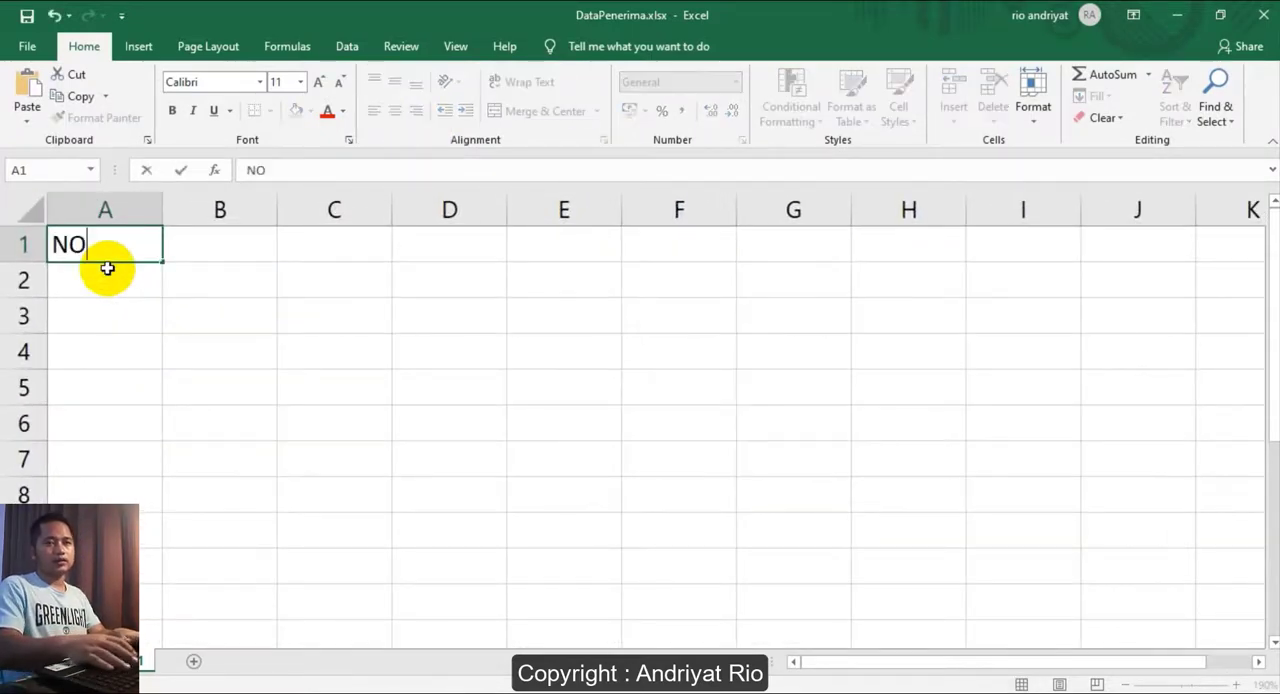
key("Tab")
type("NAMA")
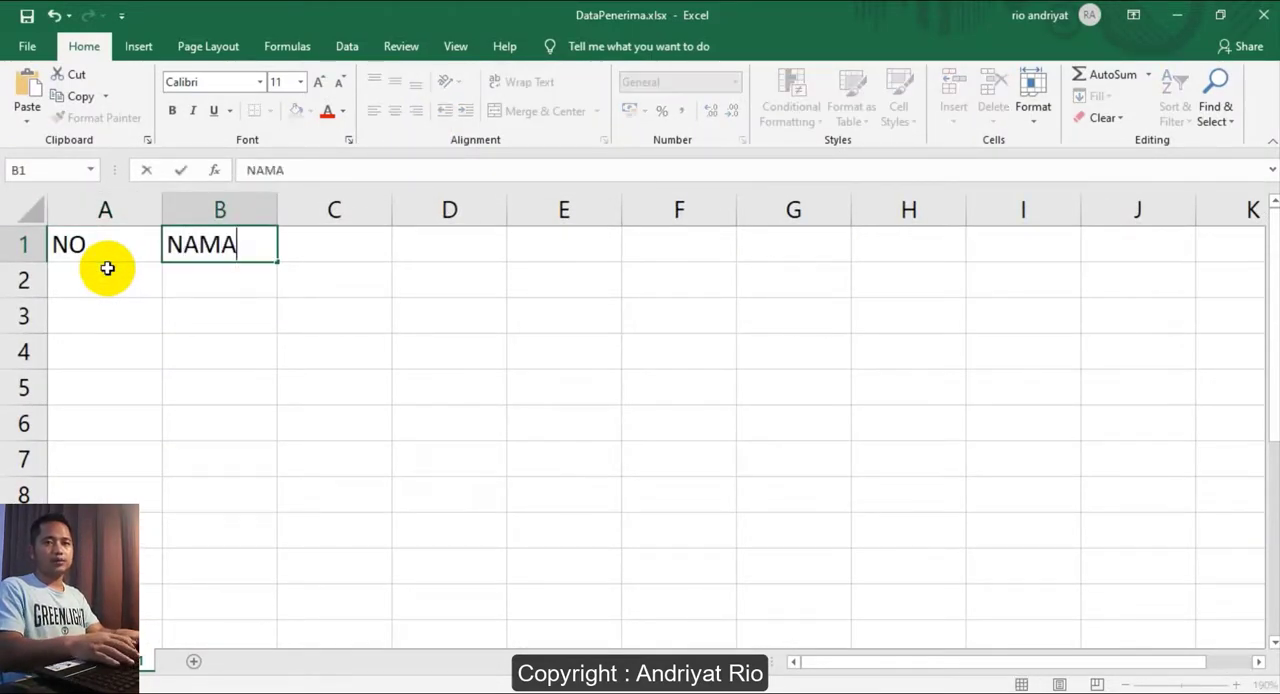
key("Tab")
type("ALMAT")
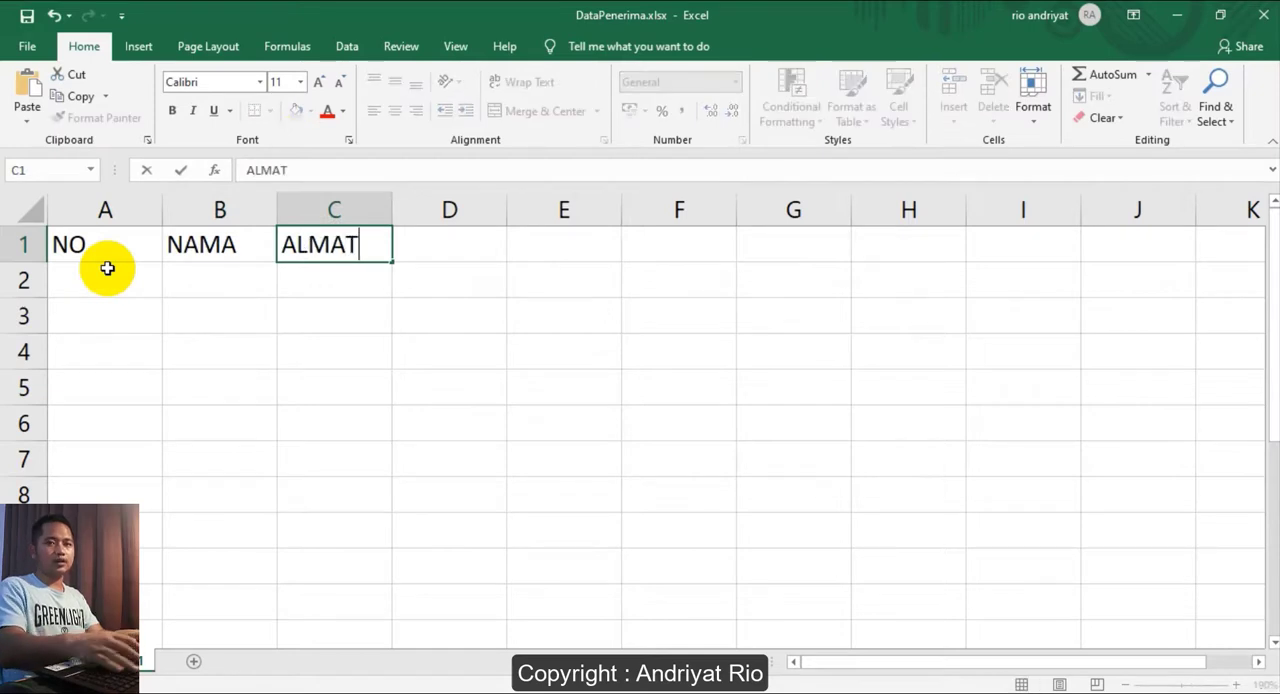
key("BackSpace")
key("BackSpace")
key("BackSpace")
type("AMAYT")
key("Tab")
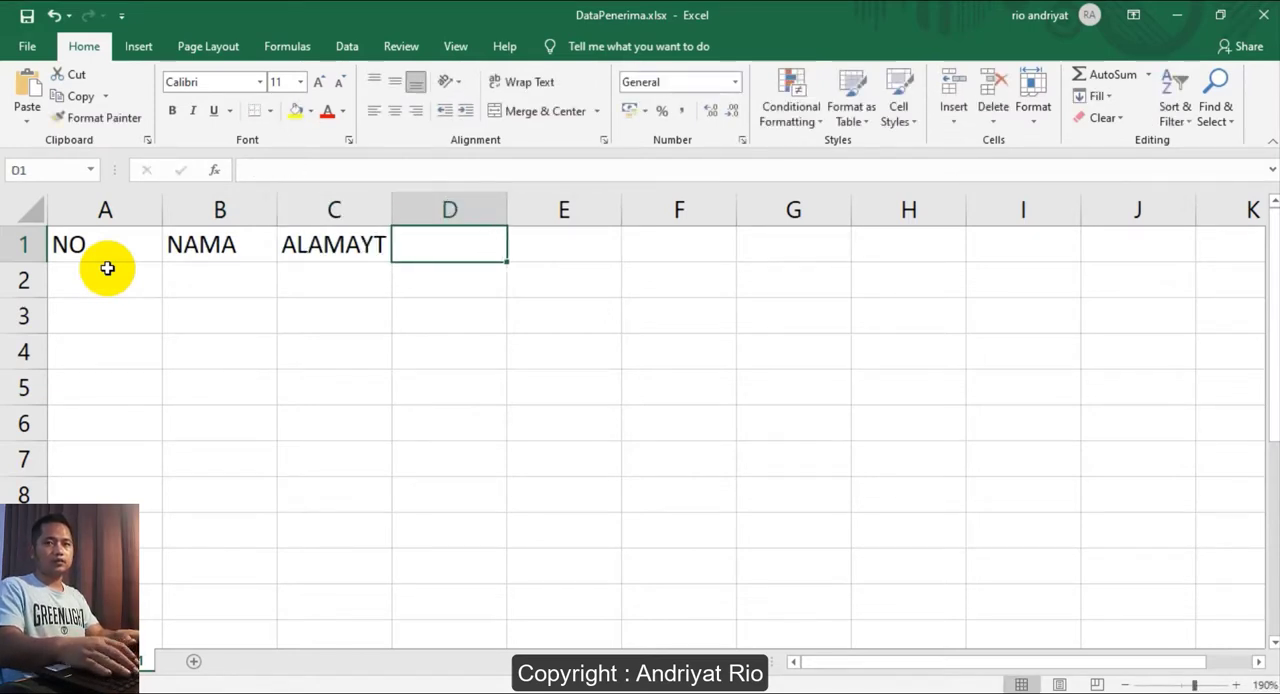
key("shift+Tab")
type("ALAMAT")
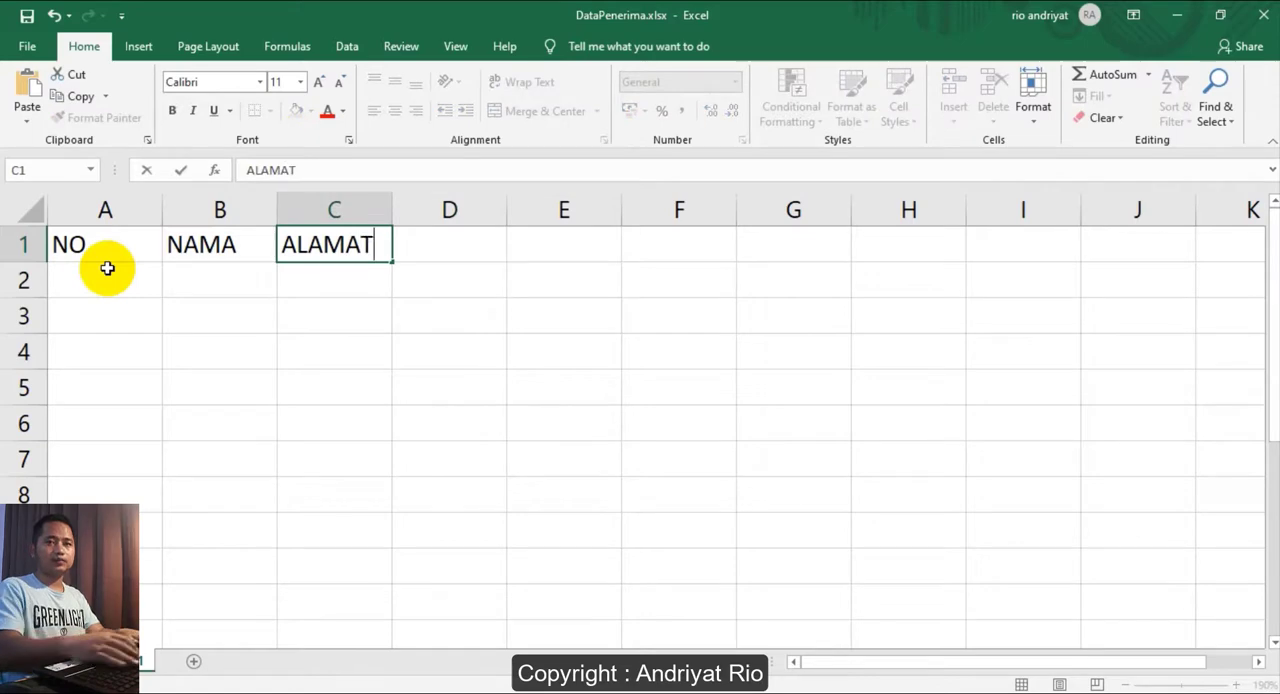
key("Tab")
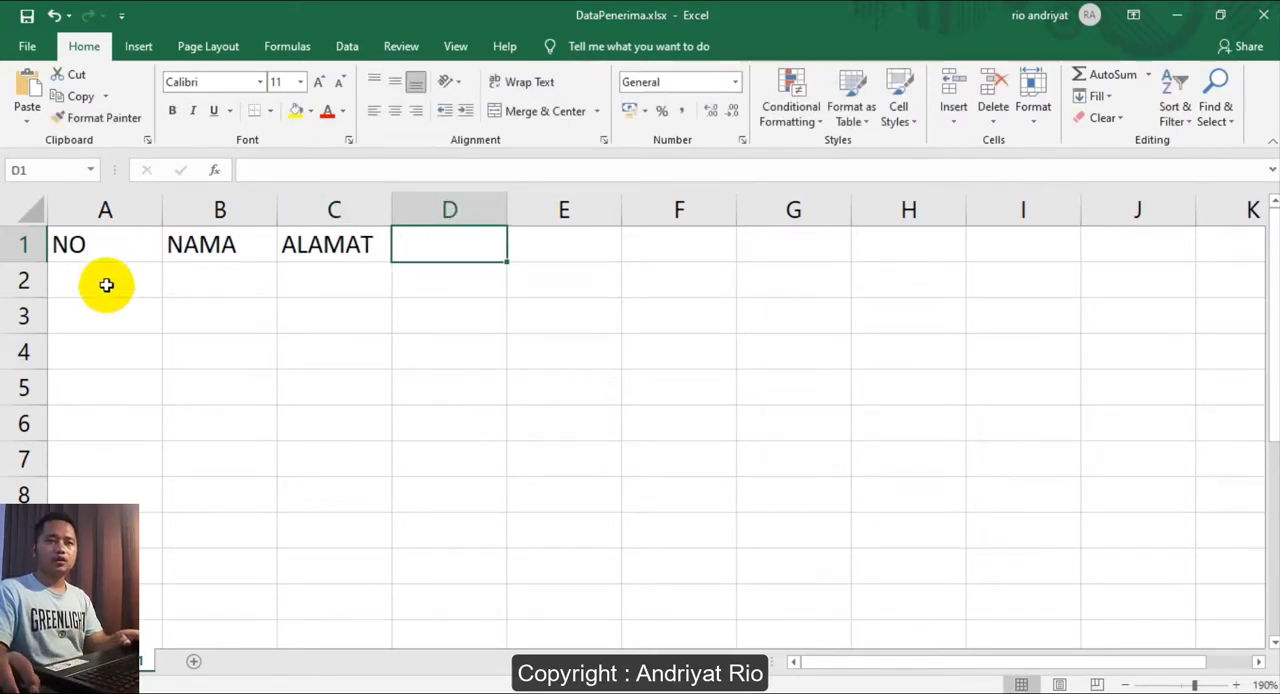
- Number the three recipient rows 1, 2 and 3 in cells A2 to A4
left_click(106, 280)
type("1")
key("Return")
type("2")
key("Return")
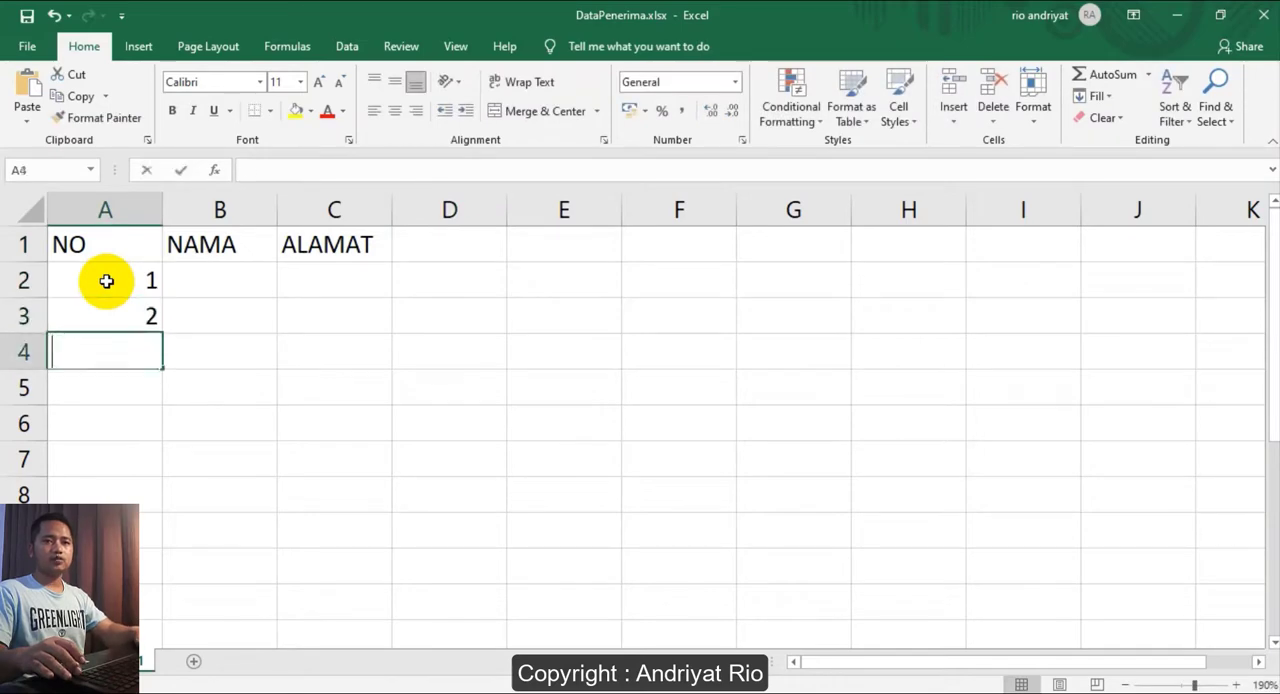
type("3")
key("Return")
- Enter the first recipient's name in B2 and street address in C2
left_click(240, 287)
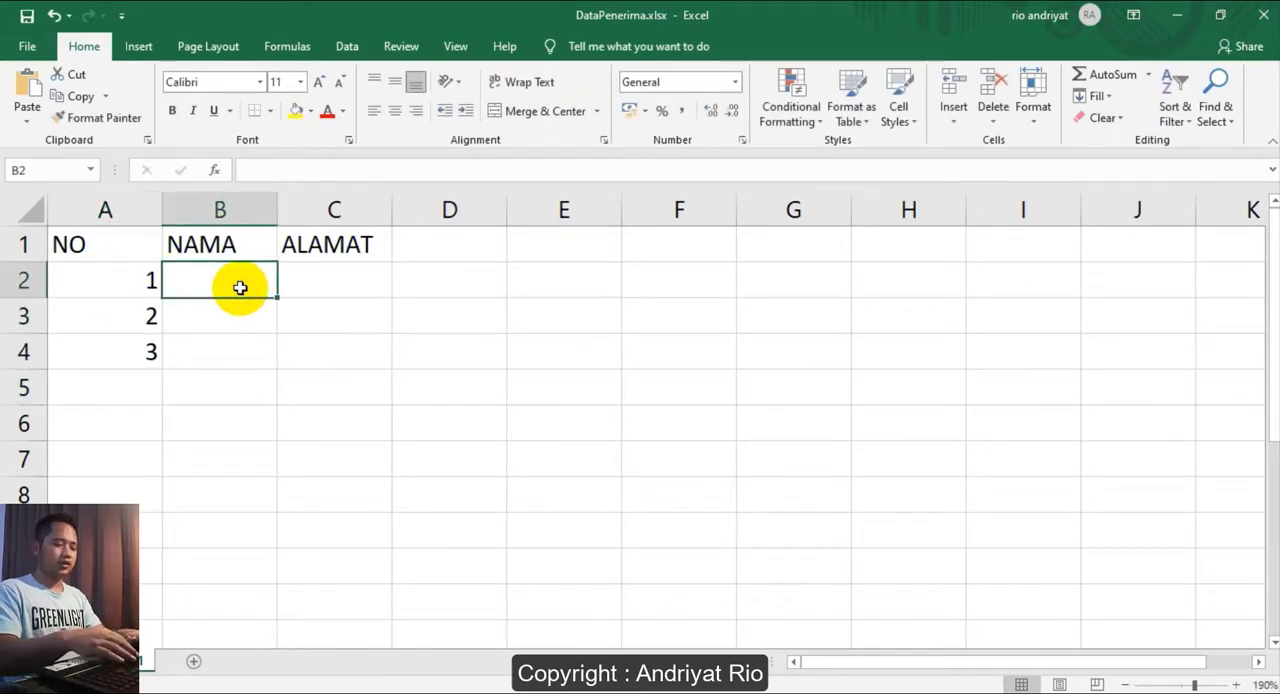
type("Asep")
key("Tab")
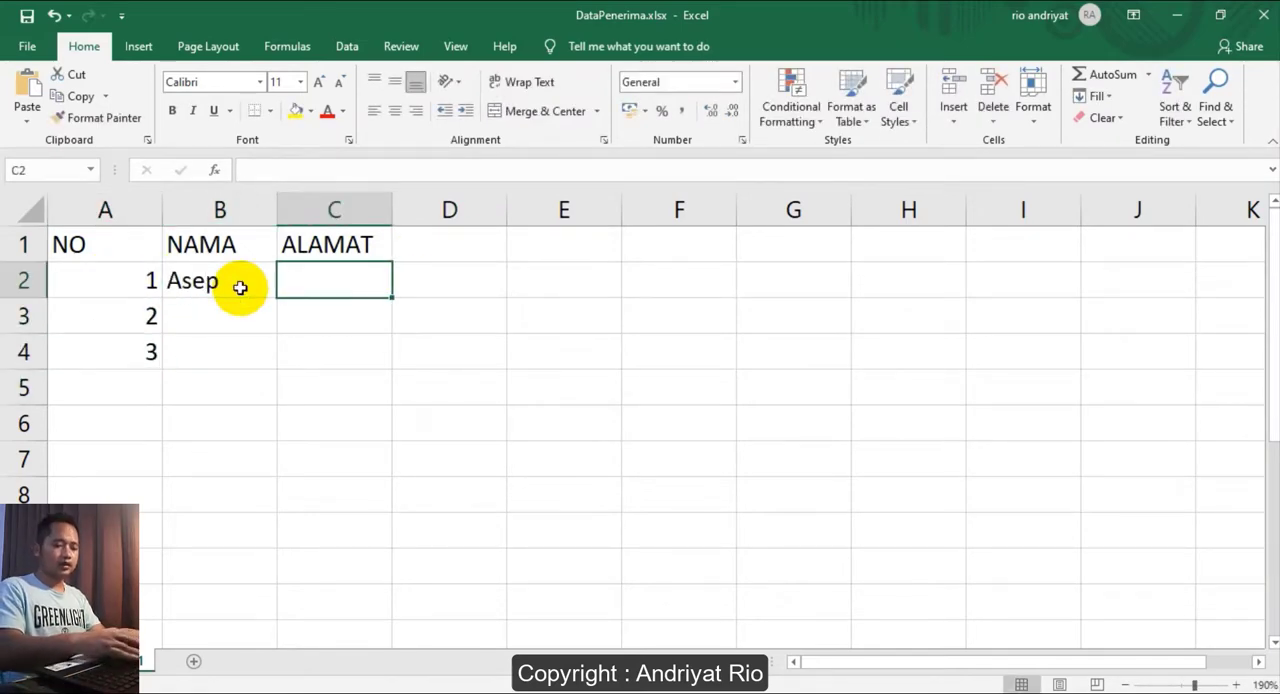
type("Jln. ")
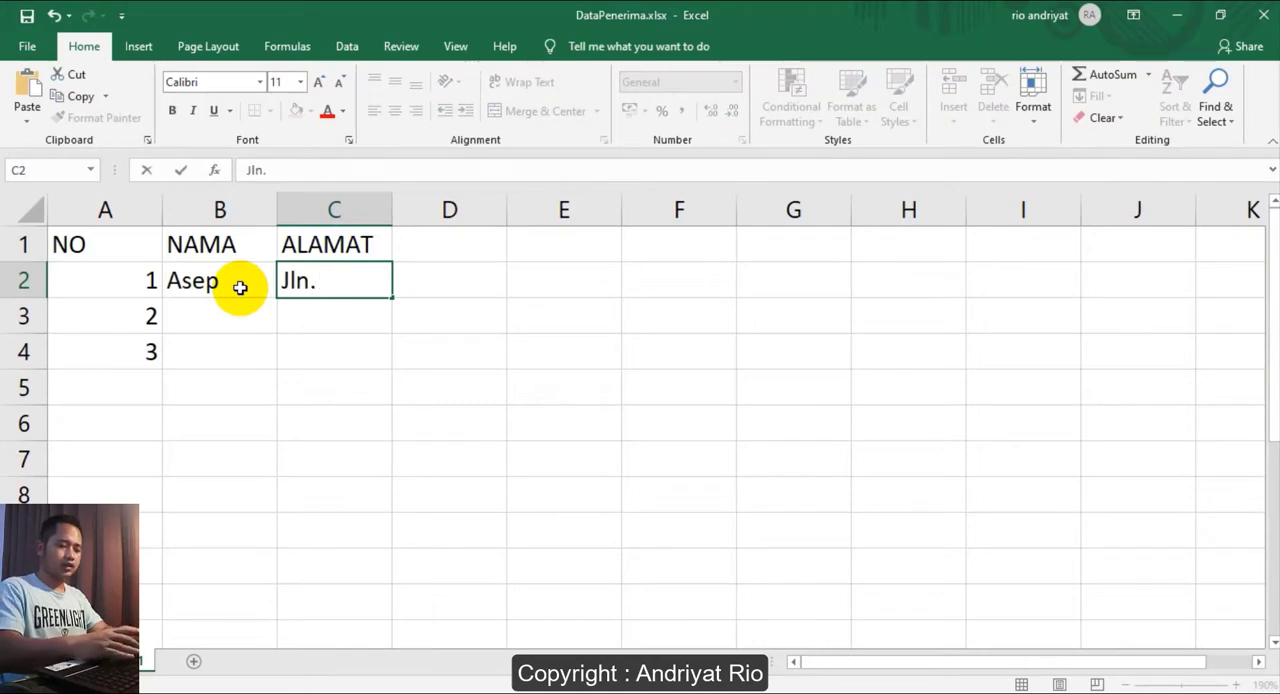
type("Kruing")
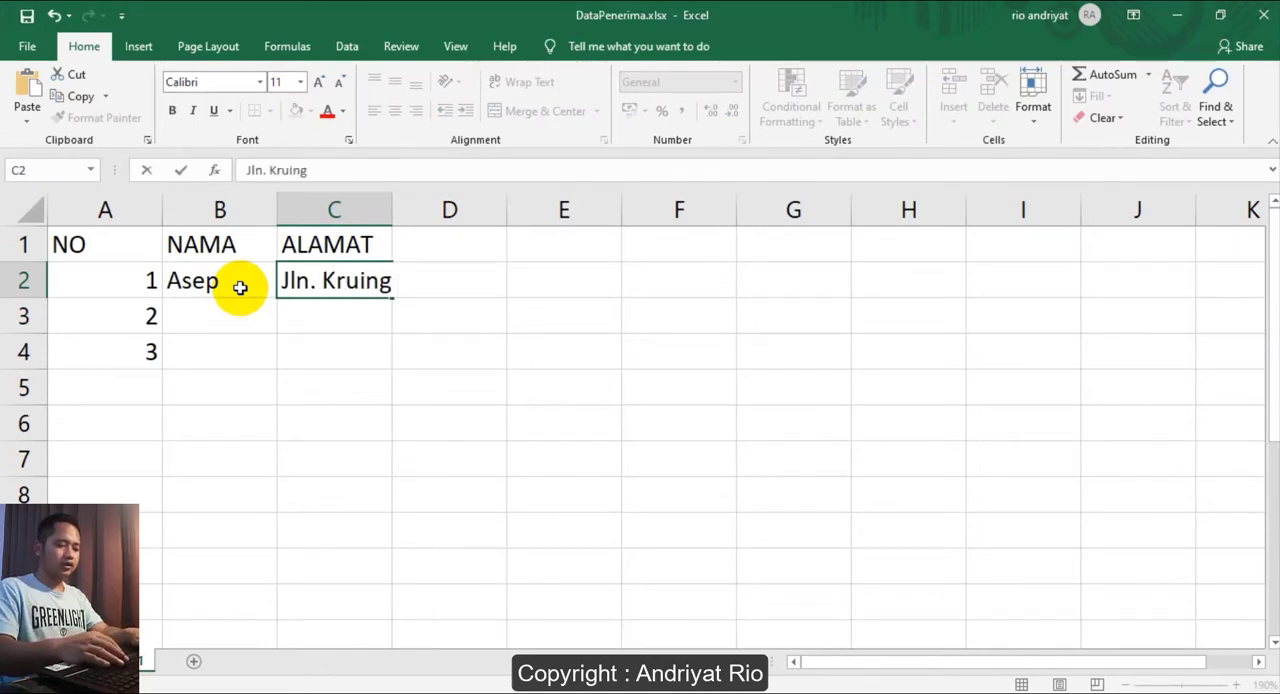
type(" no.20")
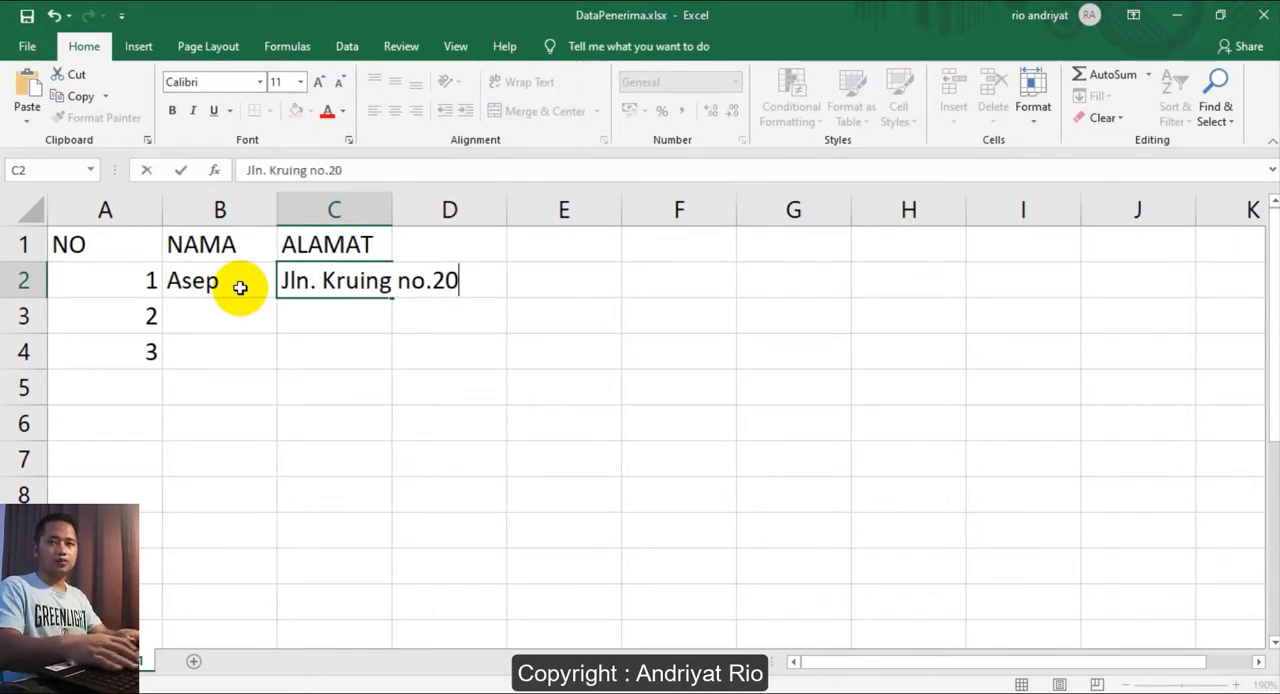
key("Return")
- Enter the second recipient's name in B3 and street address in C3
type("BUdi")
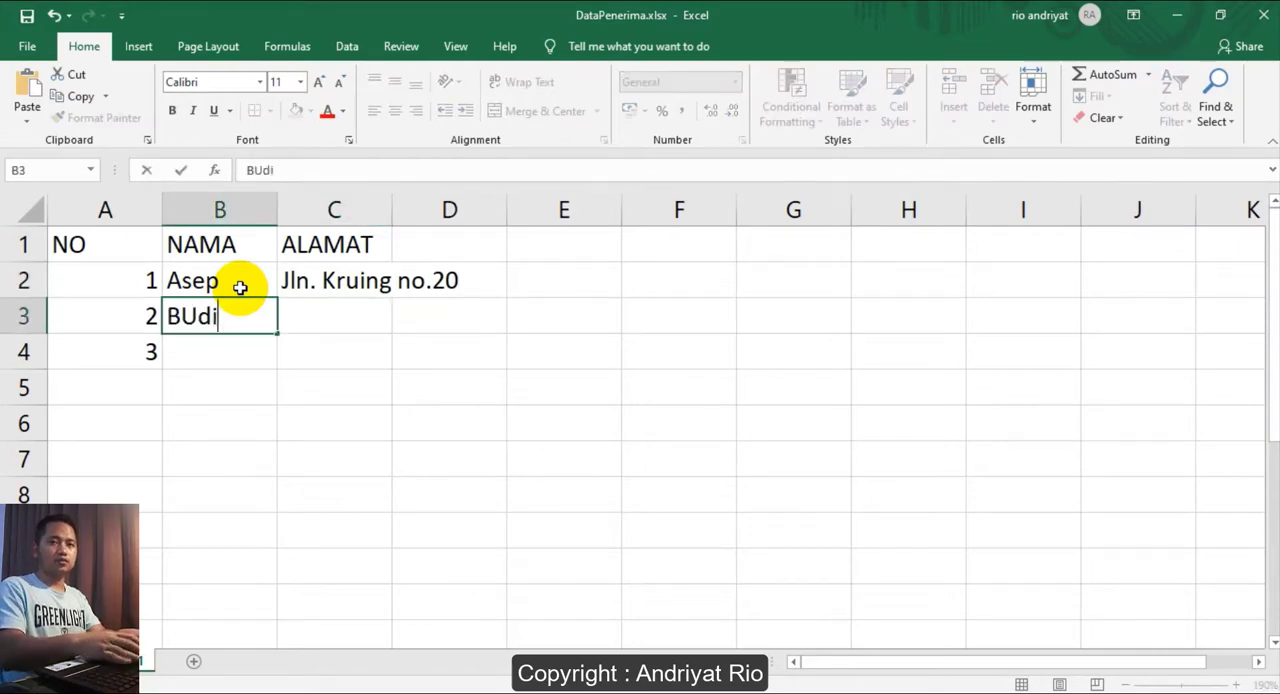
key("Tab")
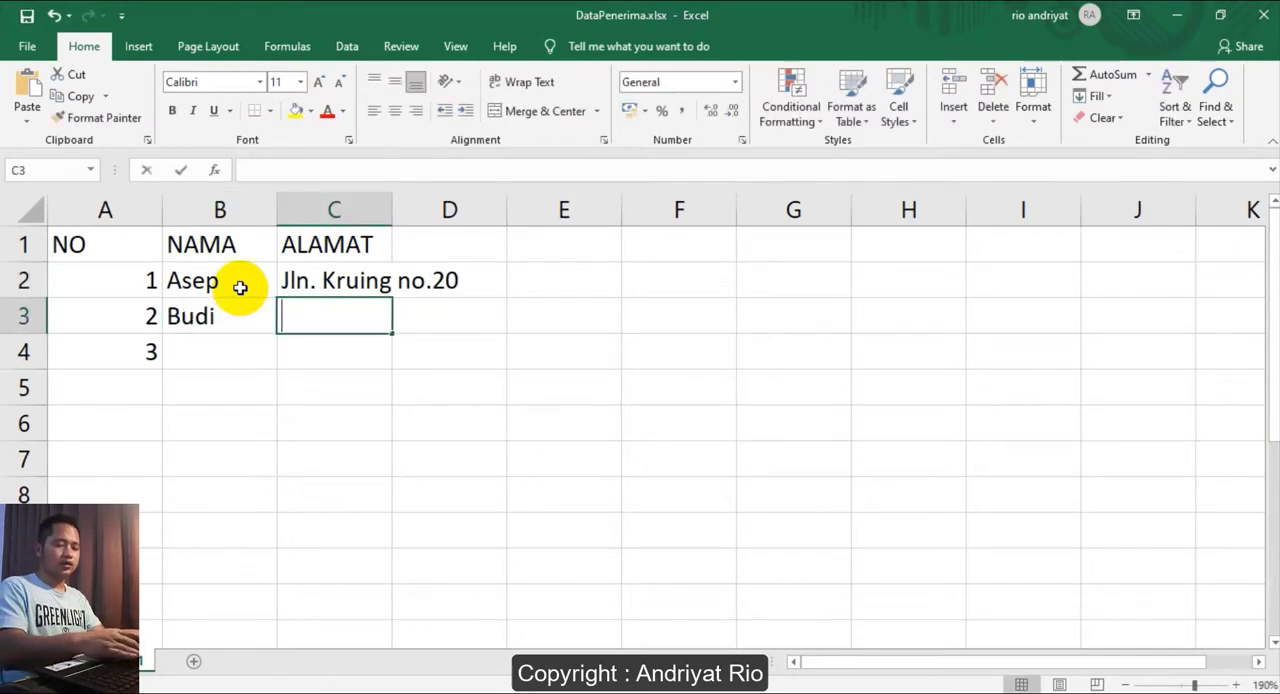
type("Jln. Ja")
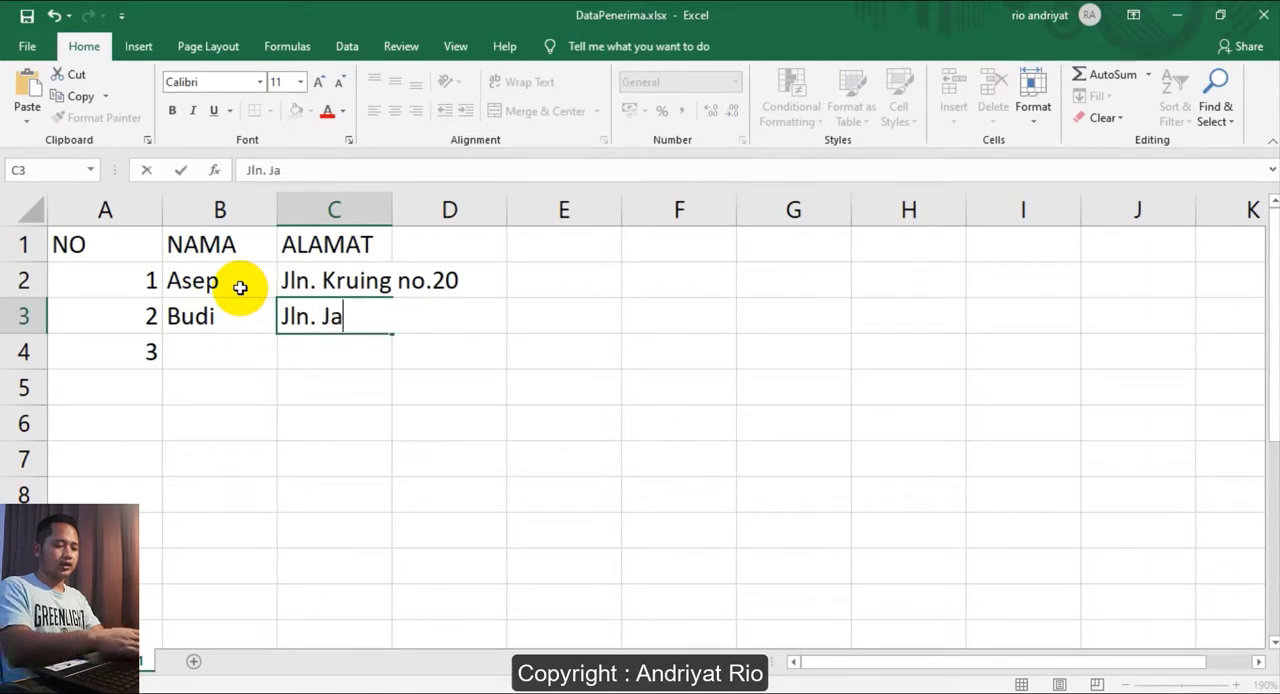
type("ti no.")
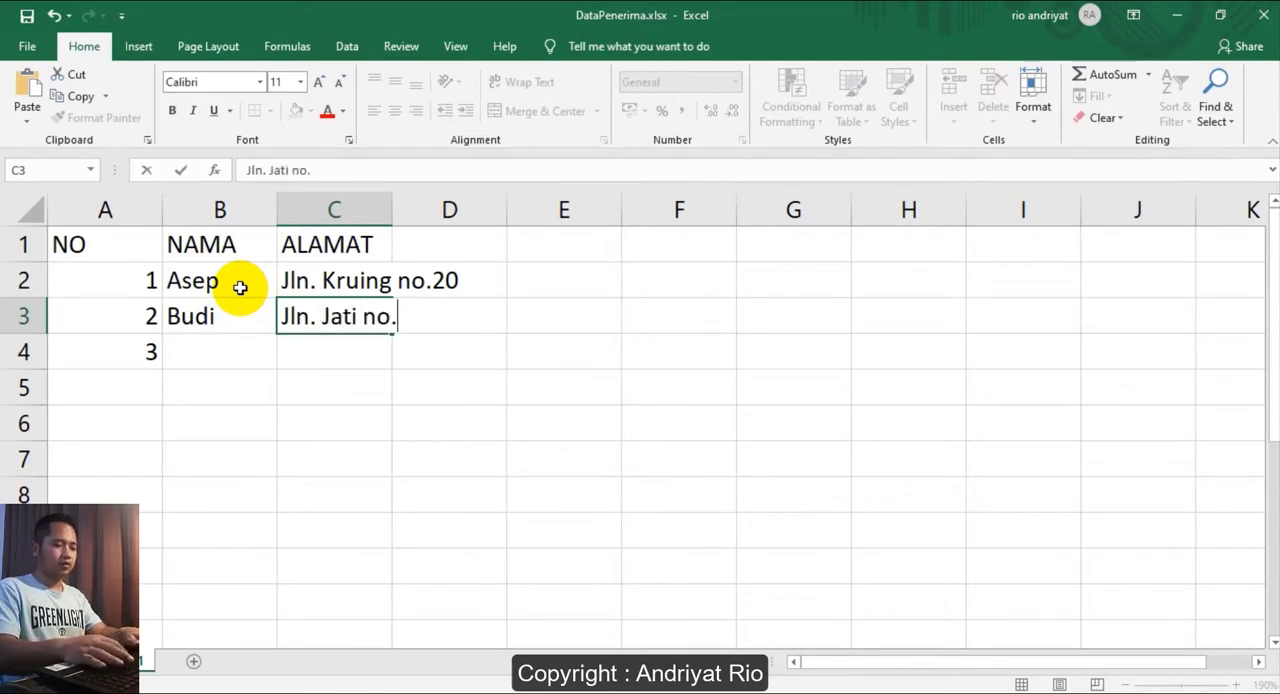
type("11")
key("Return")
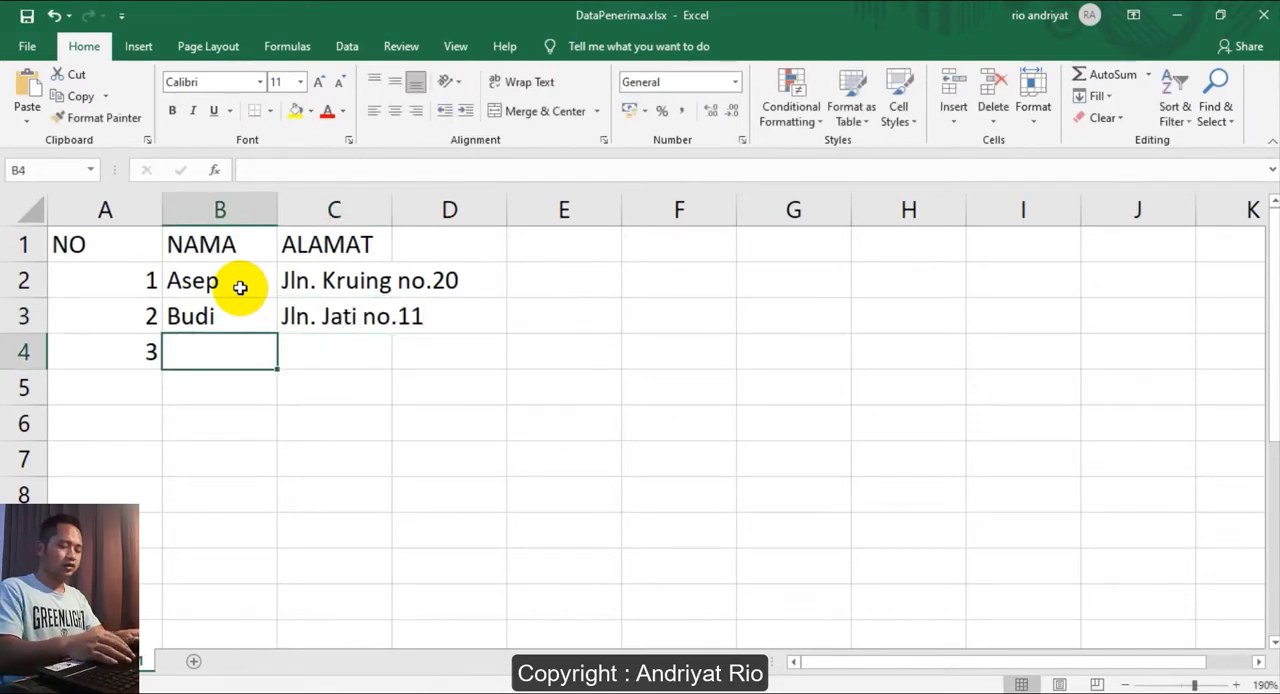
- Enter the third recipient's name in B4 and street address in C4
type("Kiki")
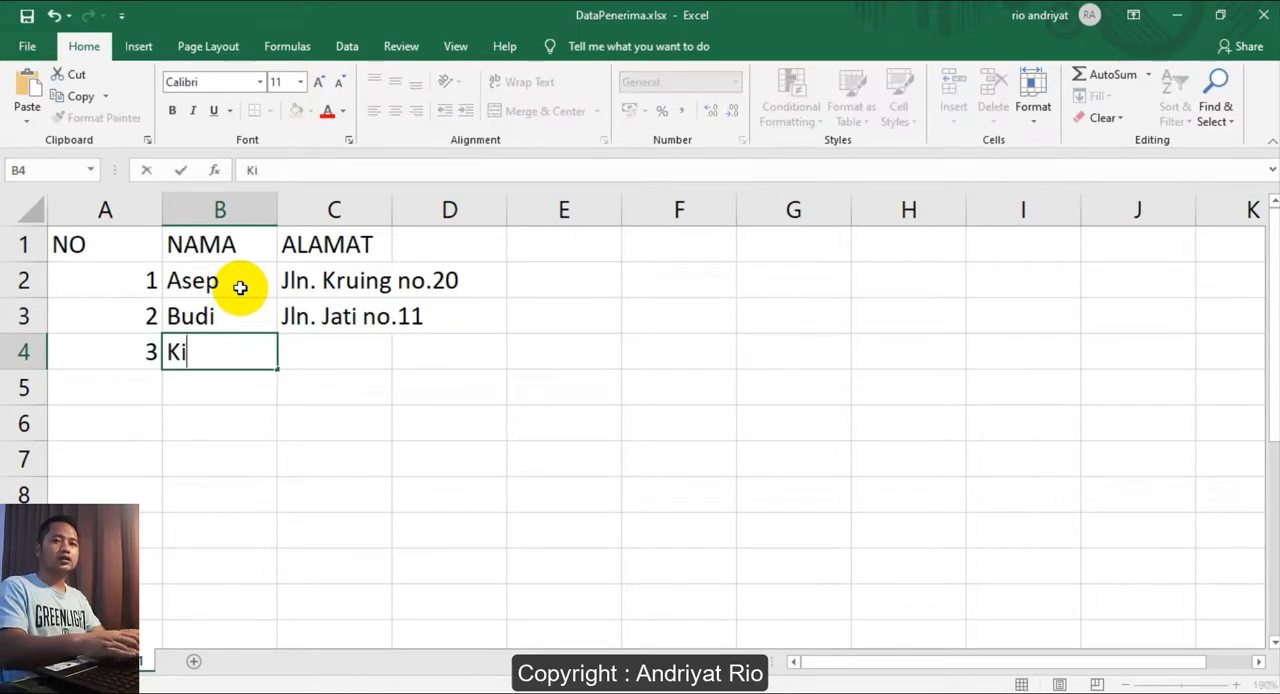
key("Tab")
type("Jln")
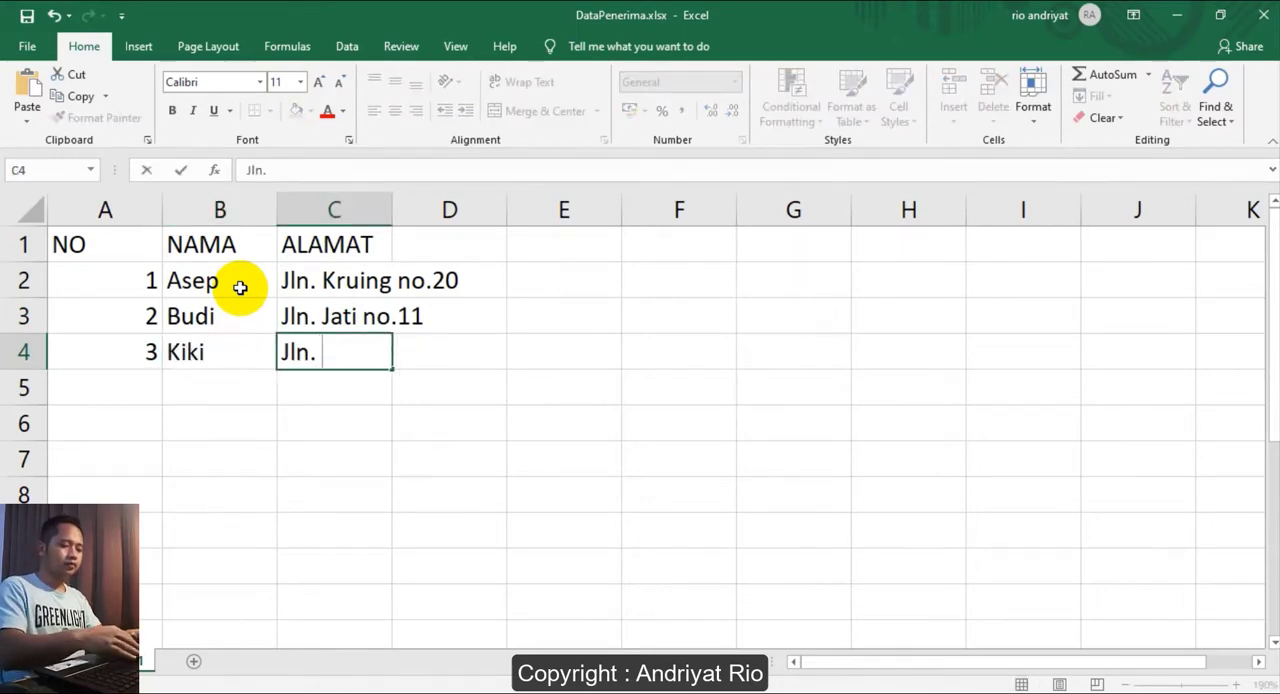
type(". Mahon")
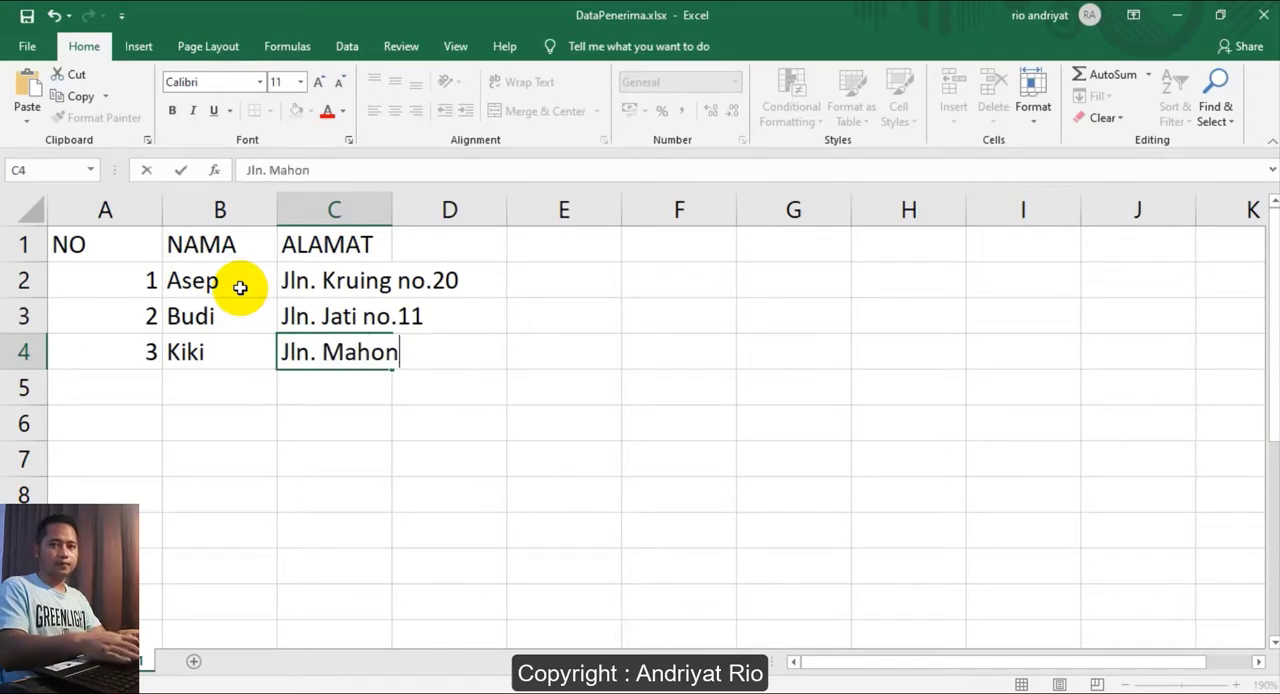
type("ni")
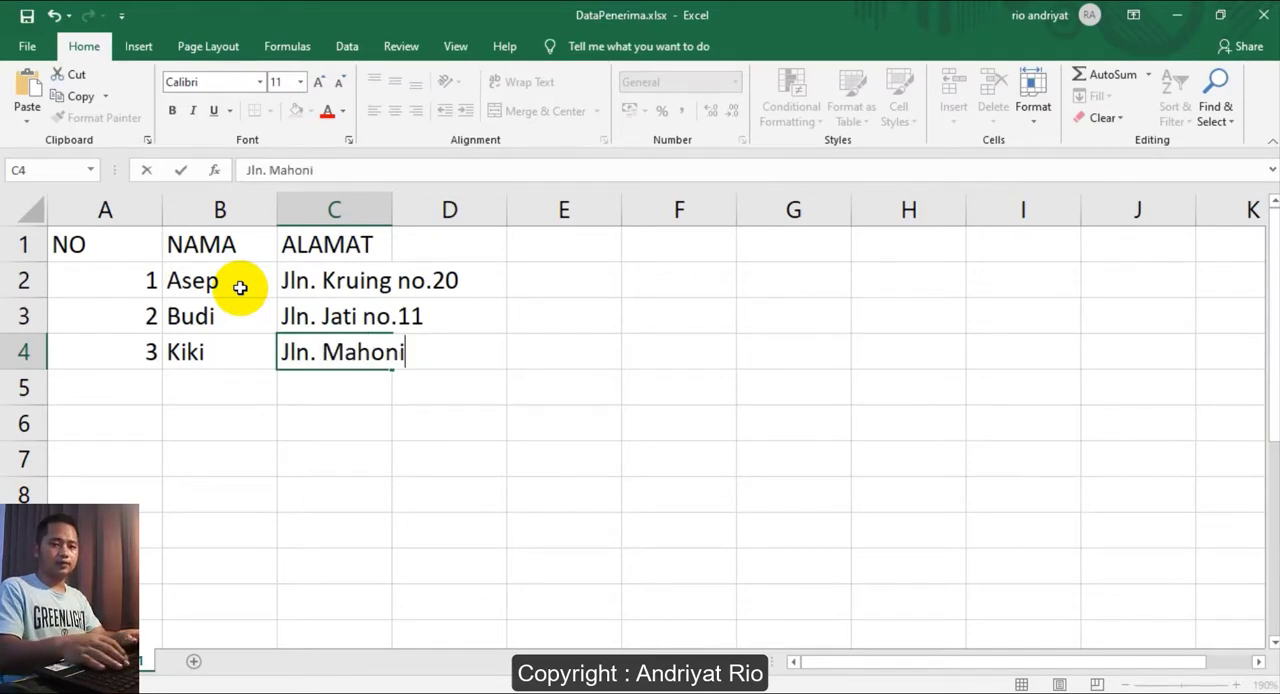
type(" No")
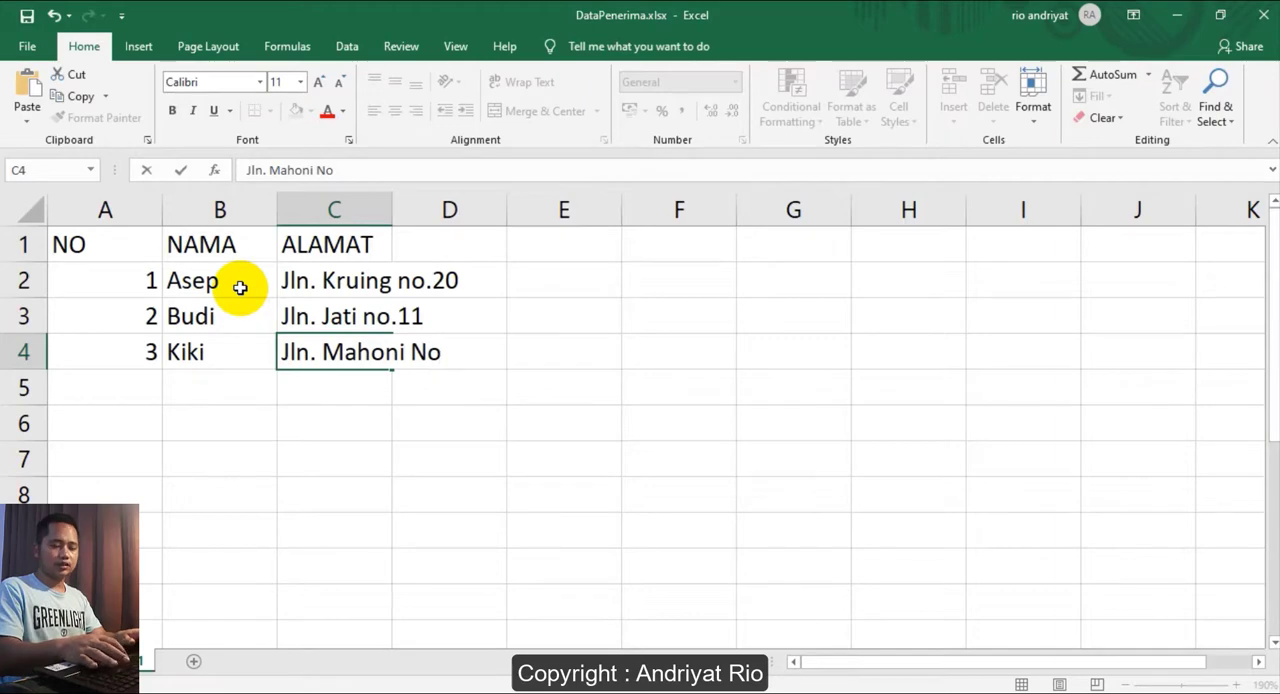
type(".13")
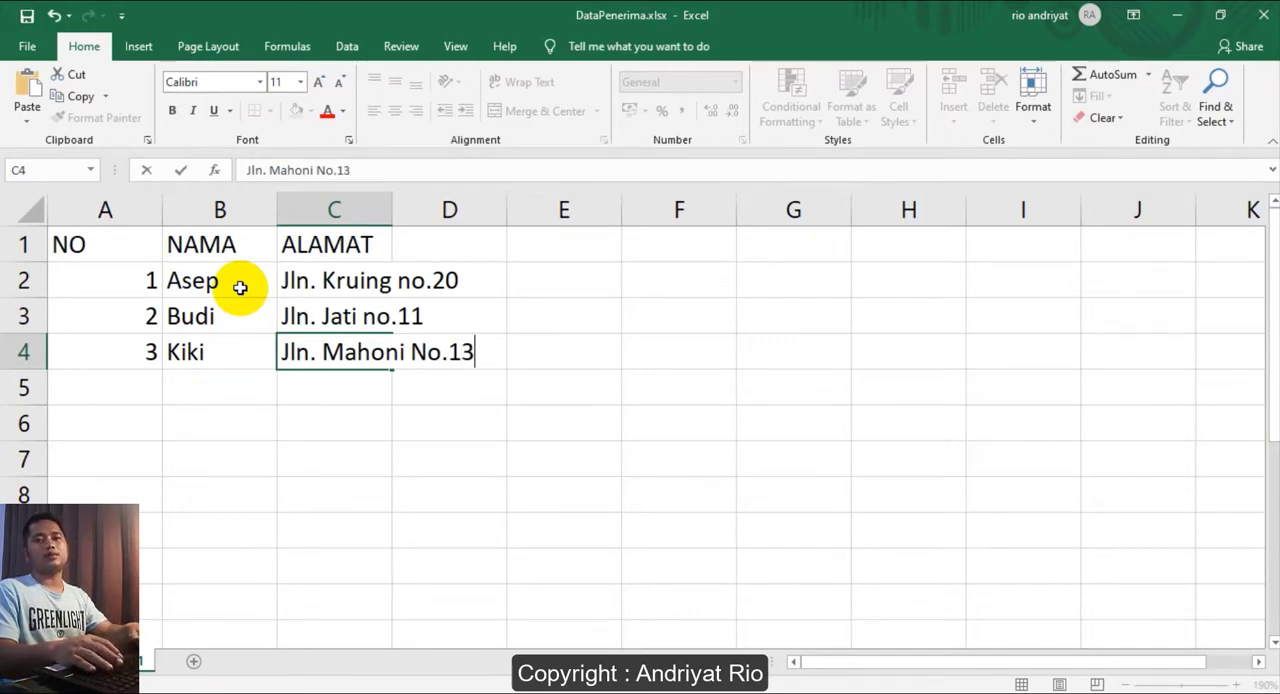
key("Return")
- Narrow the NO column and widen the NAMA and ALAMAT columns so their contents fit
left_click_drag(159, 214, 95, 211)
left_click_drag(230, 207, 227, 207)
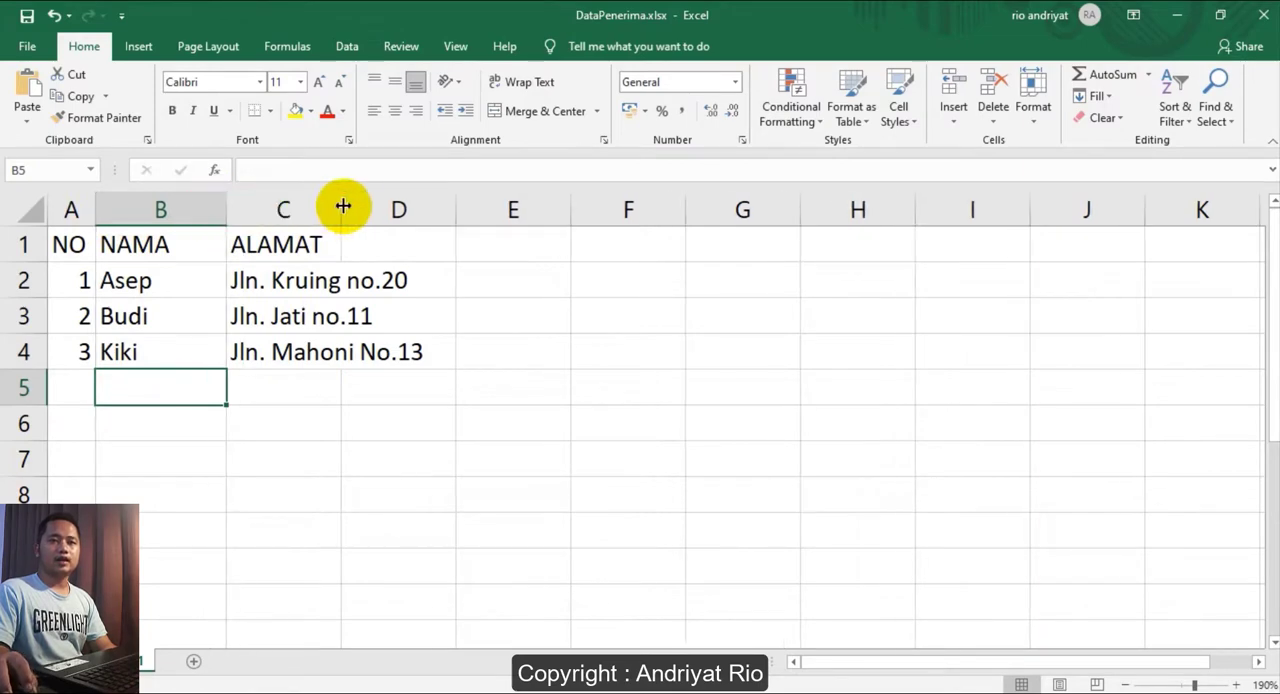
left_click_drag(342, 207, 475, 207)
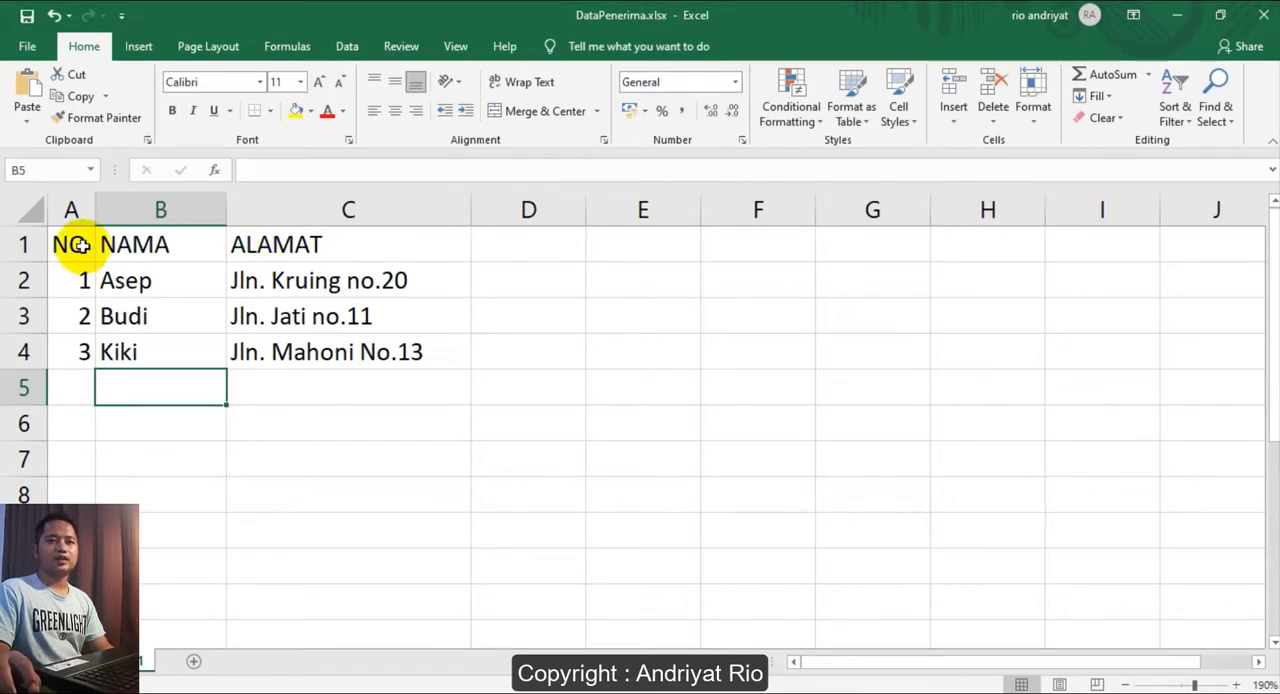
- Save and close the recipient workbook, and open SuratUndangan.docx from the MailMerge folder in Word
left_click_drag(63, 270, 357, 352)
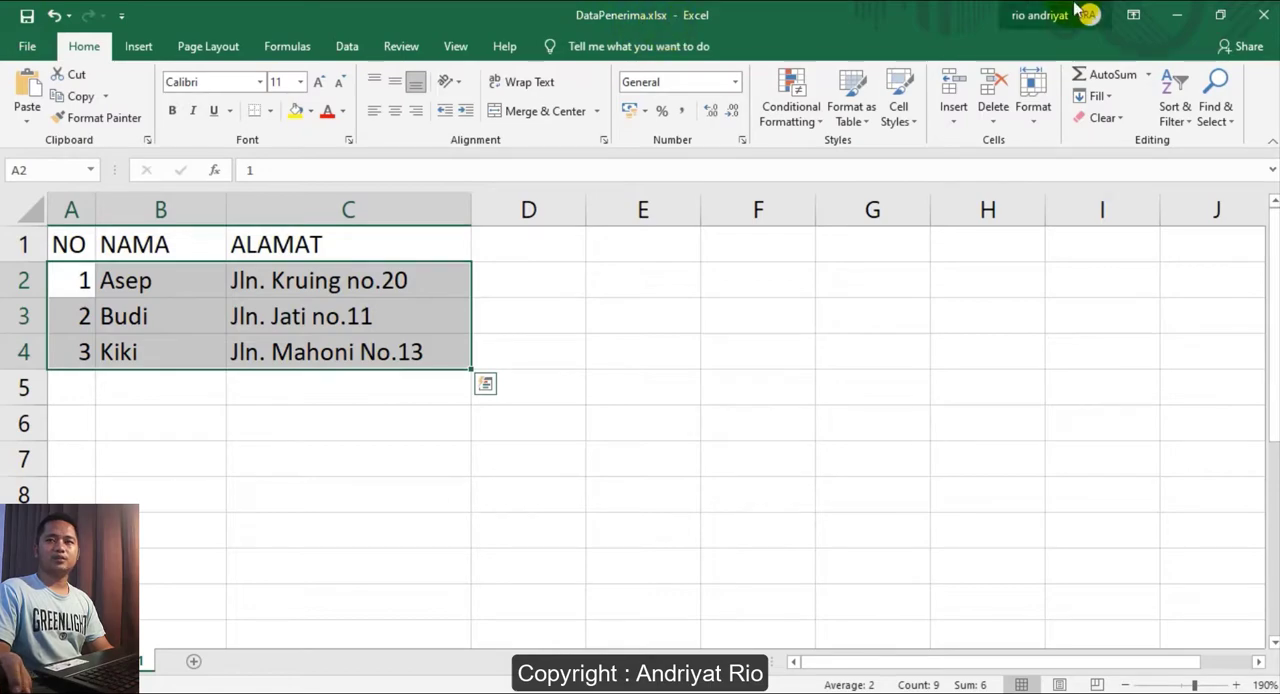
left_click(1268, 28)
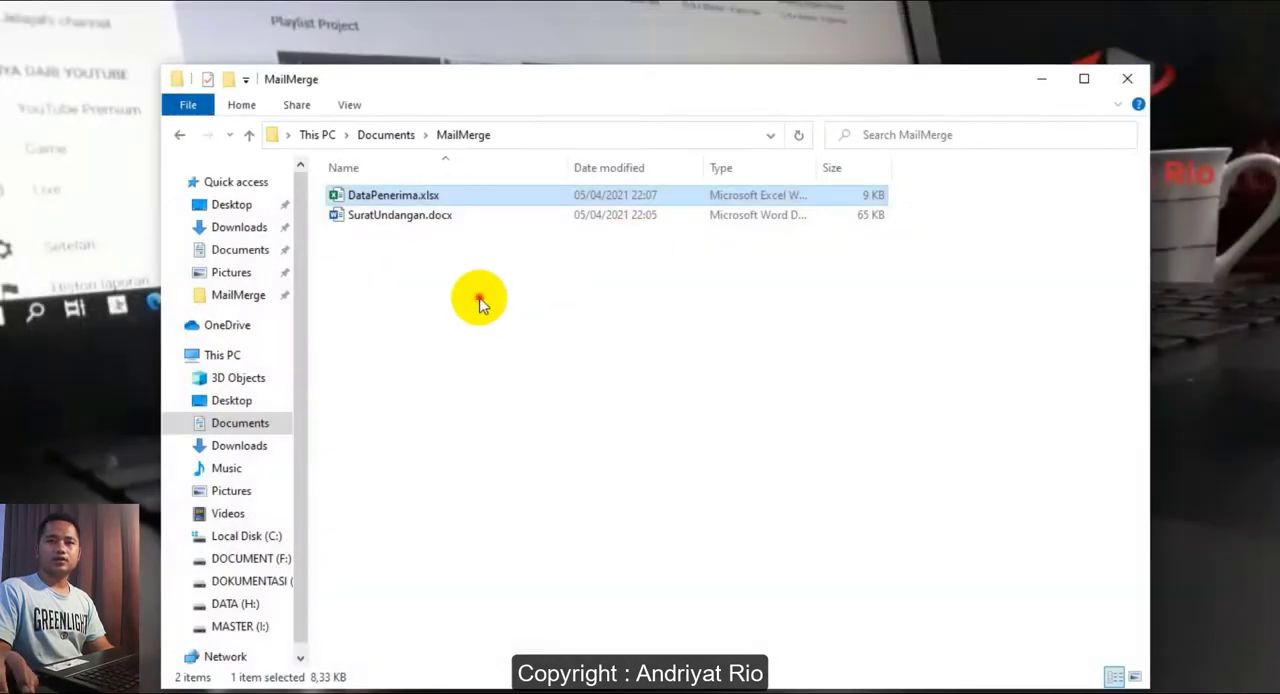
left_click(405, 292)
double_click(388, 216)
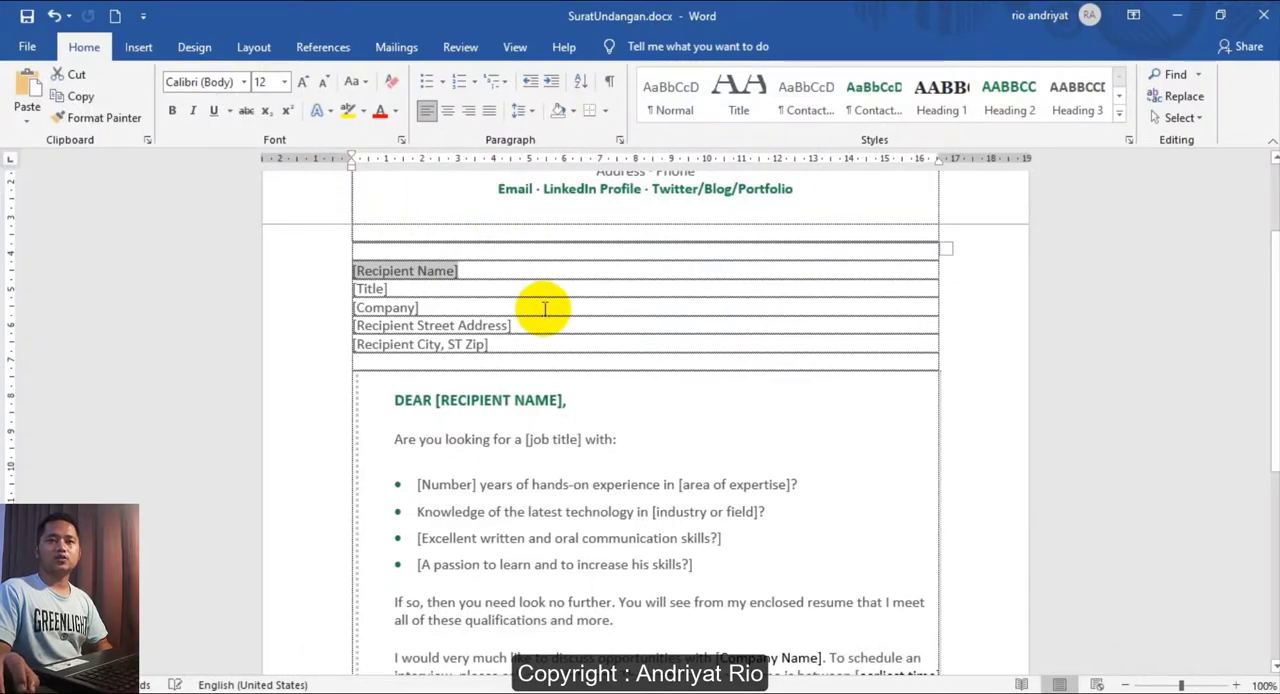
- Start the Step-by-Step Mail Merge Wizard for the invitation letter
scroll(545, 310, "up", 5, "ctrl")
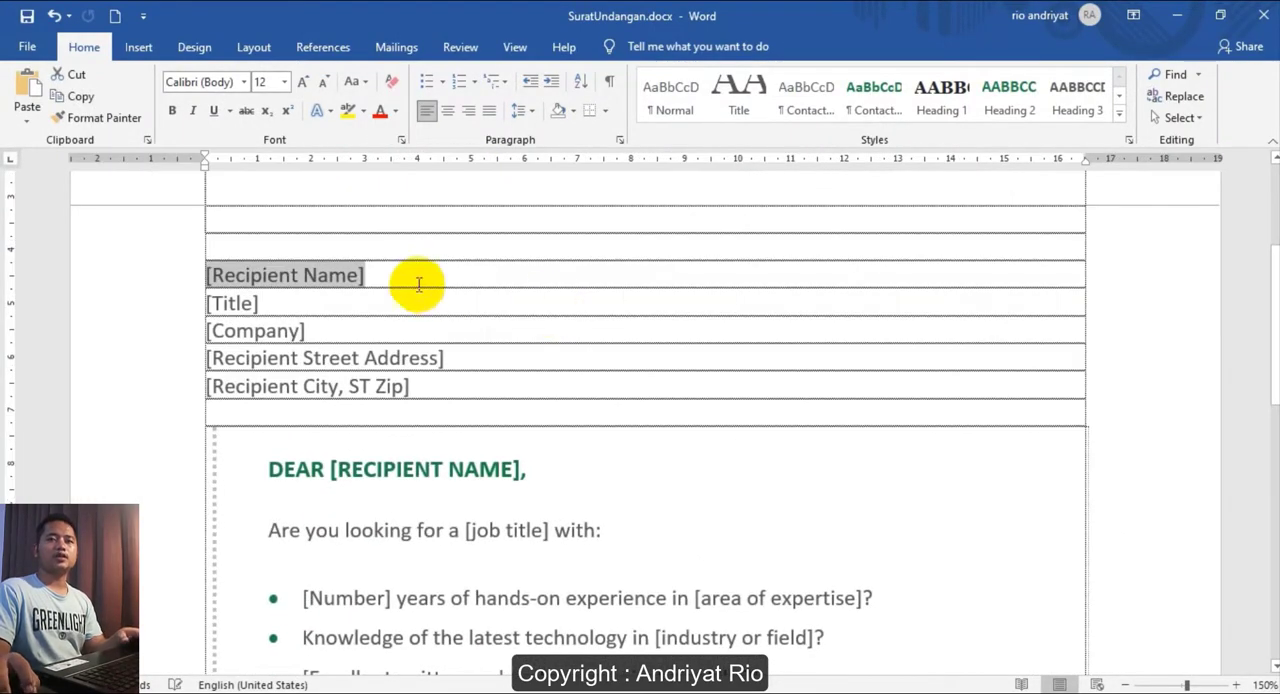
scroll(494, 277, "up", 4)
scroll(494, 277, "down", 2)
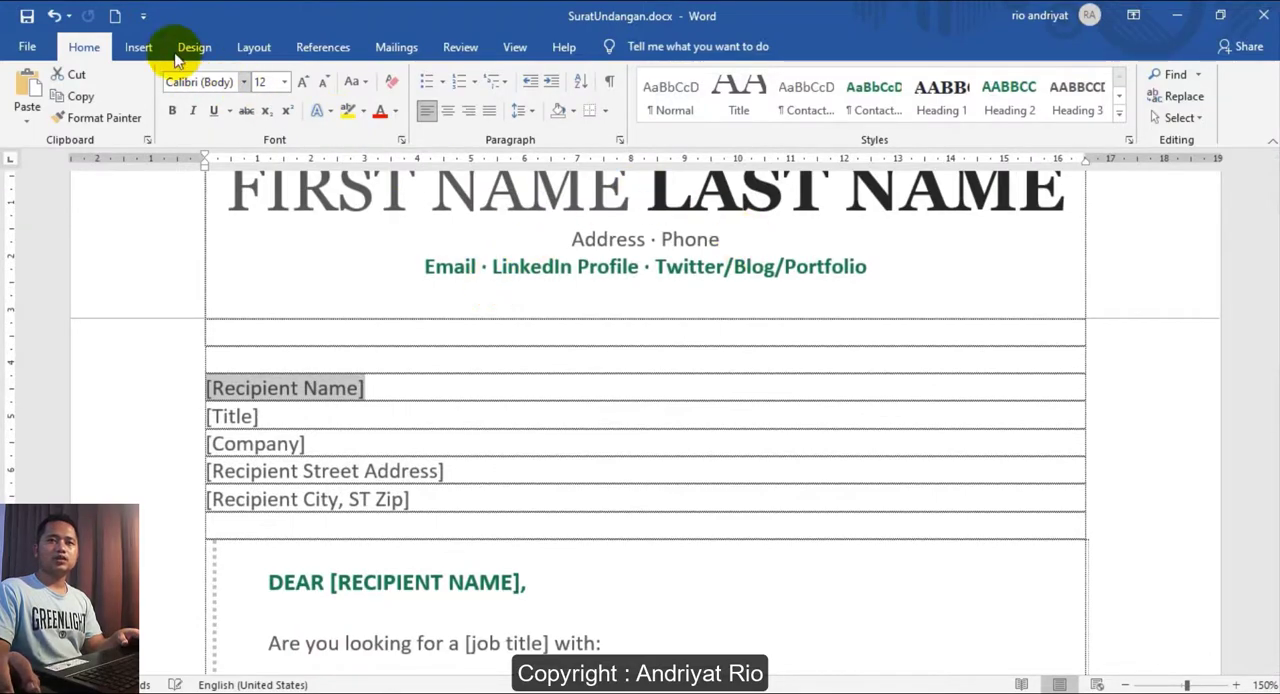
left_click(460, 45)
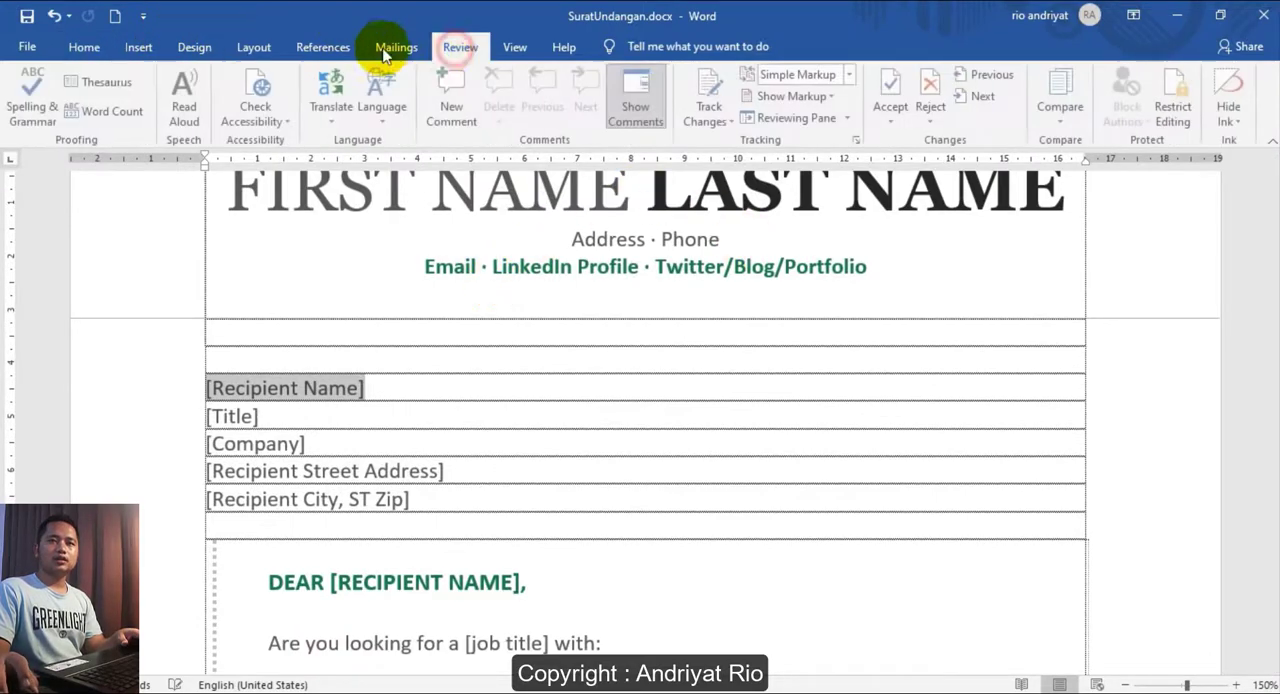
left_click(397, 45)
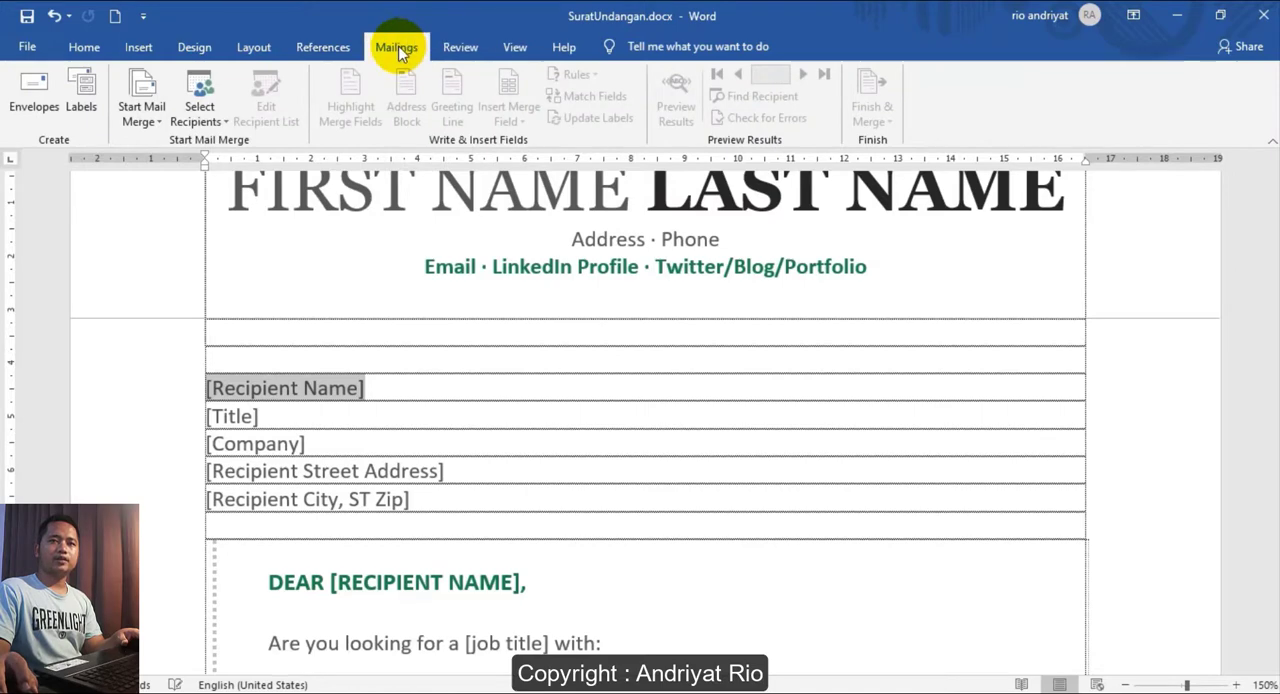
left_click(163, 125)
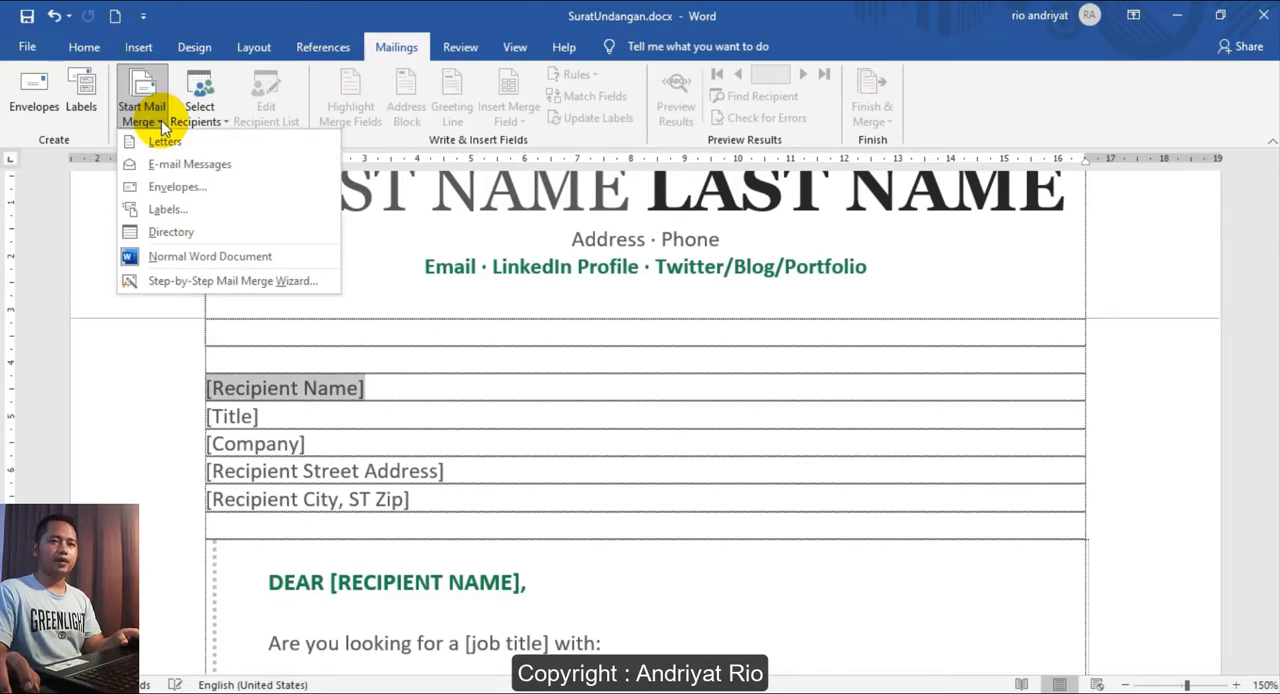
left_click(195, 283)
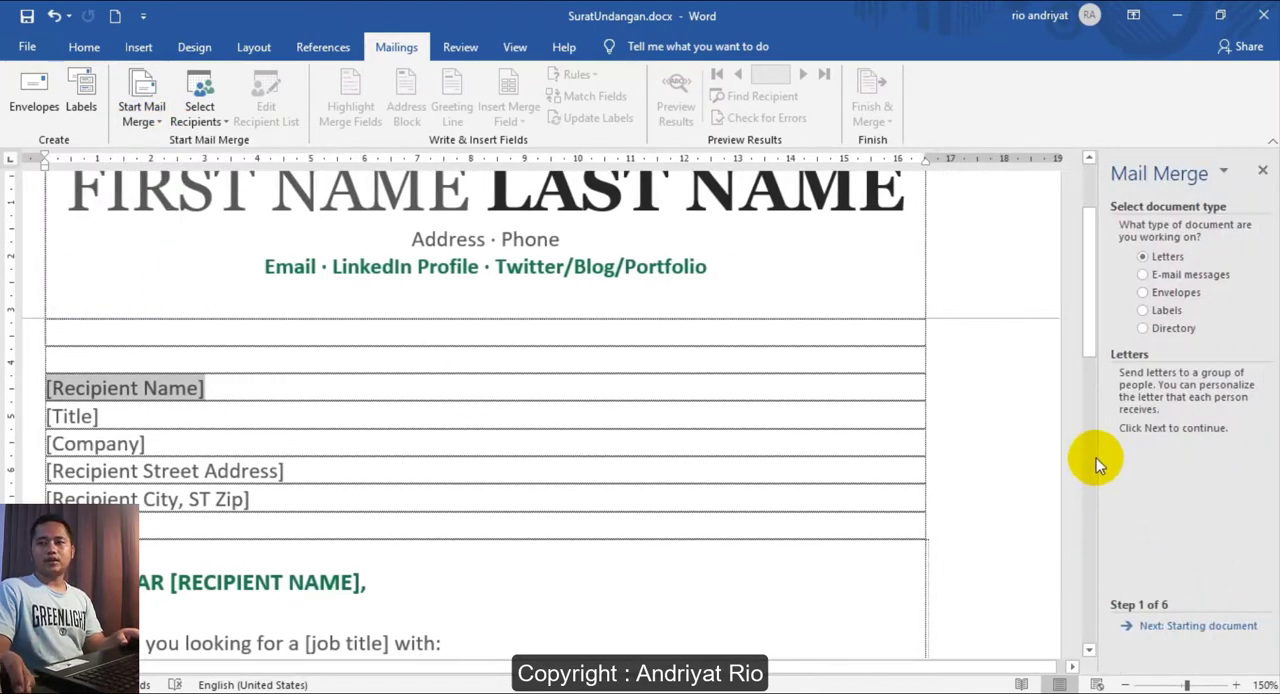
- Widen the Mail Merge pane, keep Letters as the document type, and continue to the starting document selection
left_click_drag(1097, 457, 969, 454)
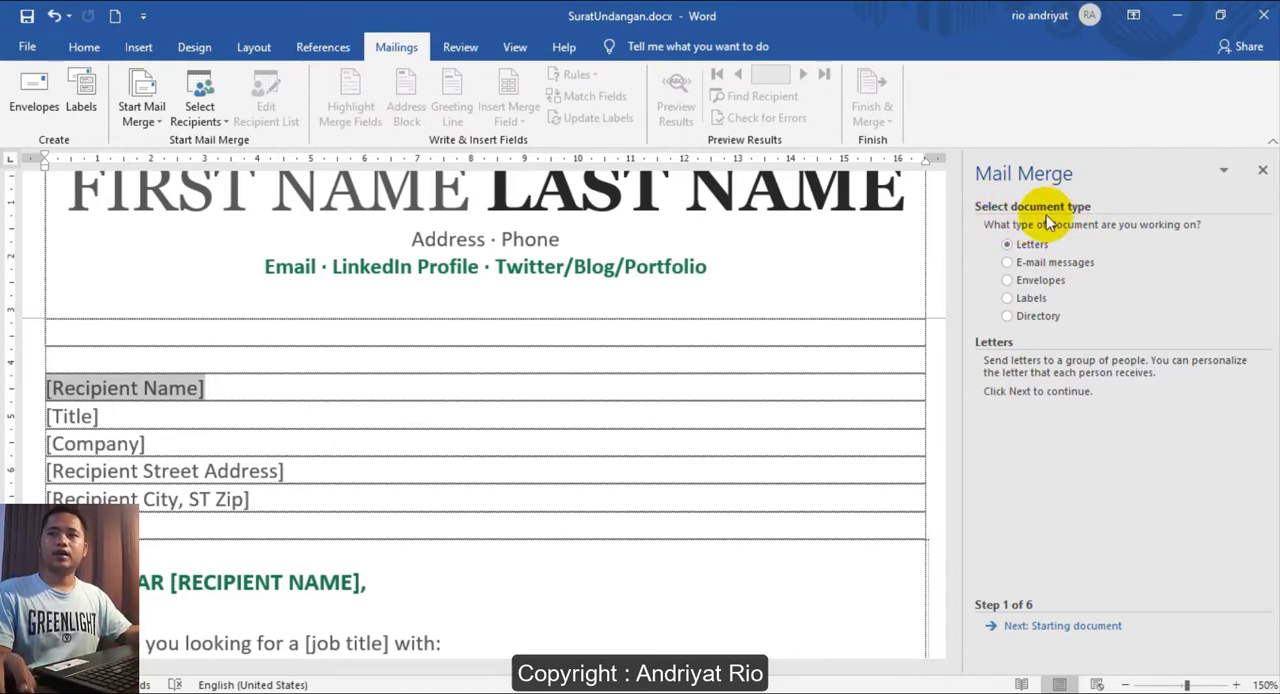
left_click(1011, 263)
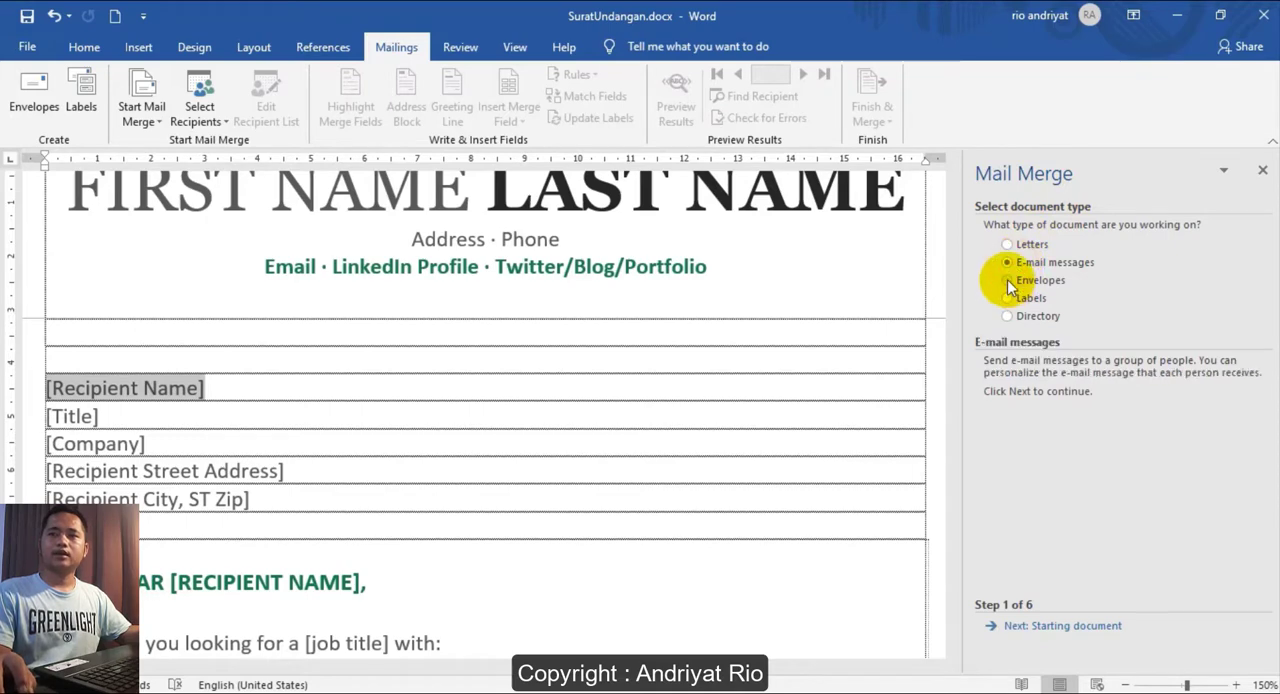
left_click(1008, 280)
left_click(1008, 298)
left_click(1008, 316)
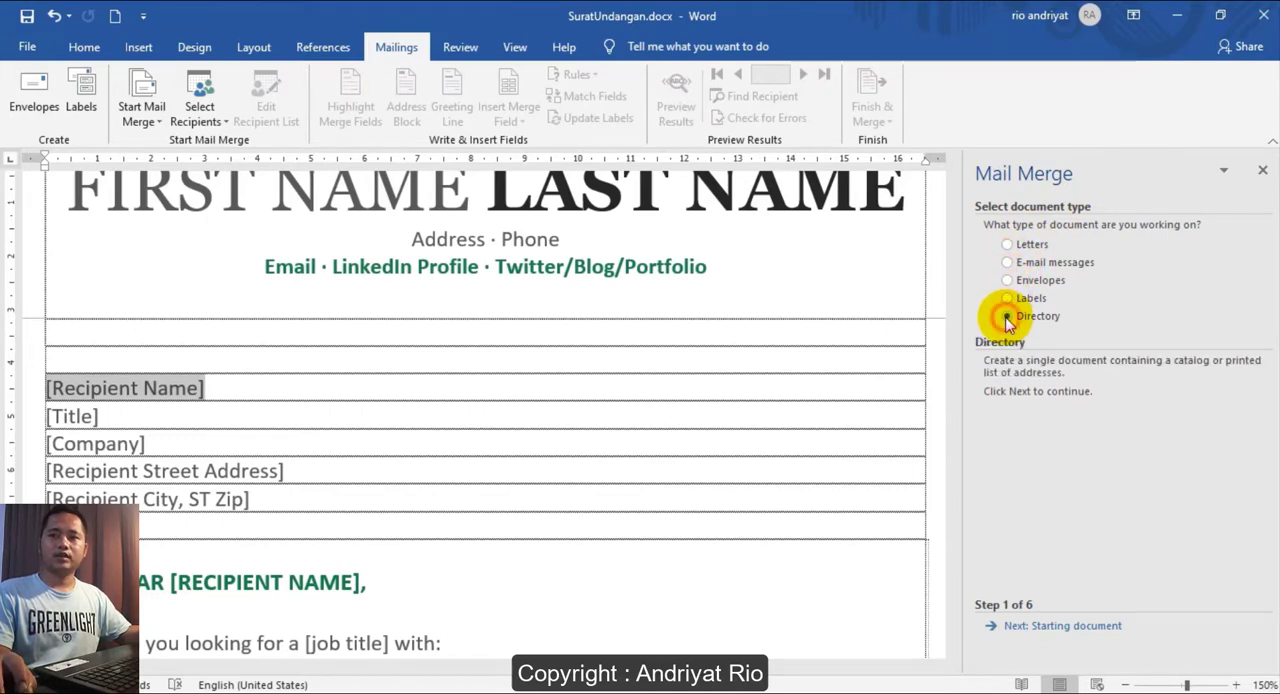
left_click(1008, 246)
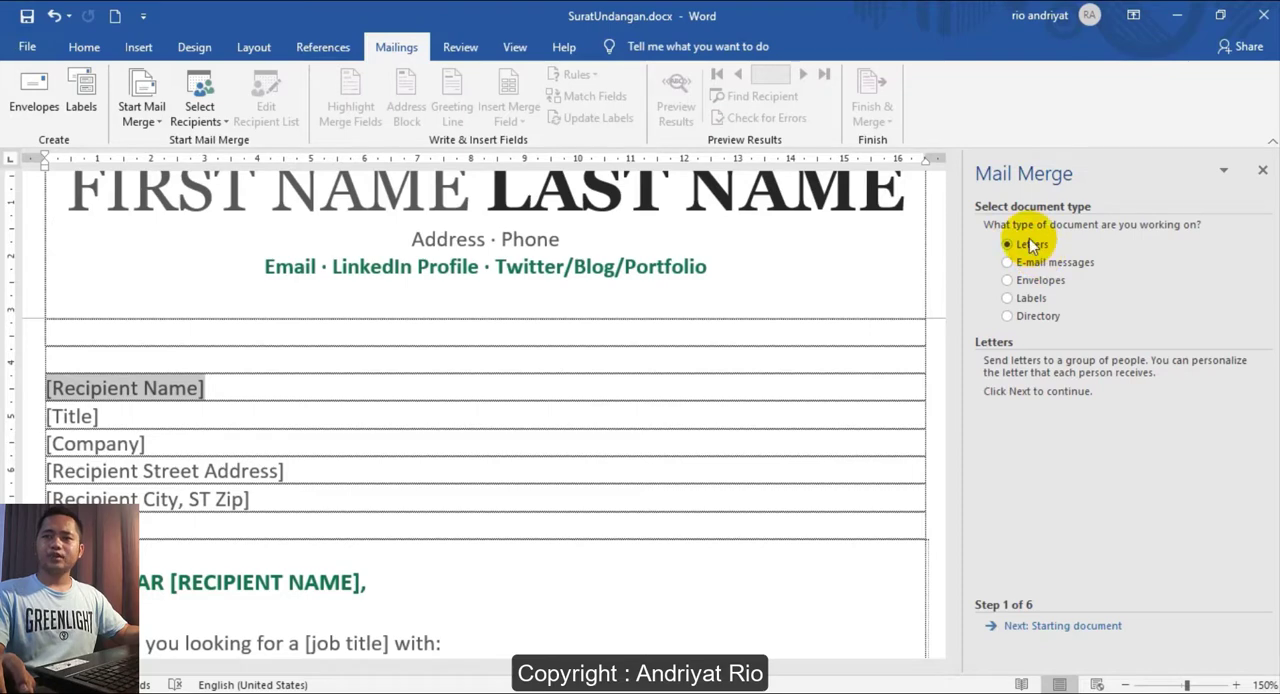
left_click(1037, 628)
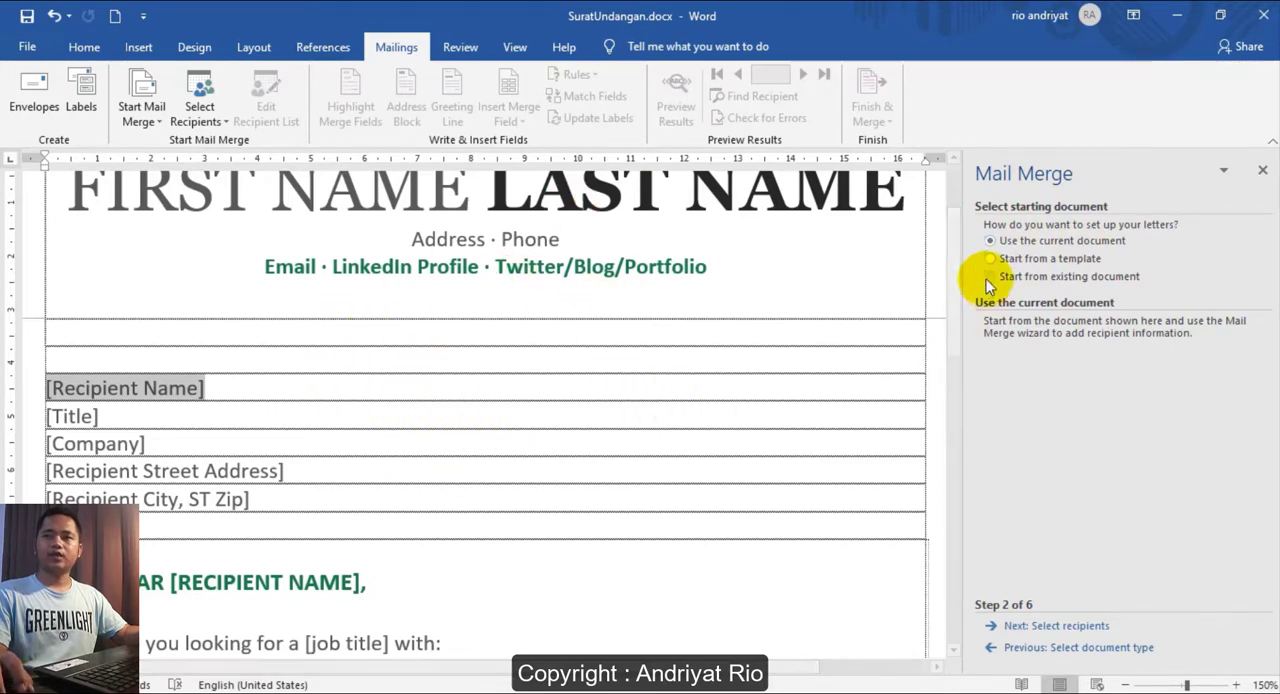
- Use the current document as the starting document for the letters and continue to recipient selection
left_click(1005, 258)
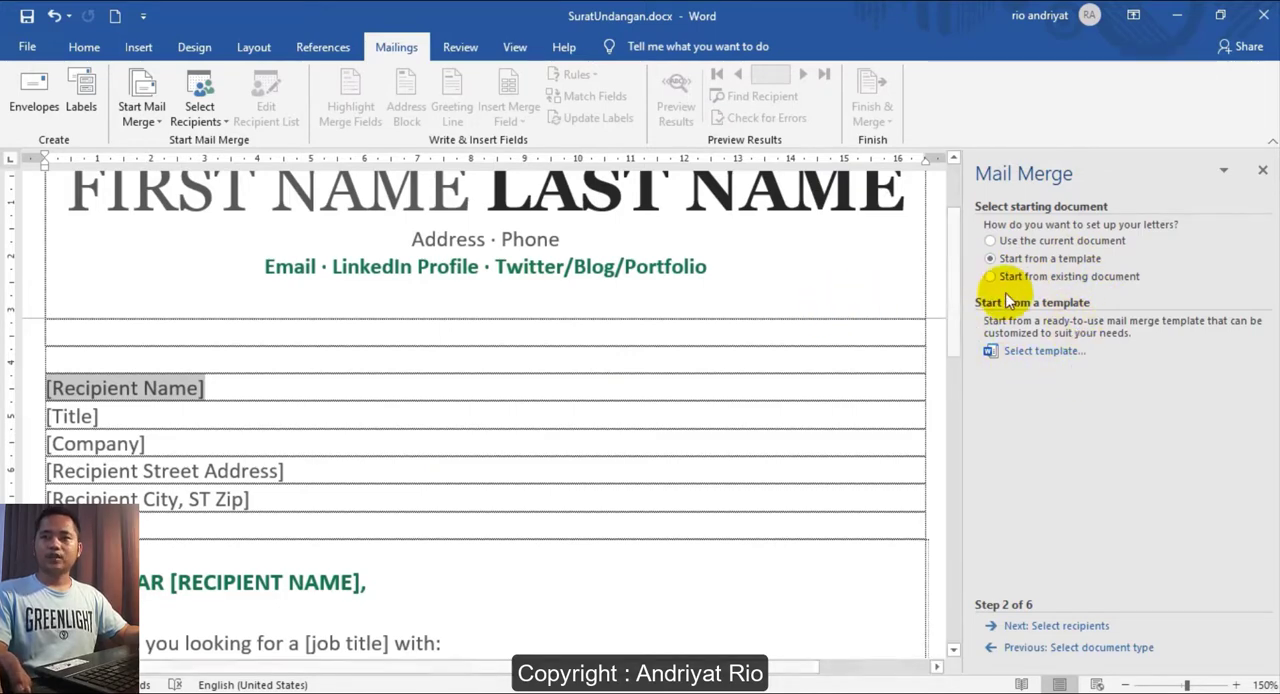
left_click(1032, 278)
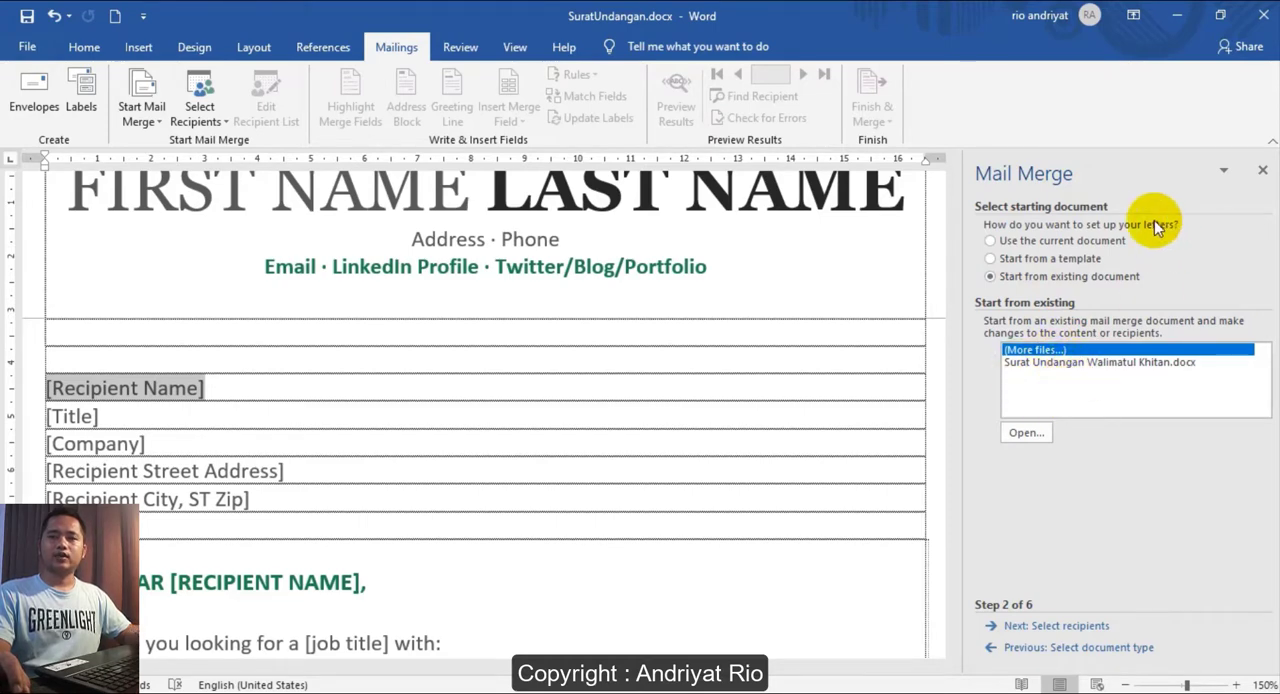
left_click(995, 240)
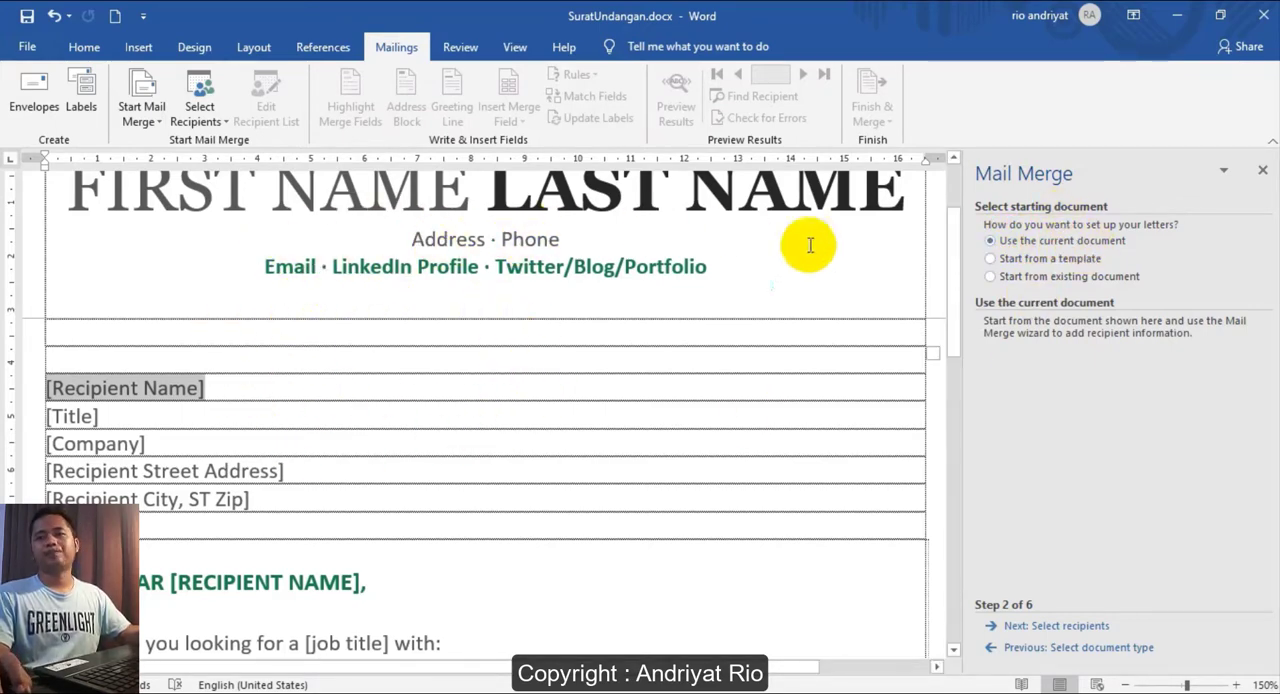
left_click(1066, 627)
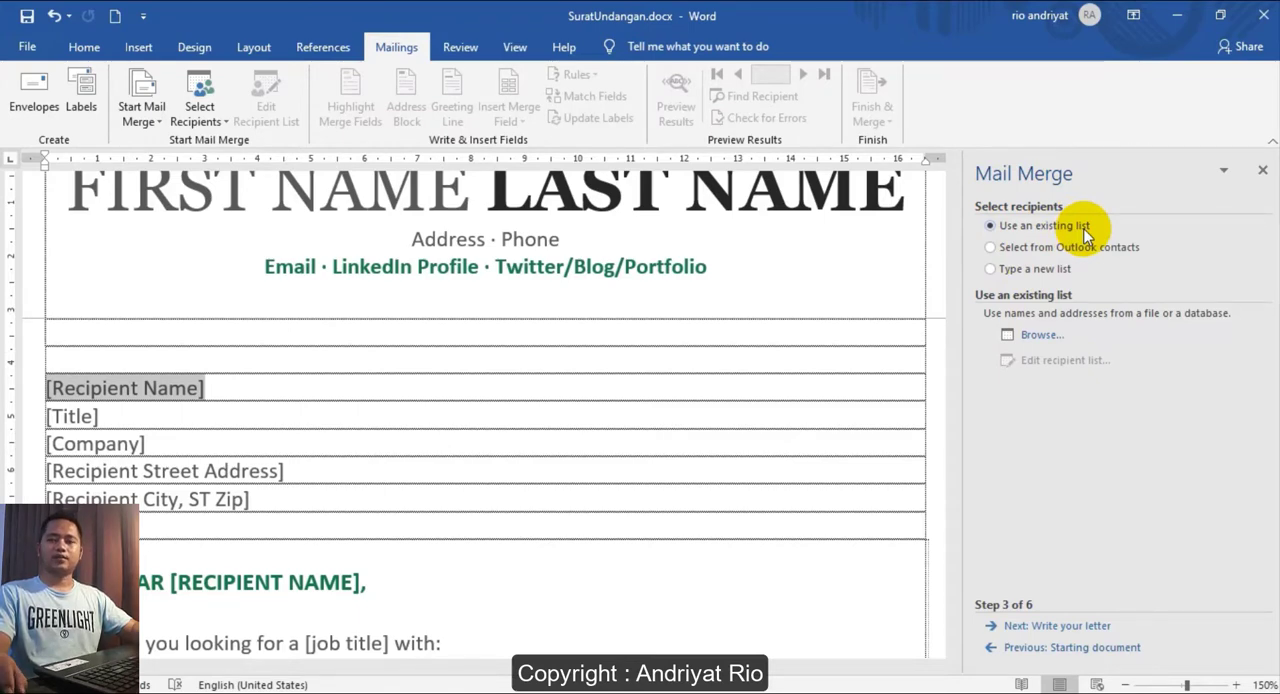
left_click(1041, 250)
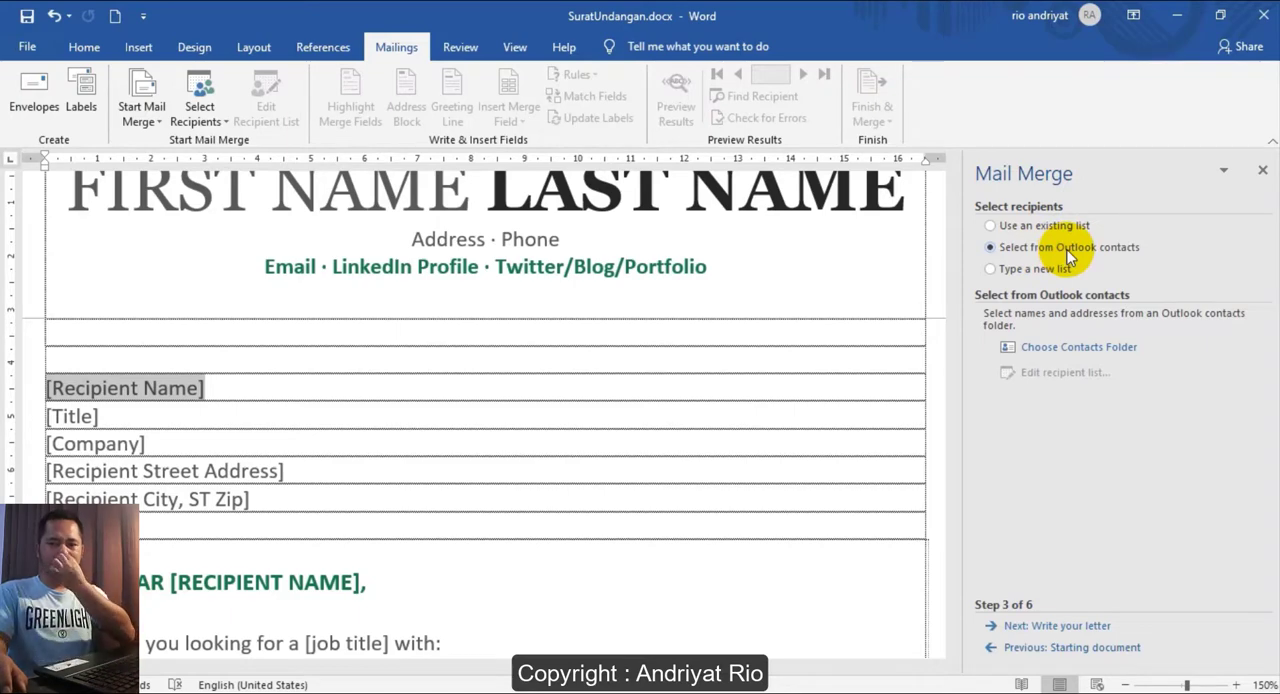
left_click(1045, 268)
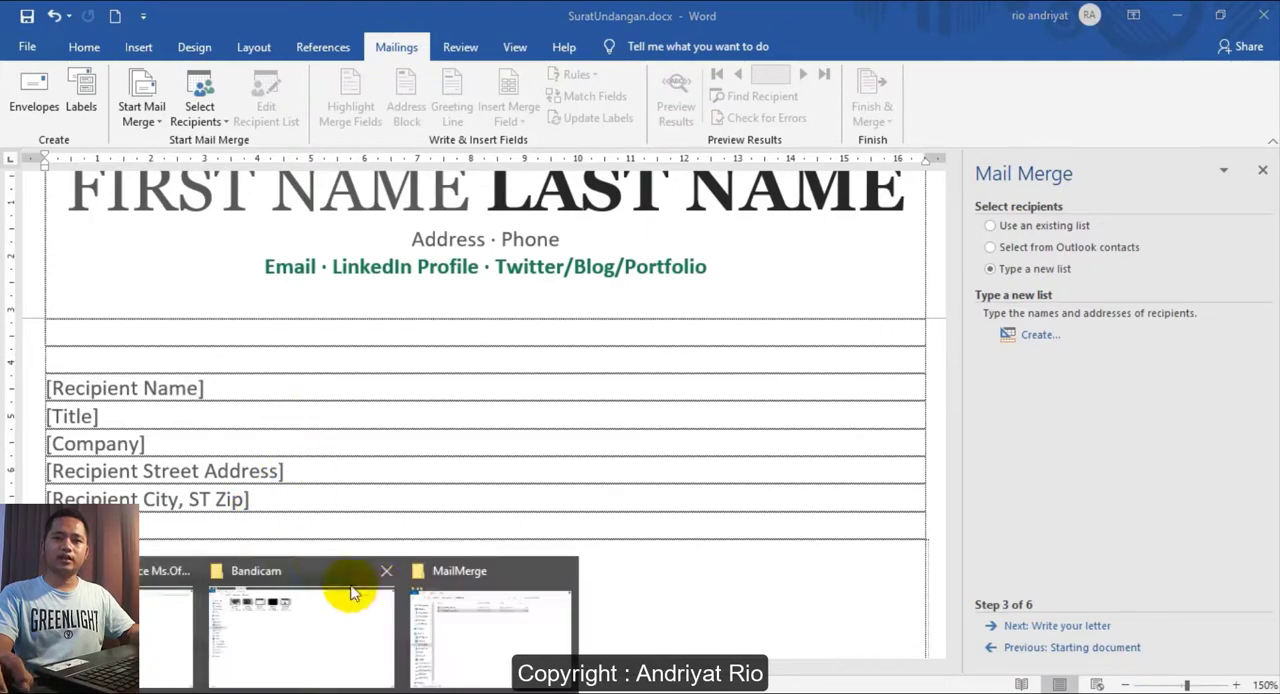
left_click(430, 620)
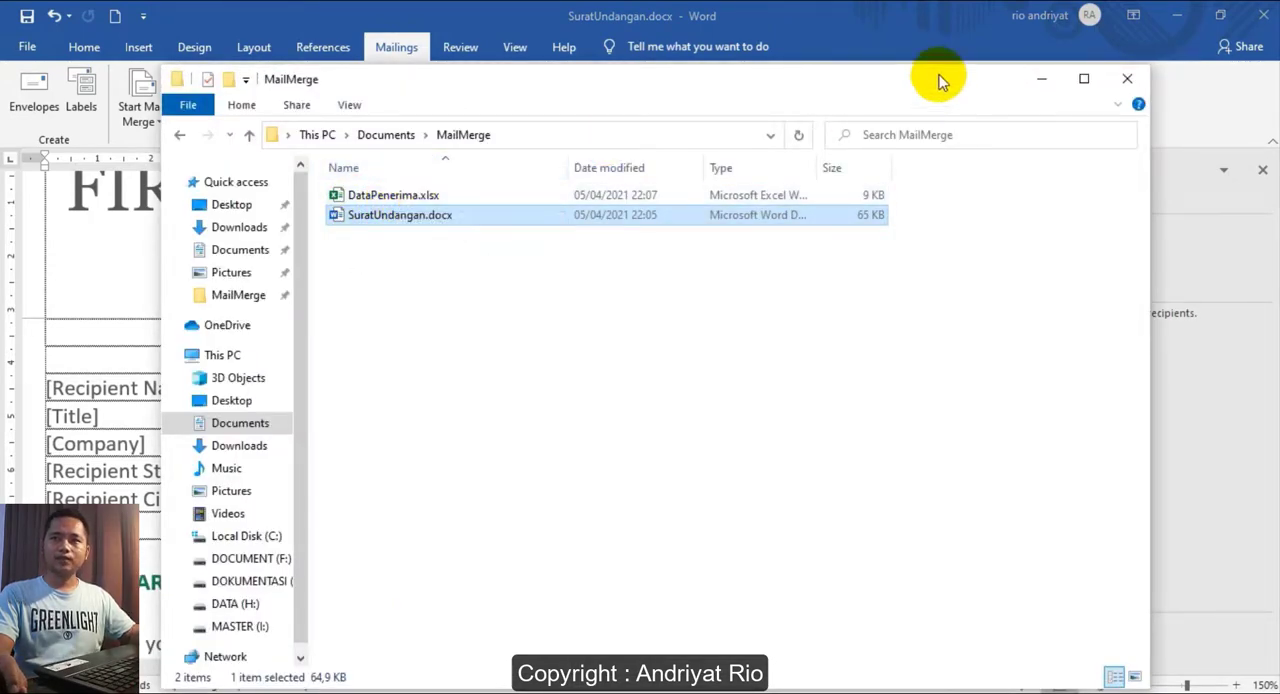
left_click(894, 28)
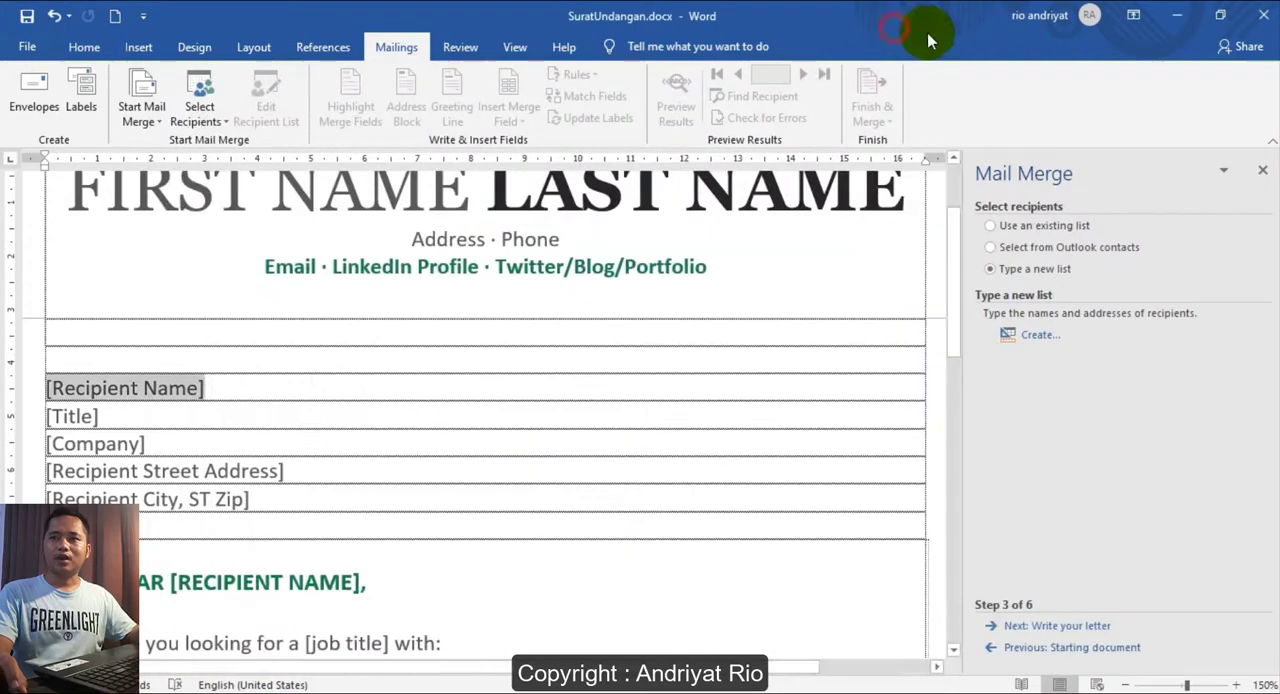
- Use an existing recipient list and open DataPenerima.xlsx from the MailMerge folder in Documents as the data source
left_click(1035, 227)
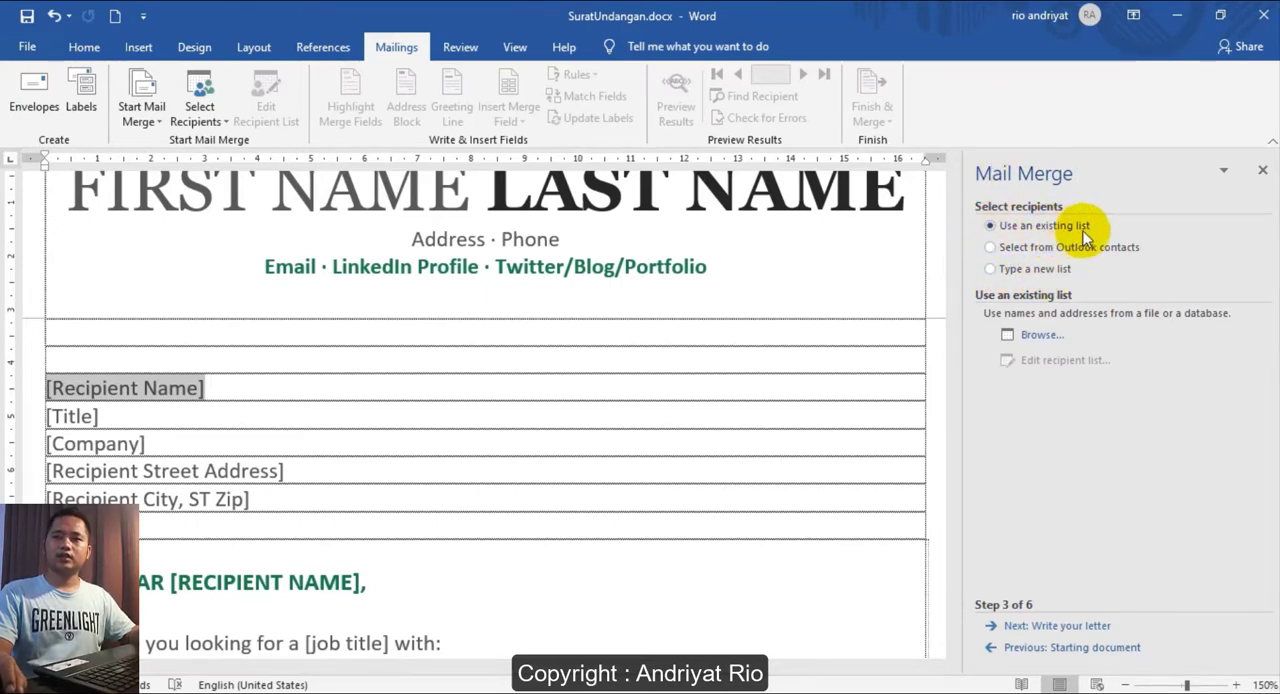
left_click(1038, 337)
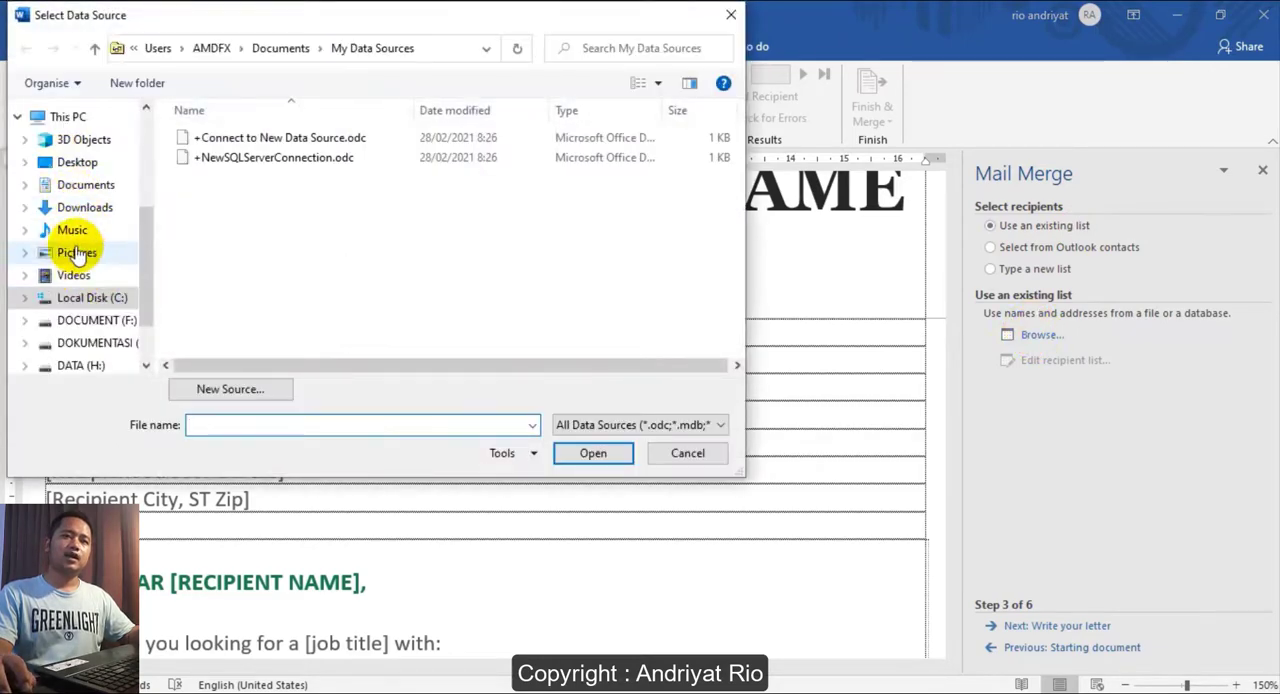
left_click(85, 185)
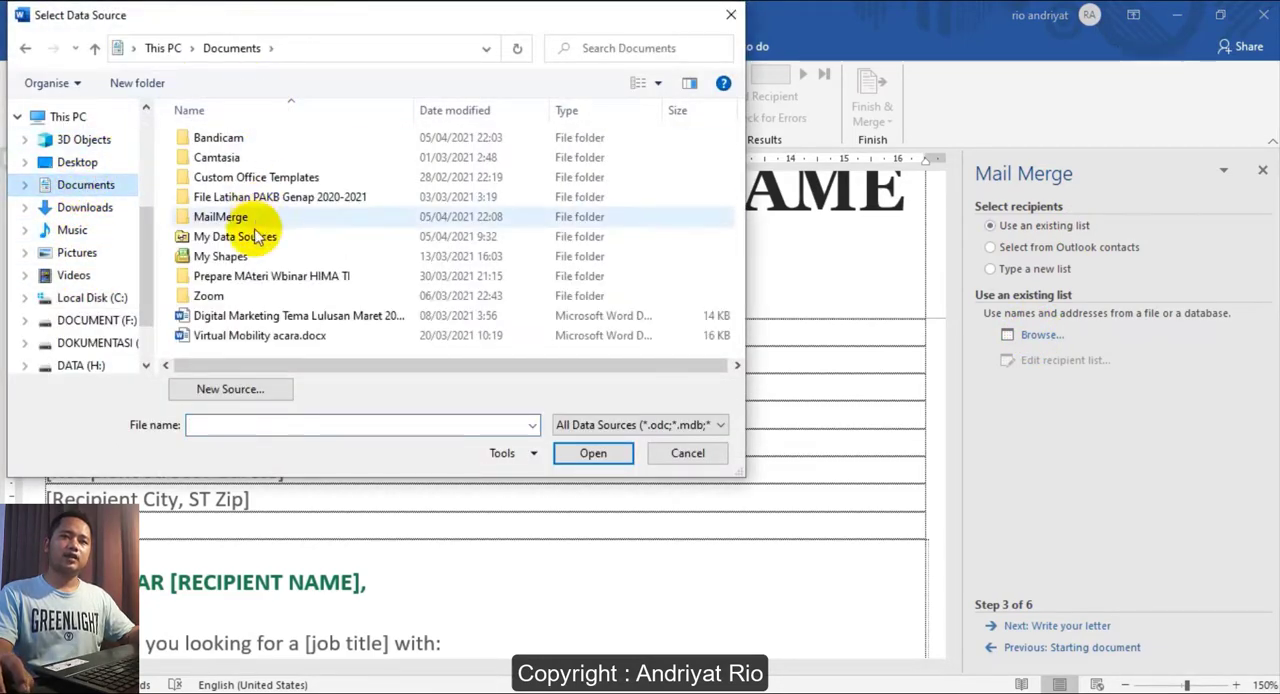
double_click(228, 218)
left_click(225, 137)
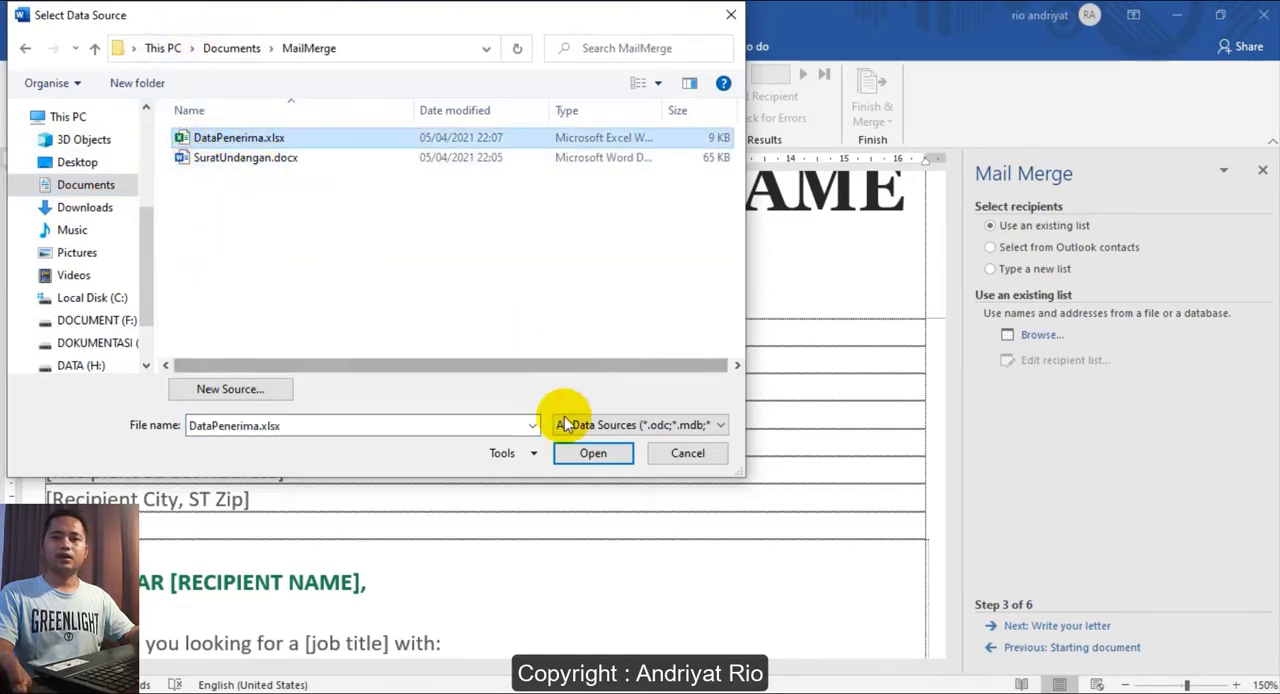
left_click(583, 455)
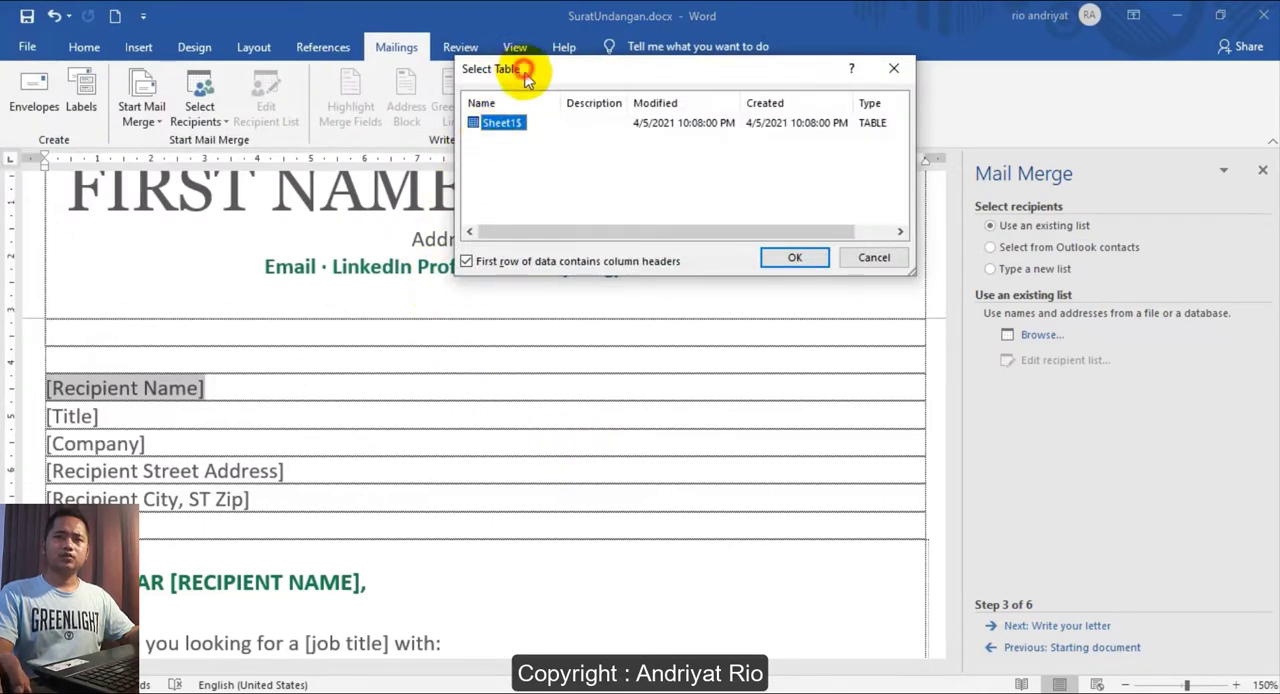
- Load the Sheet1$ table with its first row as column headers, accept all recipients, and continue to writing the letter
left_click_drag(527, 78, 520, 107)
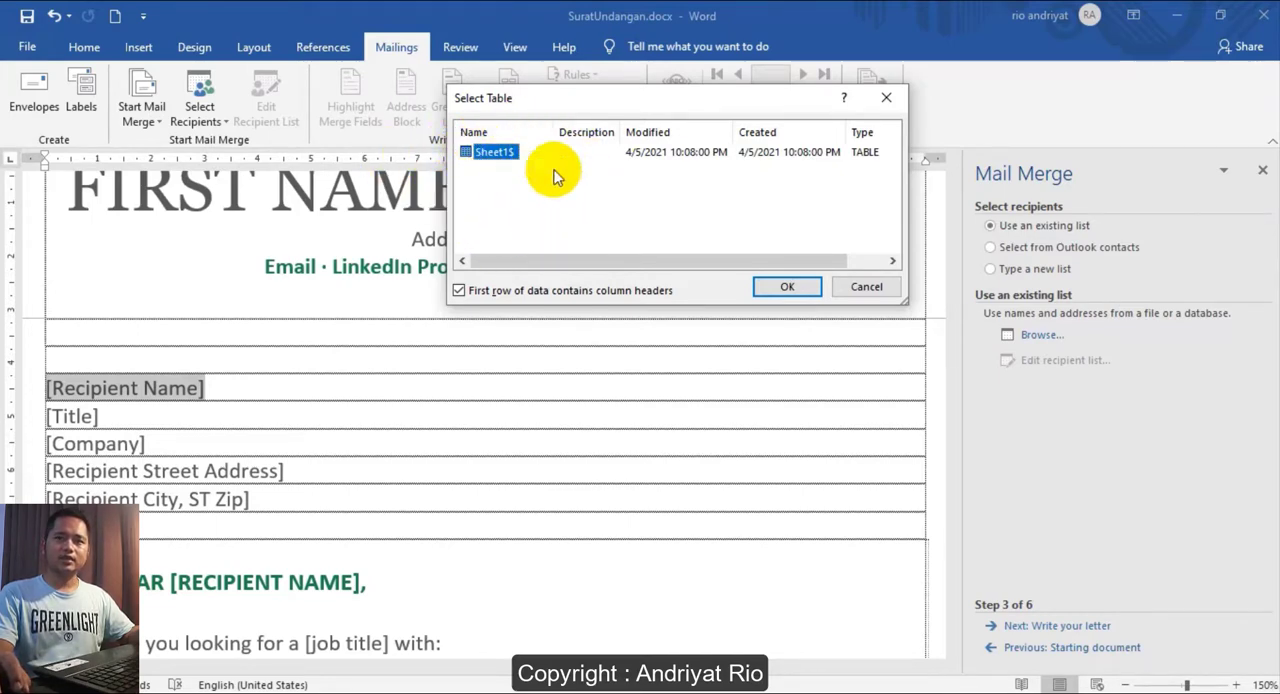
left_click(776, 285)
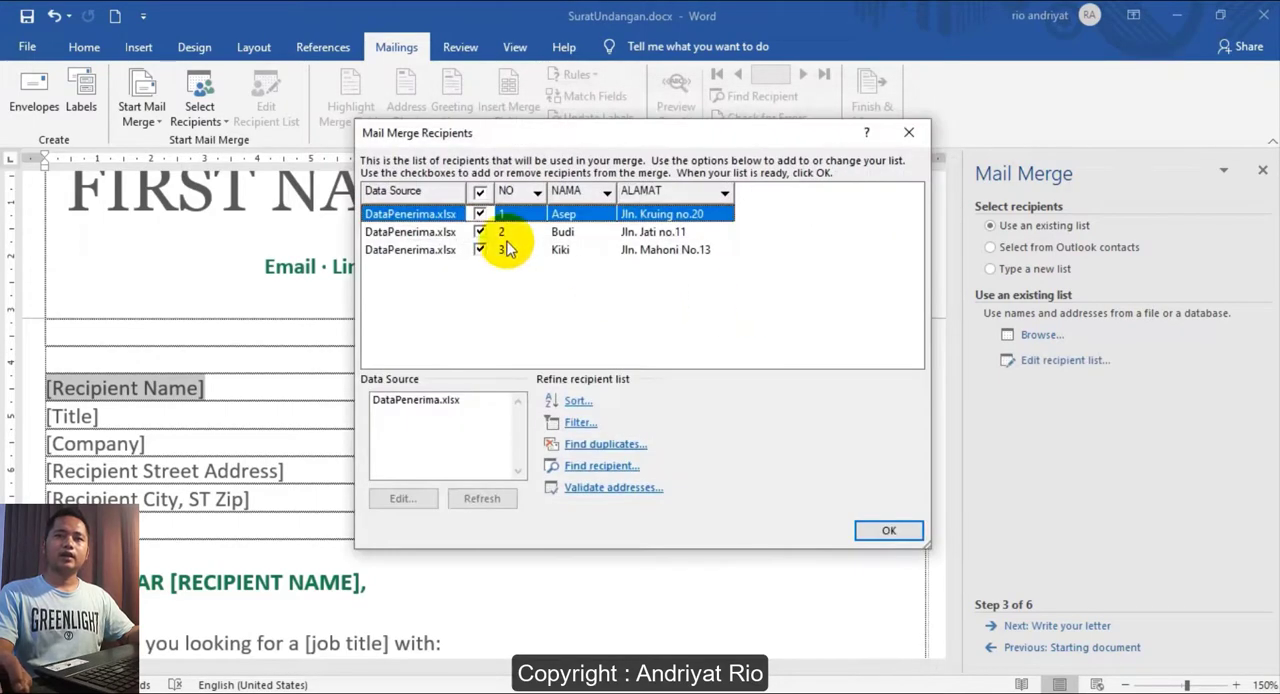
left_click_drag(474, 146, 432, 115)
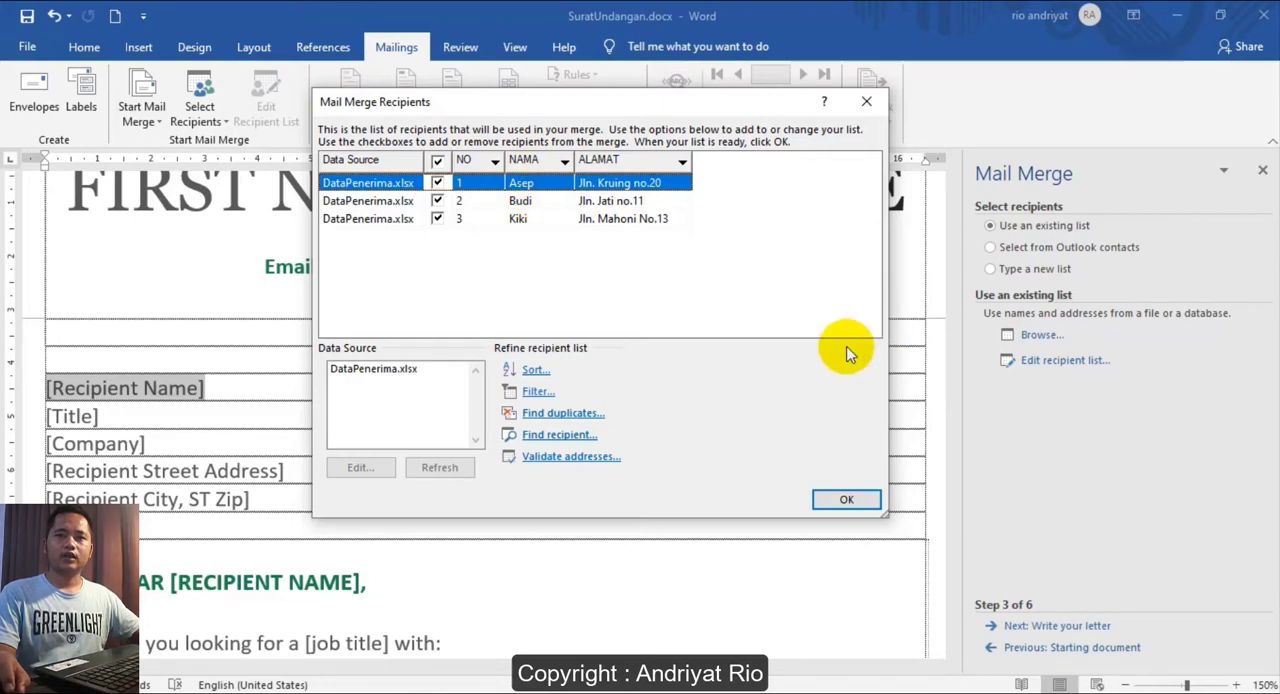
left_click(846, 502)
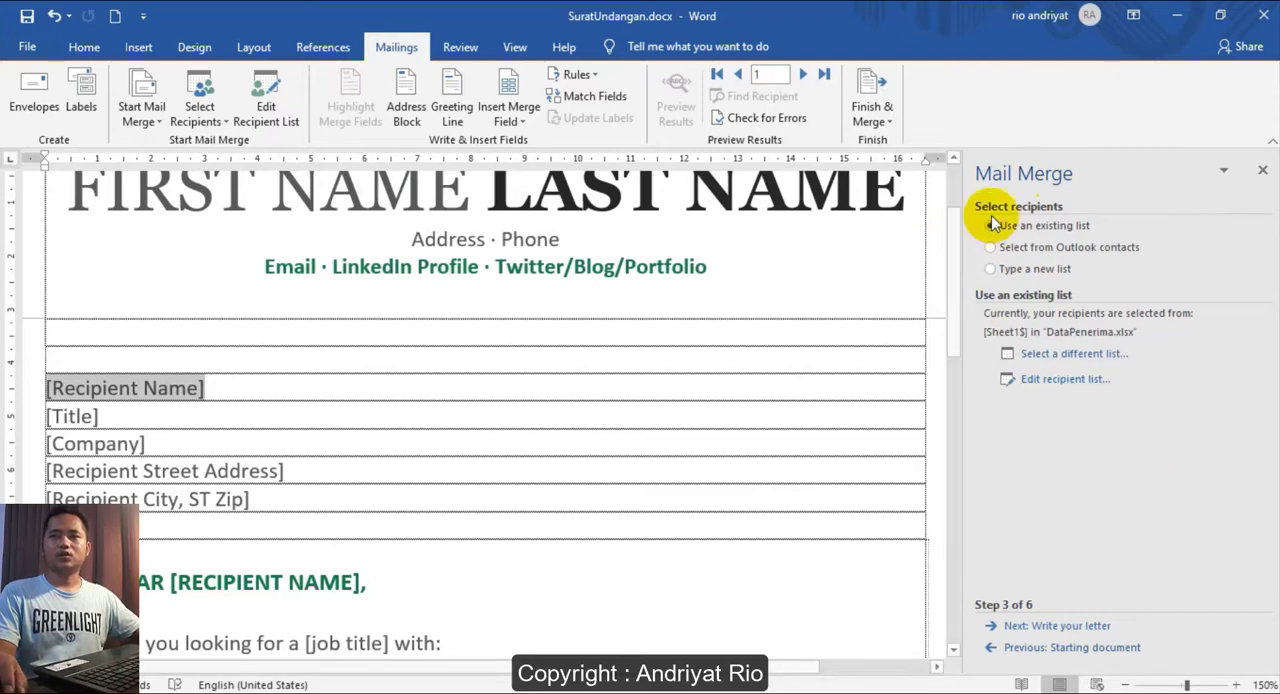
left_click(1043, 627)
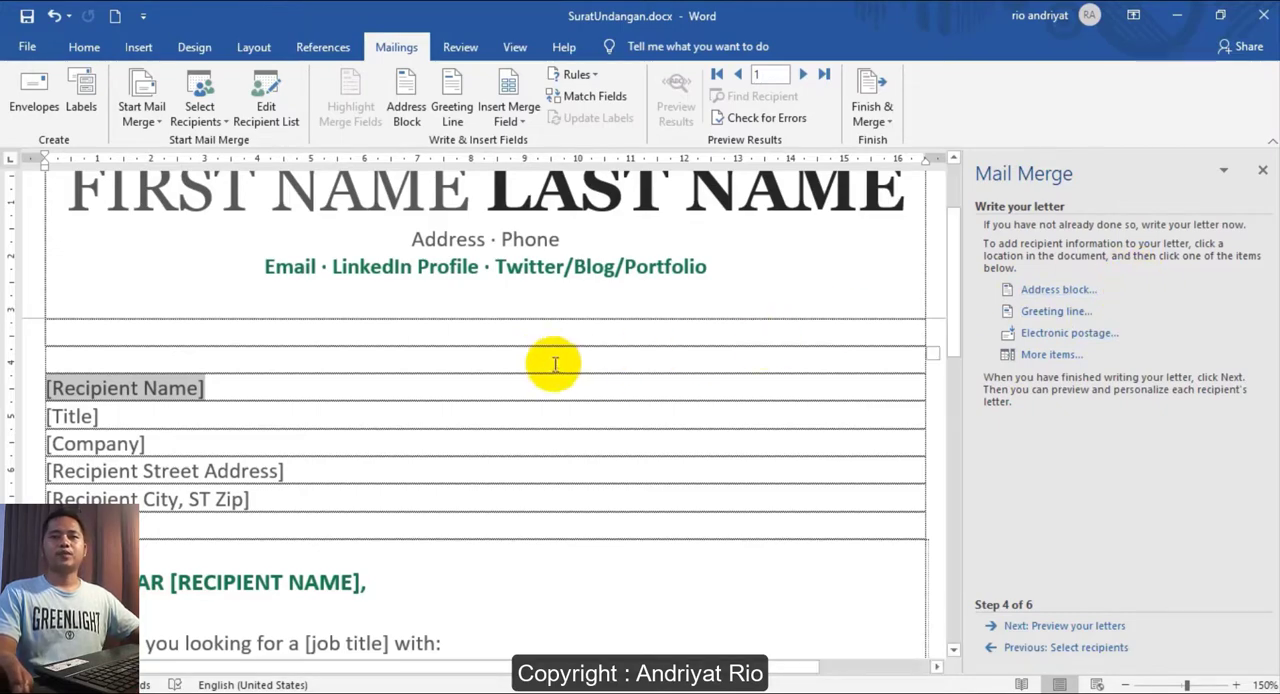
- Delete the [Recipient Name] and [Title] placeholders from the letter's recipient block
left_click(471, 360)
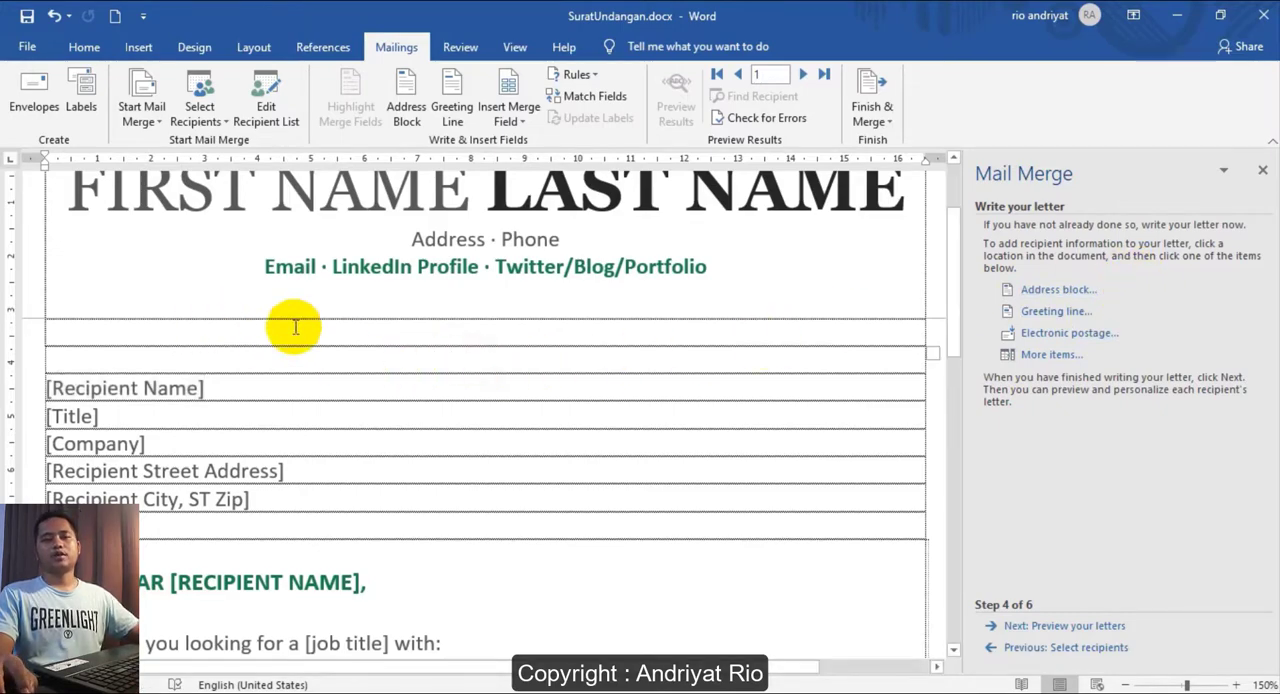
scroll(295, 327, "down", 3)
scroll(298, 290, "up", 3)
left_click(205, 389)
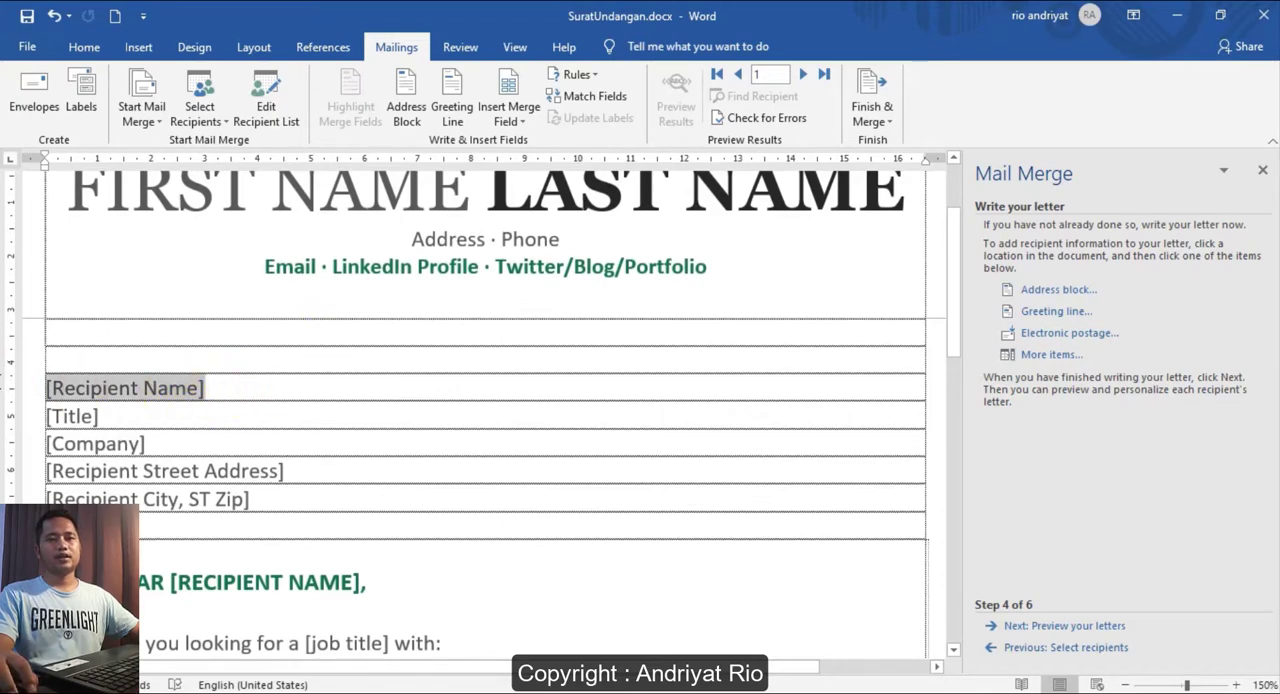
key("Delete")
left_click_drag(112, 416, 38, 408)
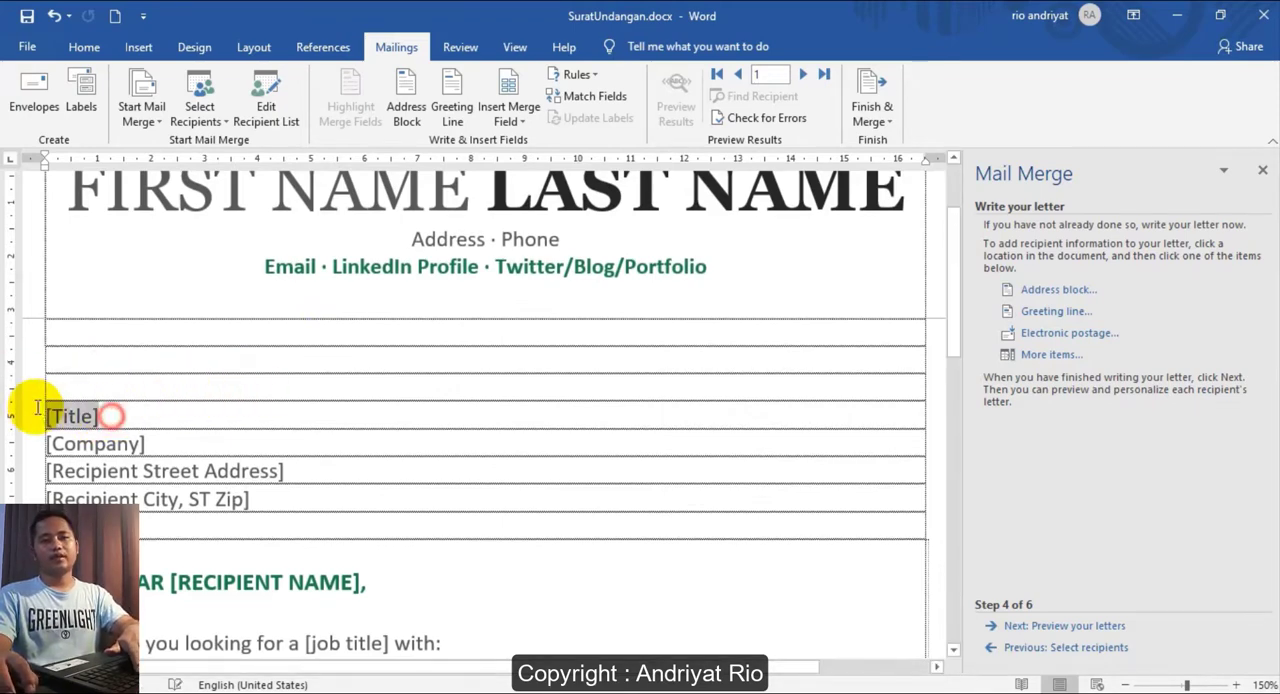
key("Delete")
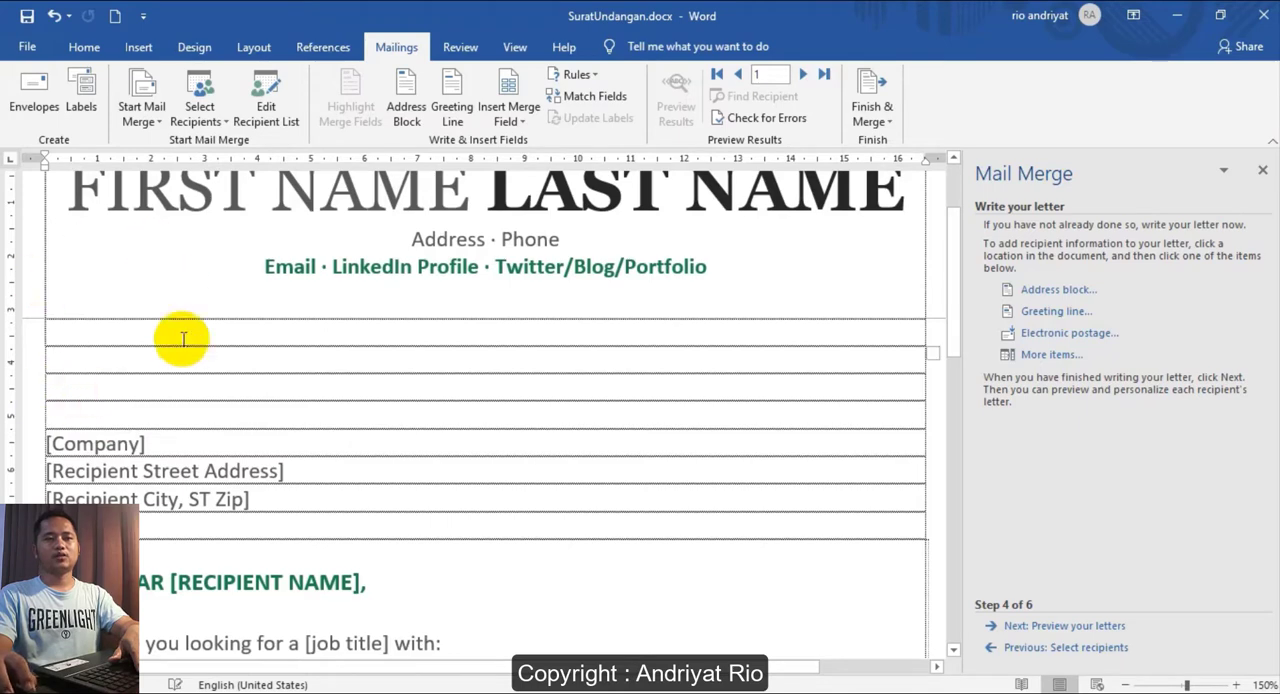
- Insert the NAMA merge field in the emptied recipient name row and close the merge field dialog
left_click(79, 389)
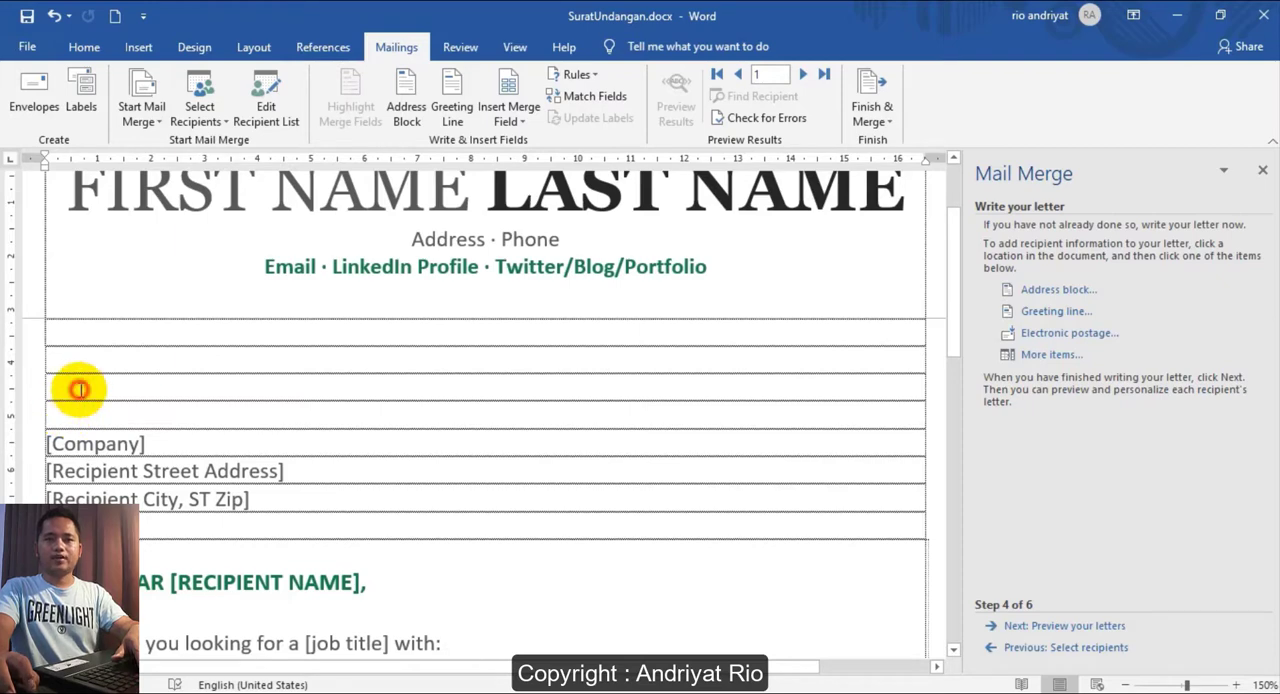
left_click(1050, 355)
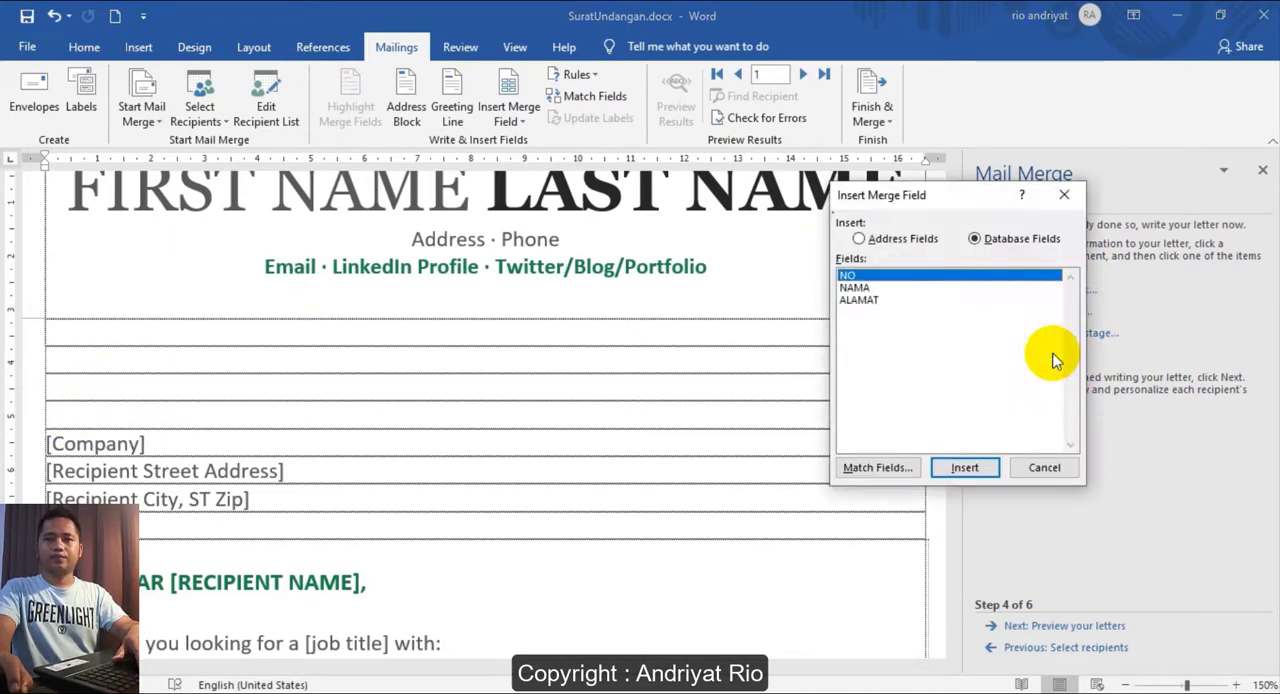
left_click(855, 289)
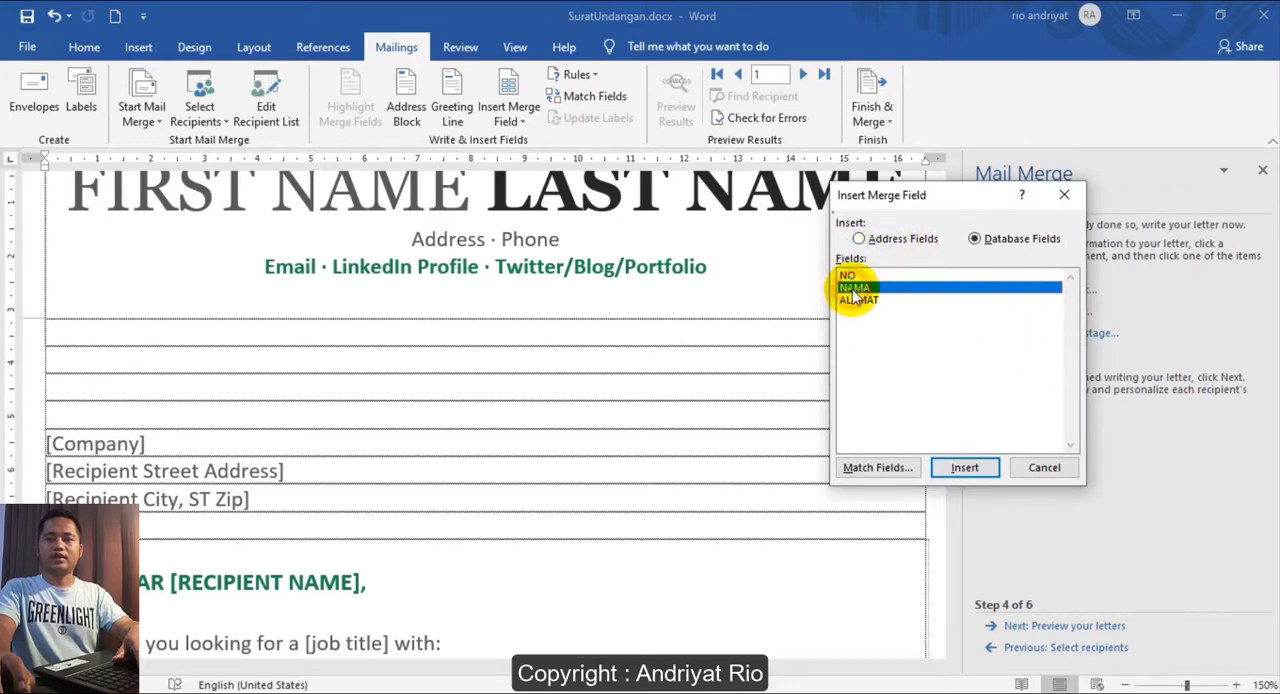
left_click(962, 467)
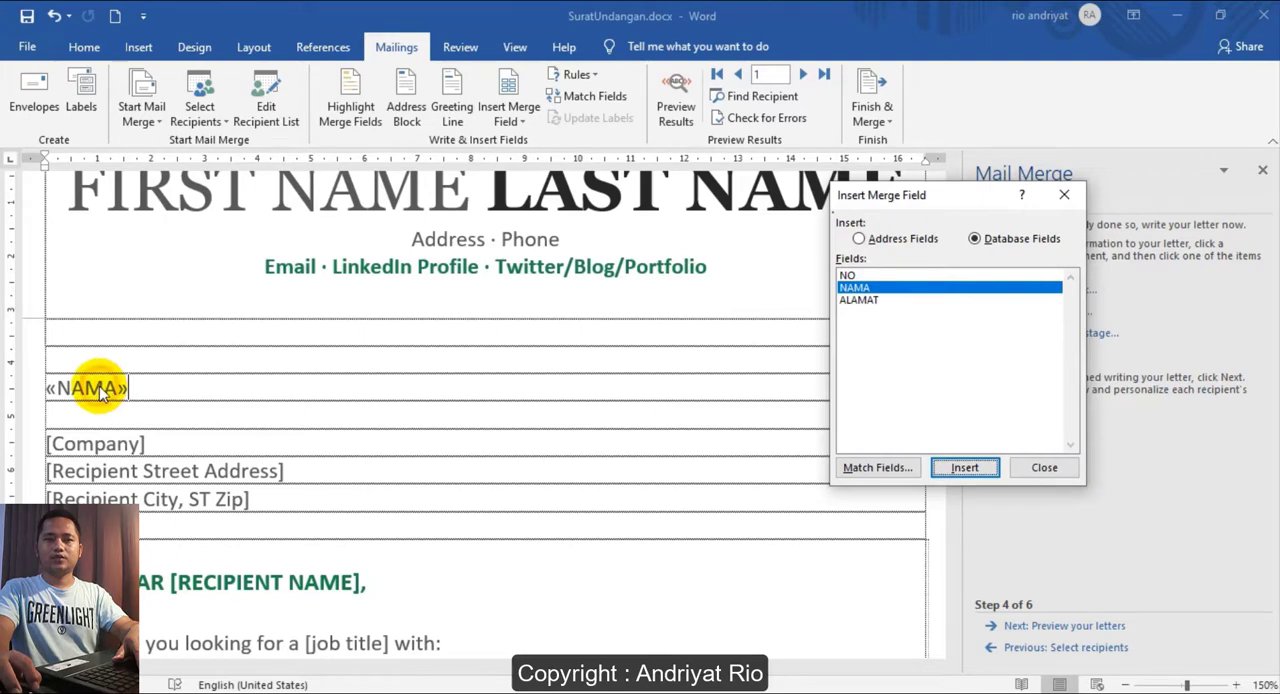
left_click(432, 385)
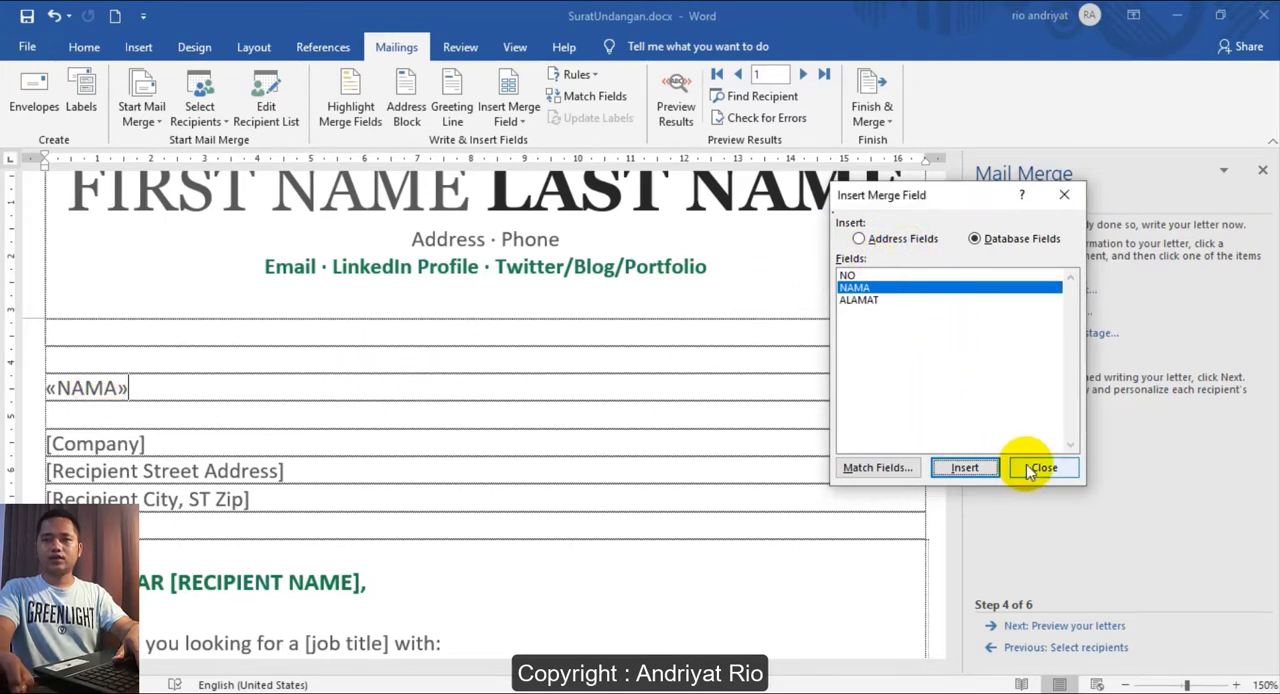
left_click(1043, 466)
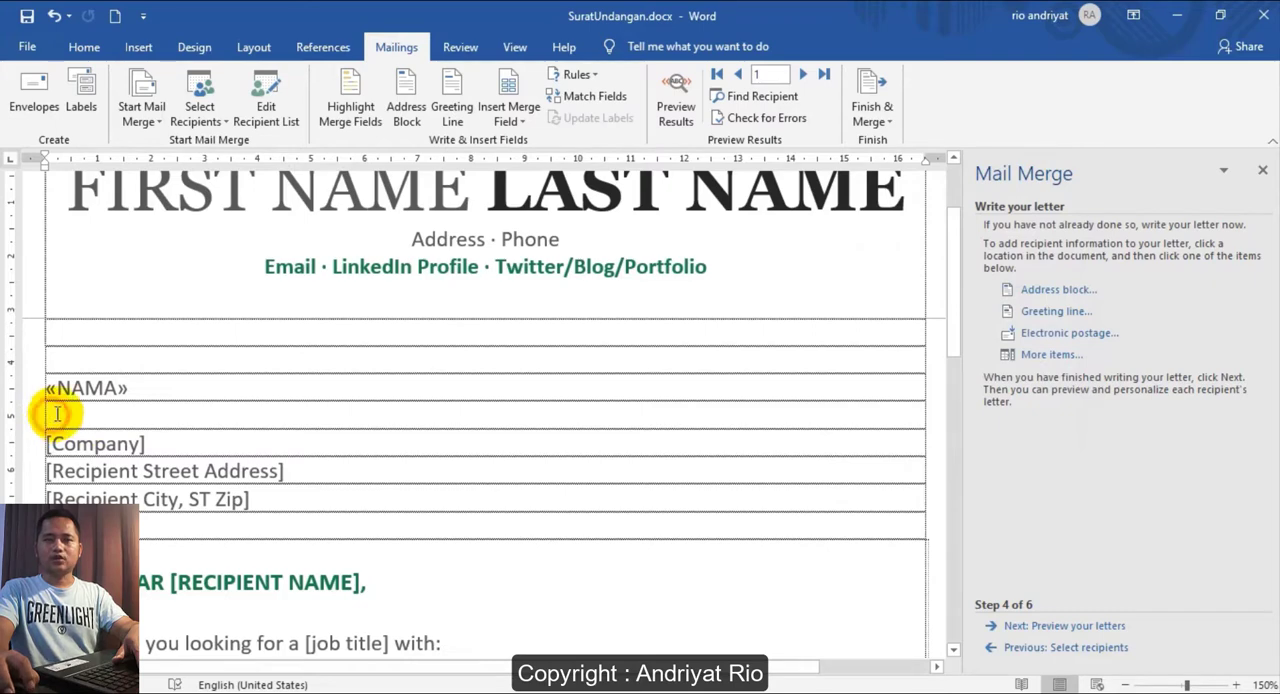
- Insert the ALAMAT merge field in the empty row below the NAMA field and close the merge field dialog
left_click(1045, 358)
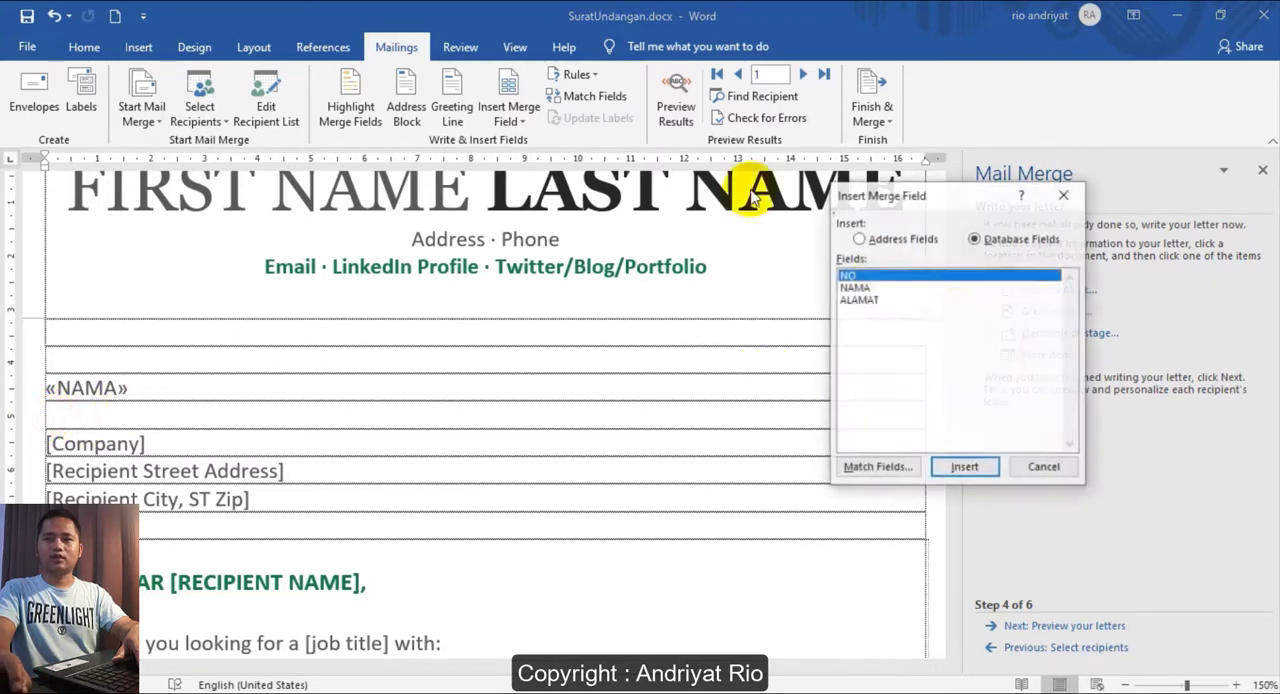
left_click(858, 299)
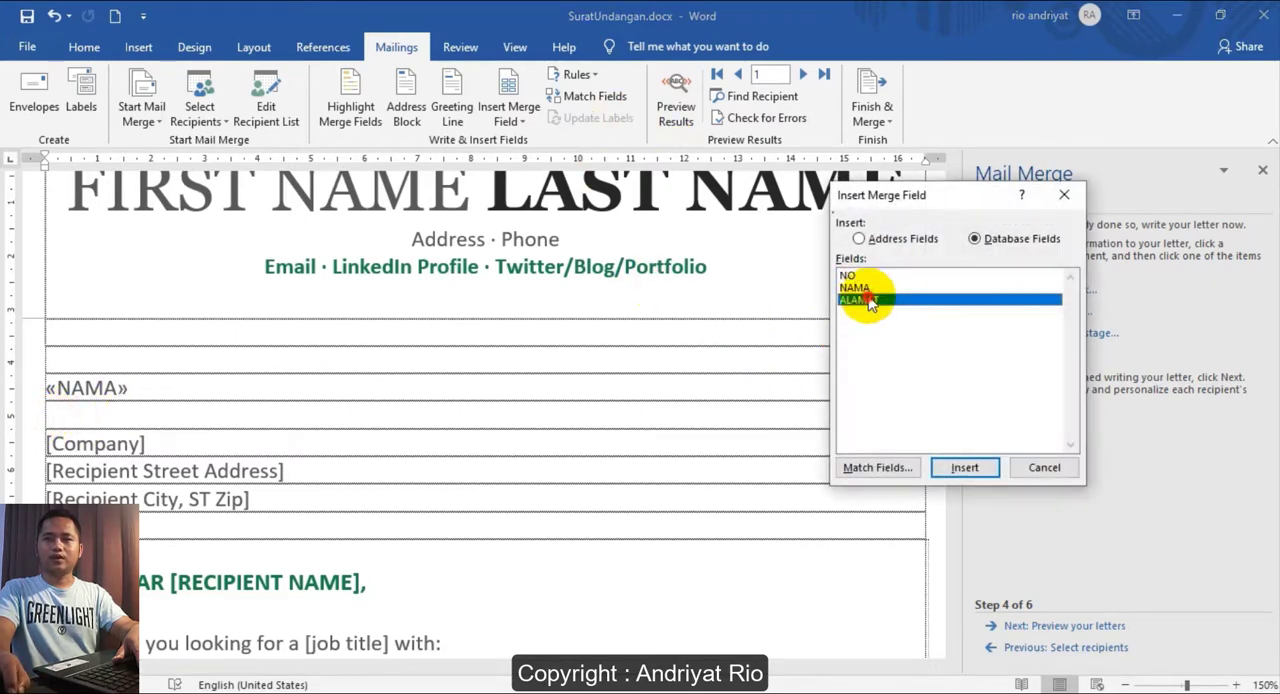
left_click(966, 468)
left_click(1040, 467)
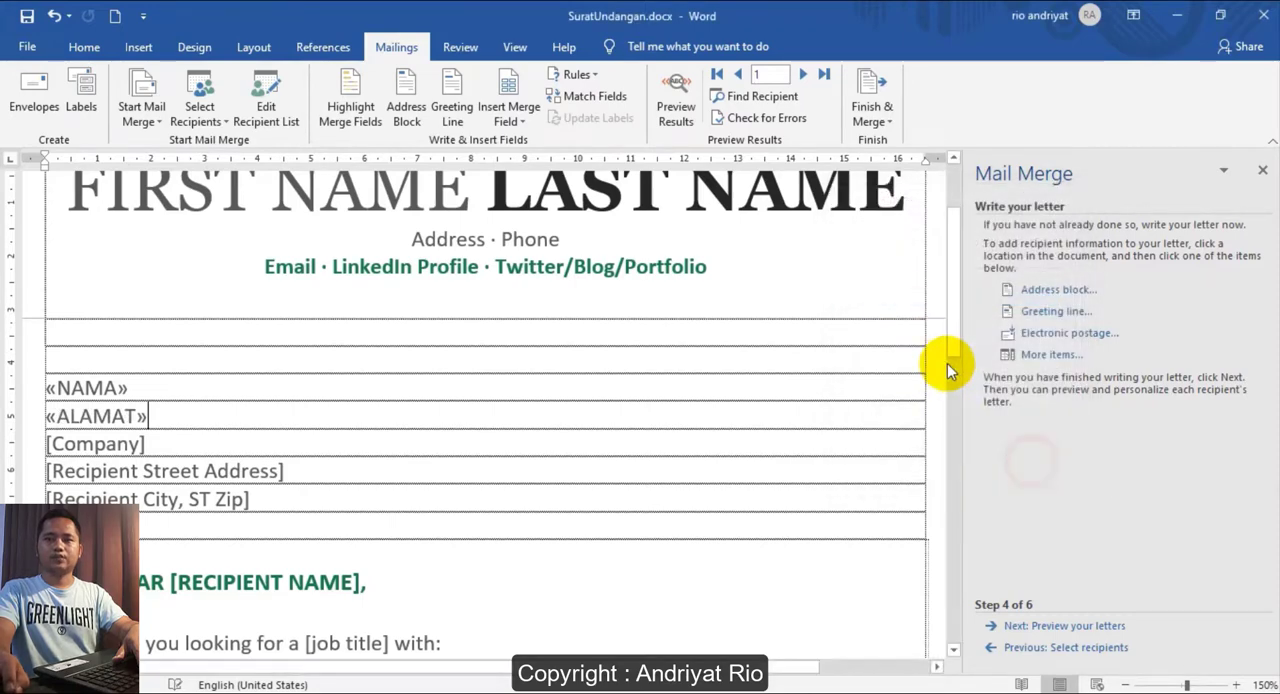
- Review the NAMA and ALAMAT fields in the recipient block and the list of available merge fields
left_click(213, 393)
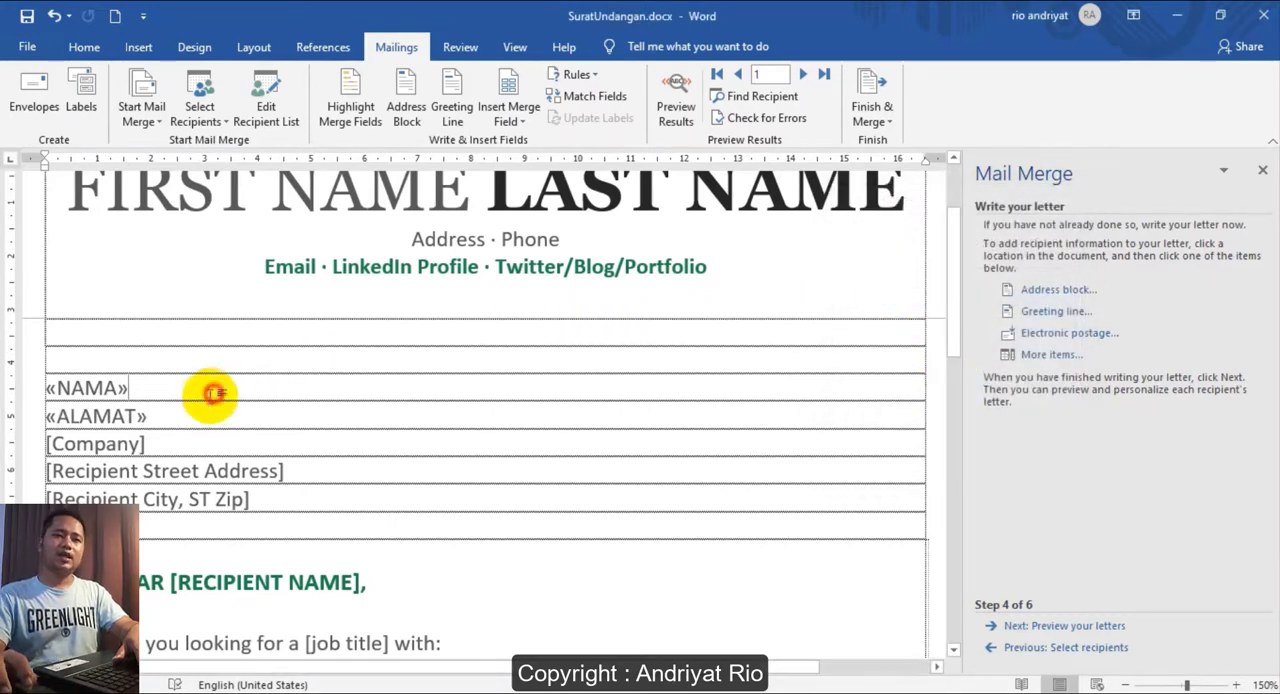
left_click_drag(177, 417, 51, 385)
left_click(233, 412)
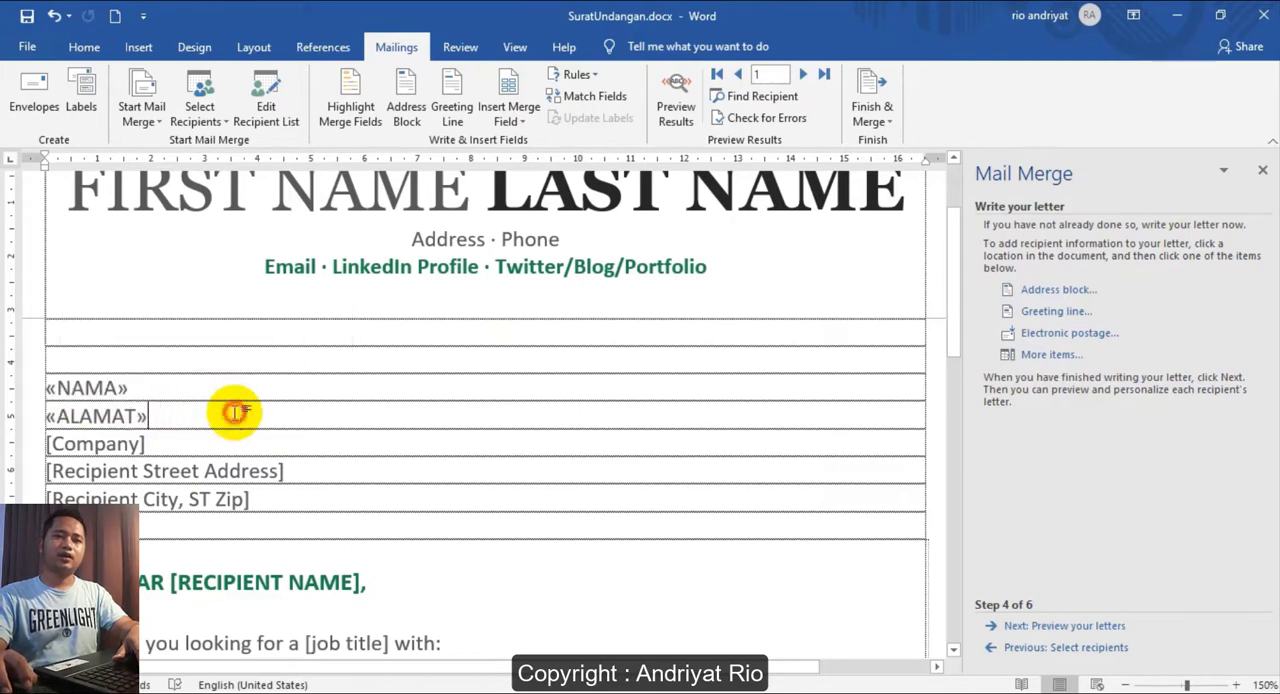
left_click_drag(201, 411, 57, 391)
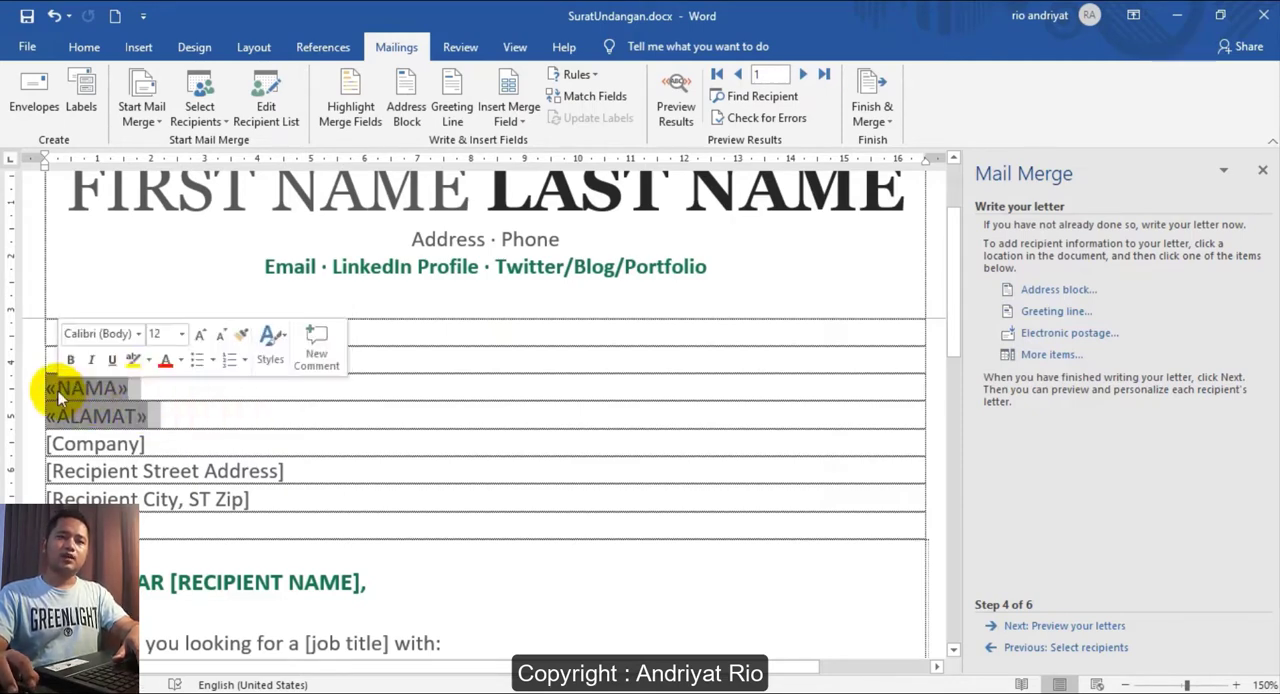
left_click(342, 411)
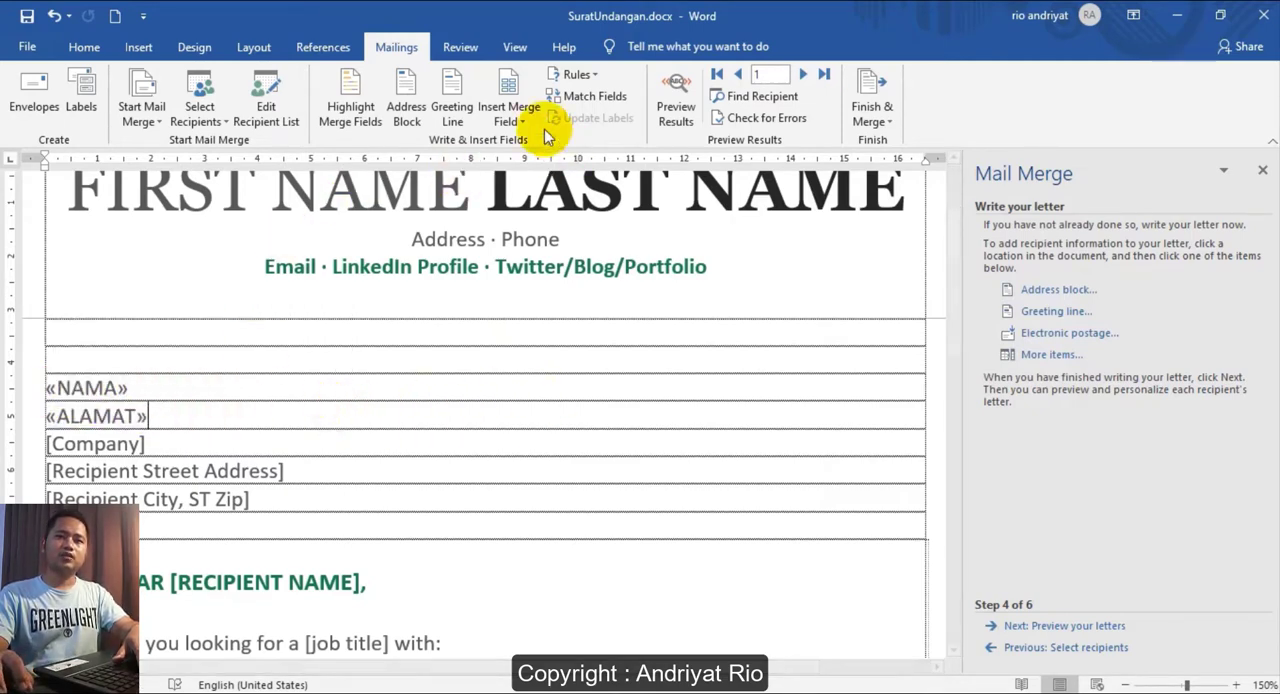
left_click(519, 128)
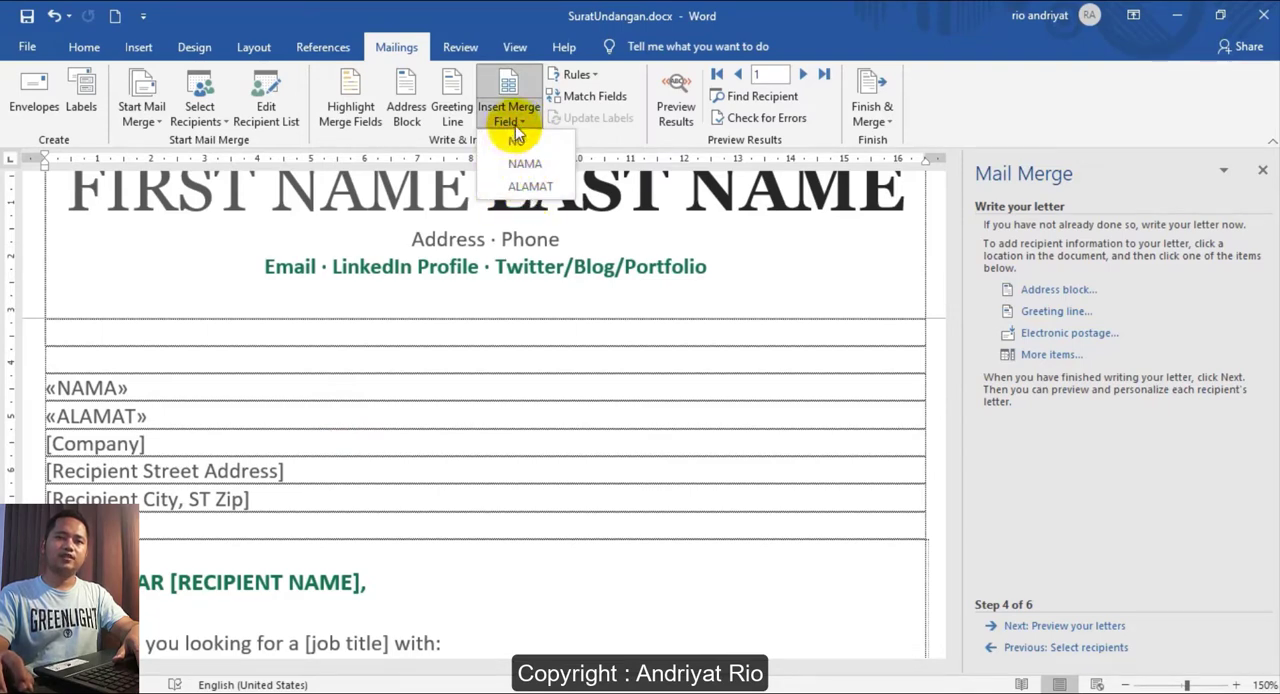
left_click(737, 334)
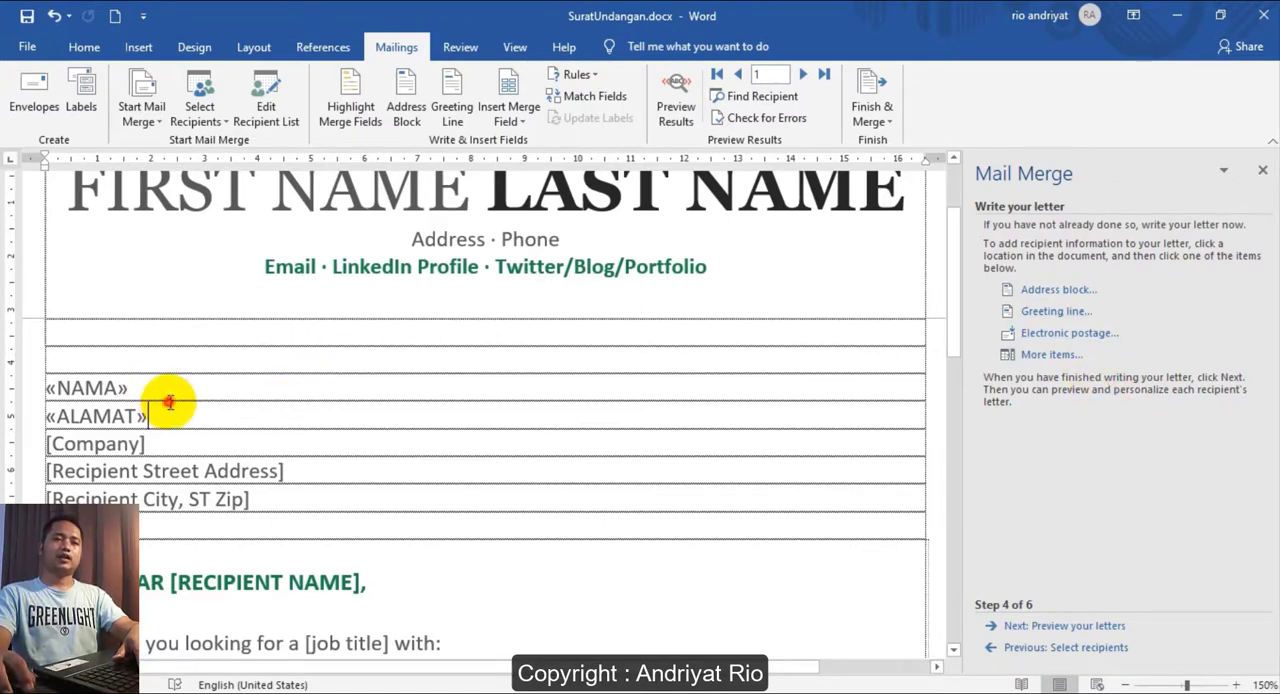
double_click(74, 388)
double_click(106, 415)
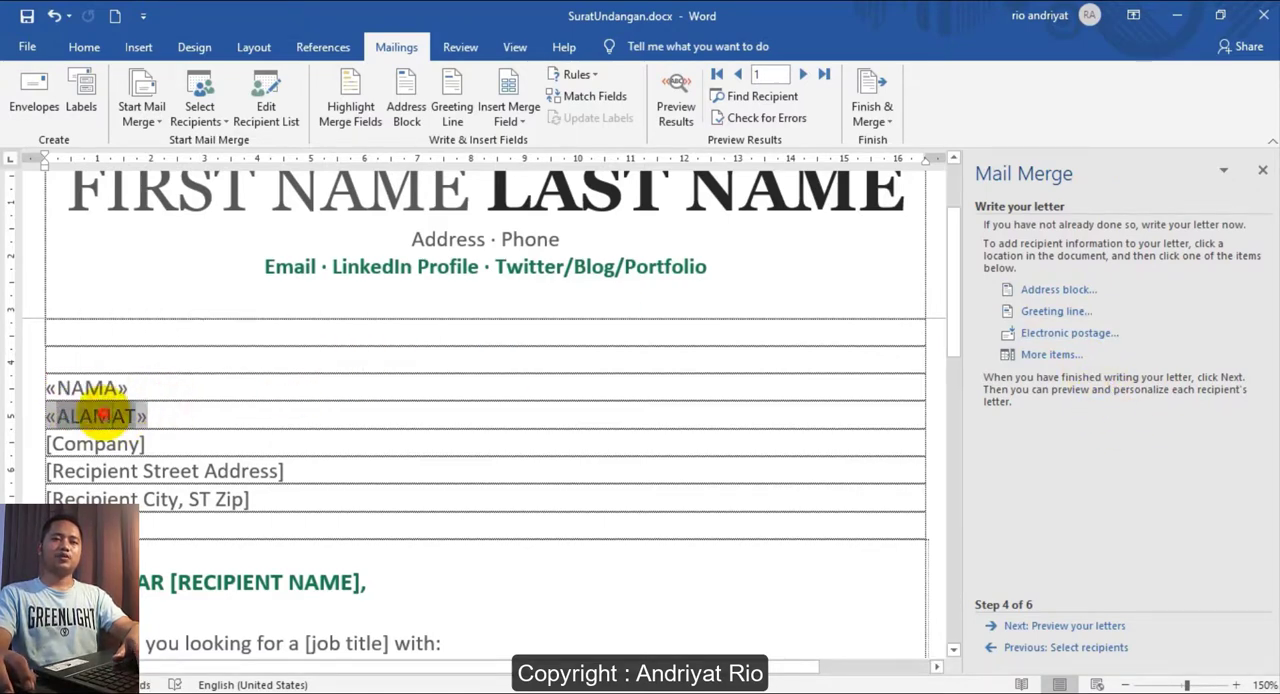
left_click(261, 415)
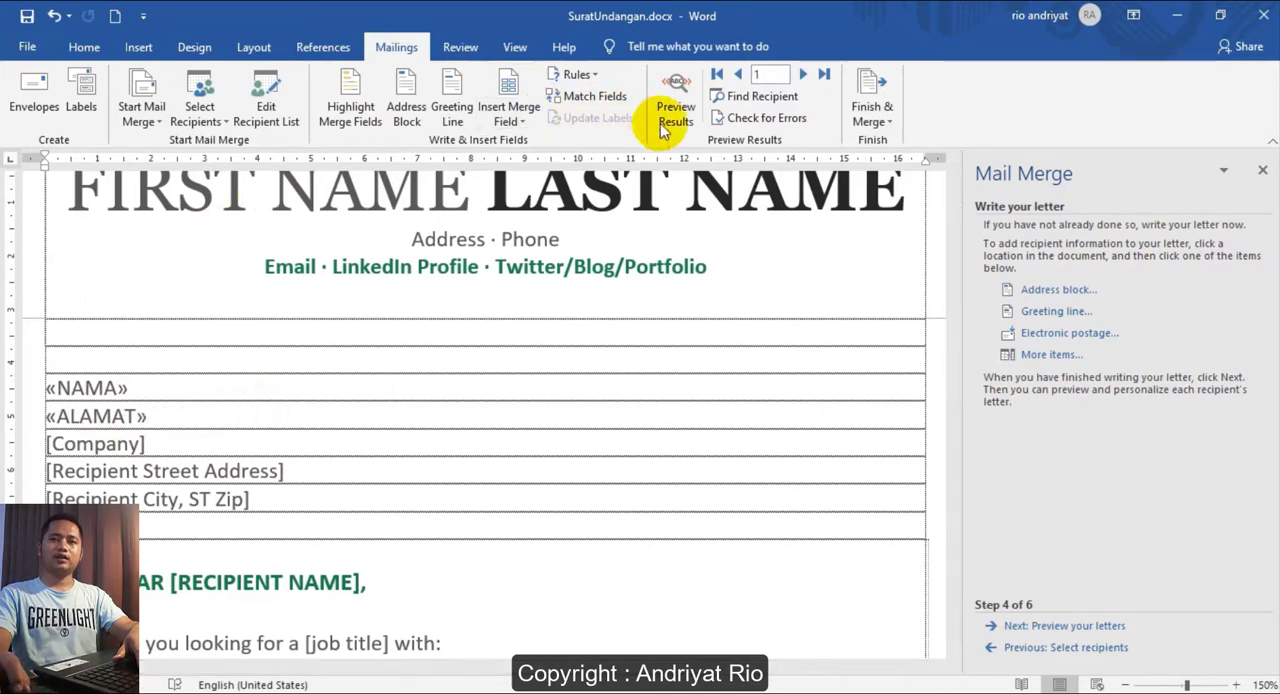
- Continue to the letter preview stage and page through the merged letters of the successive recipients
left_click(1033, 626)
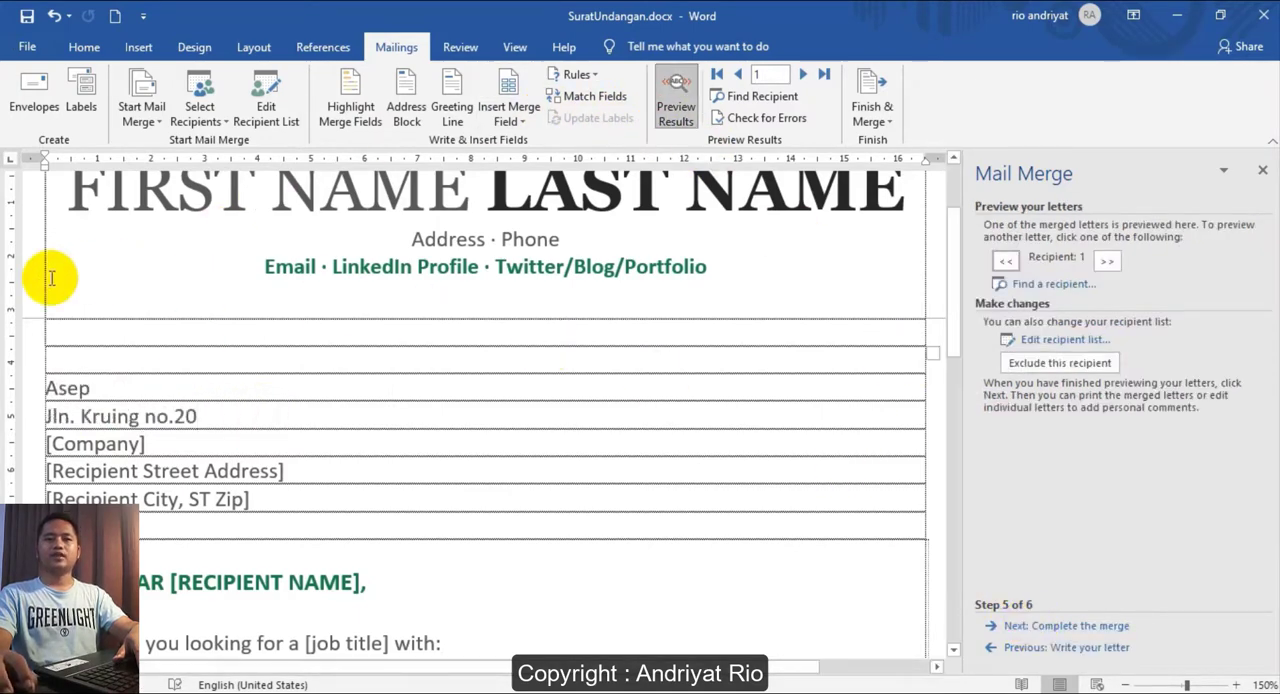
left_click(100, 388)
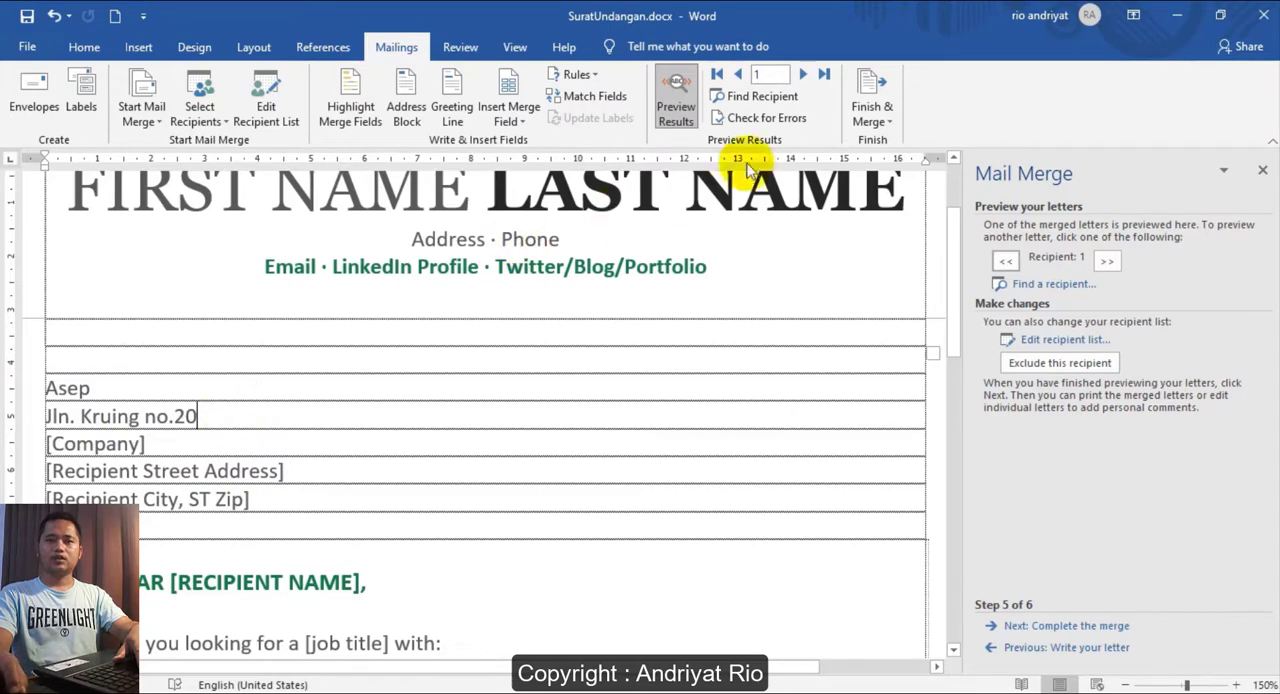
left_click(803, 75)
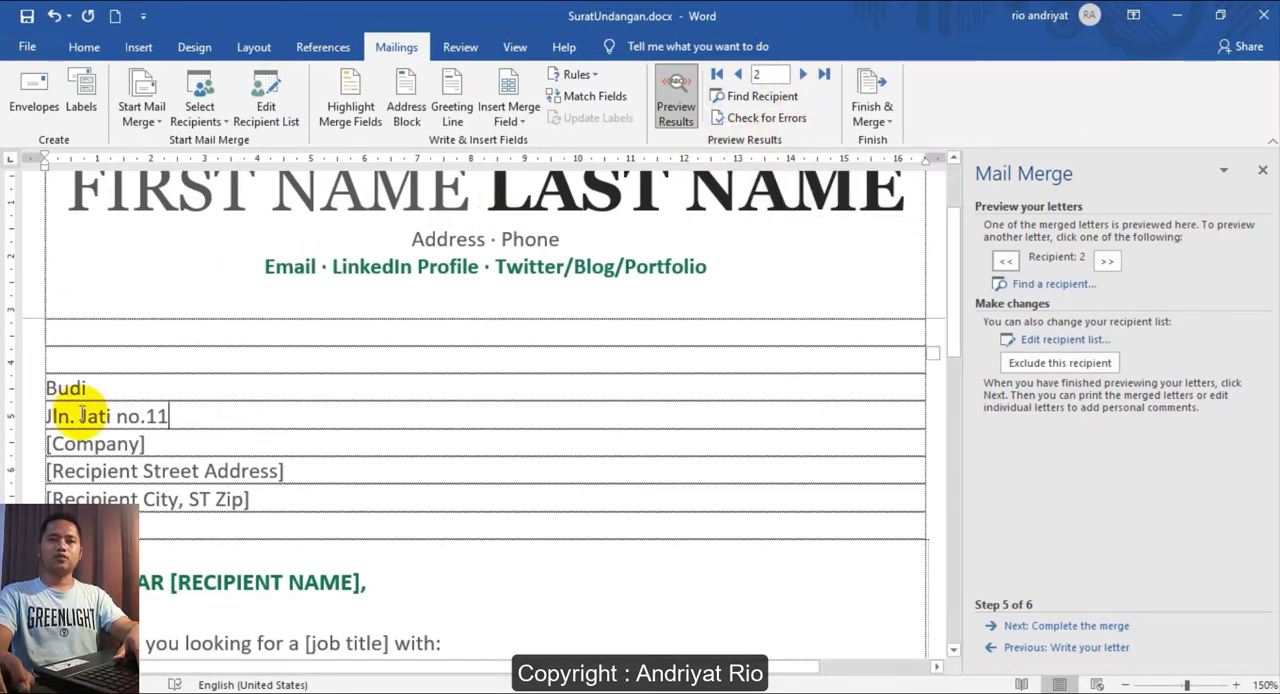
left_click(803, 74)
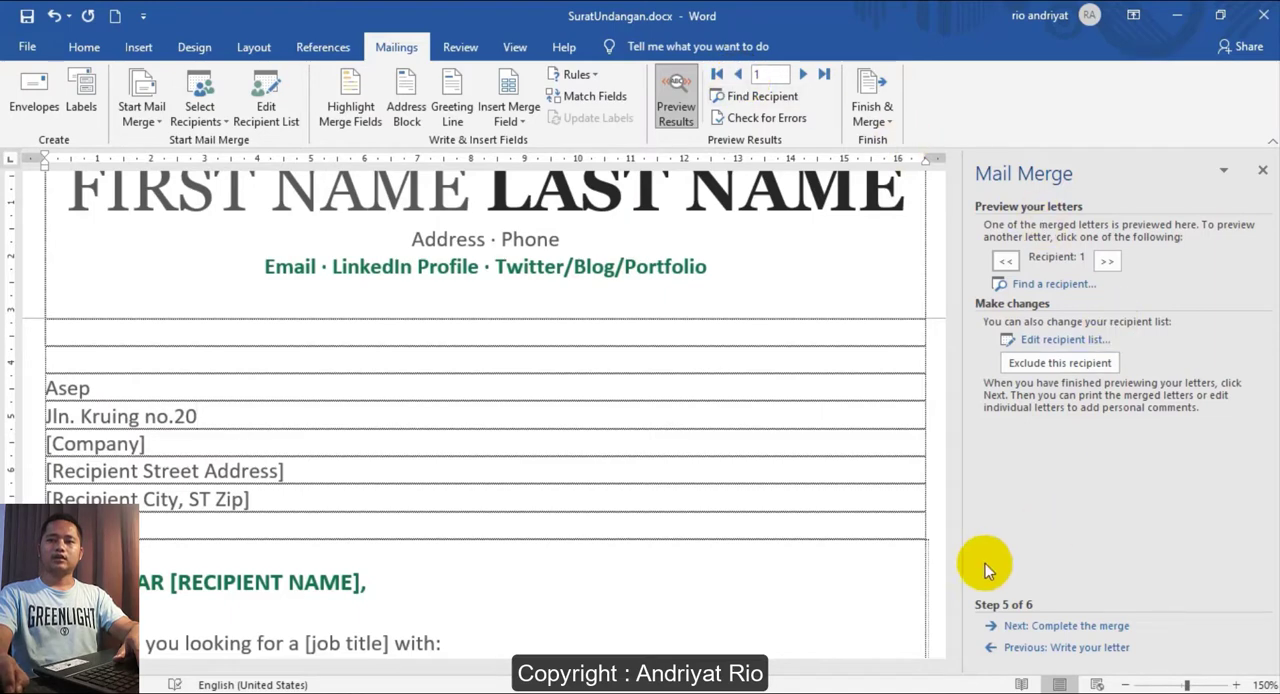
- Advance the mail merge wizard to its completion stage and close the wizard pane
left_click(1068, 624)
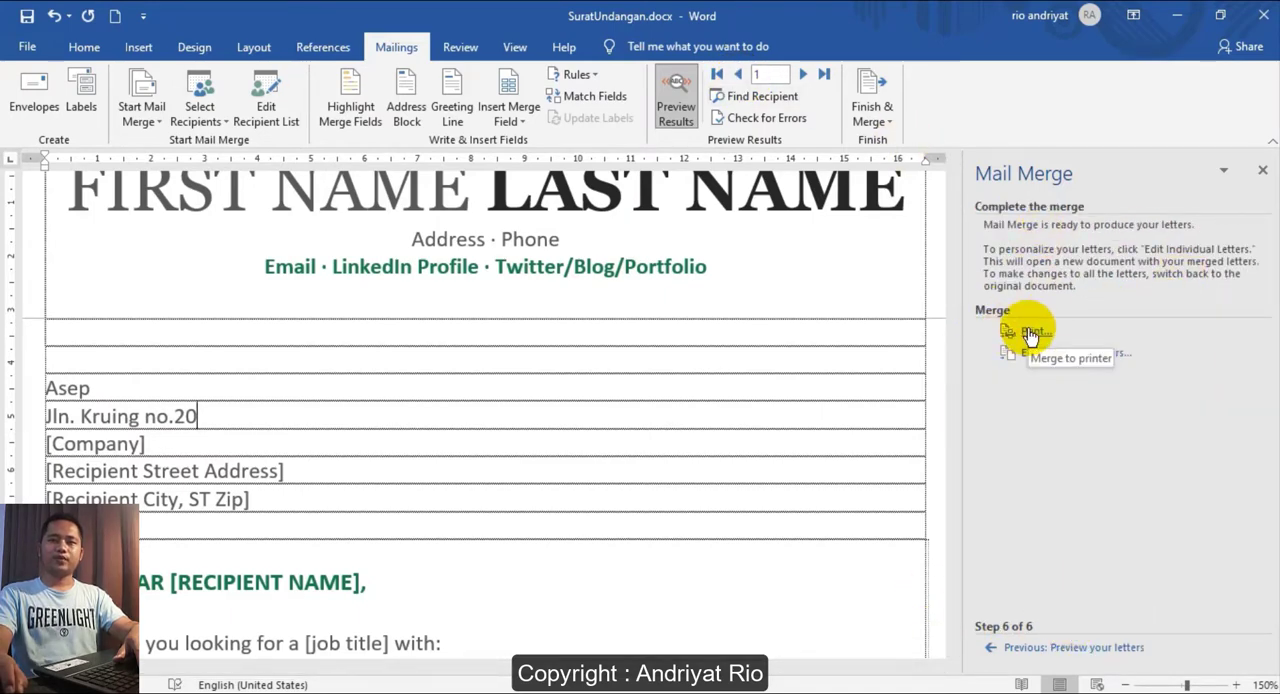
left_click(1262, 172)
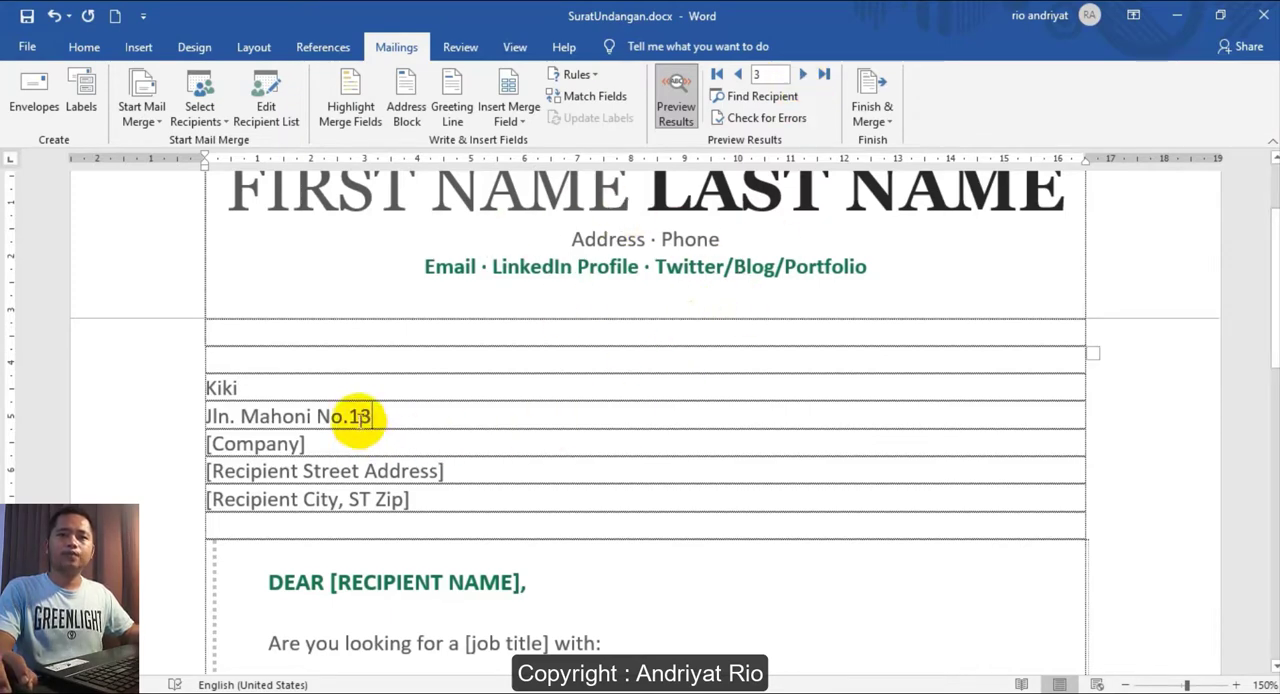
- Look at the finish options and check the print preview for the third and then the second recipient's letter
left_click(886, 122)
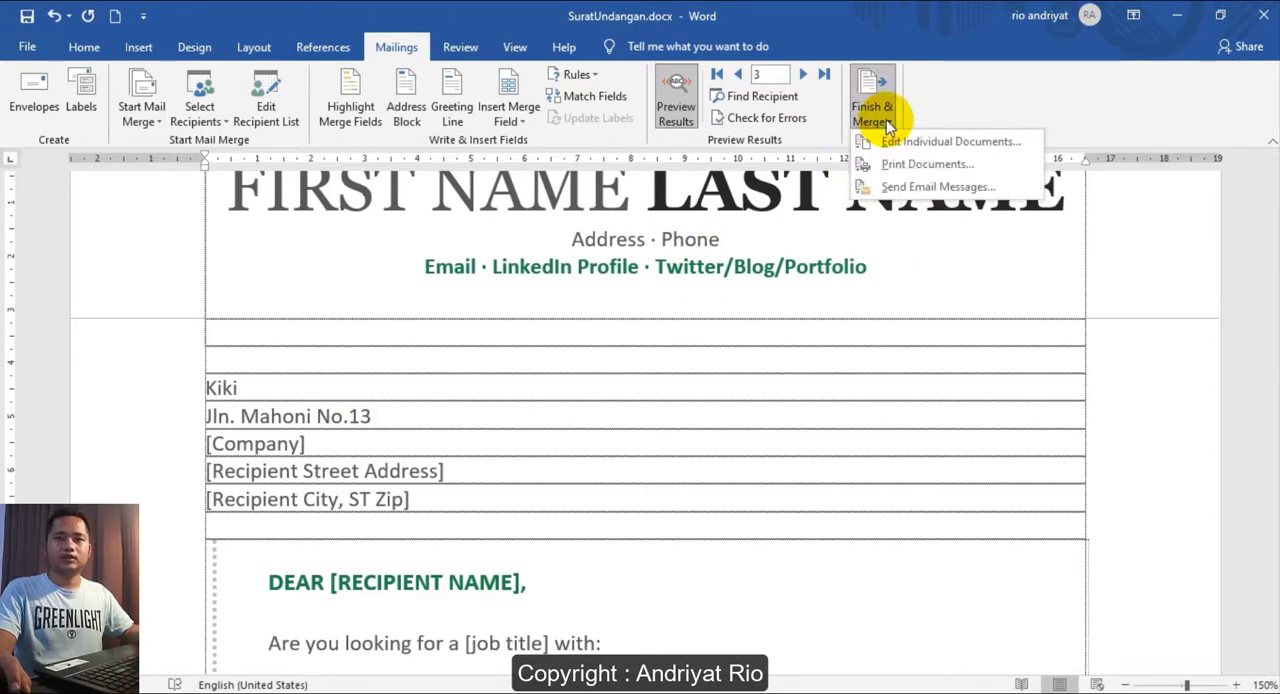
left_click(577, 366)
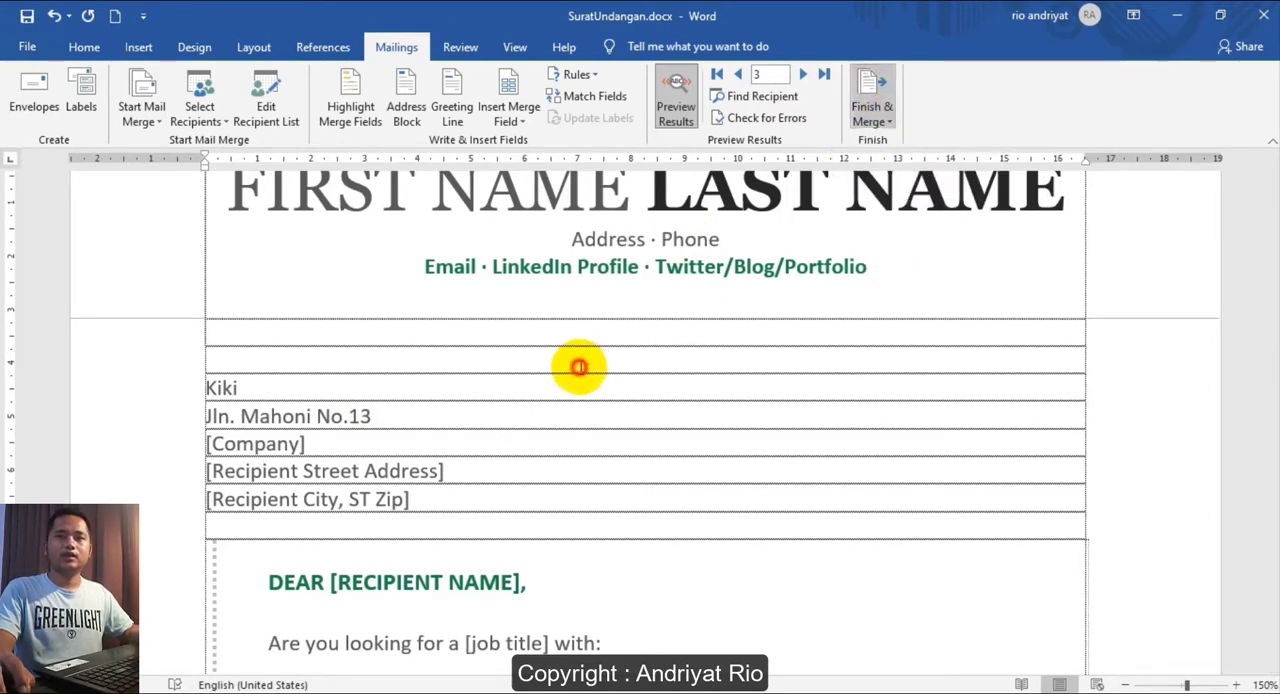
left_click(30, 46)
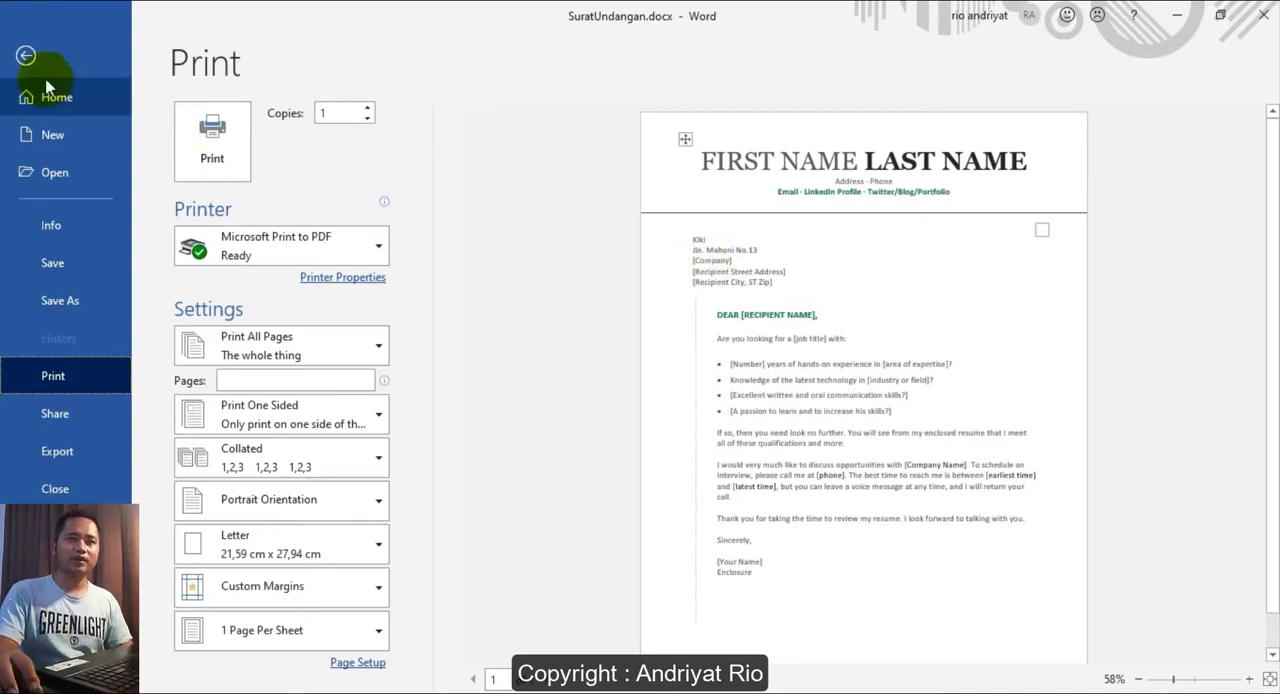
left_click(25, 57)
left_click(737, 74)
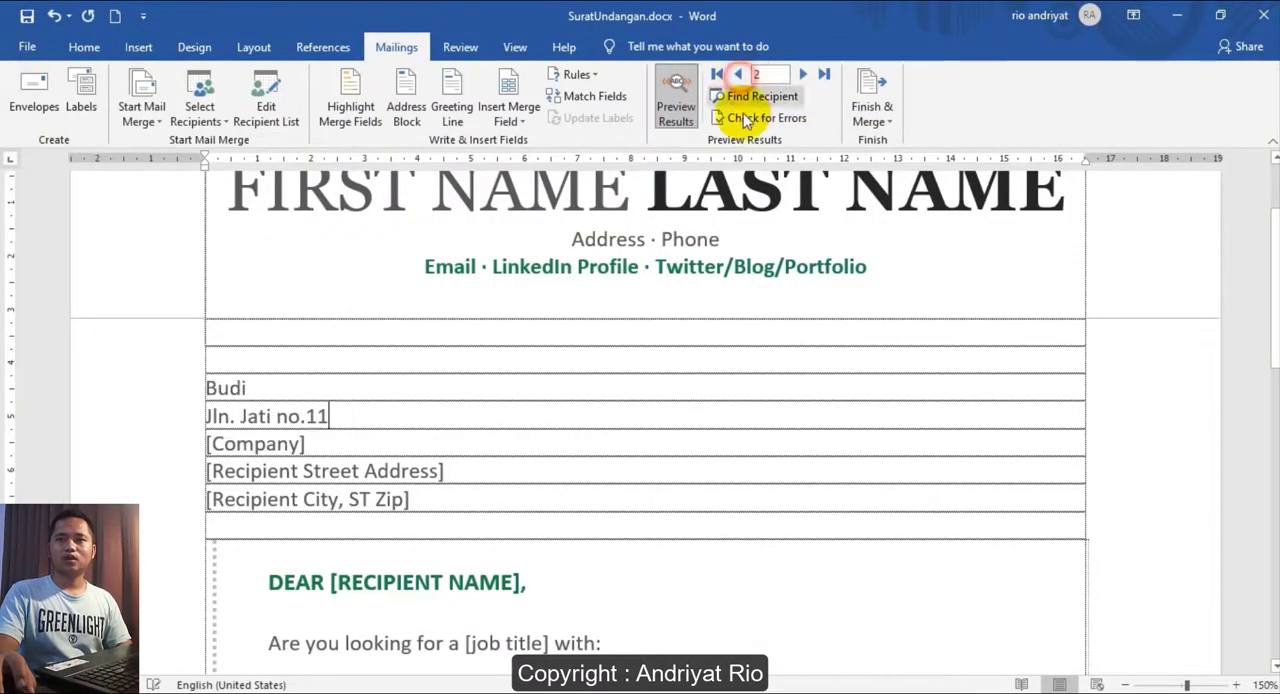
key("ctrl+p")
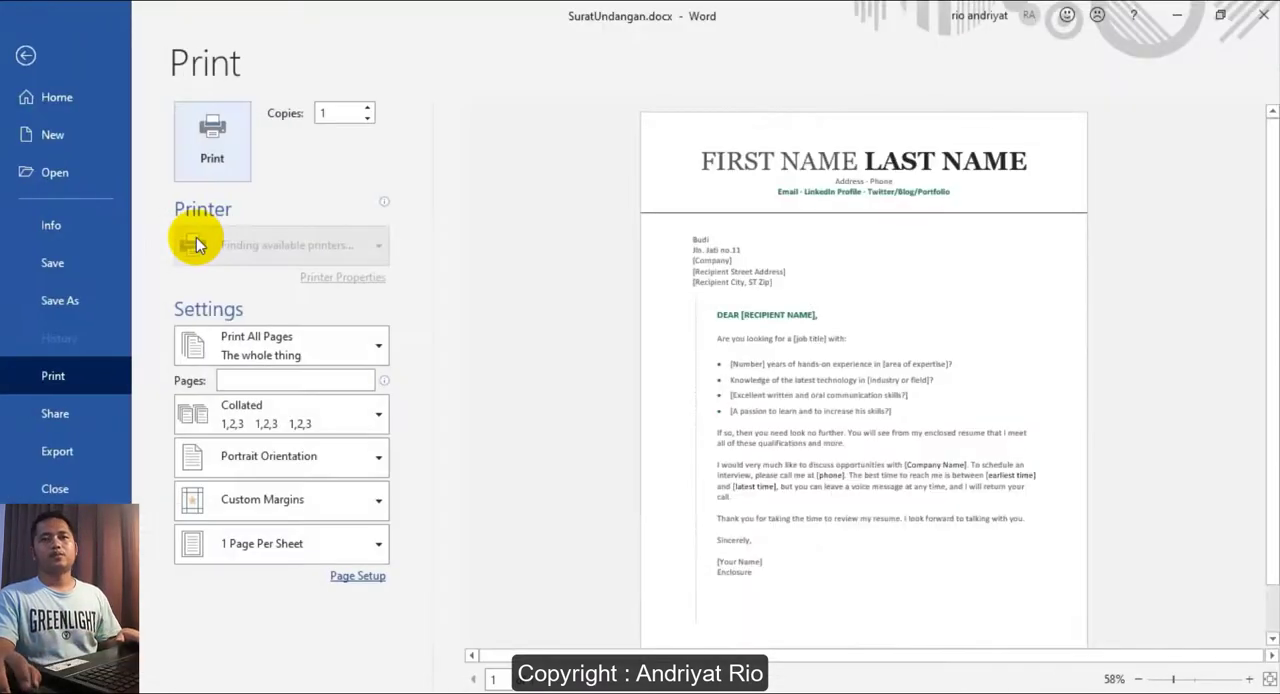
left_click(27, 56)
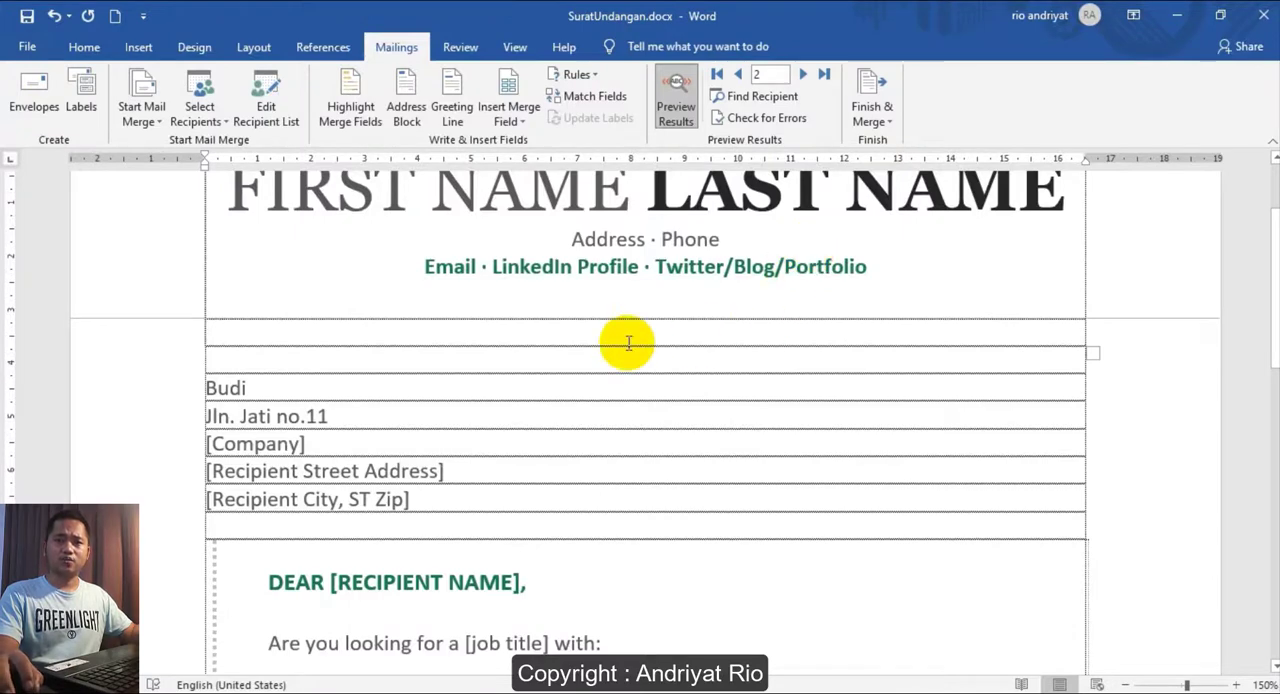
- Merge all records to the printer and print one copy with Microsoft Print to PDF
left_click(879, 120)
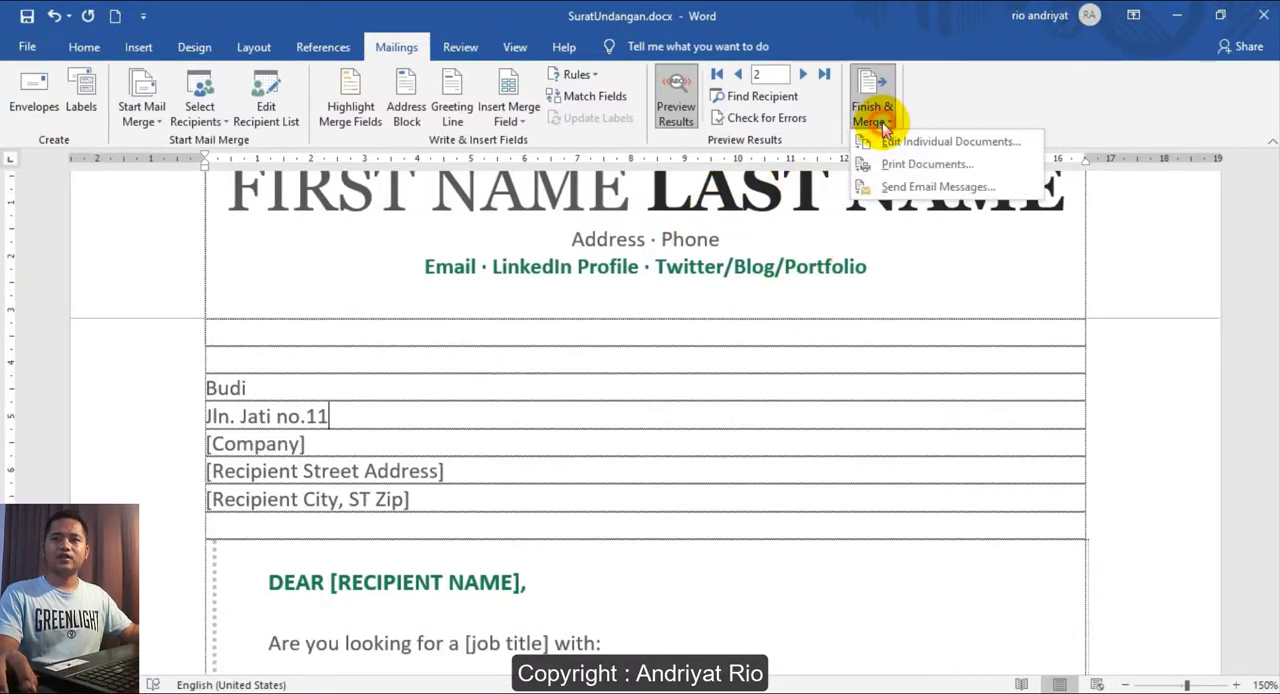
left_click(909, 167)
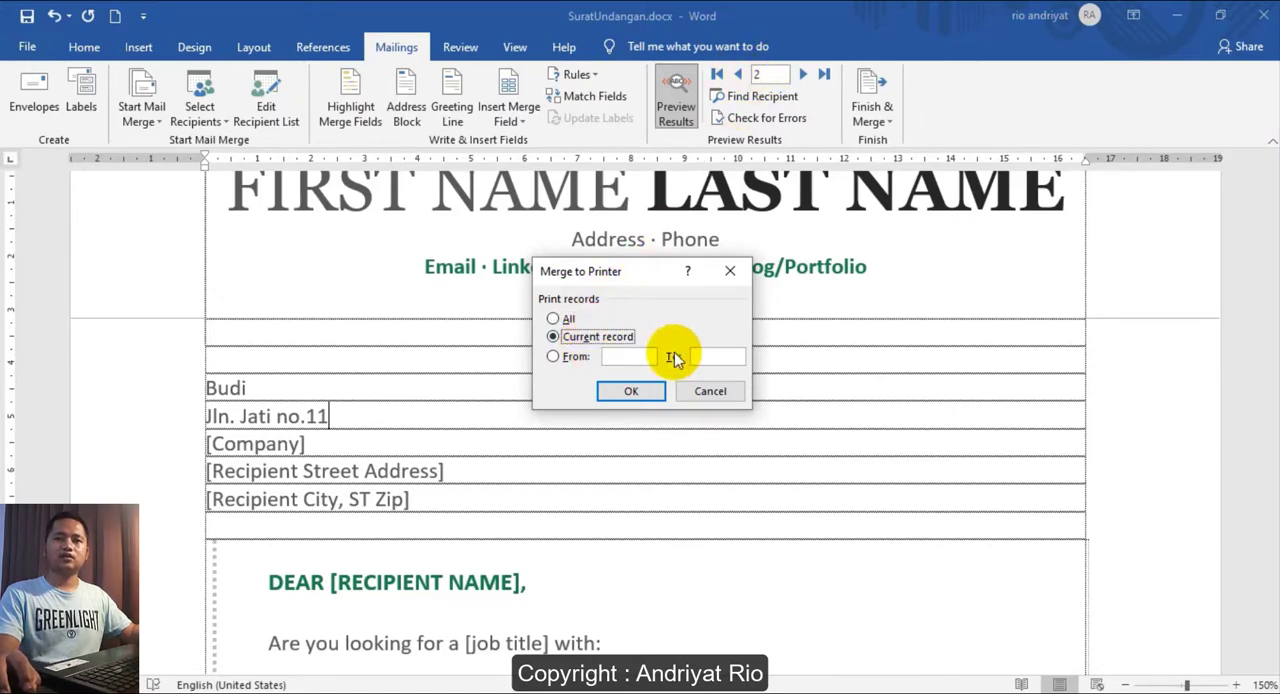
left_click(619, 359)
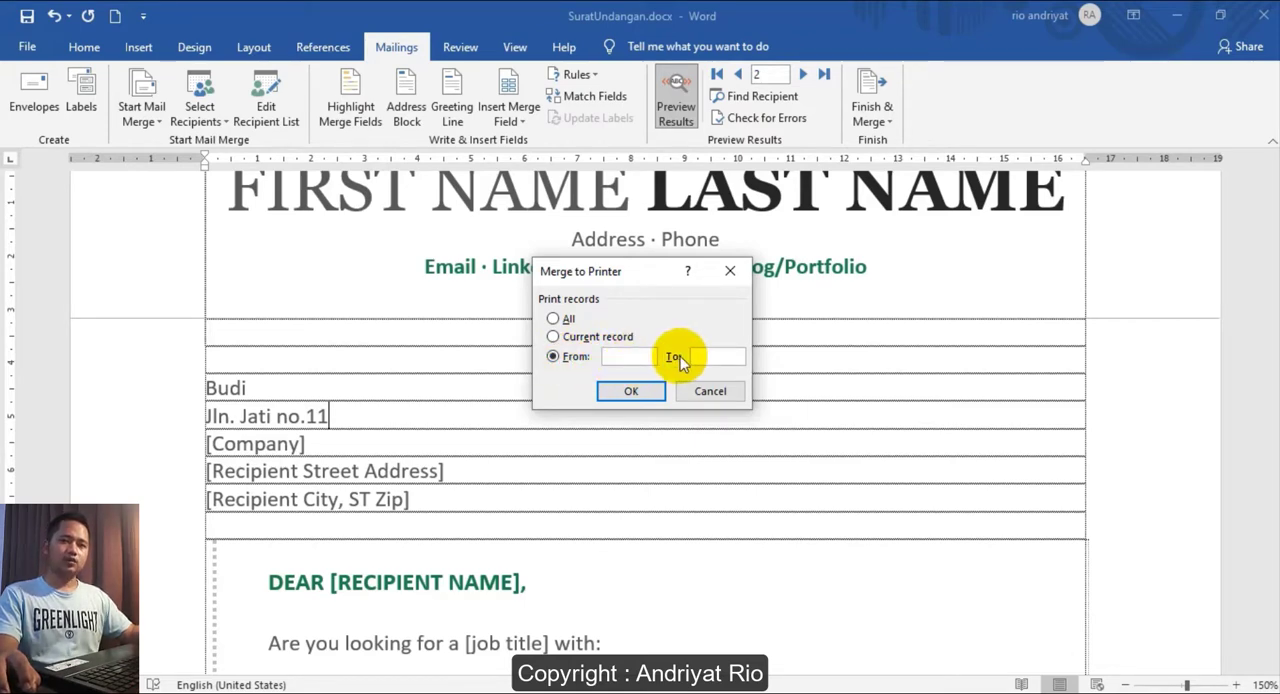
left_click(553, 320)
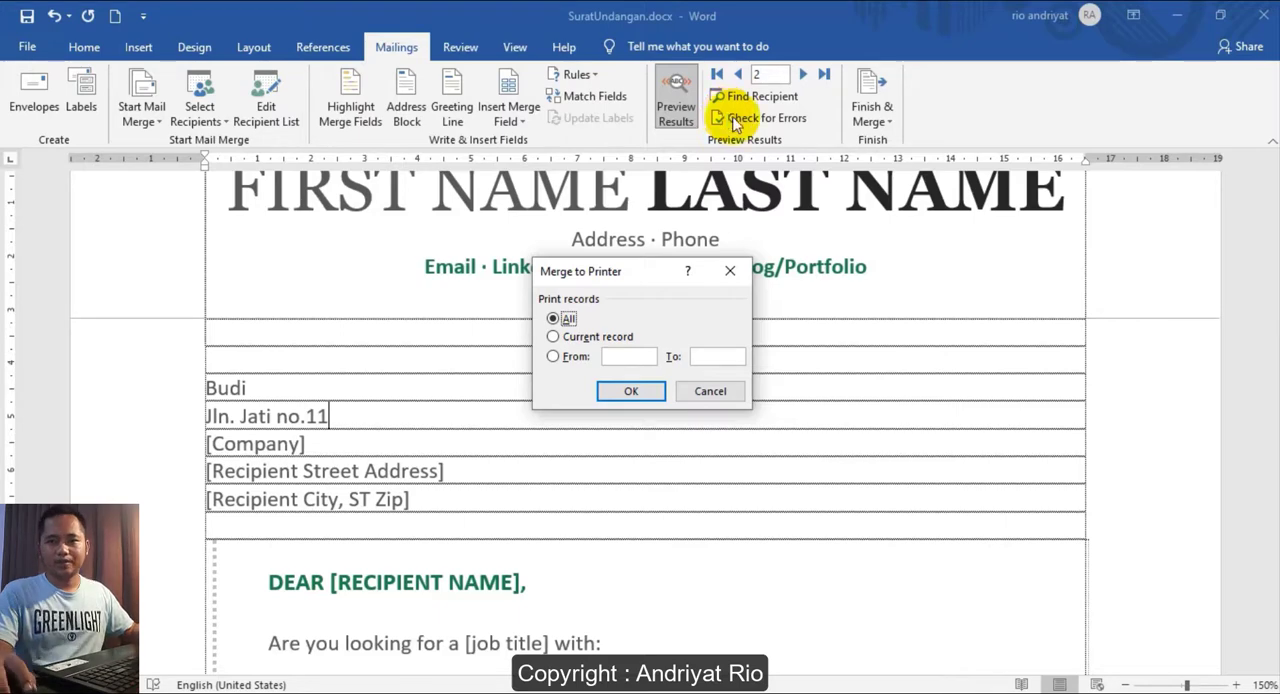
left_click(636, 393)
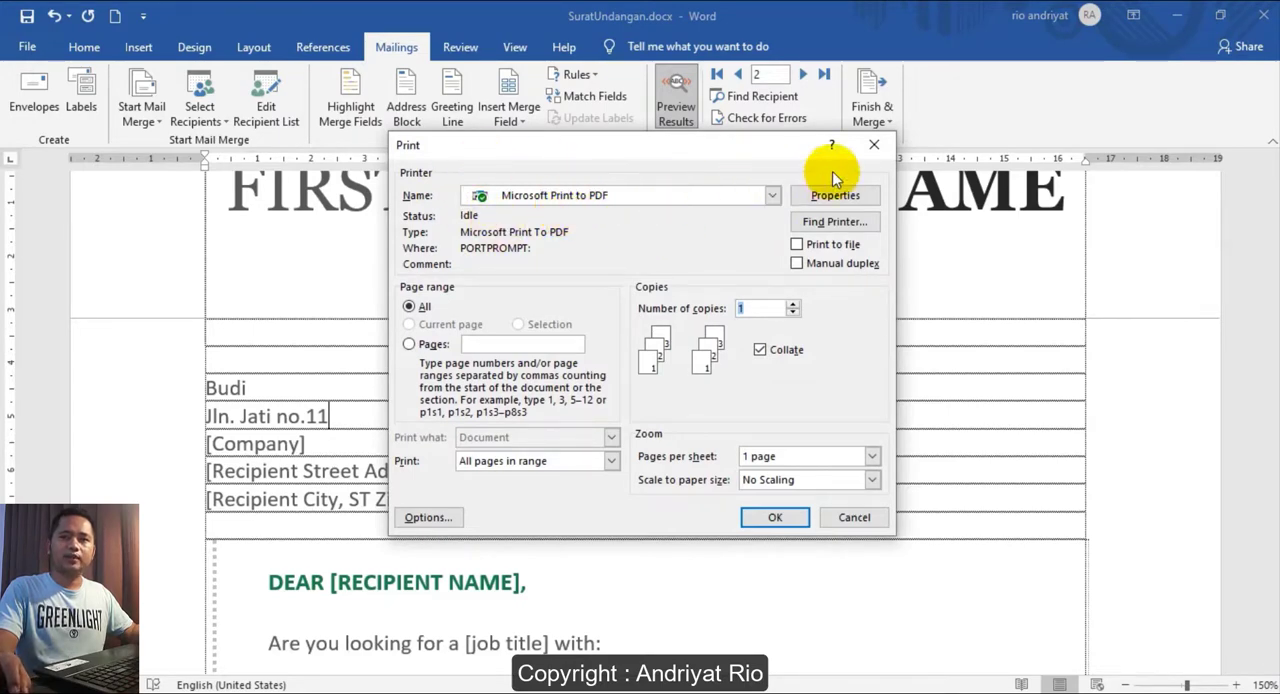
left_click(774, 518)
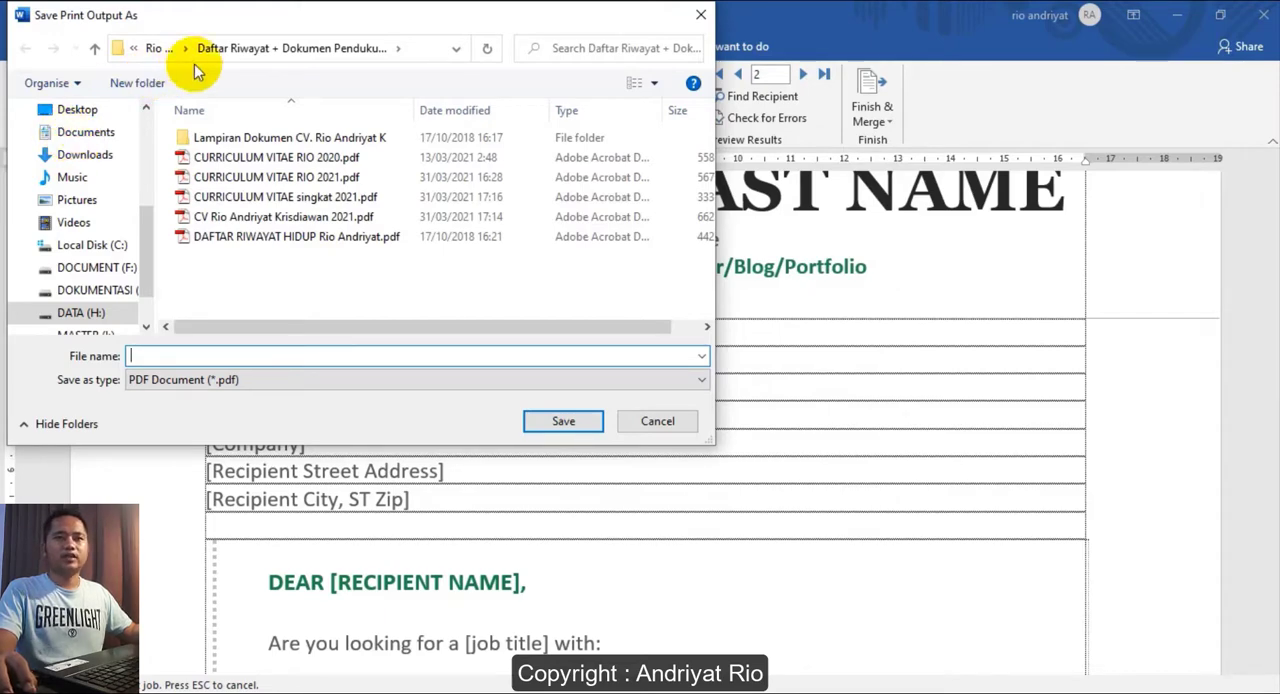
- Save the print output as a PDF named HasilMailing in the MailMerge folder in Documents
left_click(80, 133)
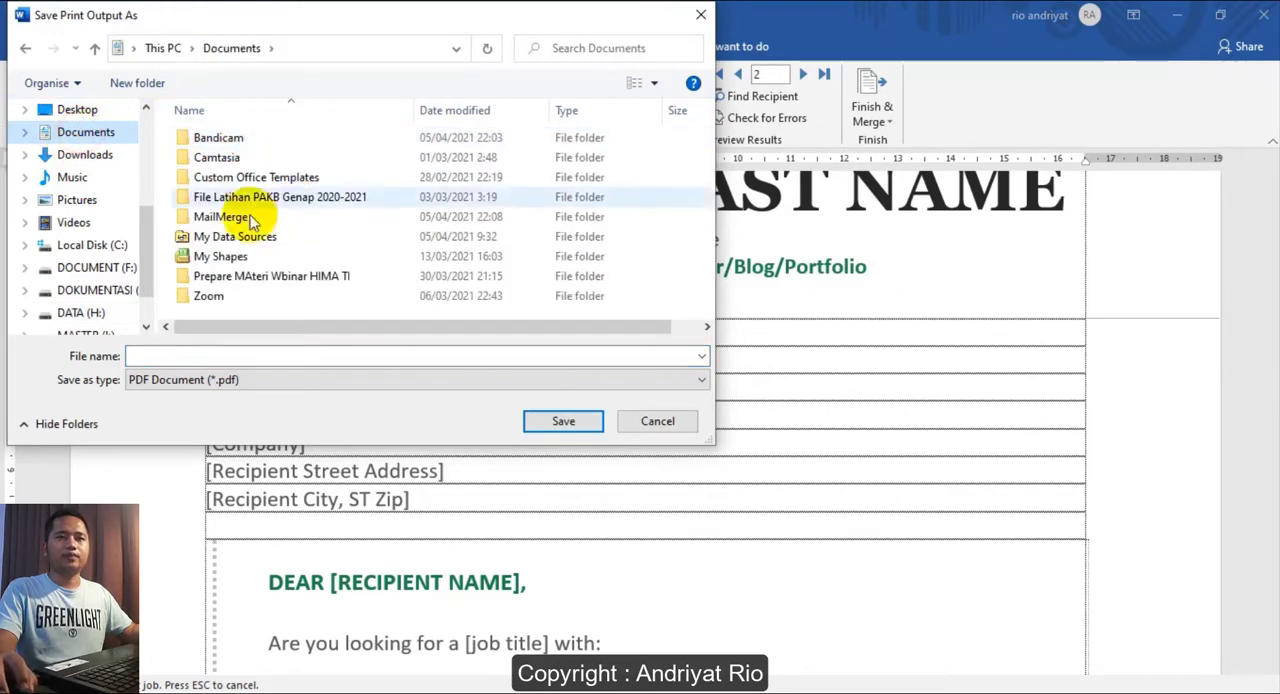
double_click(232, 212)
left_click(186, 355)
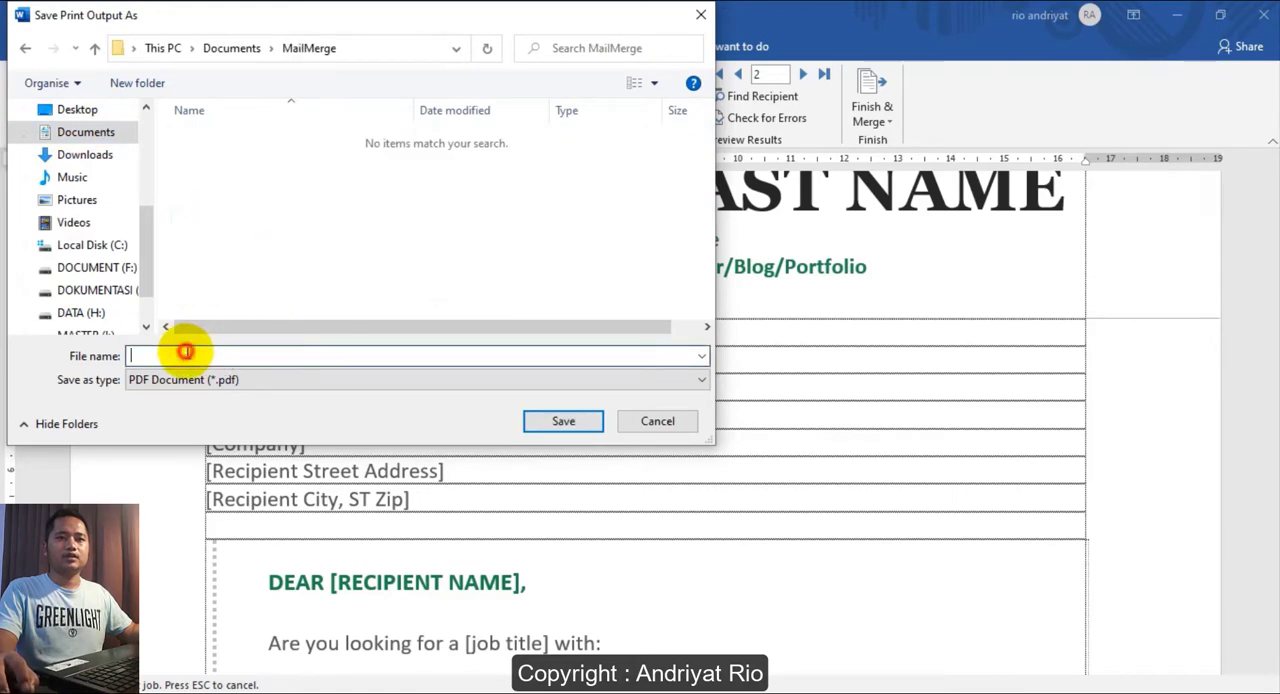
type("HasilMailing")
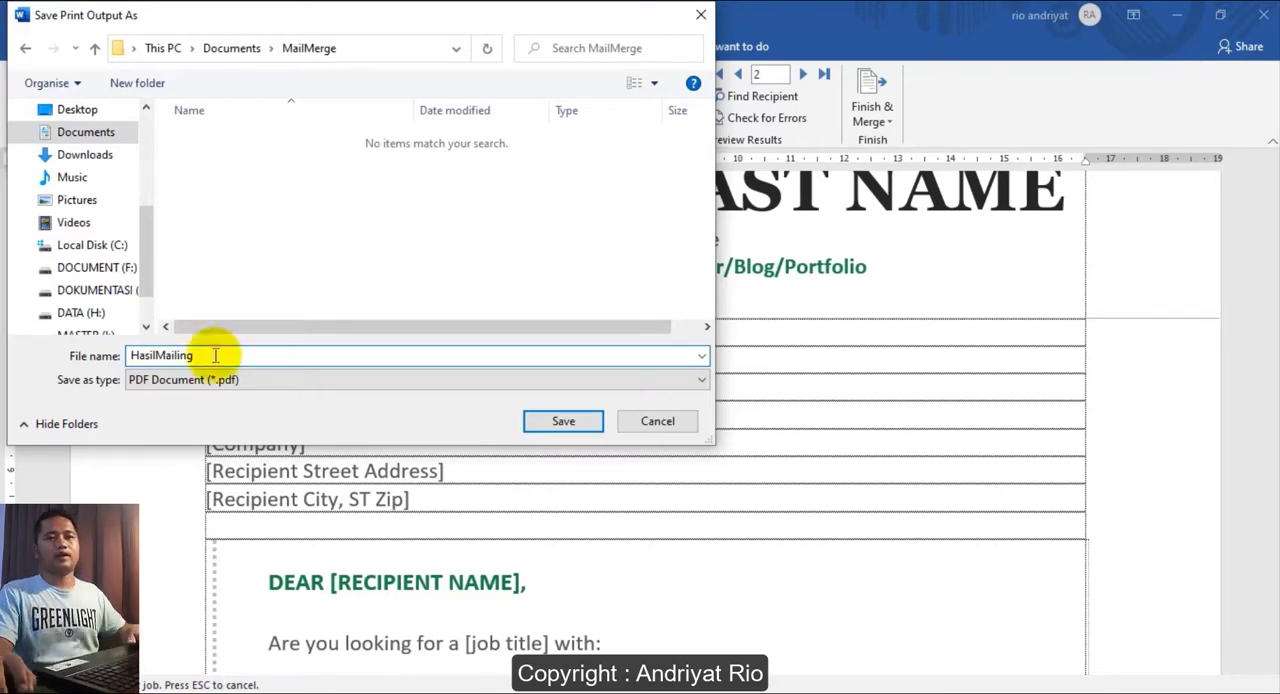
left_click(545, 428)
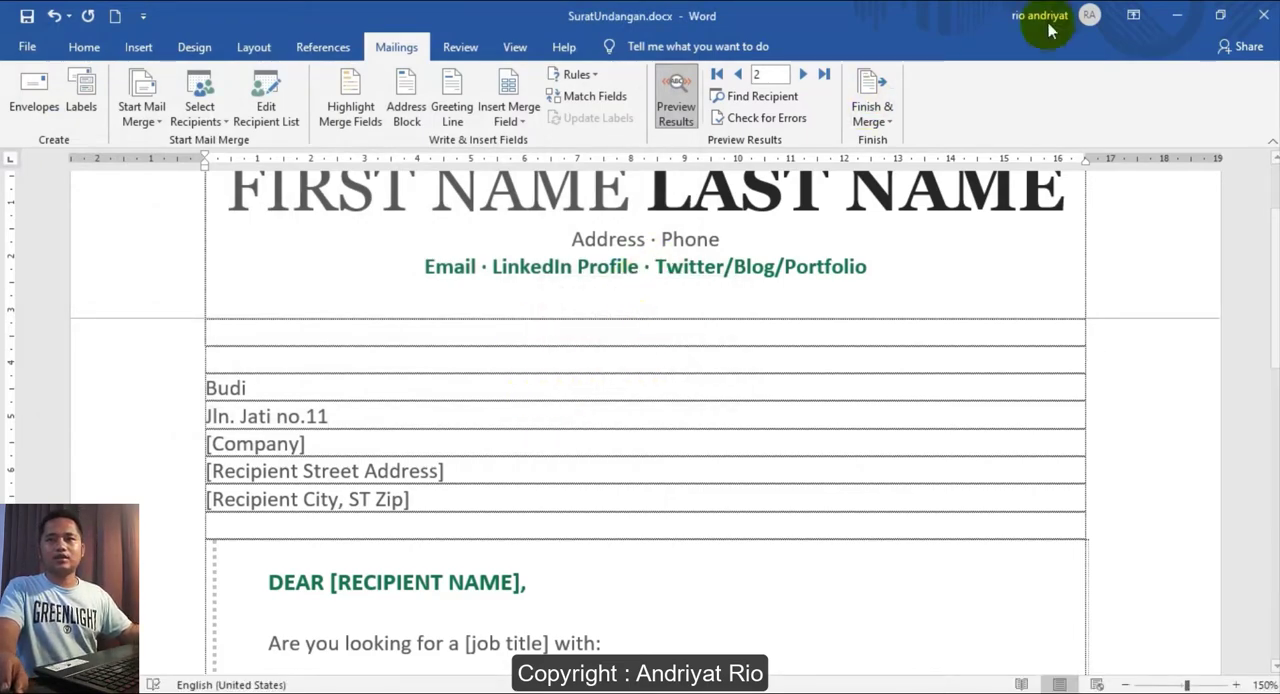
- Minimize the letter, switch to File Explorer and open HasilMailing.pdf from the MailMerge folder
left_click(1176, 15)
left_click(472, 354)
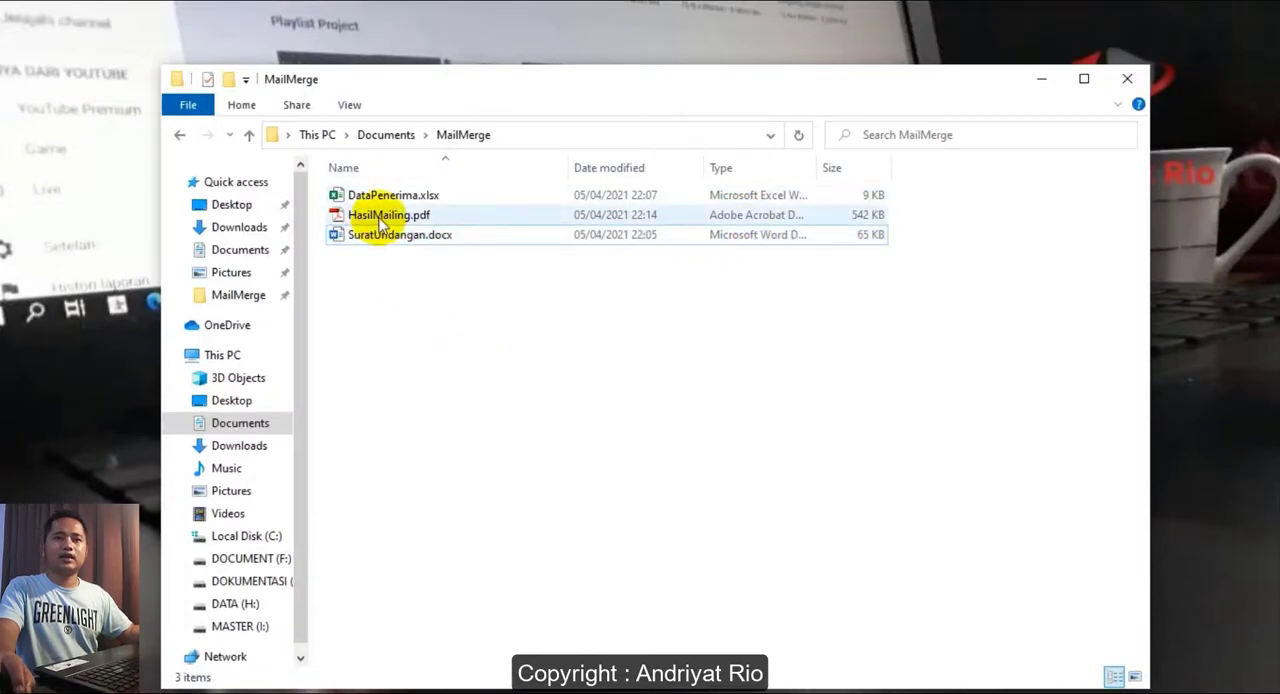
left_click(381, 220)
double_click(384, 220)
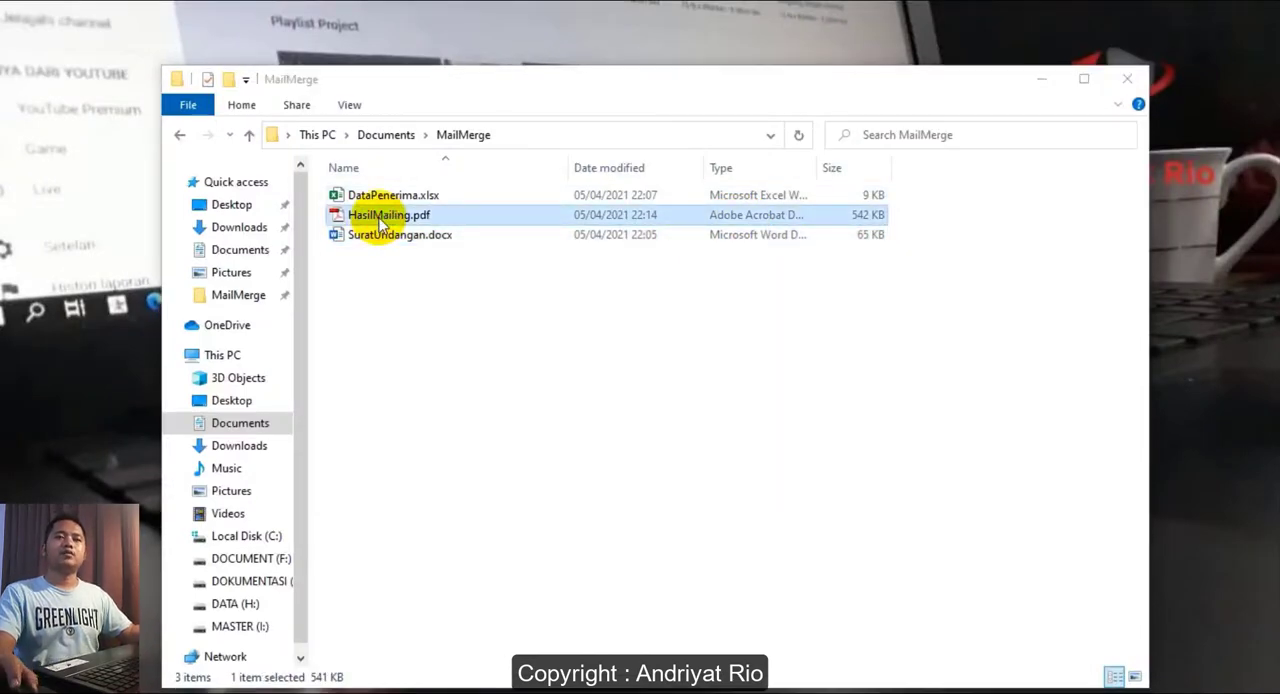
- Examine the recipient name and address on each of the three letters in HasilMailing.pdf, and close the PDF
left_click_drag(809, 21, 1069, 22)
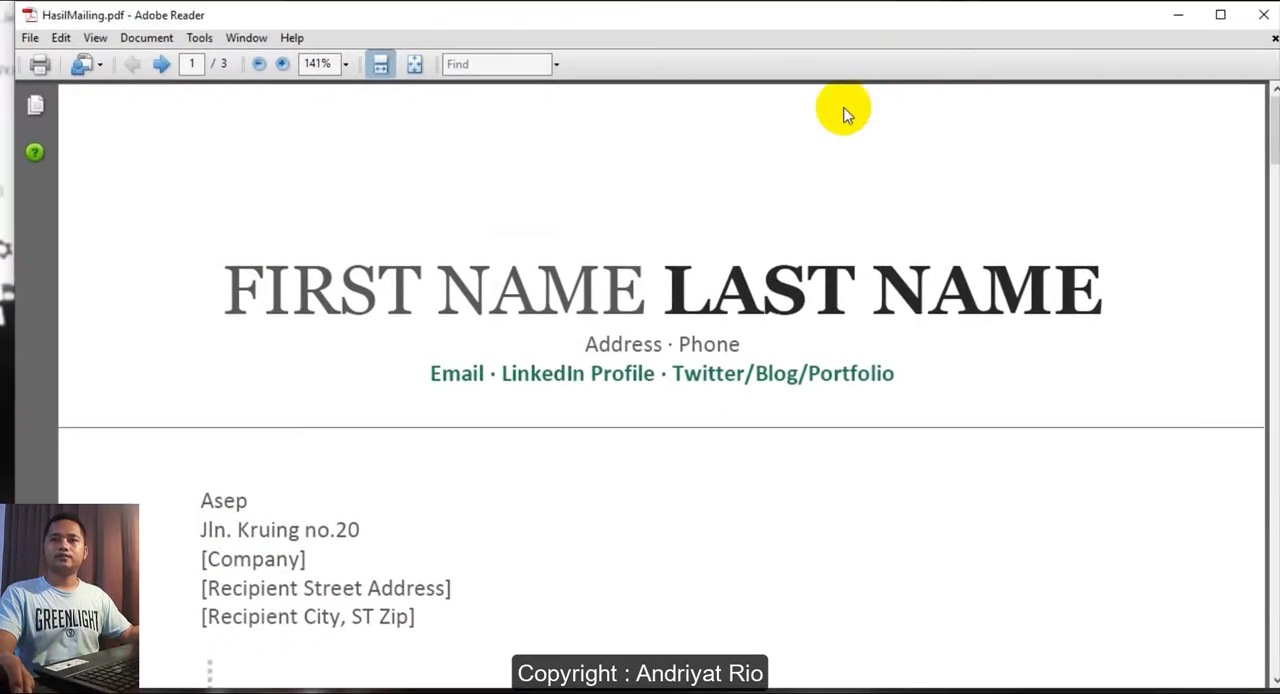
double_click(833, 14)
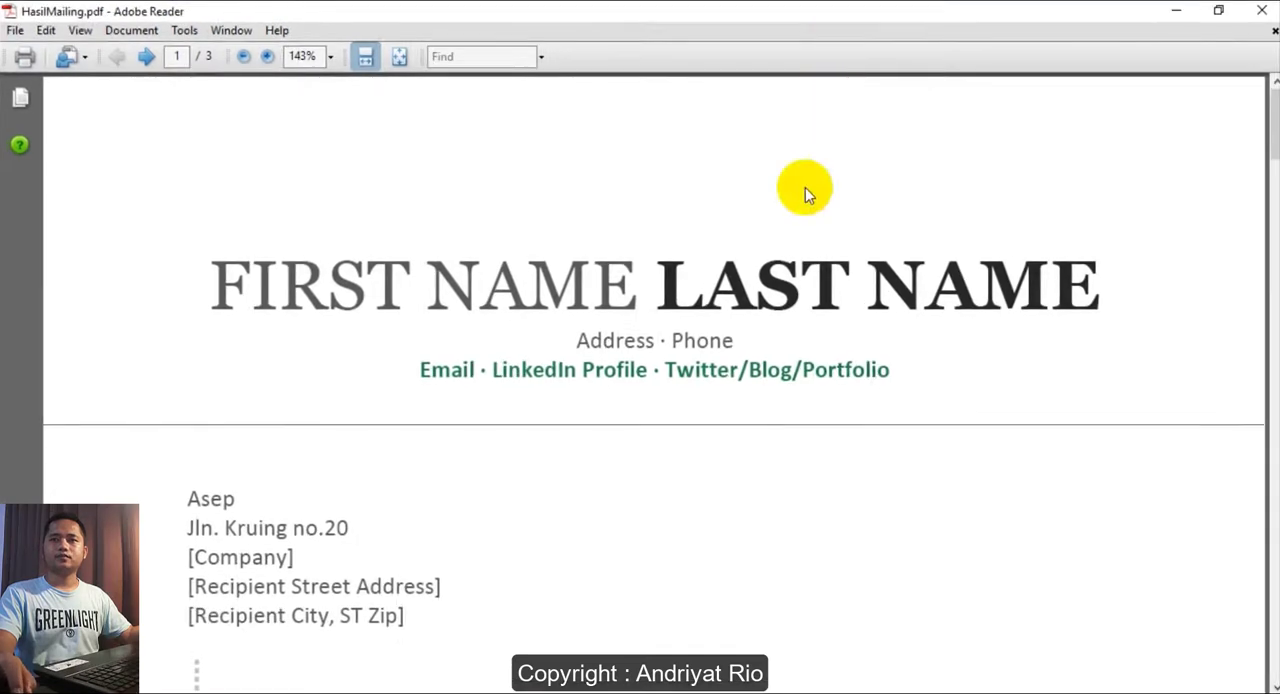
scroll(805, 187, "down", 3)
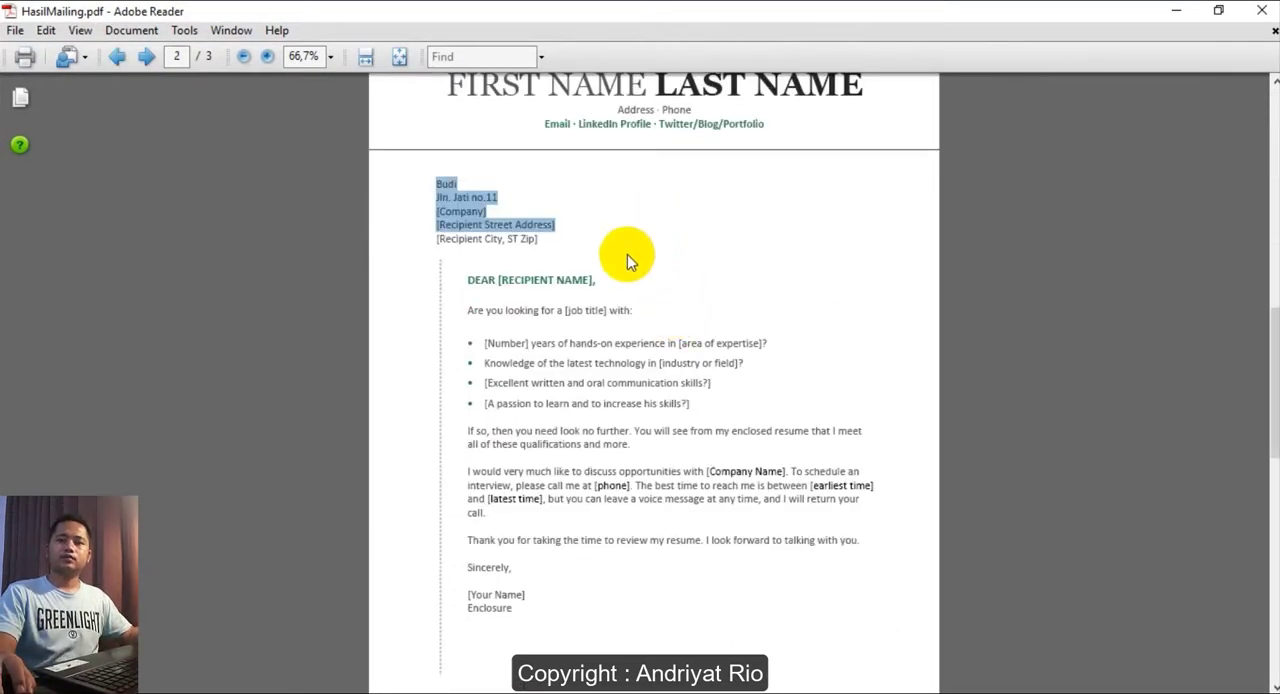
left_click(599, 227)
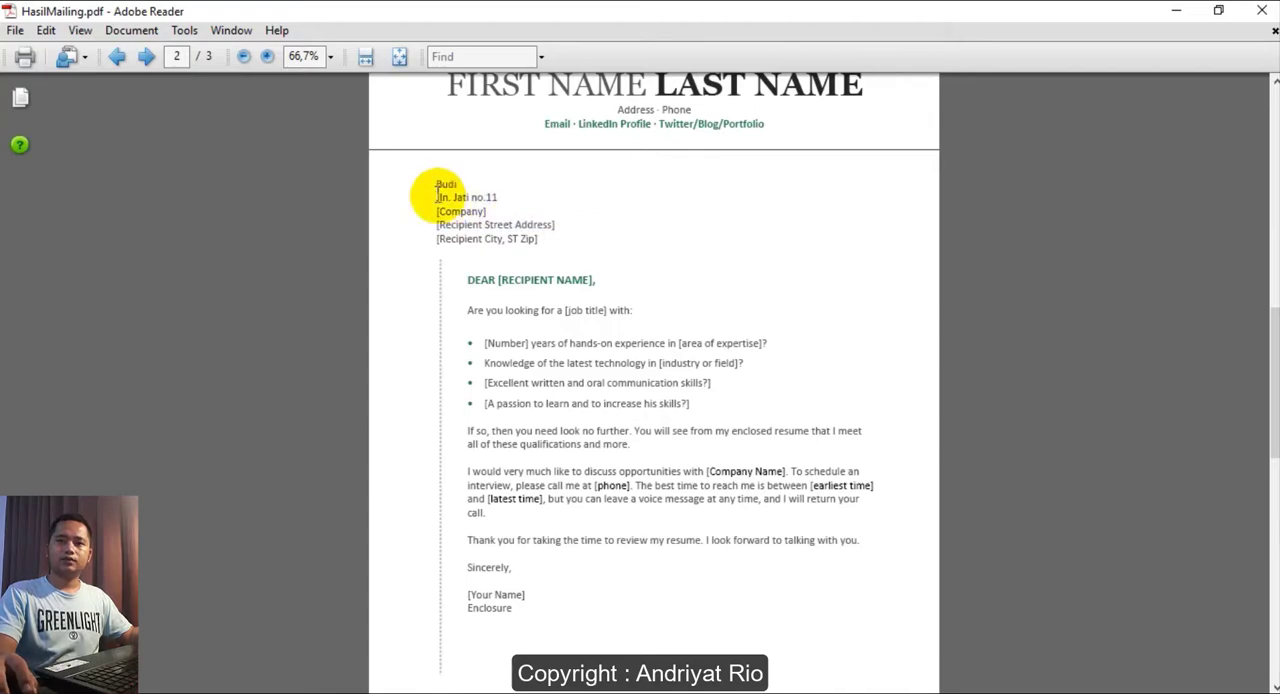
left_click_drag(431, 179, 617, 288)
scroll(617, 288, "up", 10)
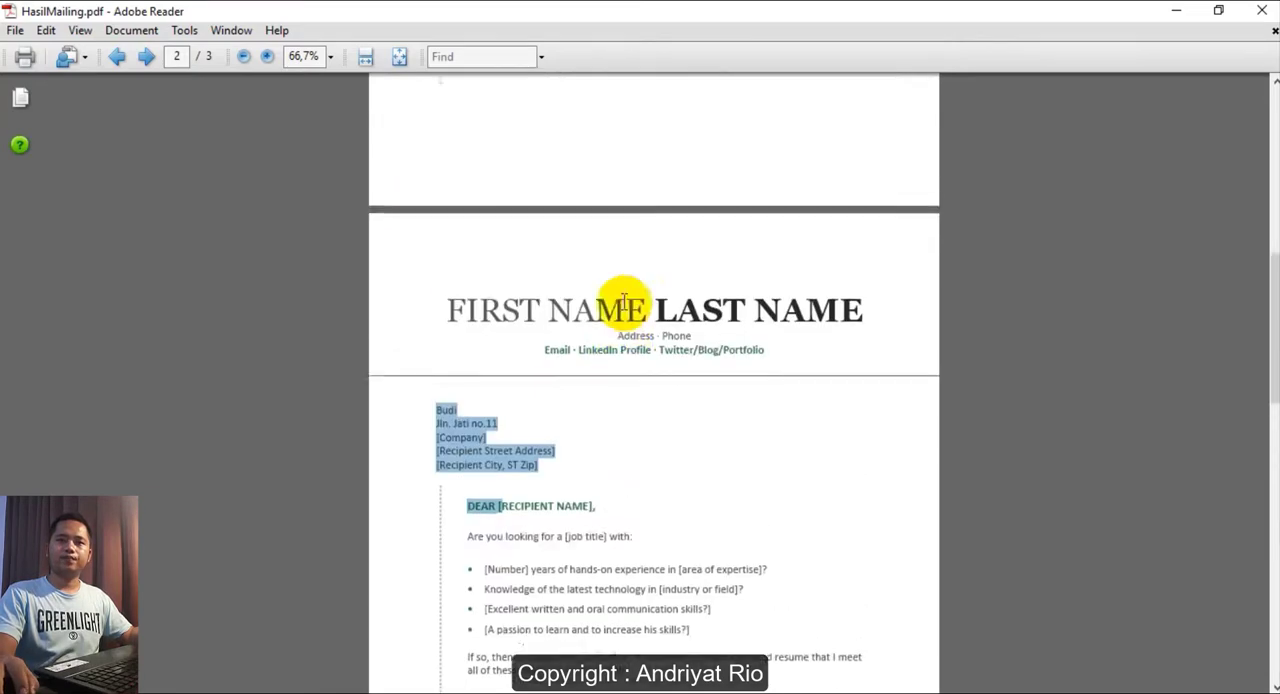
left_click_drag(425, 274, 641, 333)
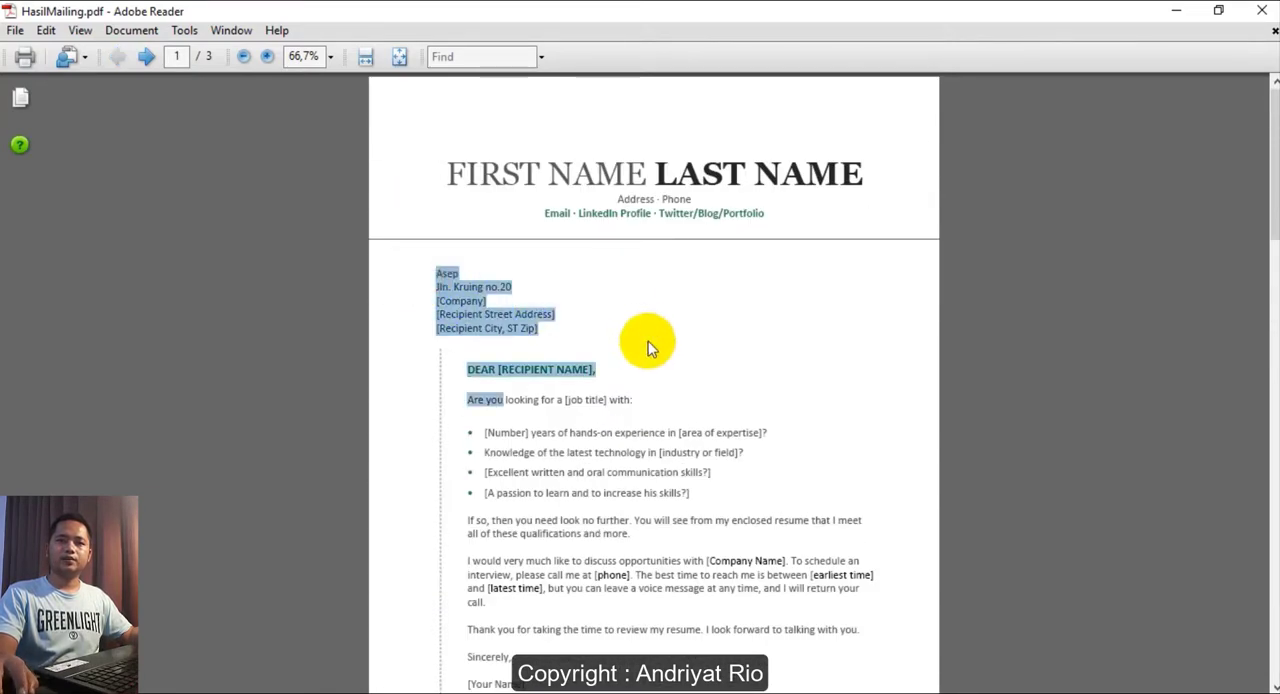
scroll(651, 343, "down", 10)
left_click_drag(419, 456, 554, 490)
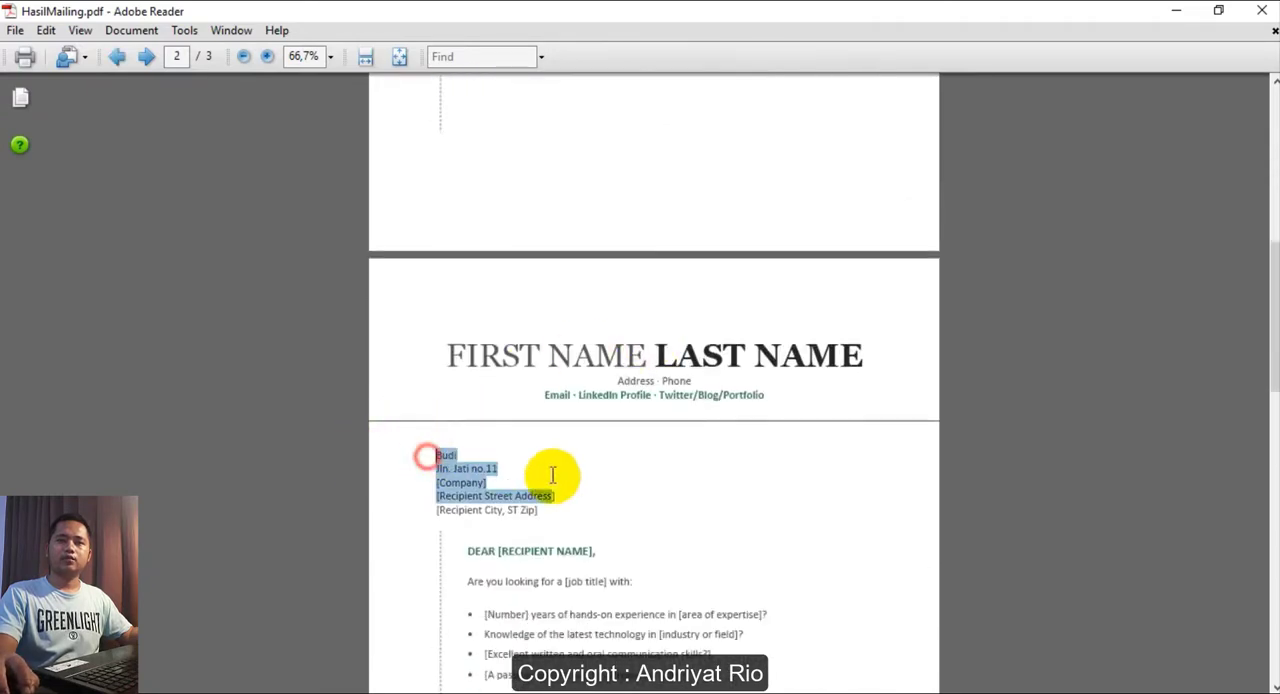
scroll(634, 428, "down", 10)
scroll(641, 433, "down", 3)
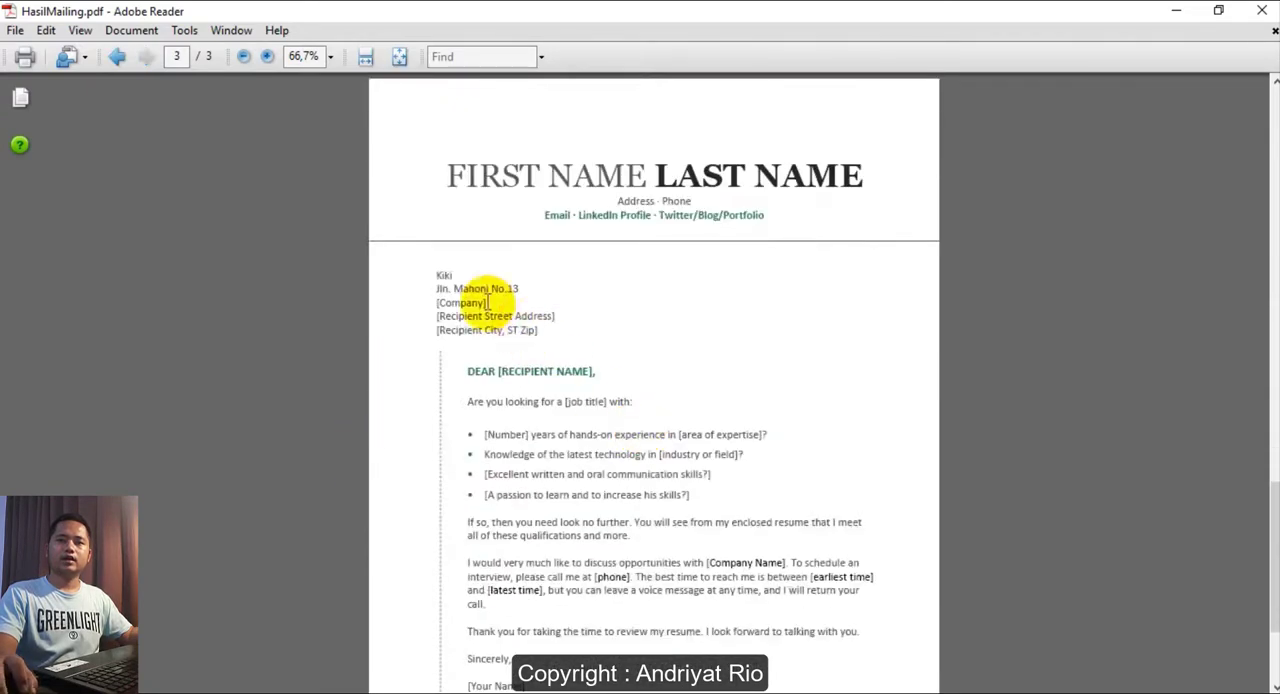
left_click_drag(414, 274, 568, 294)
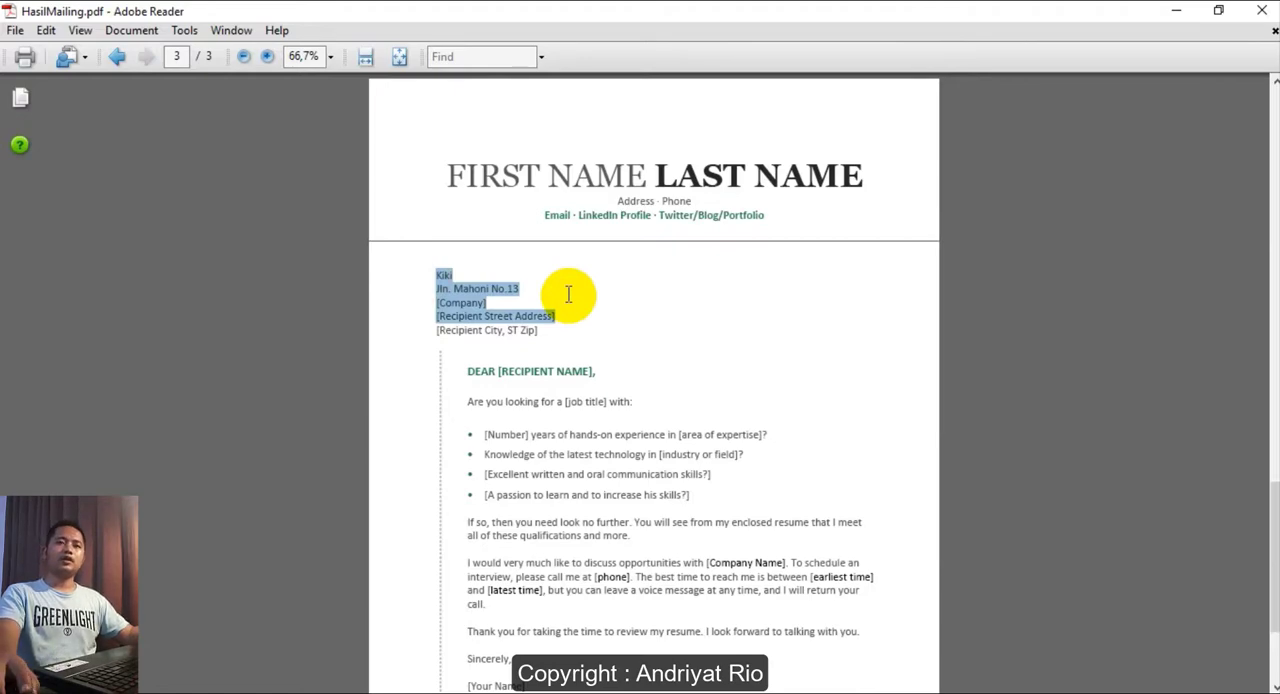
scroll(568, 294, "down", 3)
scroll(564, 292, "up", 13)
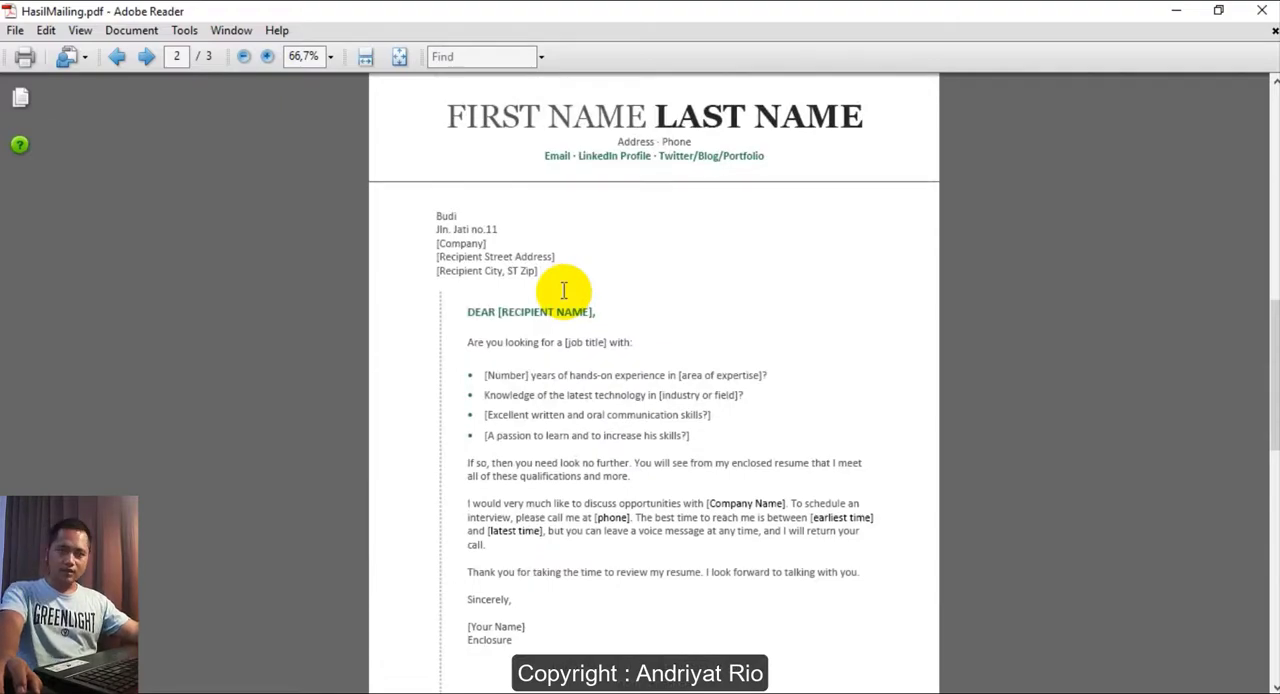
left_click(1262, 10)
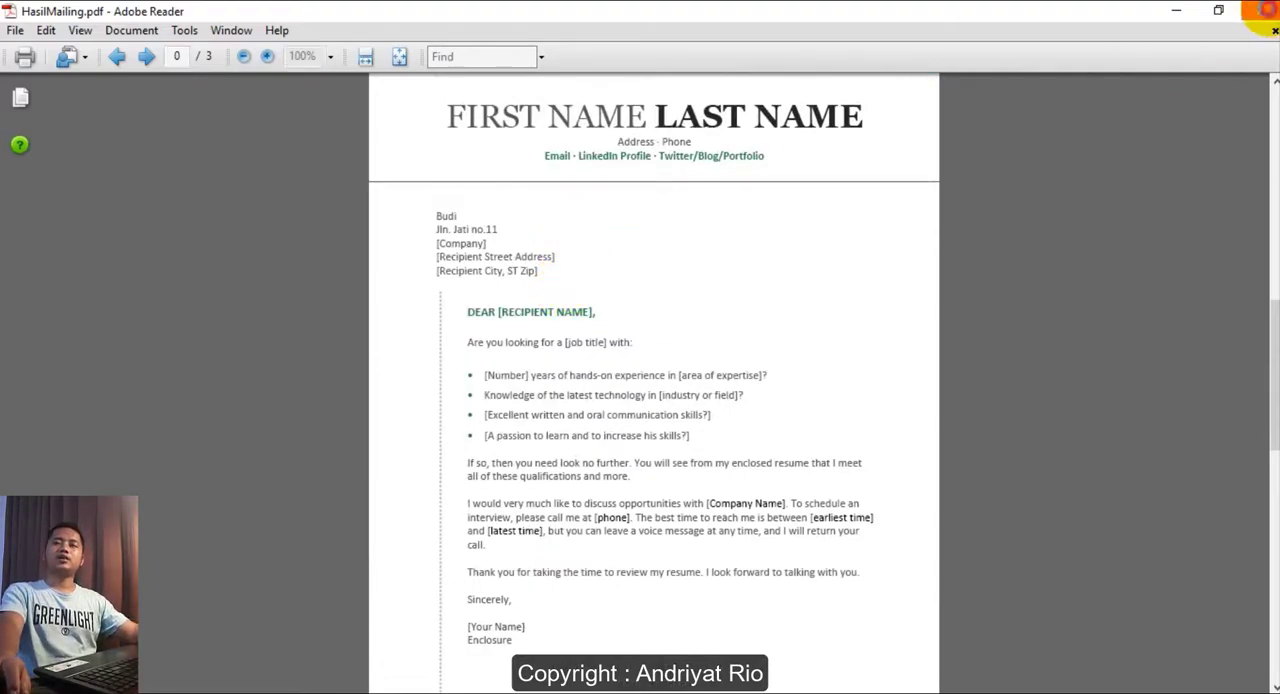
- Switch to the SuratUndangan letter in Word, delete the ALAMAT merge field line and preview the third recipient's letter
left_click(308, 693)
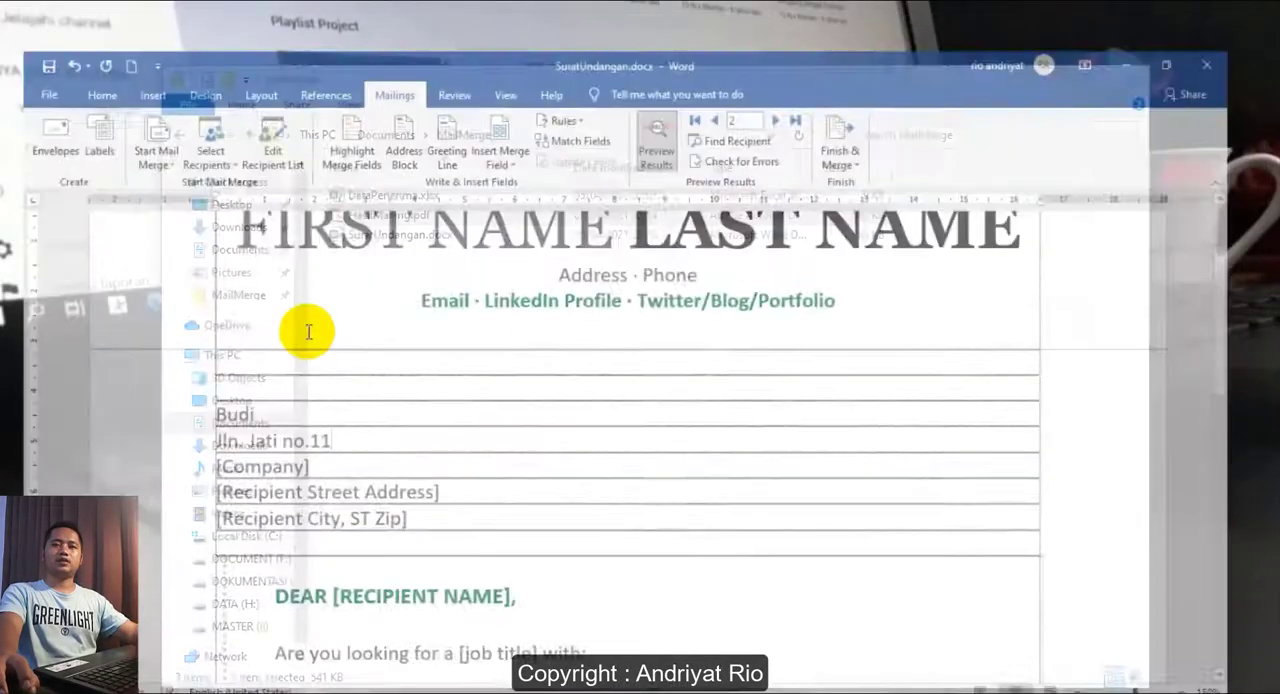
left_click(374, 440)
left_click(355, 418)
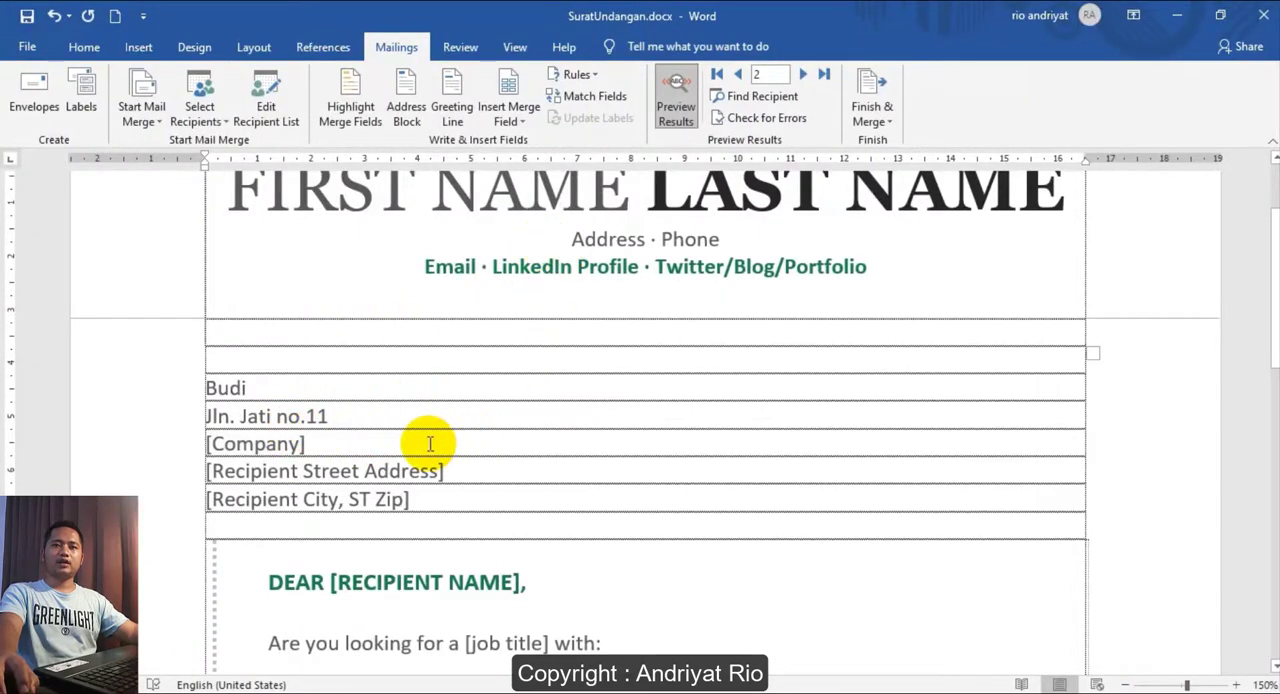
left_click_drag(328, 440, 202, 408)
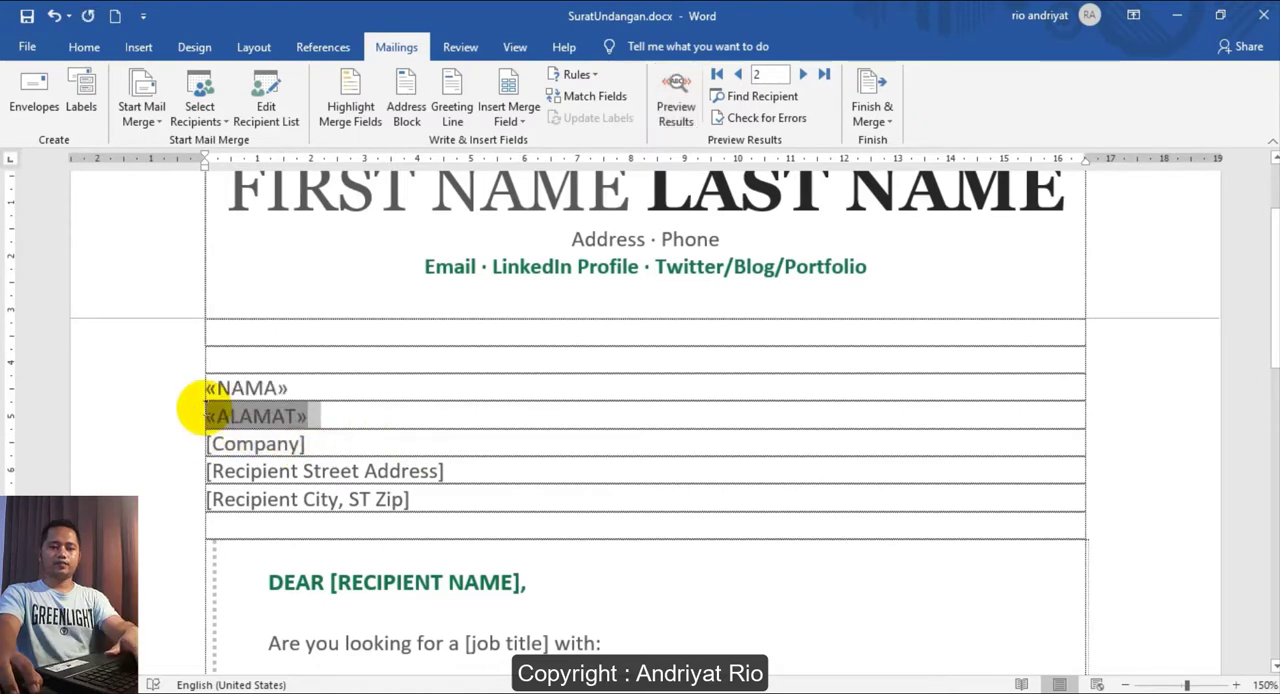
key("Delete")
left_click(355, 381)
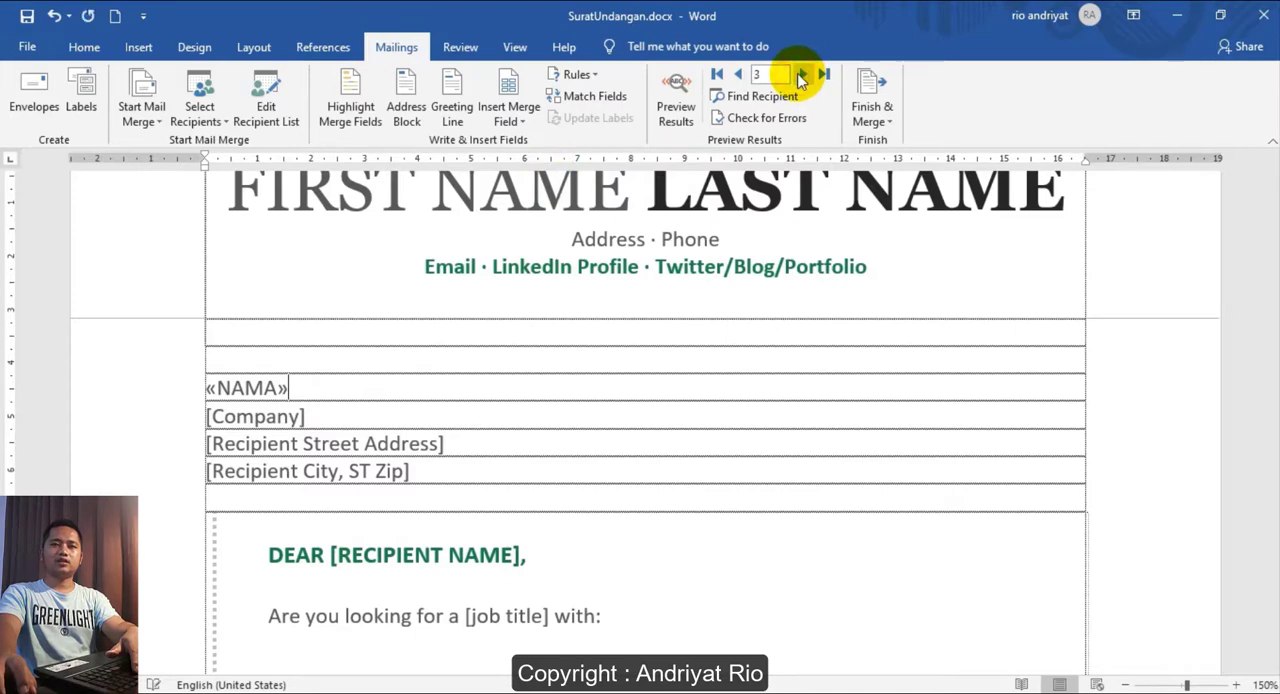
left_click(738, 75)
left_click(675, 100)
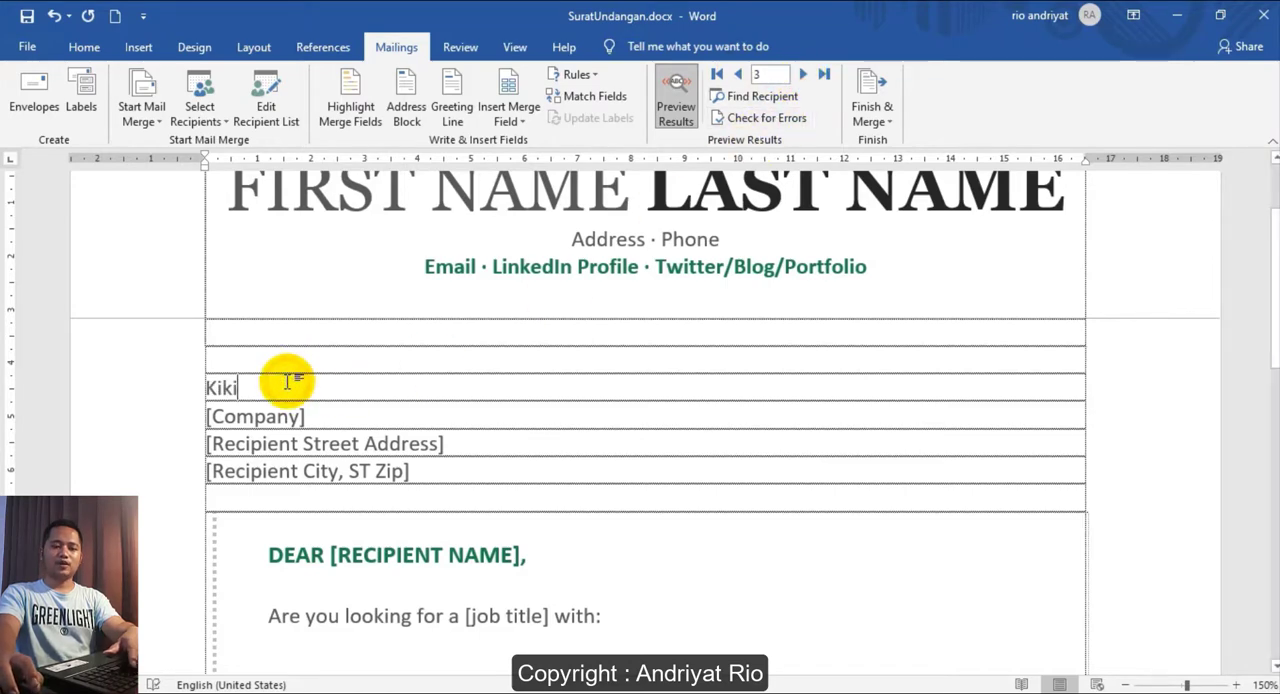
- Insert the ALAMAT merge field on a new line below the NAMA field and preview the merged result
key("Return")
left_click(676, 100)
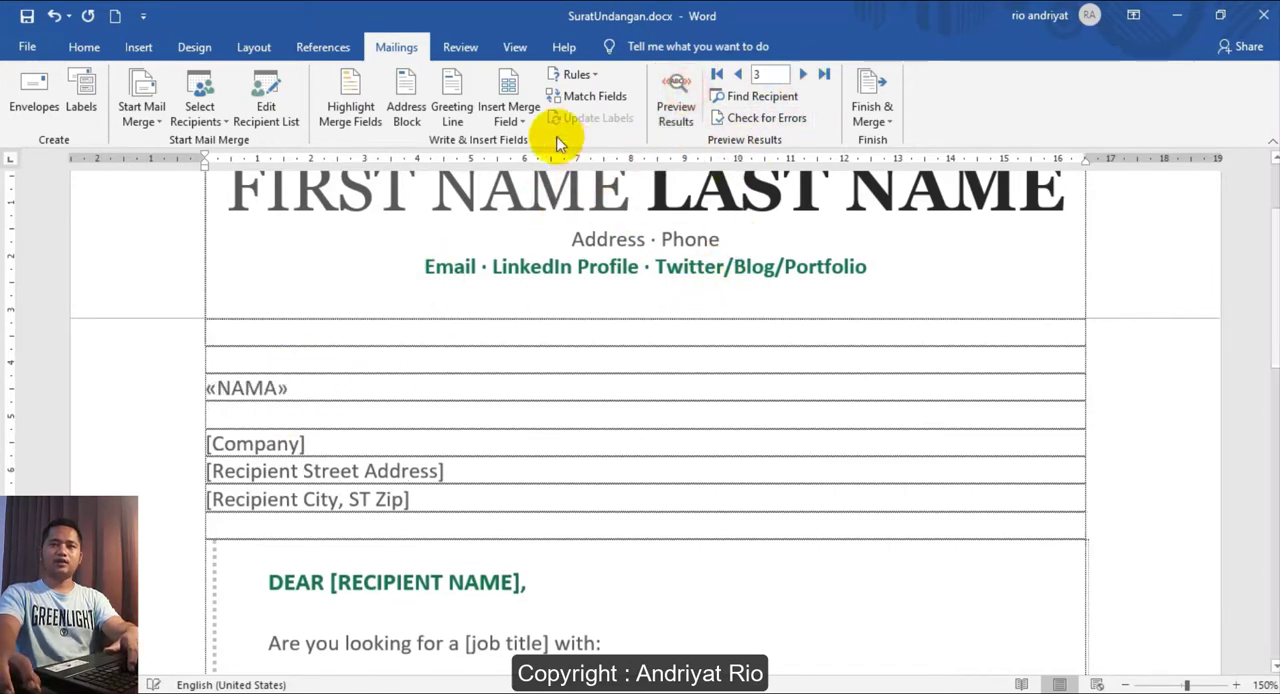
left_click(508, 116)
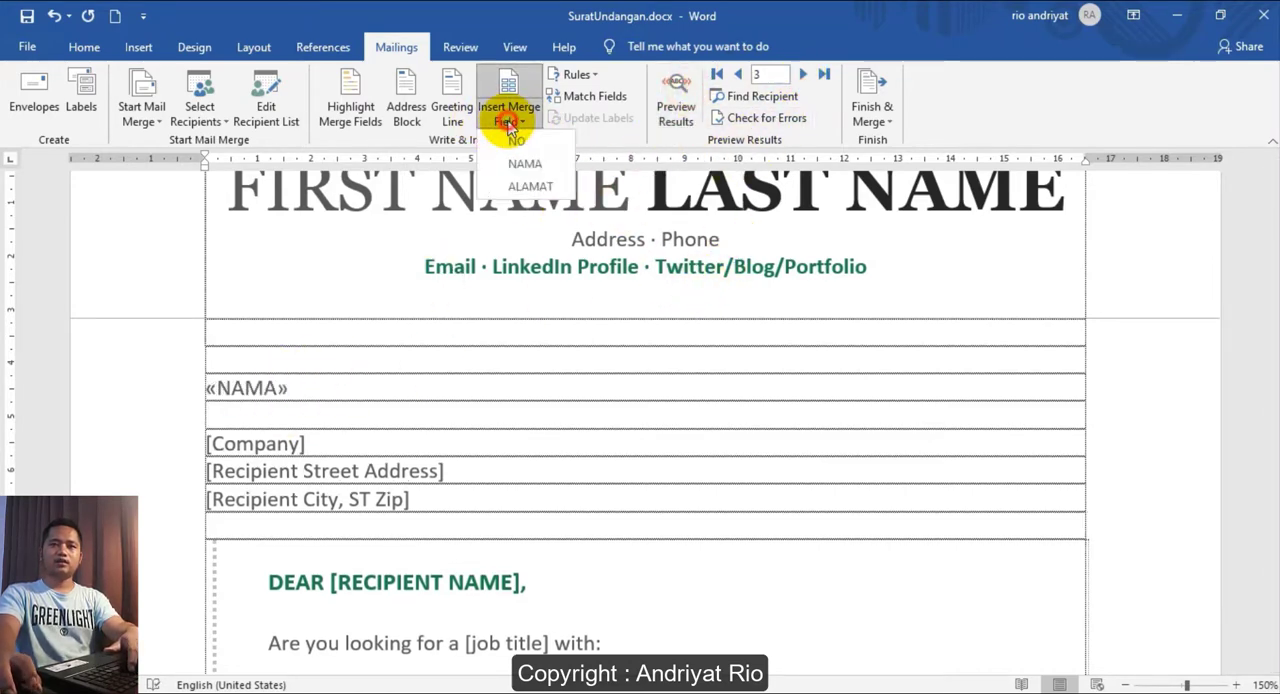
left_click(525, 190)
left_click(676, 100)
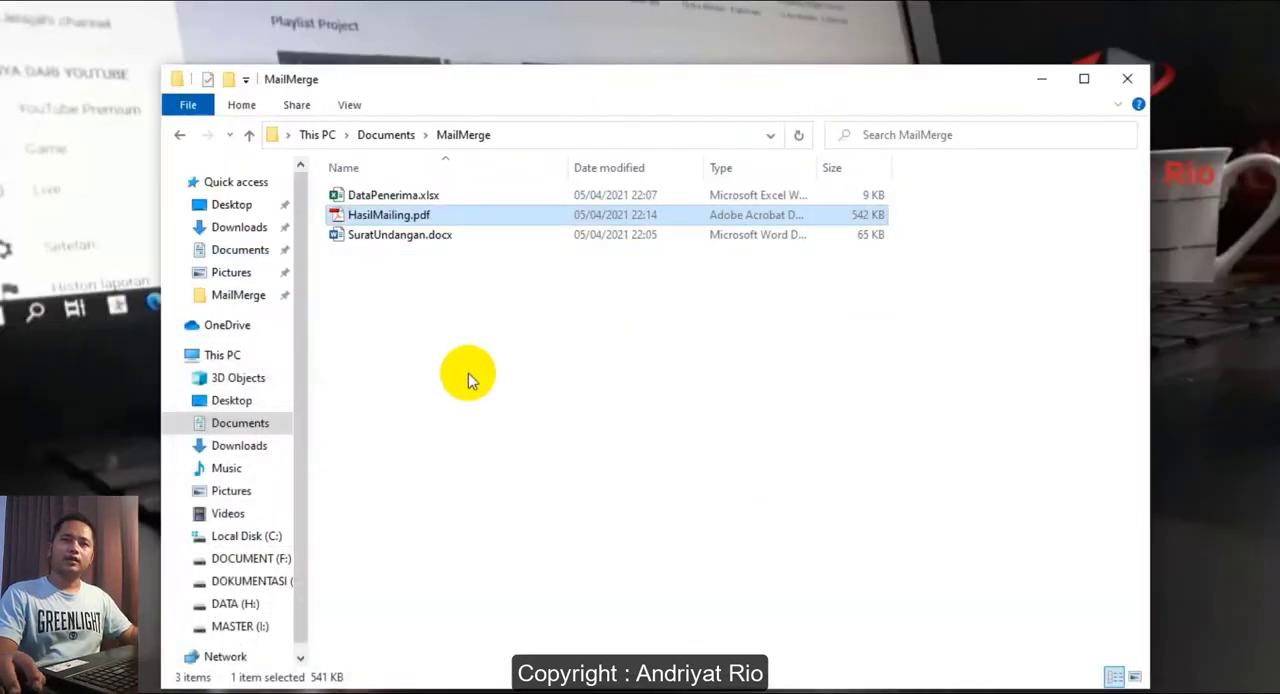
- Open the Mail Merge wizard in the letter, go back to recipient selection and choose to type a new list
left_click(408, 195)
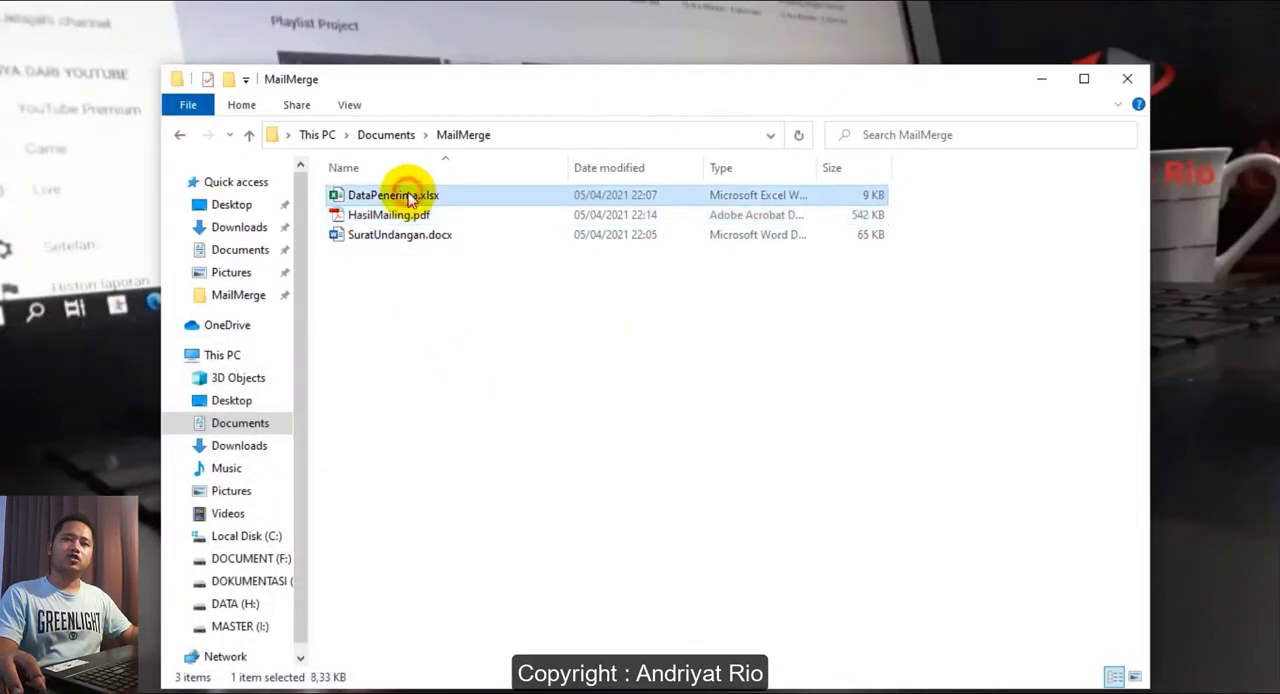
left_click(499, 352)
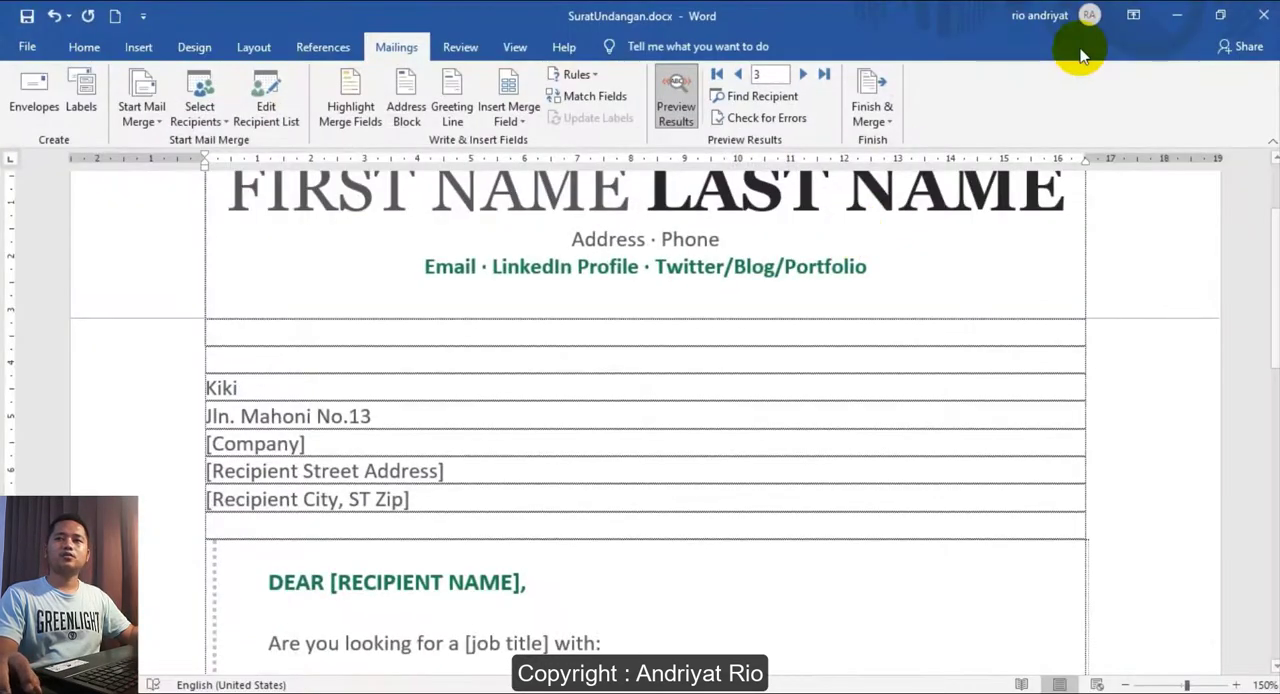
left_click(140, 118)
left_click(168, 280)
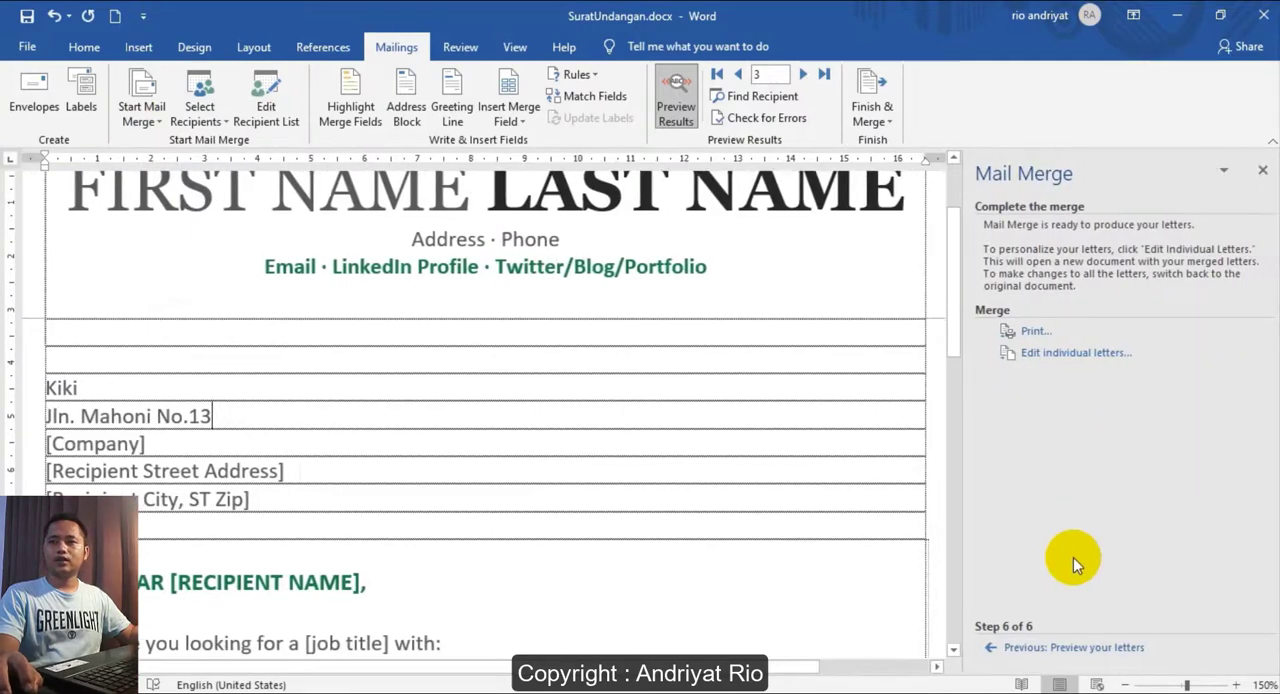
left_click(1019, 650)
left_click(1019, 650)
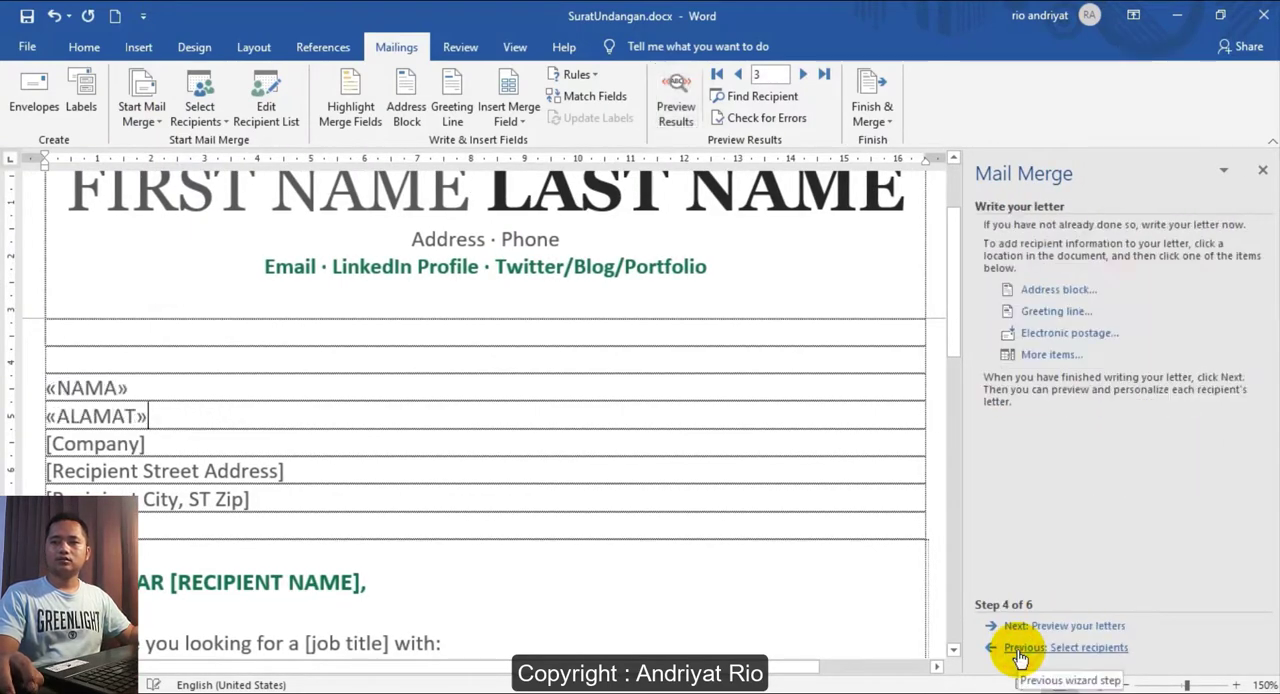
left_click(1019, 650)
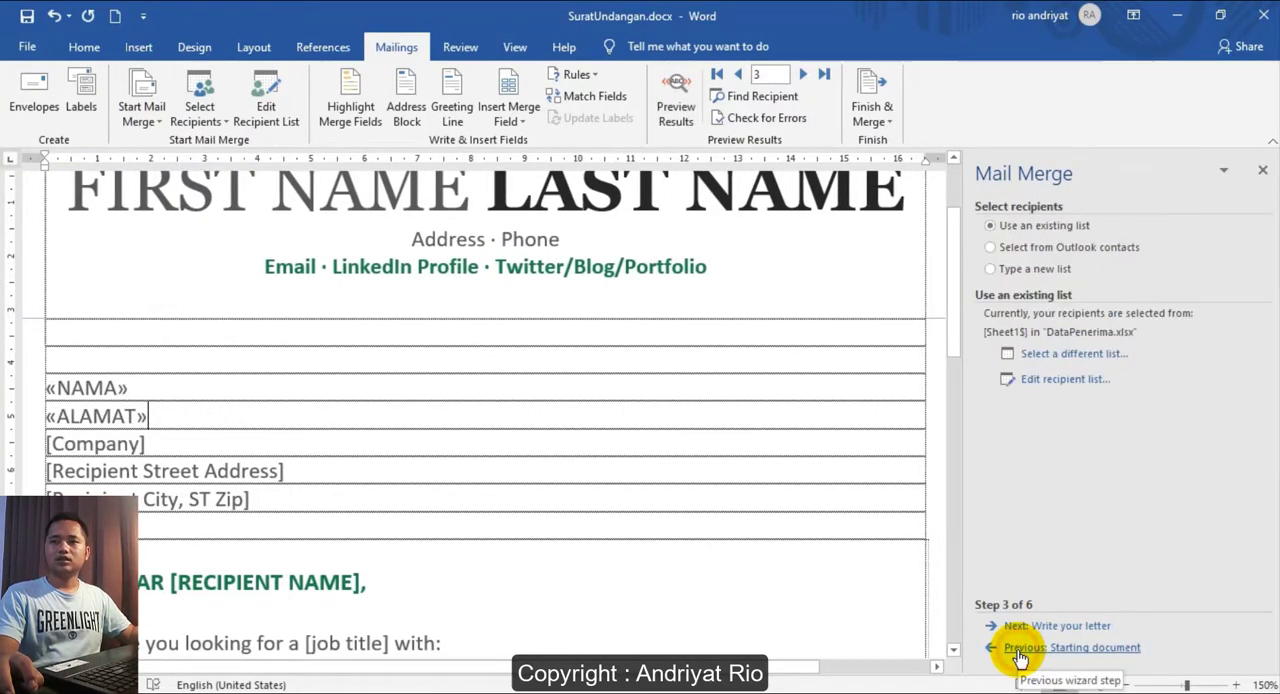
left_click(1031, 268)
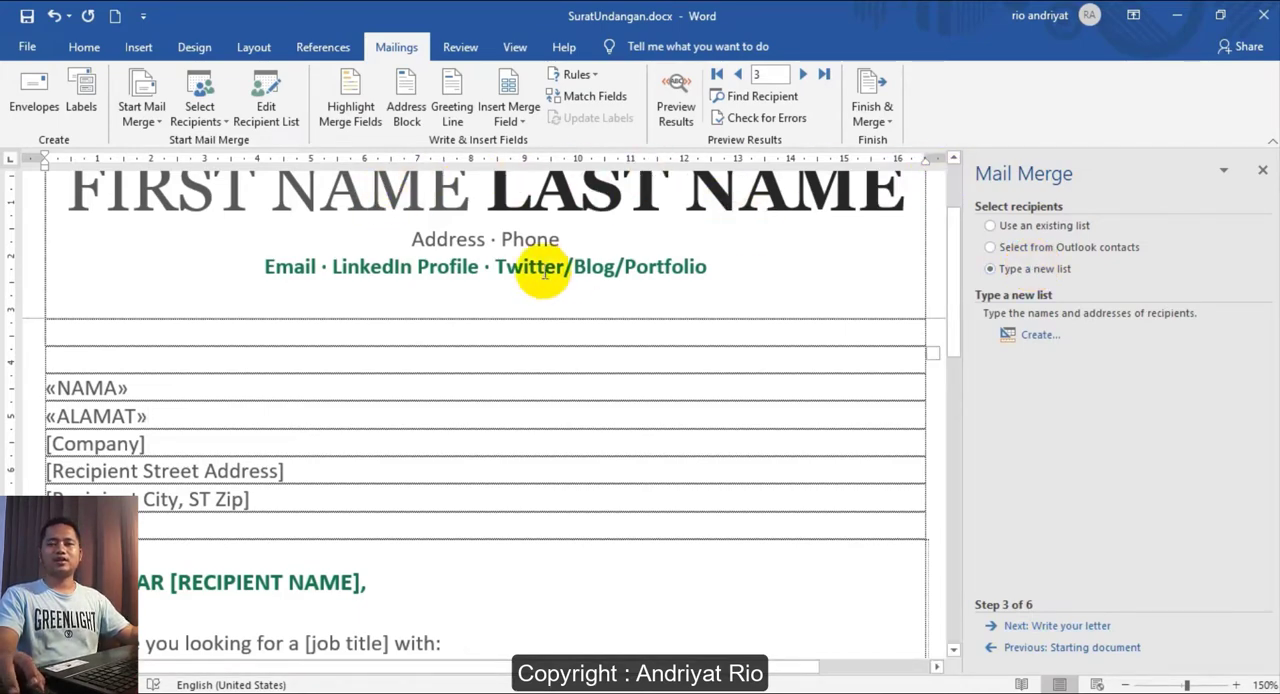
- Delete the NAMA and ALAMAT merge field lines above the [Company] line in the letter
left_click(178, 404)
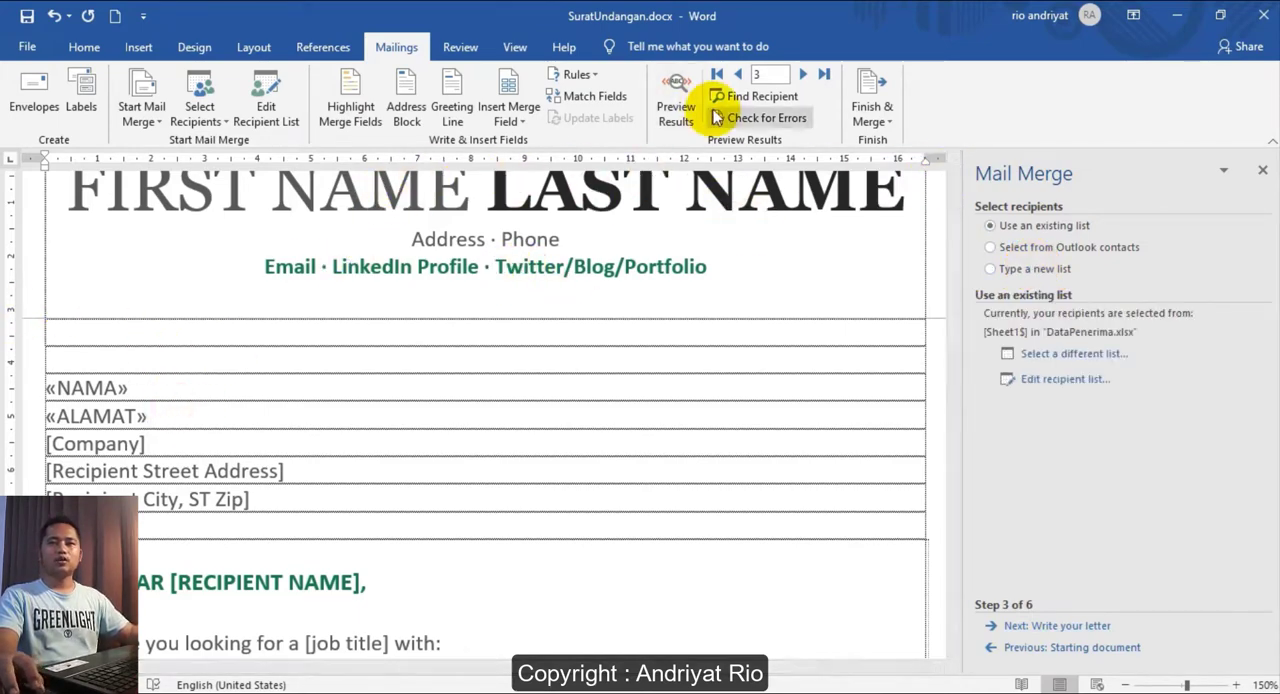
left_click_drag(200, 416, 15, 397)
key("Delete")
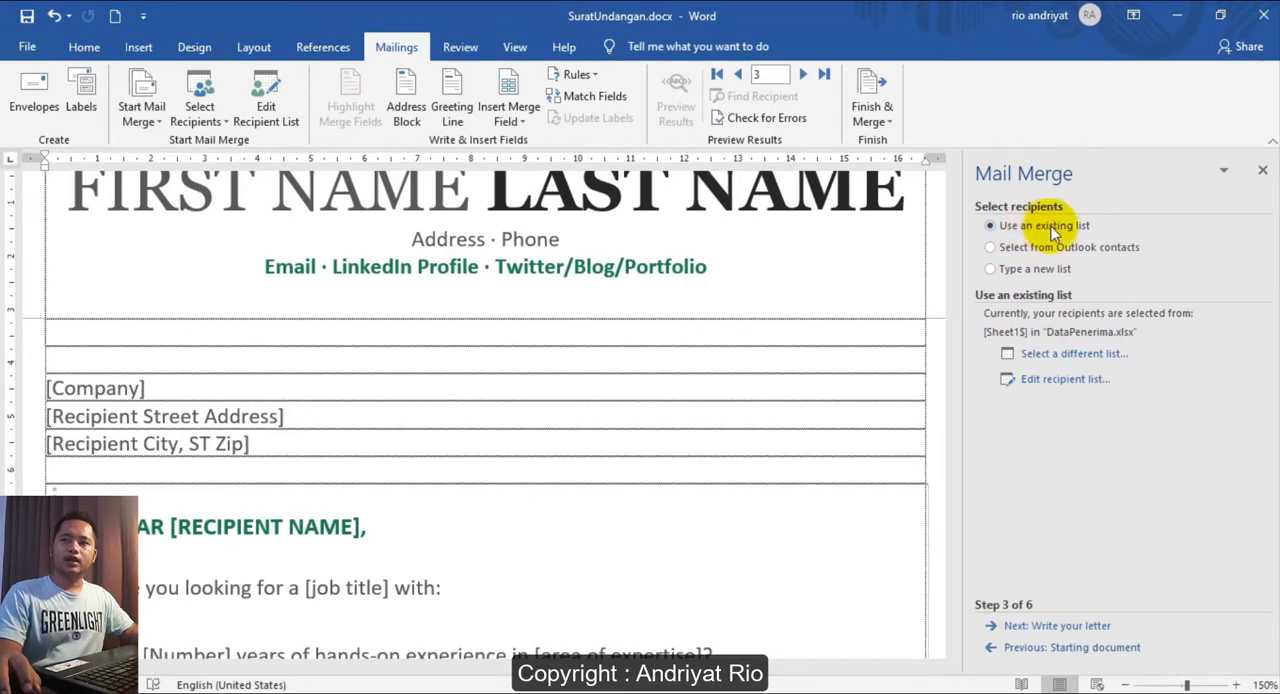
left_click(990, 270)
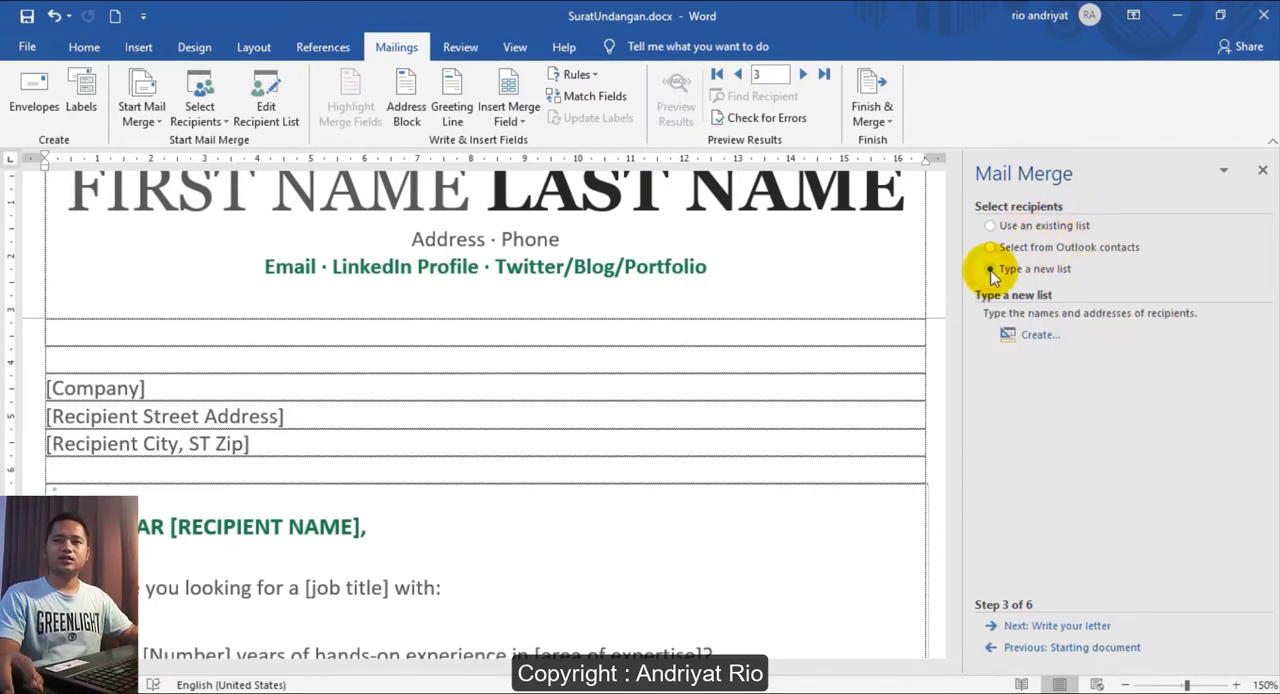
left_click(1038, 336)
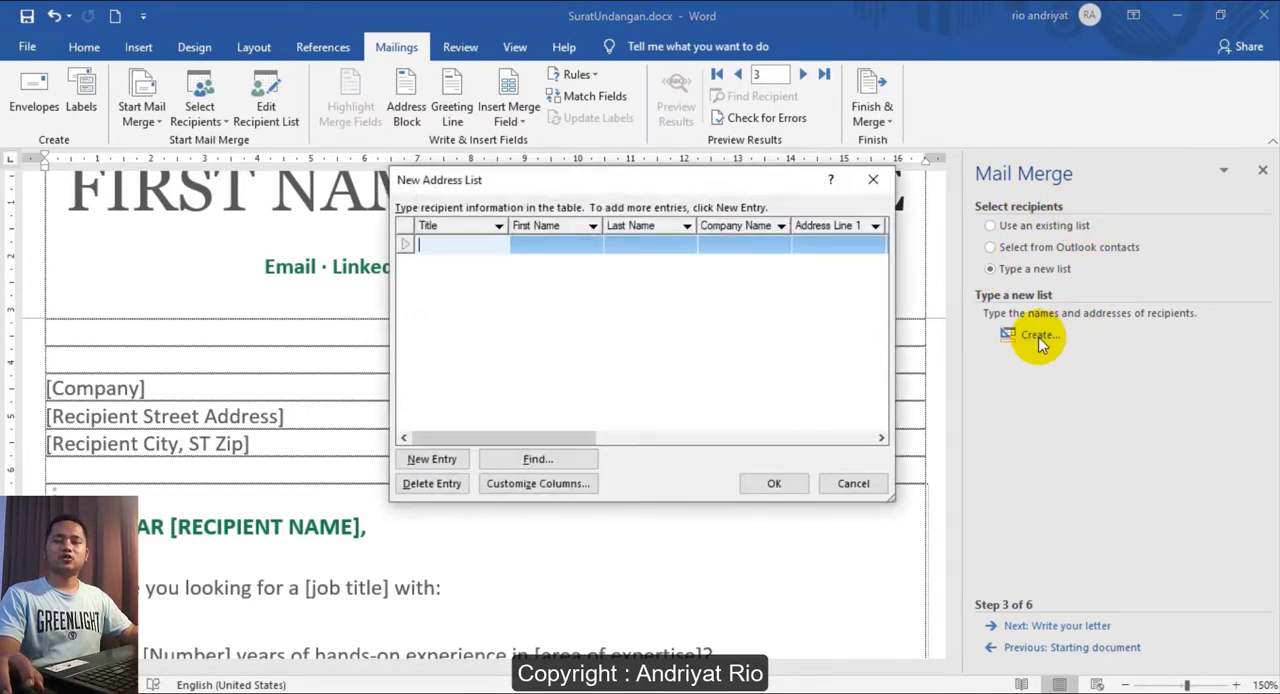
left_click(874, 179)
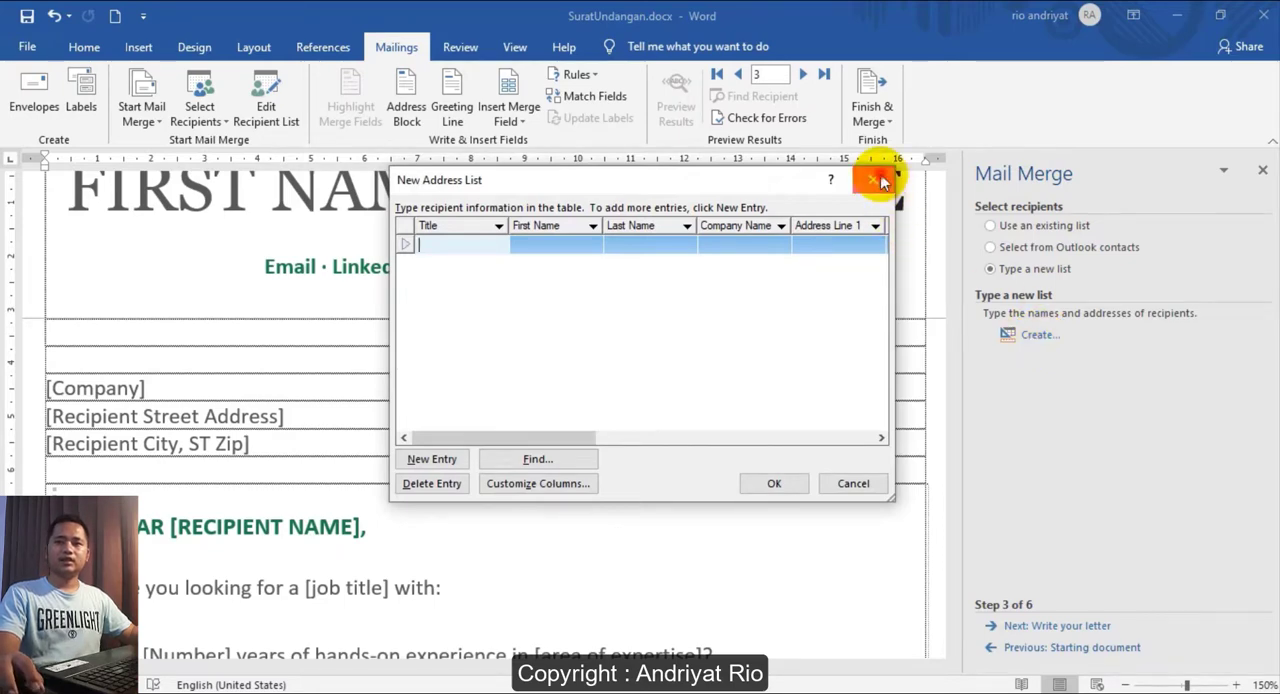
left_click(991, 225)
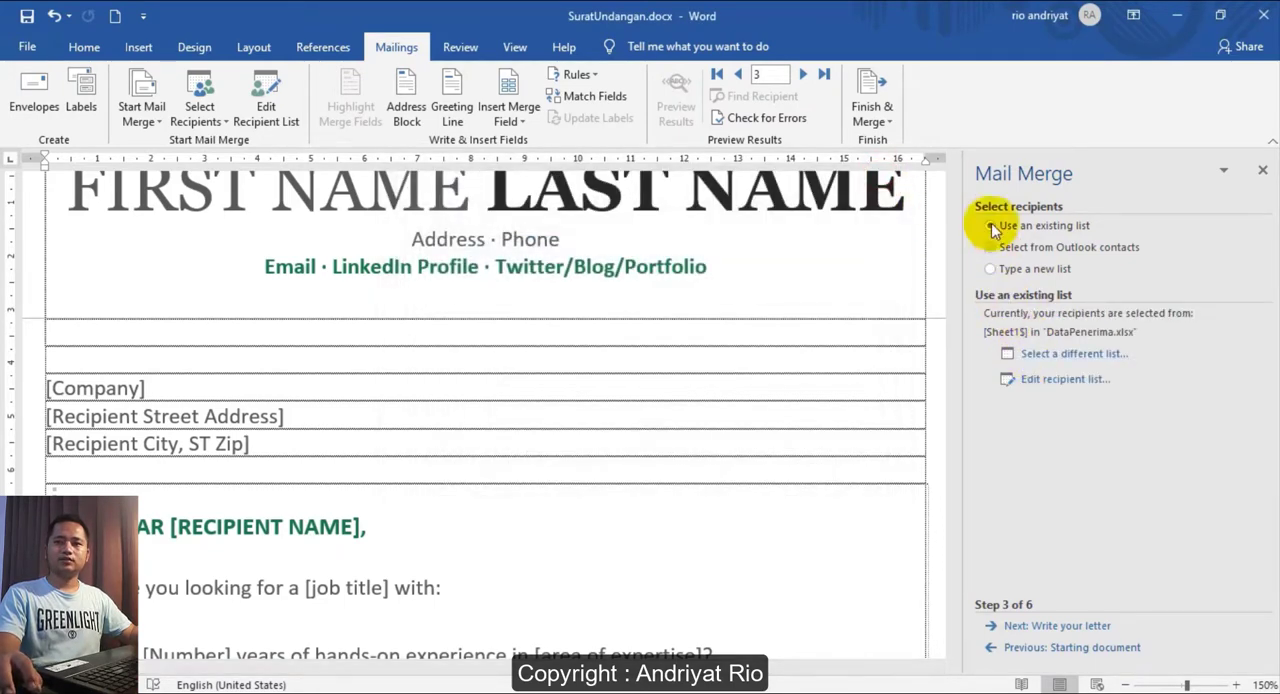
- Choose to type a new recipient list, start creating it and open the customization of its columns
left_click(1030, 269)
left_click(1034, 334)
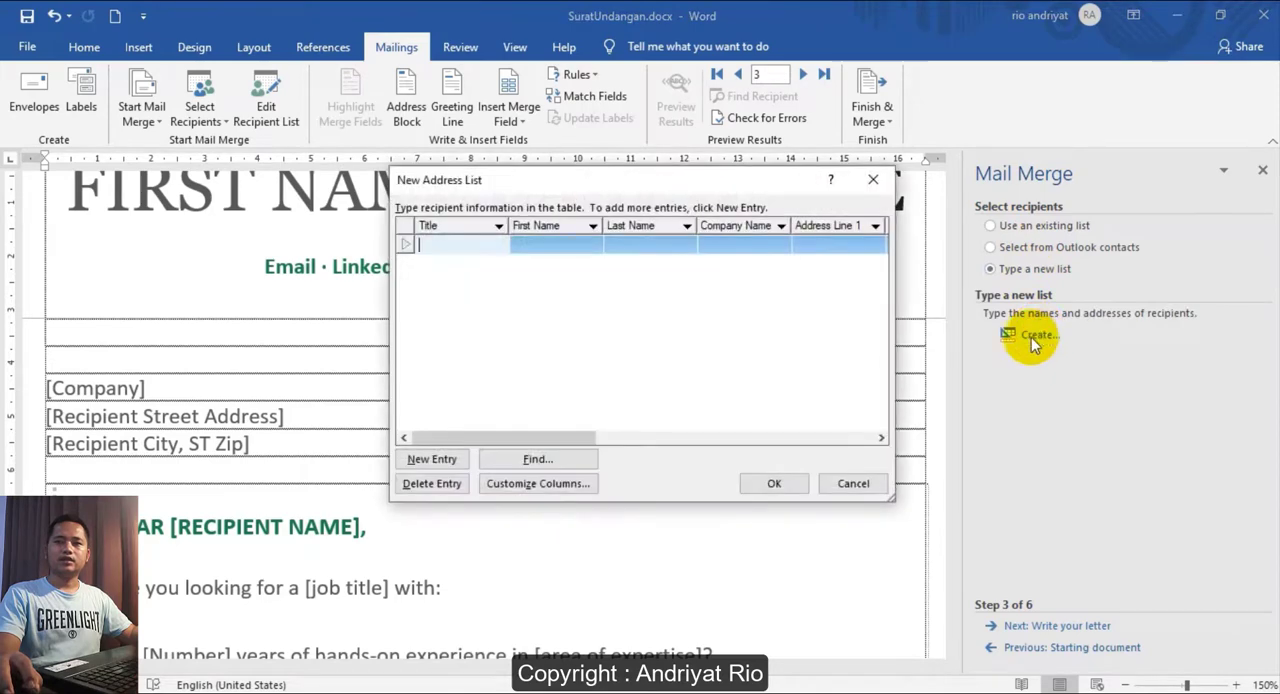
left_click_drag(488, 186, 380, 120)
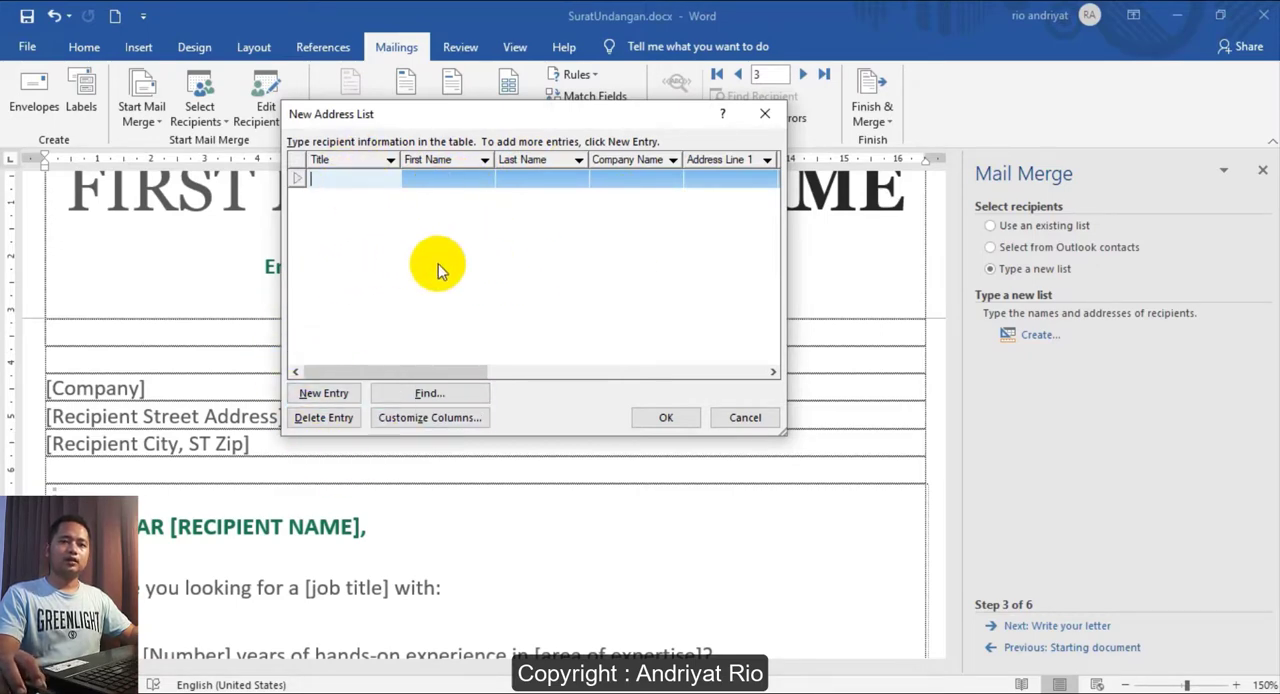
left_click(410, 419)
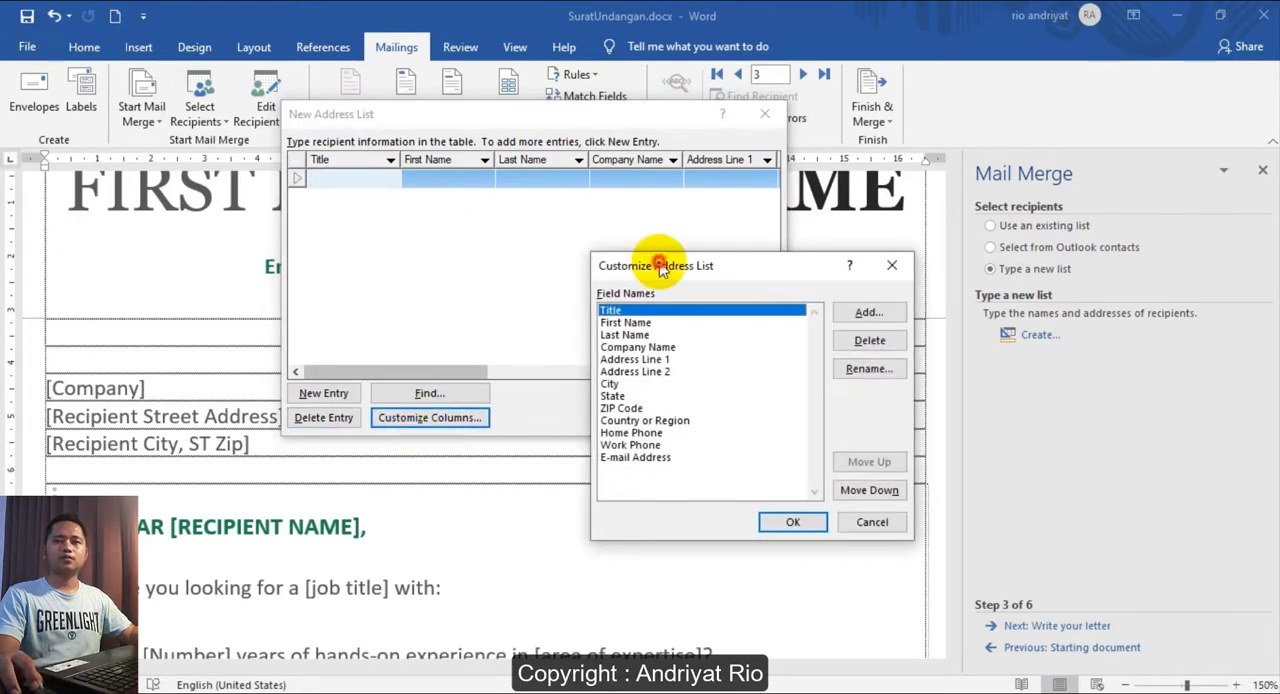
left_click_drag(660, 268, 694, 141)
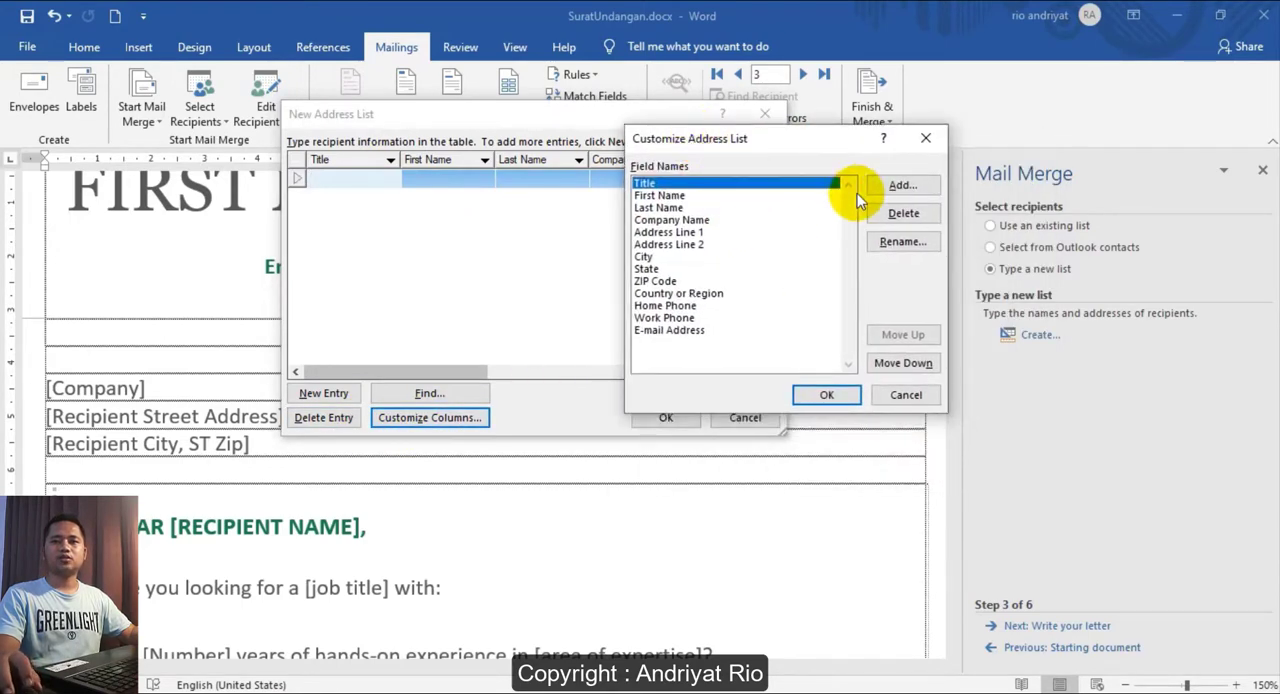
- Rename the Title field to Nama and add an Alamat field in the new address list's columns
left_click(884, 245)
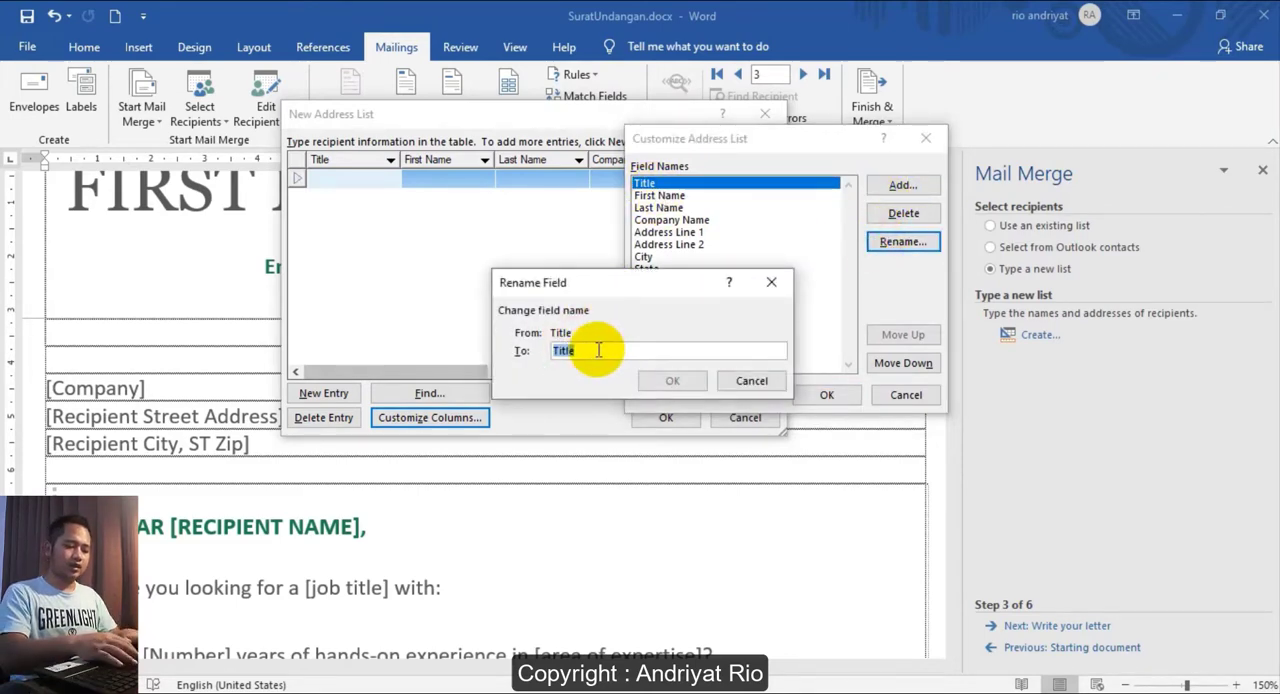
type("Nama")
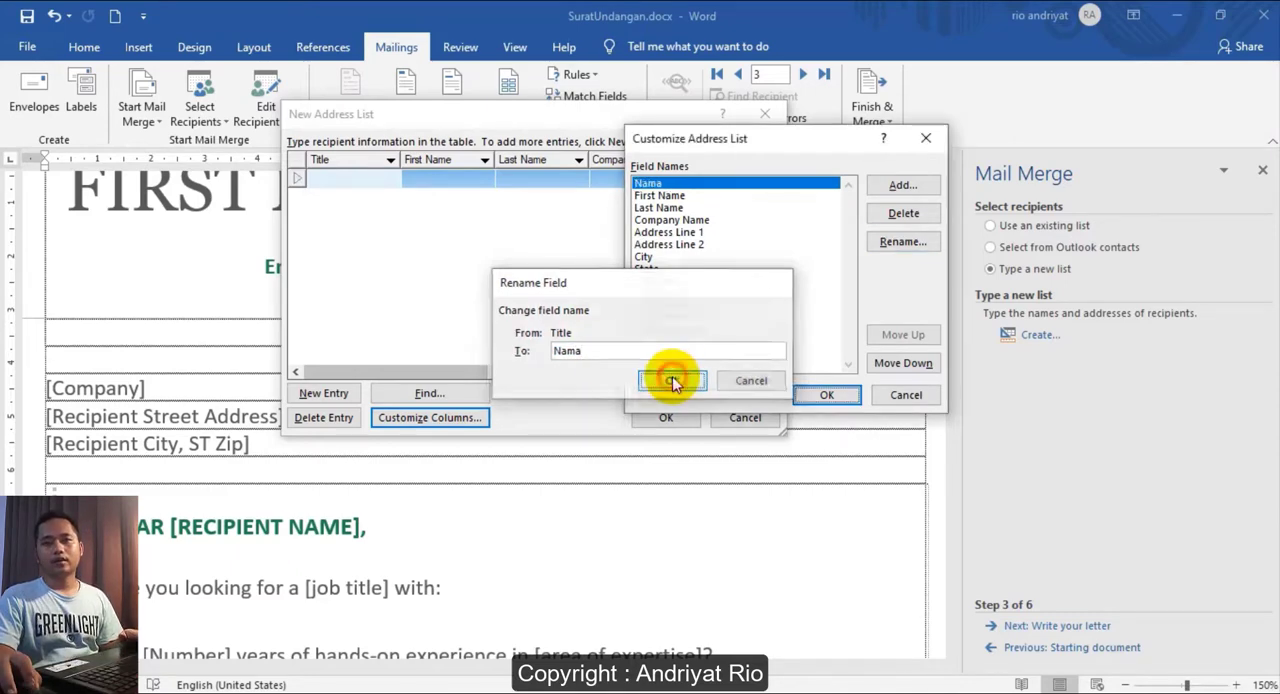
left_click(672, 378)
left_click(901, 185)
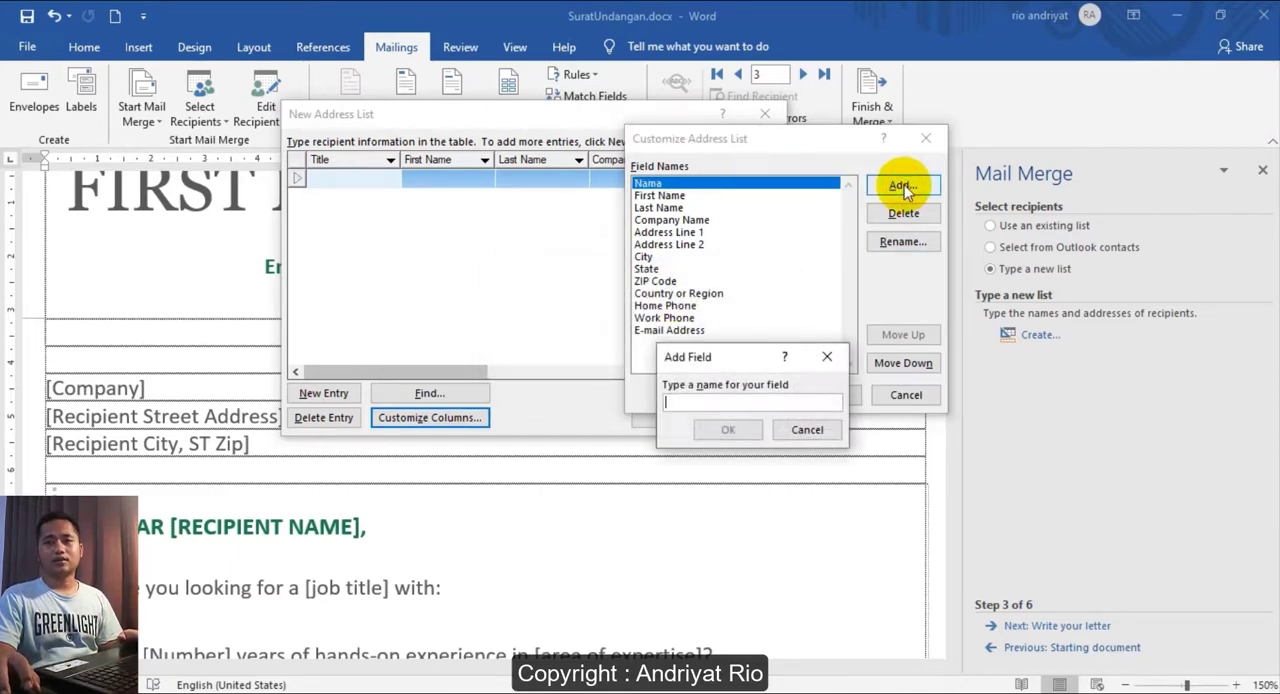
type("Alamat")
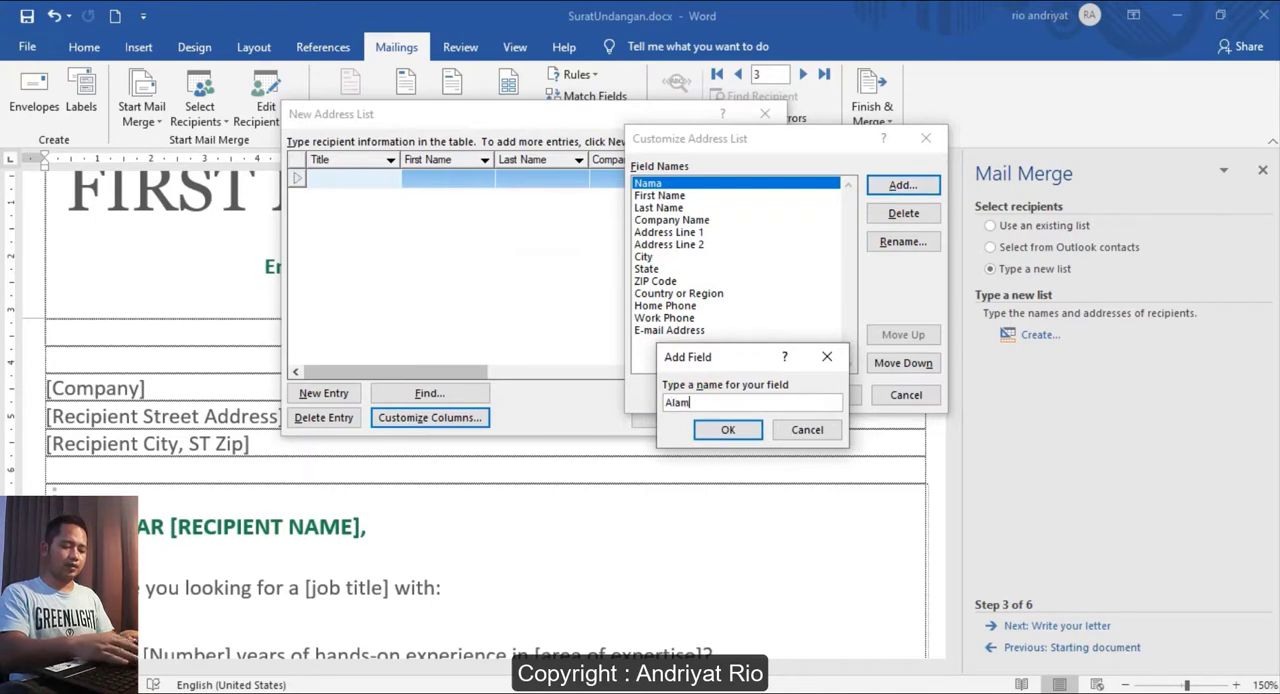
left_click(726, 431)
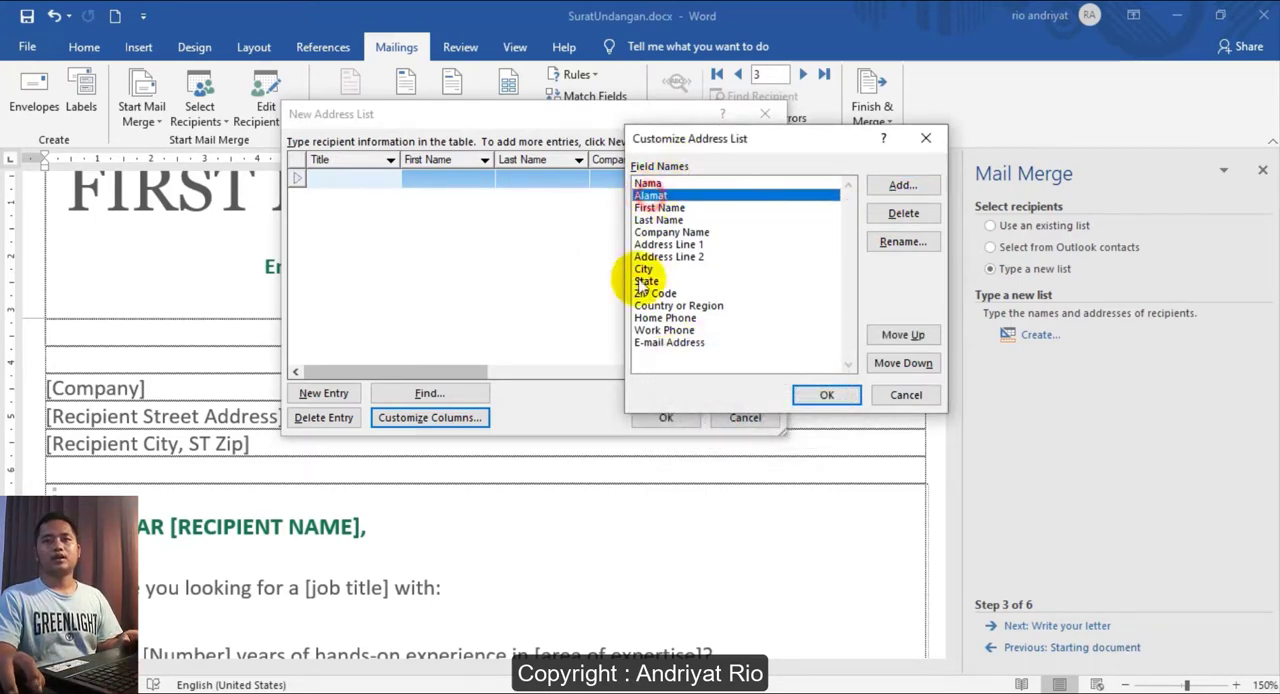
left_click(815, 394)
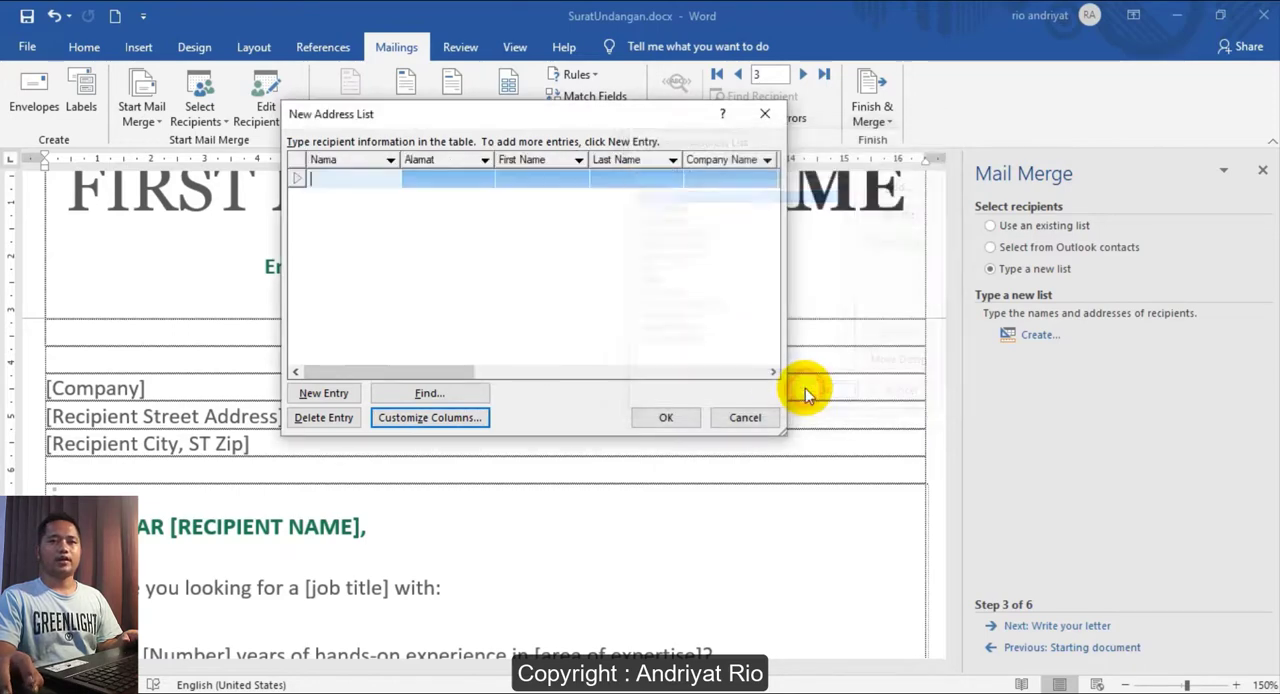
- Delete the E-mail Address and Home Phone fields from the new address list's columns
left_click(420, 418)
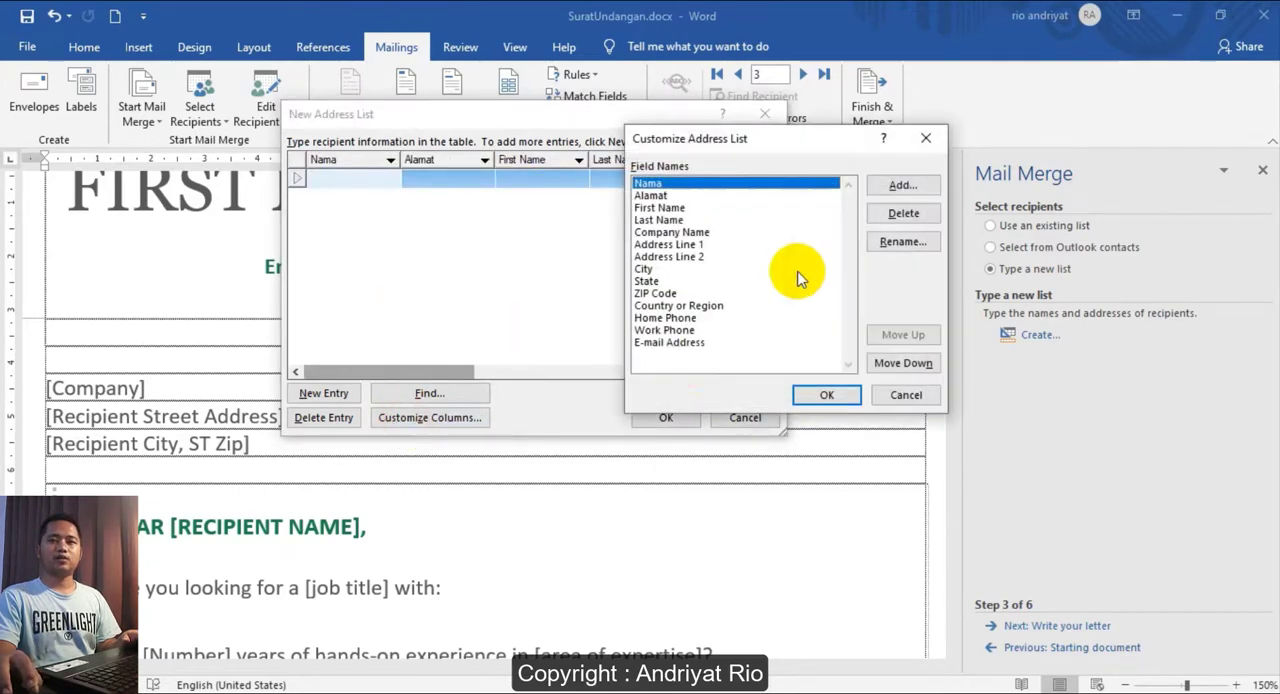
left_click(677, 268)
left_click(670, 245)
left_click(672, 318)
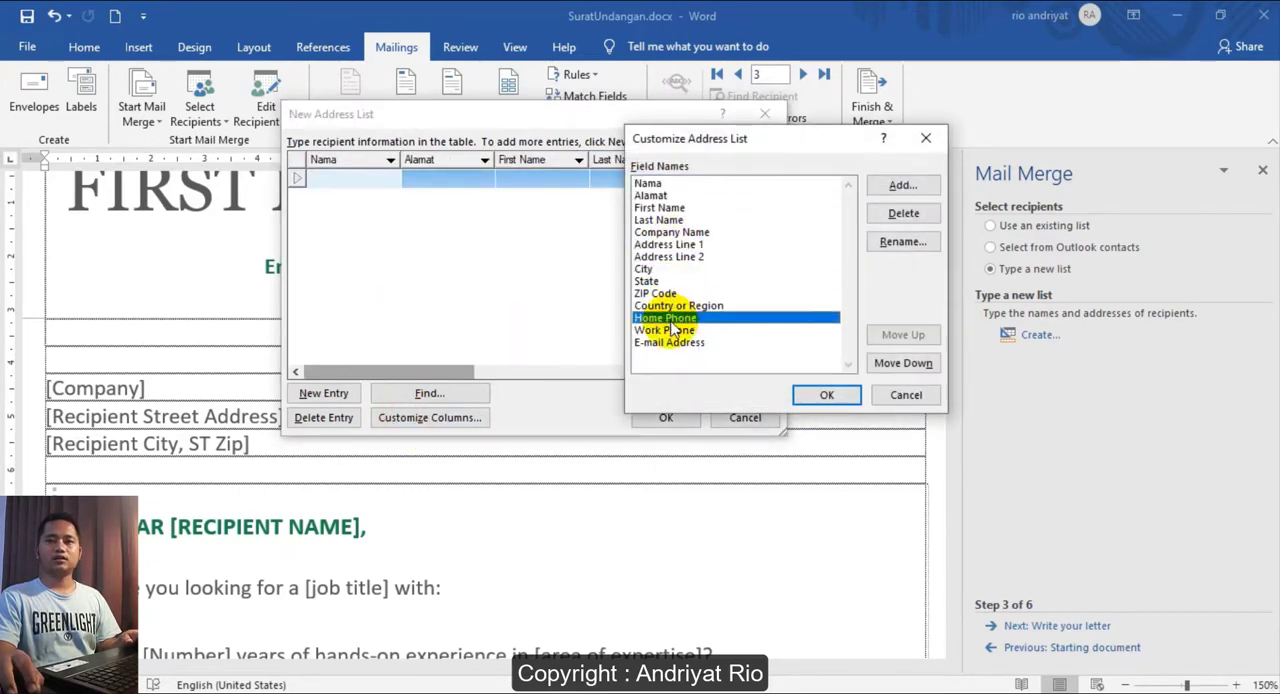
left_click(662, 347)
left_click(903, 213)
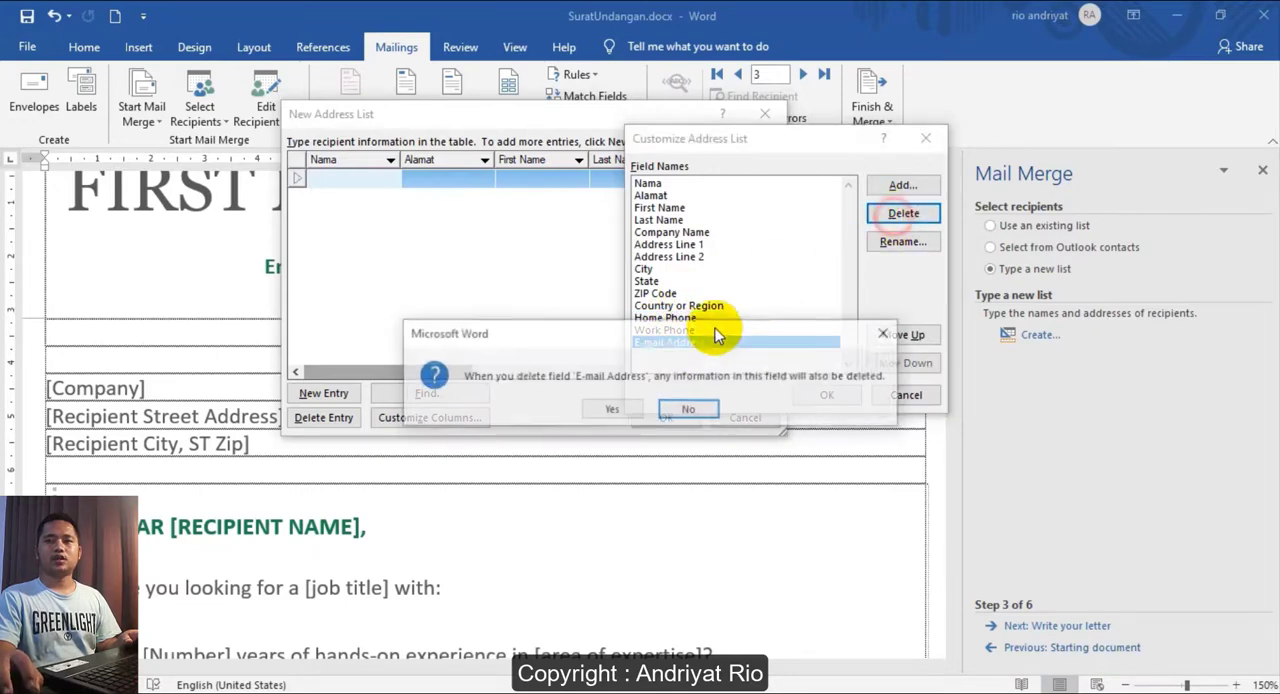
left_click(640, 405)
left_click(663, 318)
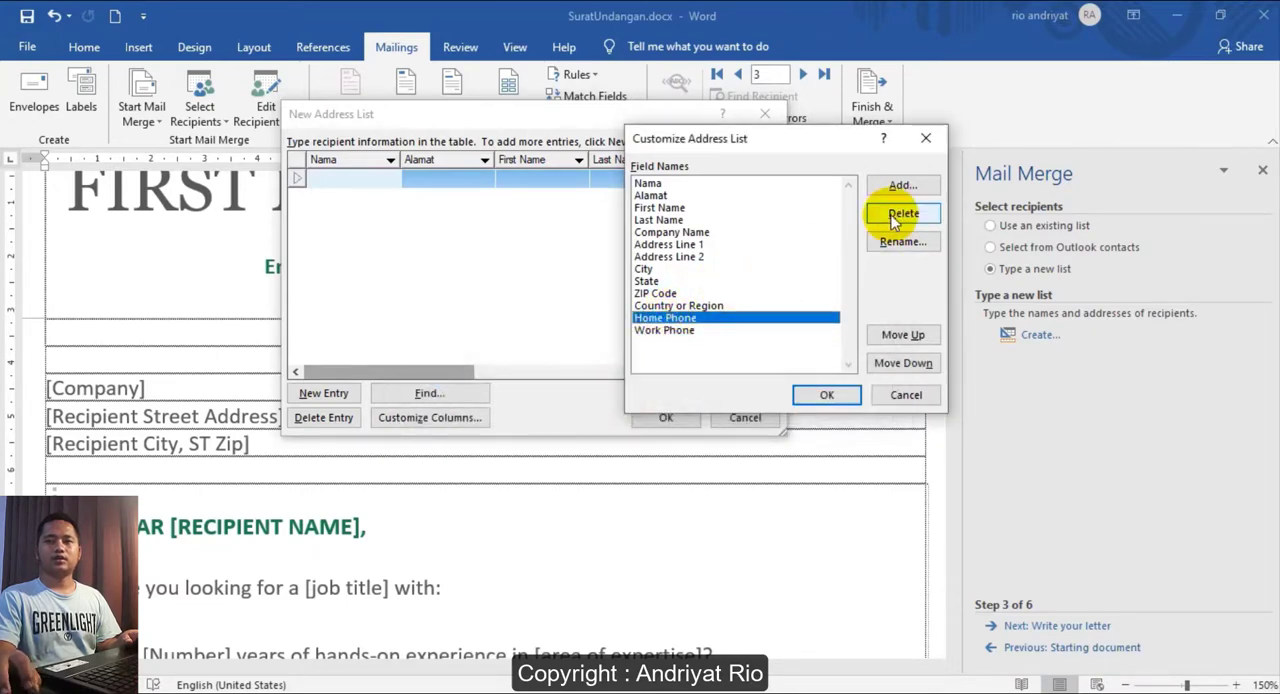
left_click(903, 213)
left_click(611, 409)
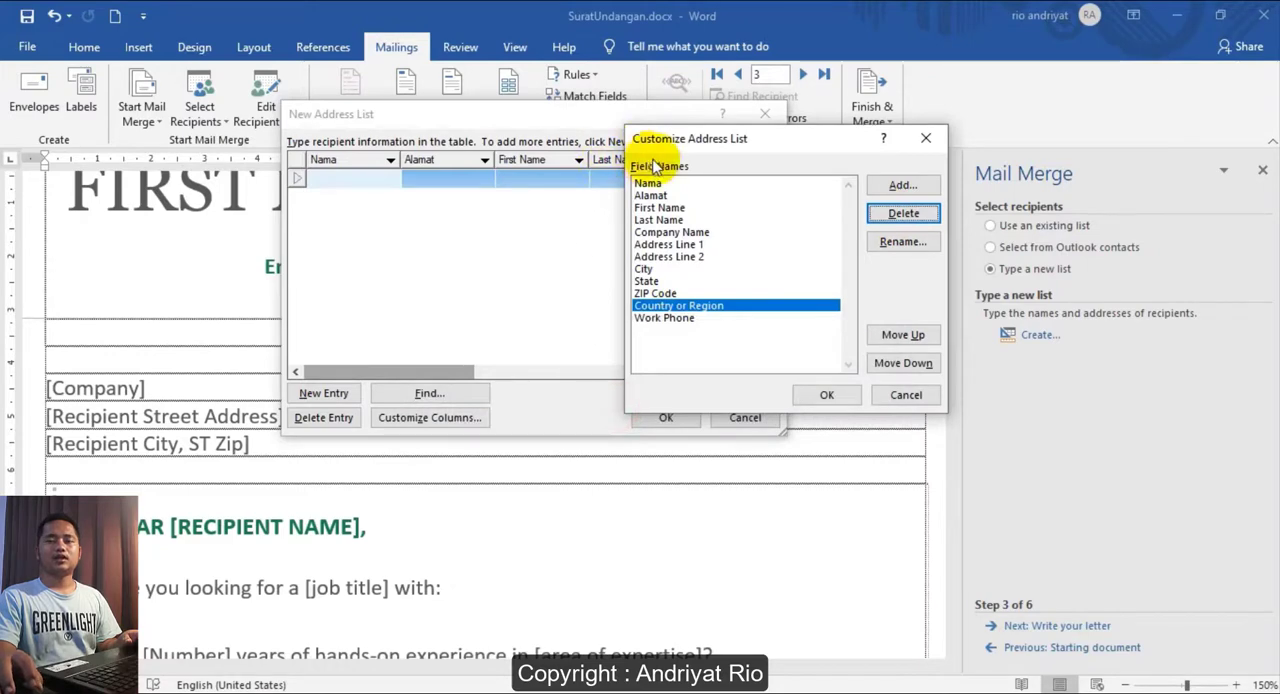
left_click(826, 394)
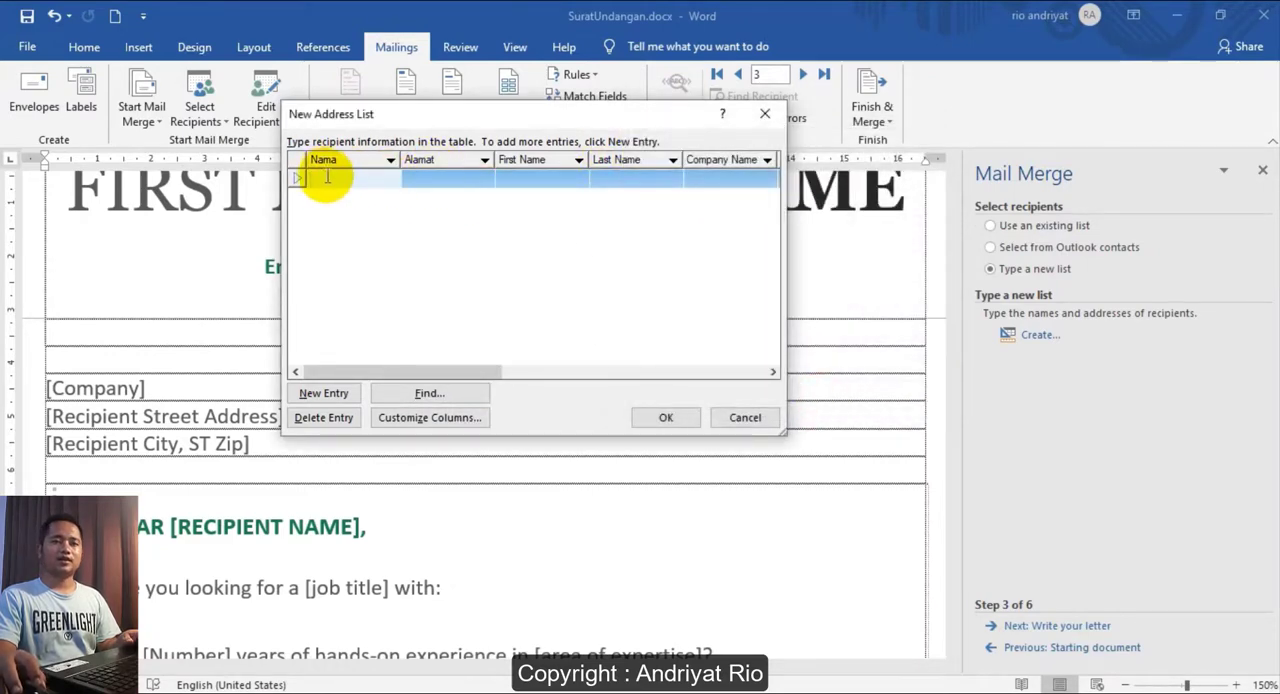
- Fill in the first entry of the address list with the recipient's name under Nama and street address under Alamat
type("A")
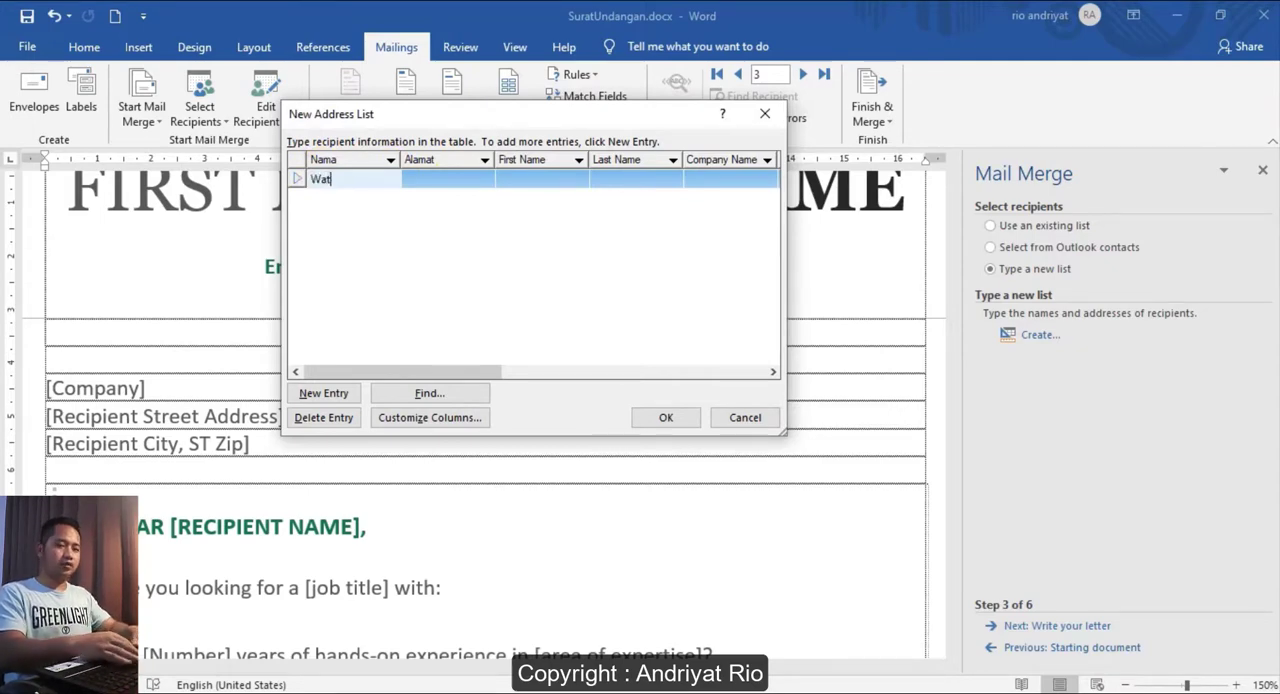
left_click(392, 185)
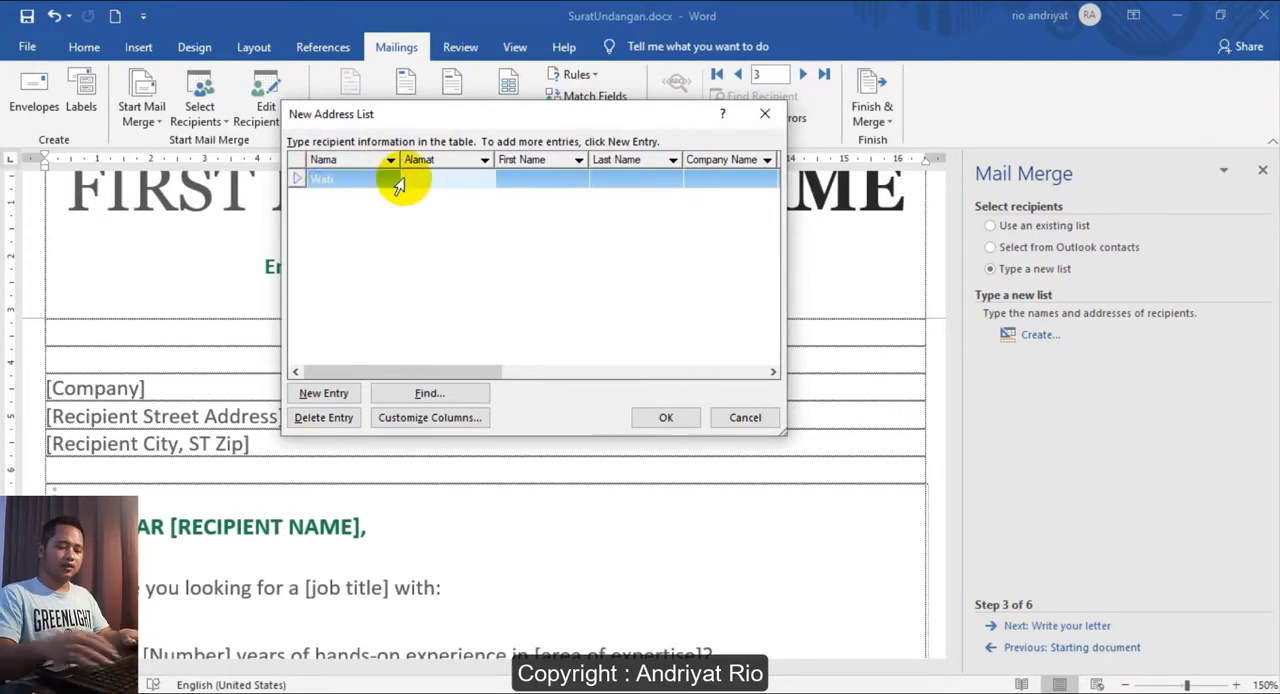
type("Jati Raya No.11")
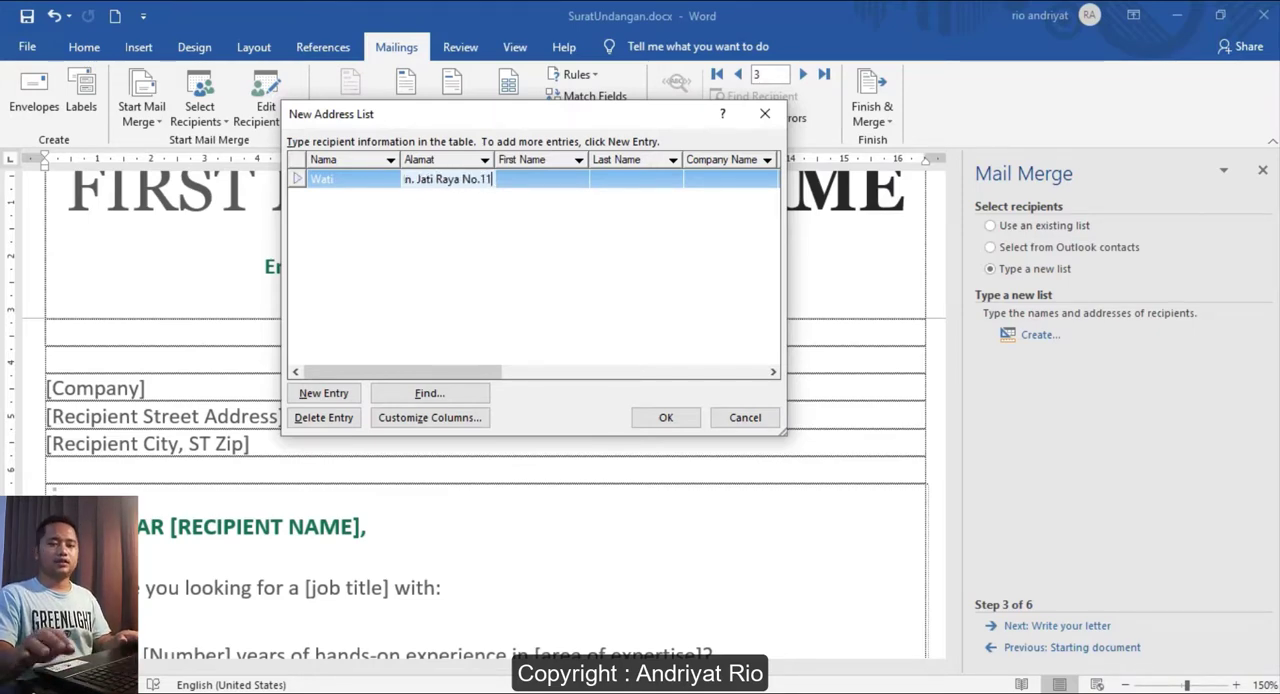
- Add a second entry to the address list with another recipient's name and street address
left_click(324, 394)
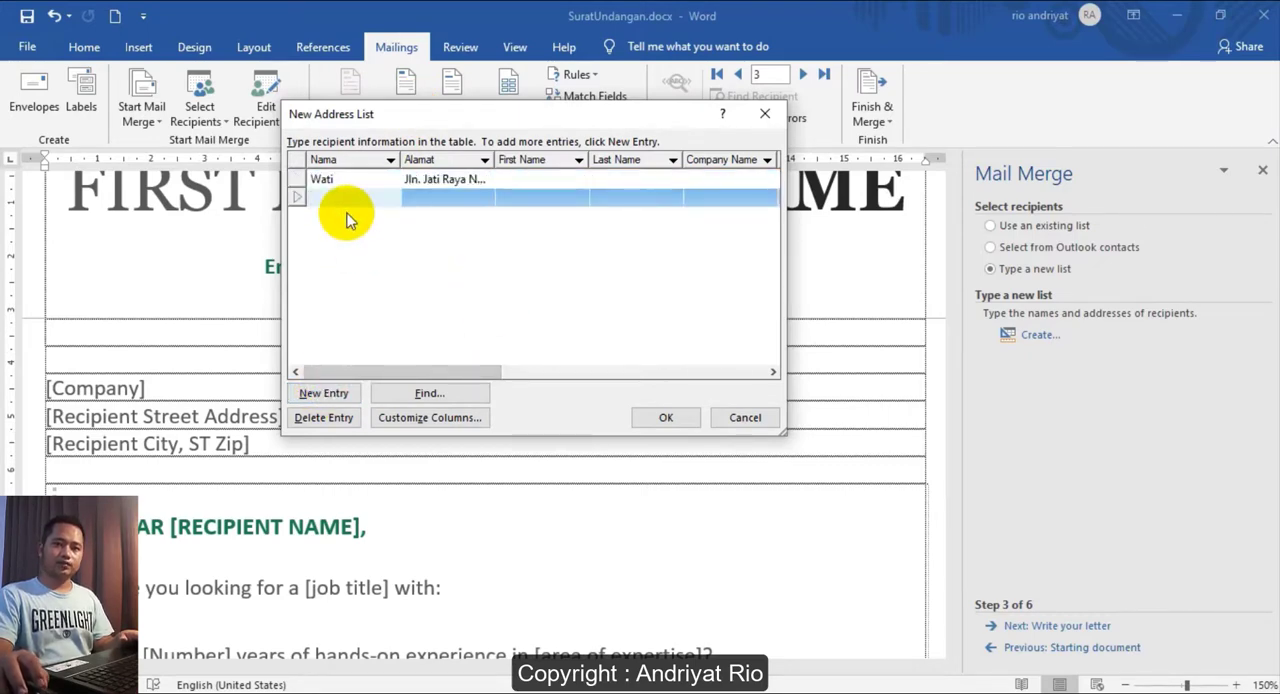
type("S")
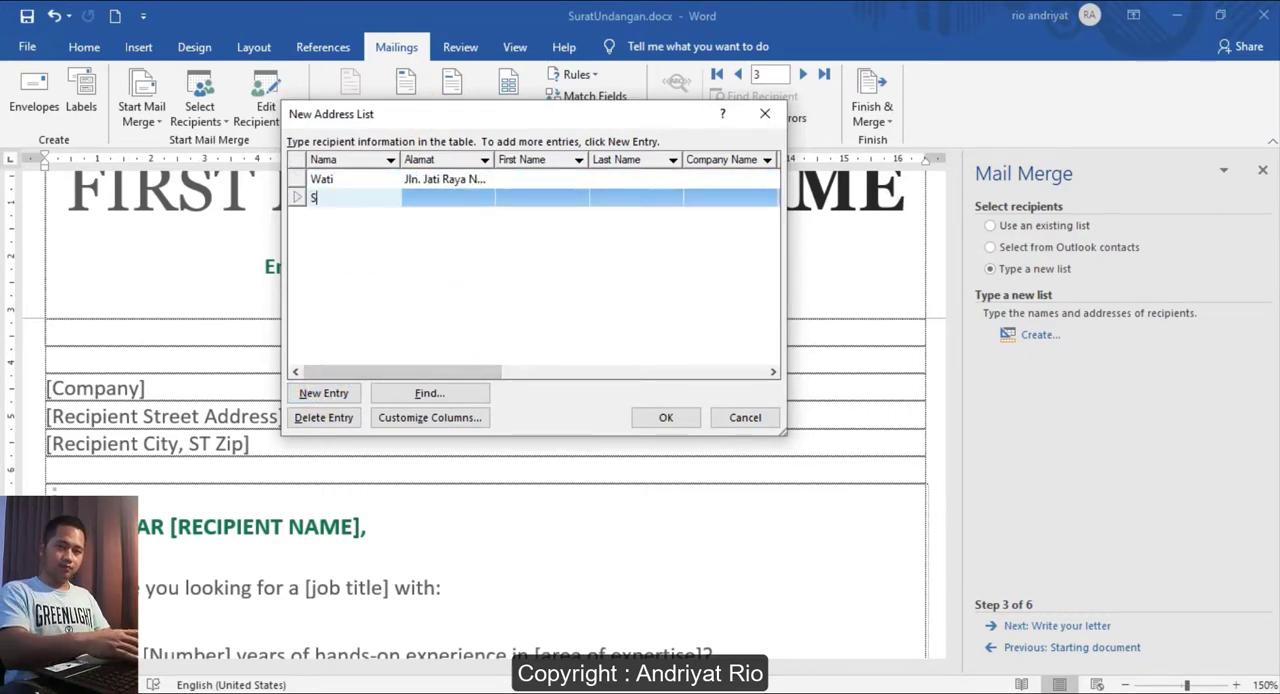
type("usan")
key("Tab")
type("J")
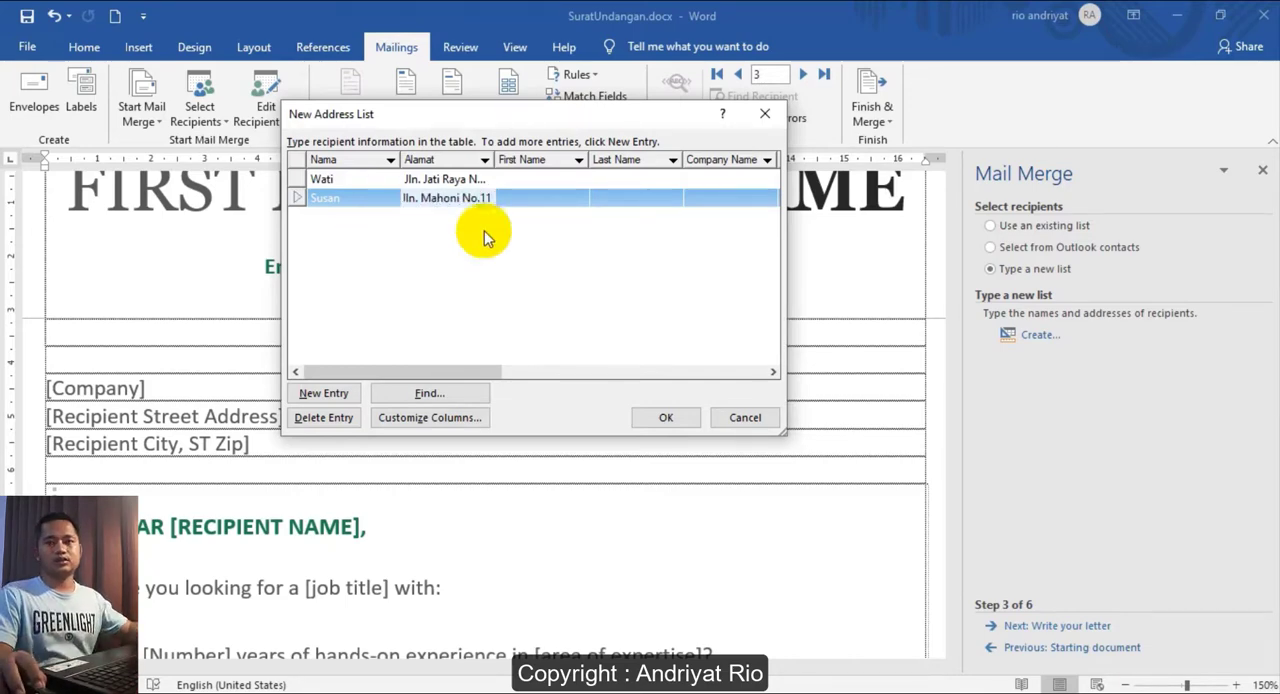
left_click(350, 178)
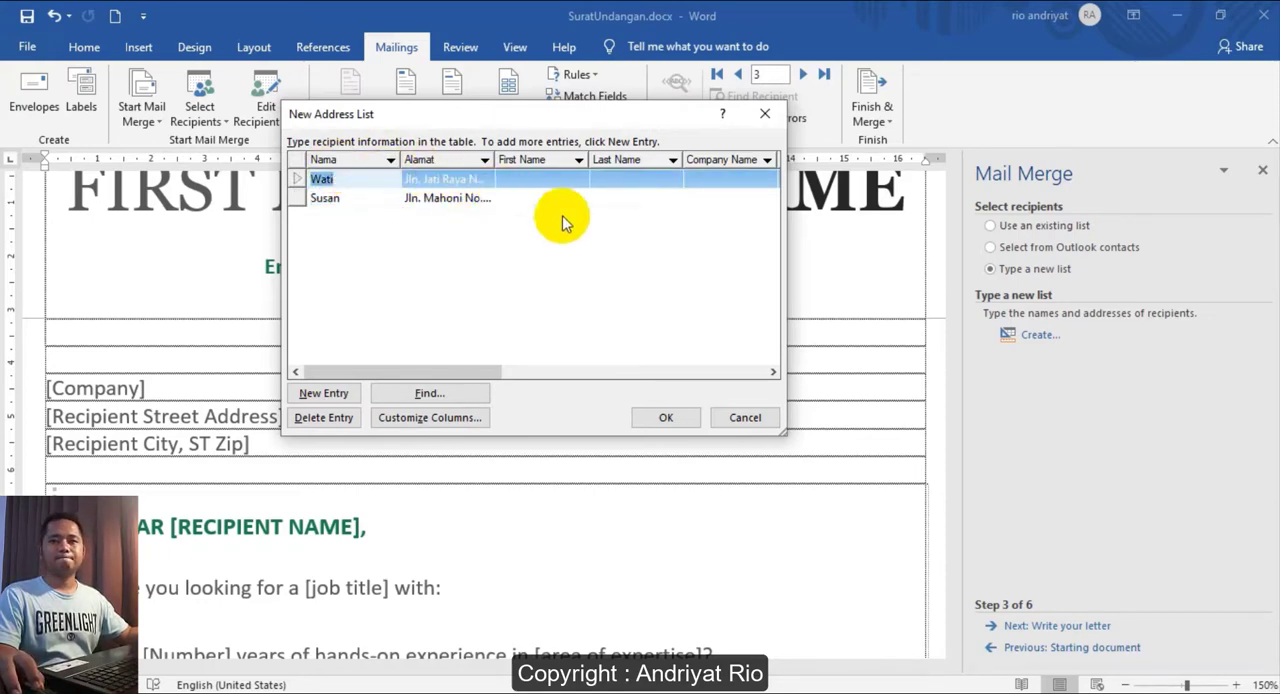
- Save the address list as DataPenerima in the MailMerge folder under Documents and accept its recipients for the merge
left_click(668, 418)
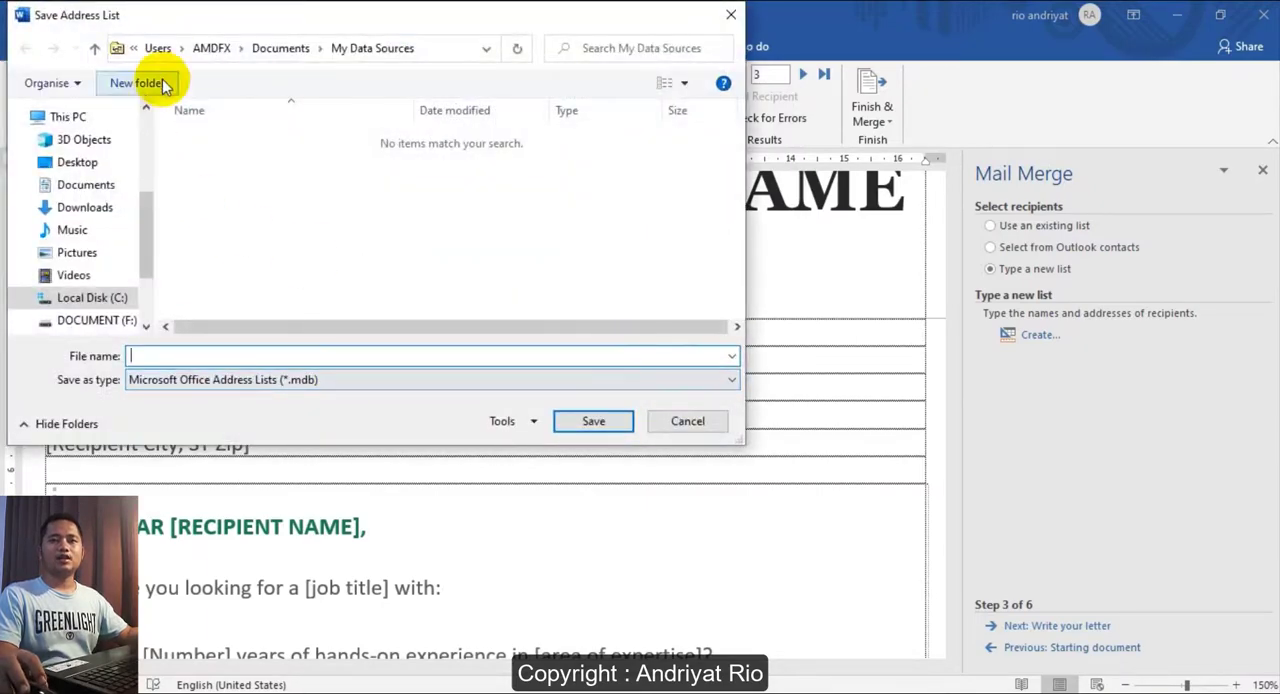
left_click_drag(250, 29, 428, 40)
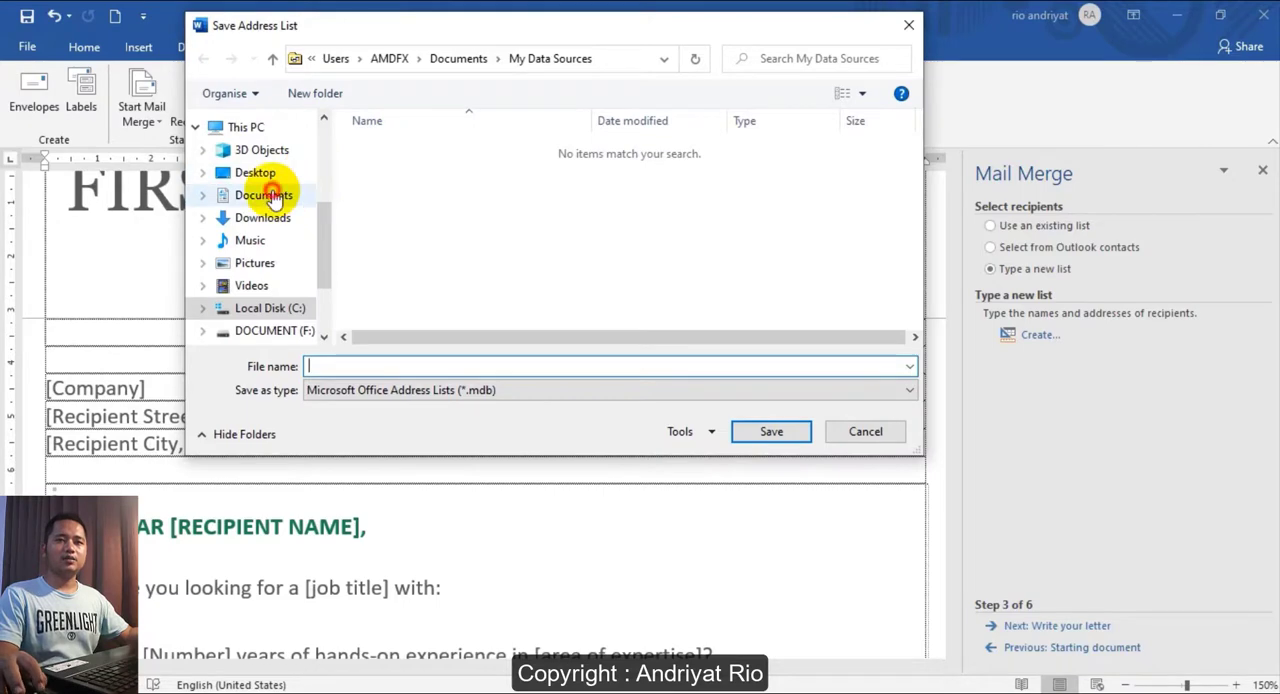
left_click(260, 195)
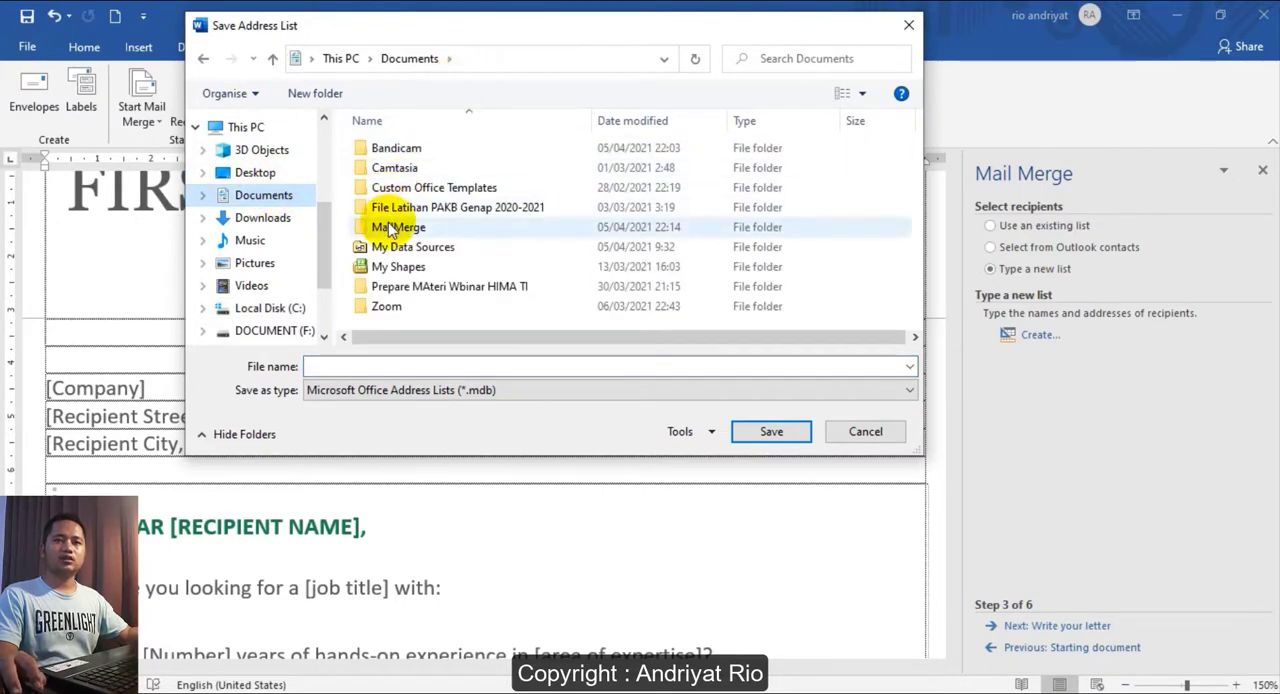
double_click(390, 228)
left_click(361, 365)
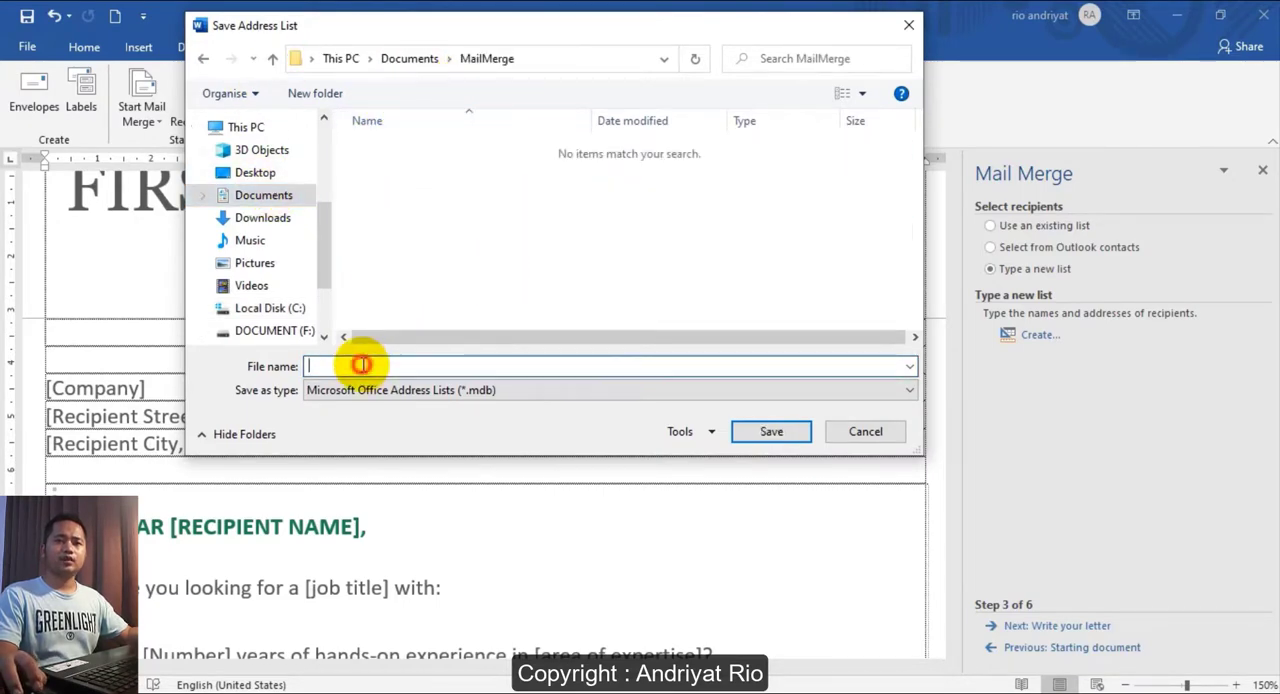
type("data")
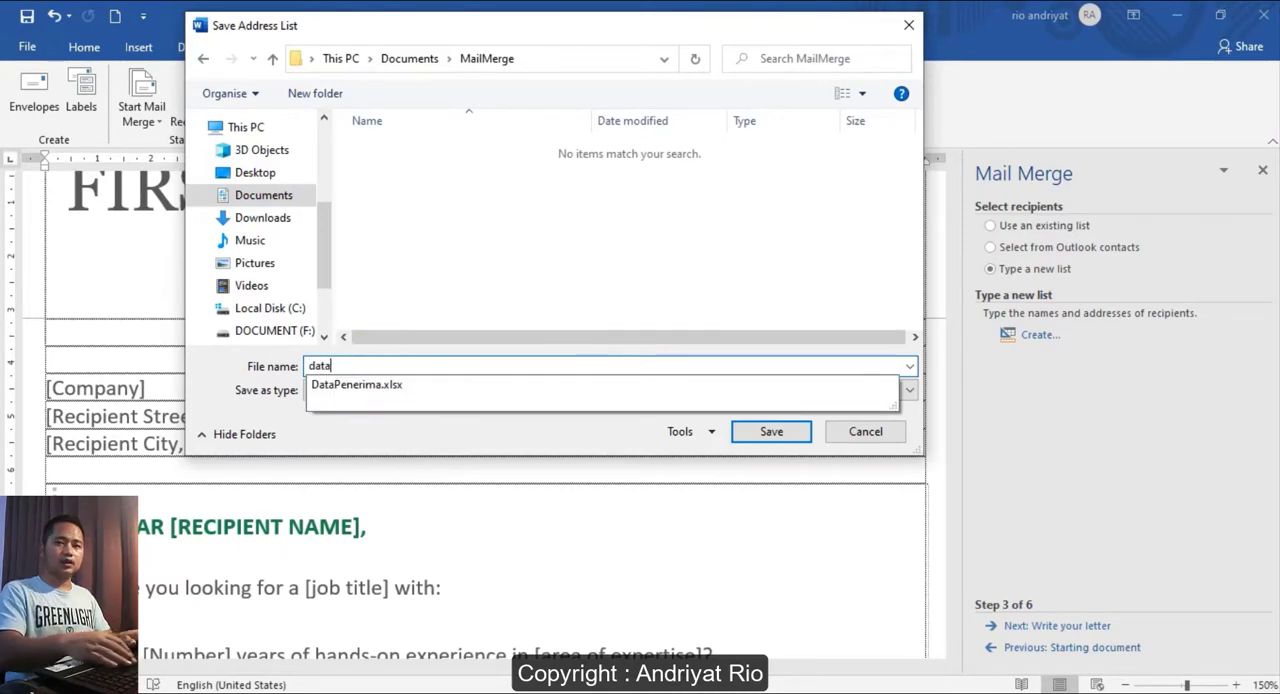
key("Down")
key("BackSpace")
key("BackSpace")
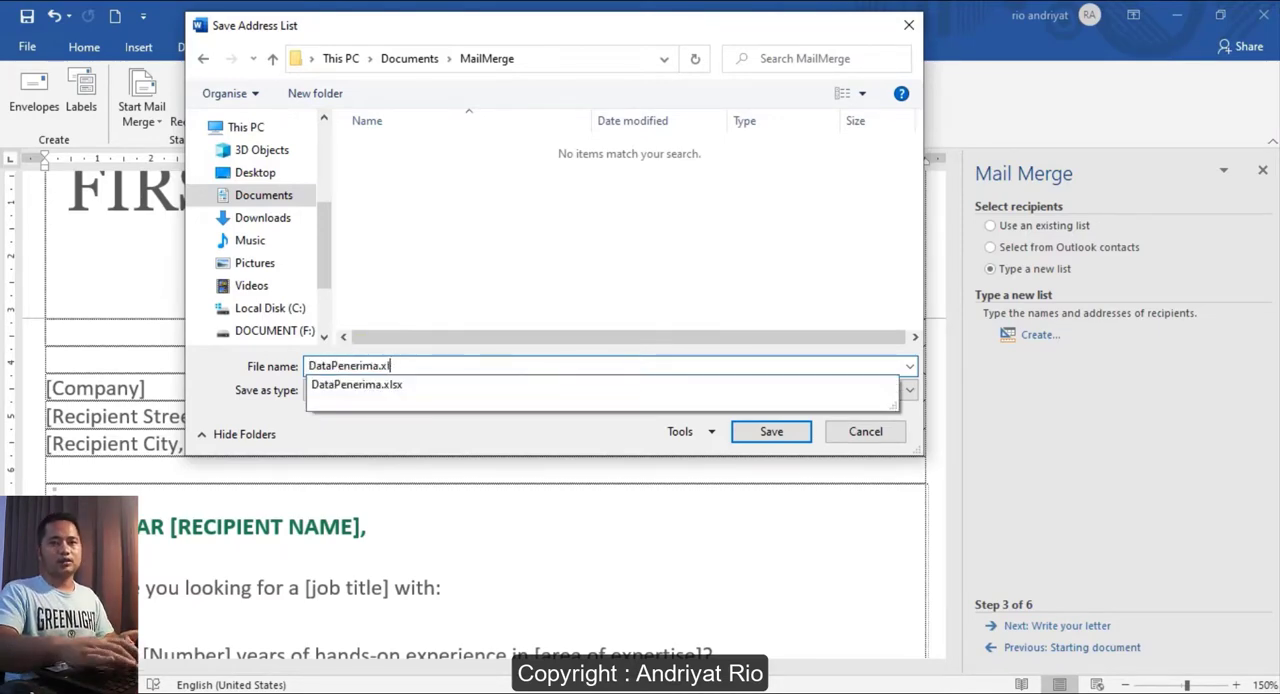
left_click(404, 434)
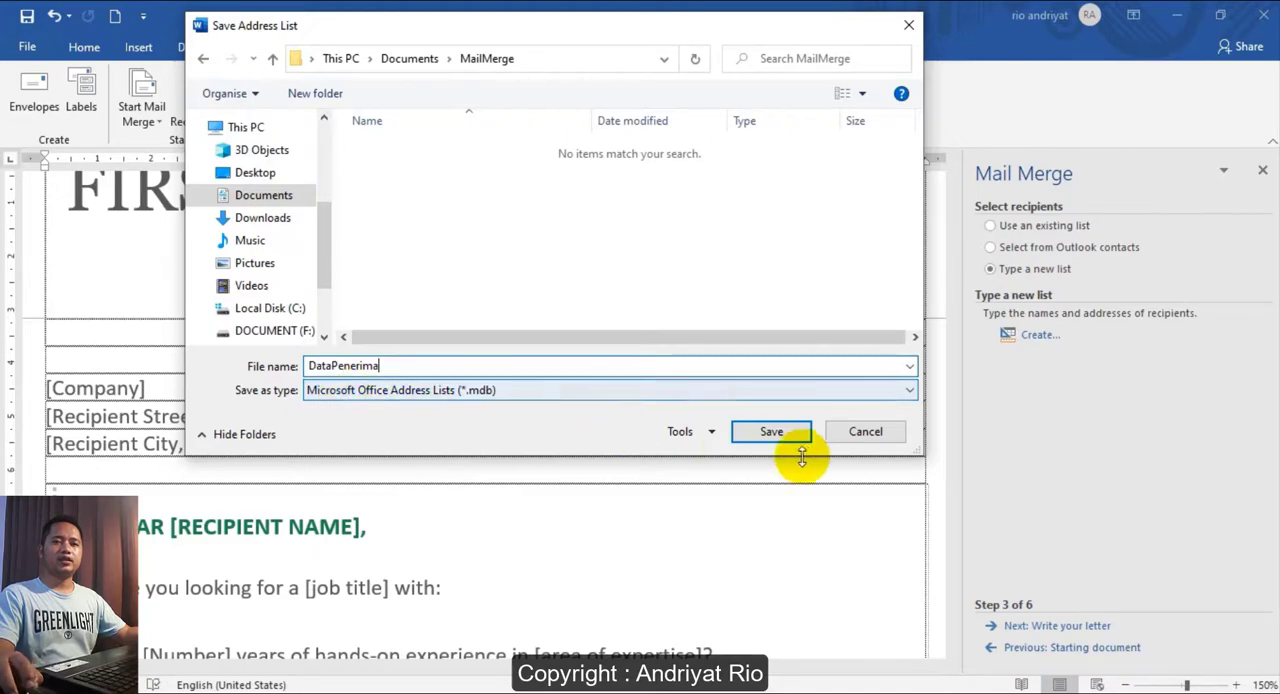
left_click(785, 431)
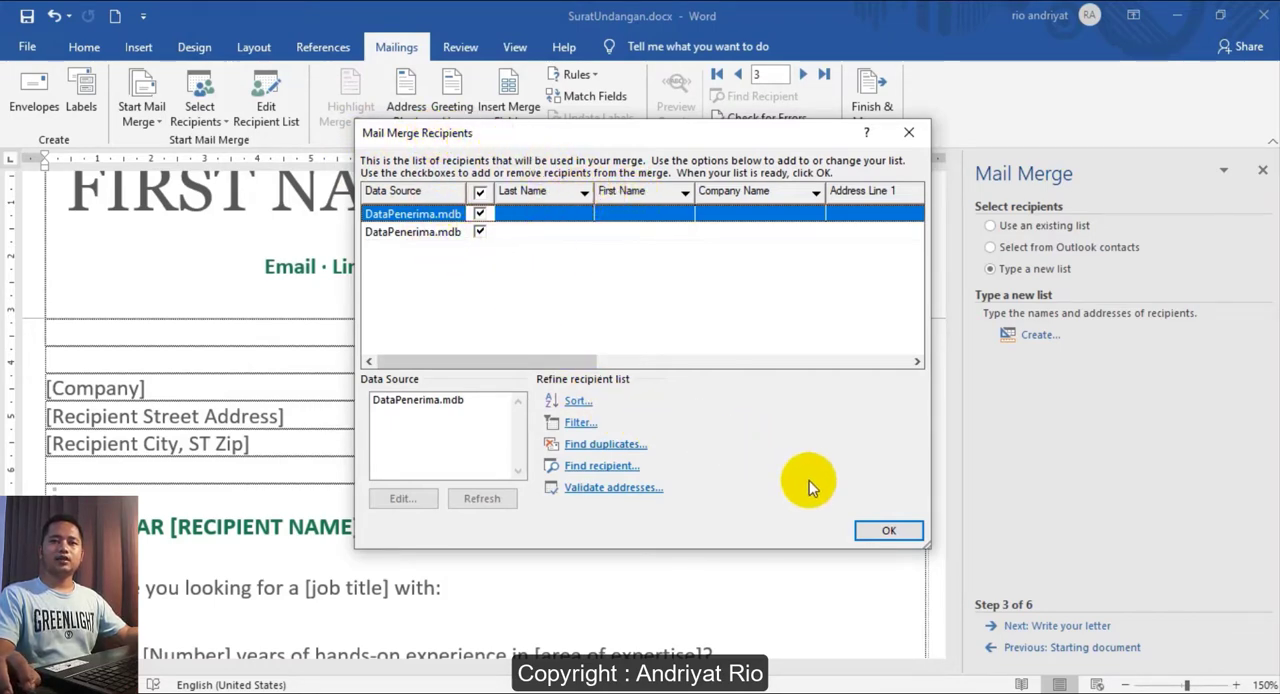
left_click(884, 533)
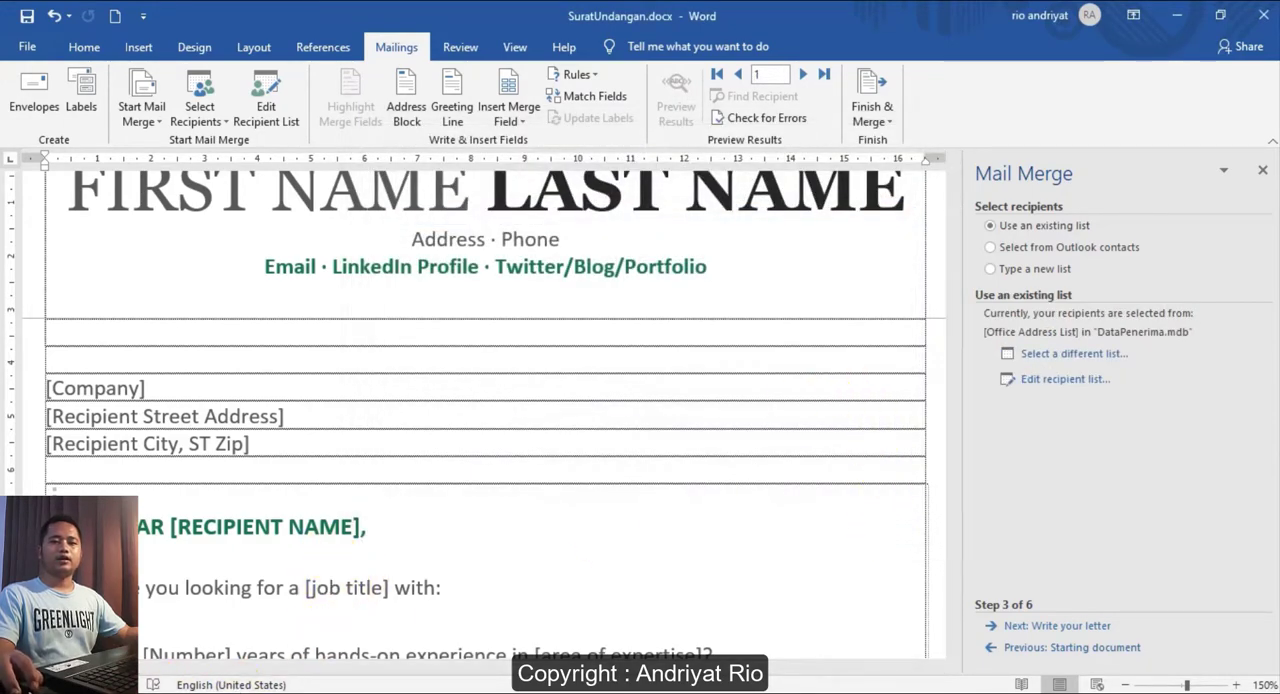
- Switch to File Explorer to check the MailMerge folder for the saved address list, and return to the letter in Word
left_click(190, 692)
left_click(460, 598)
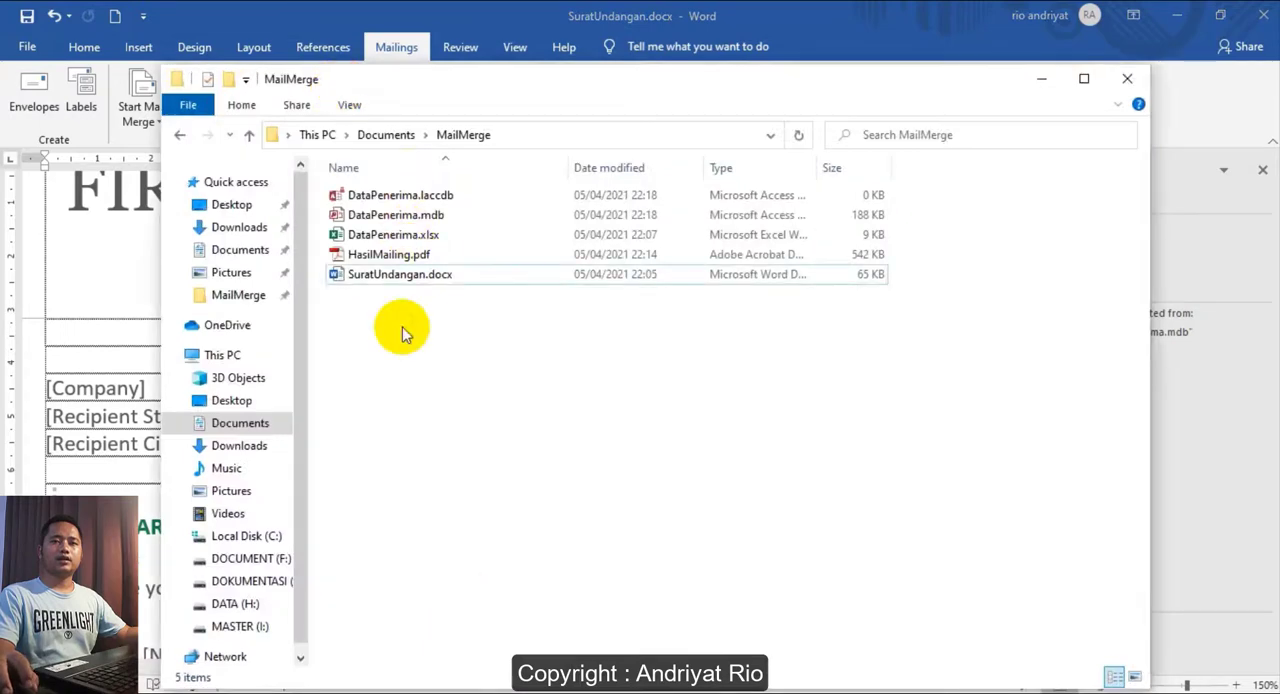
left_click(380, 380)
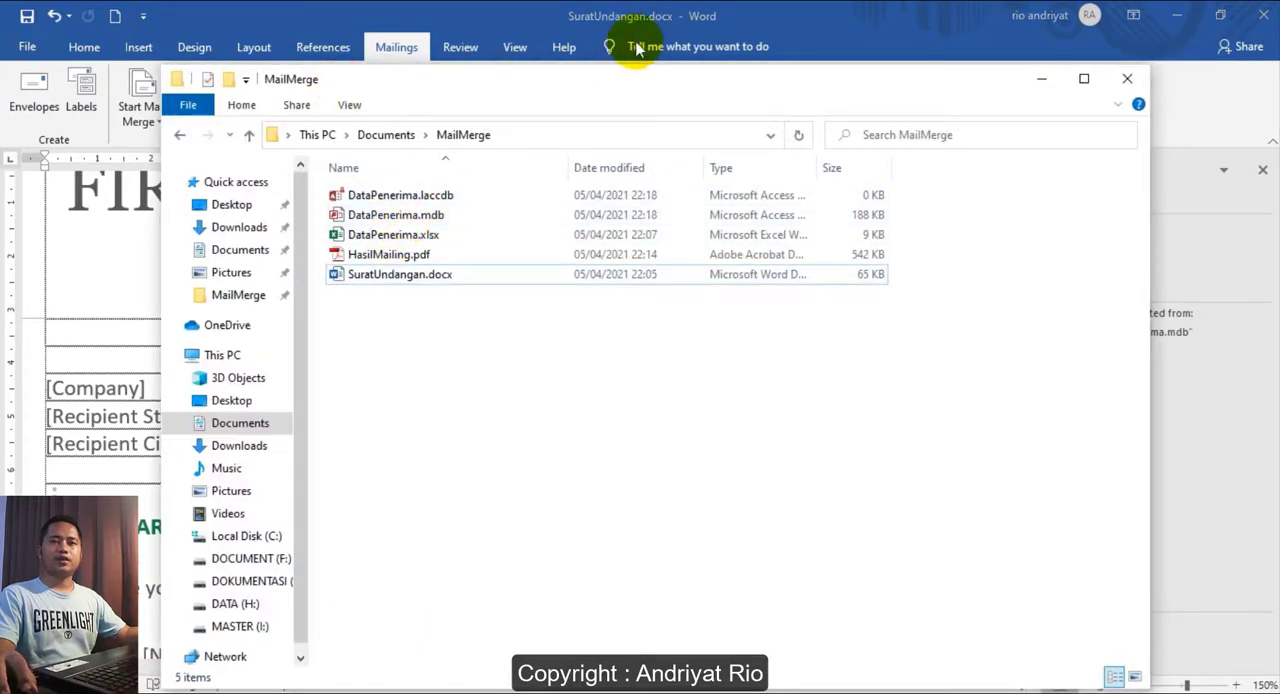
left_click(430, 16)
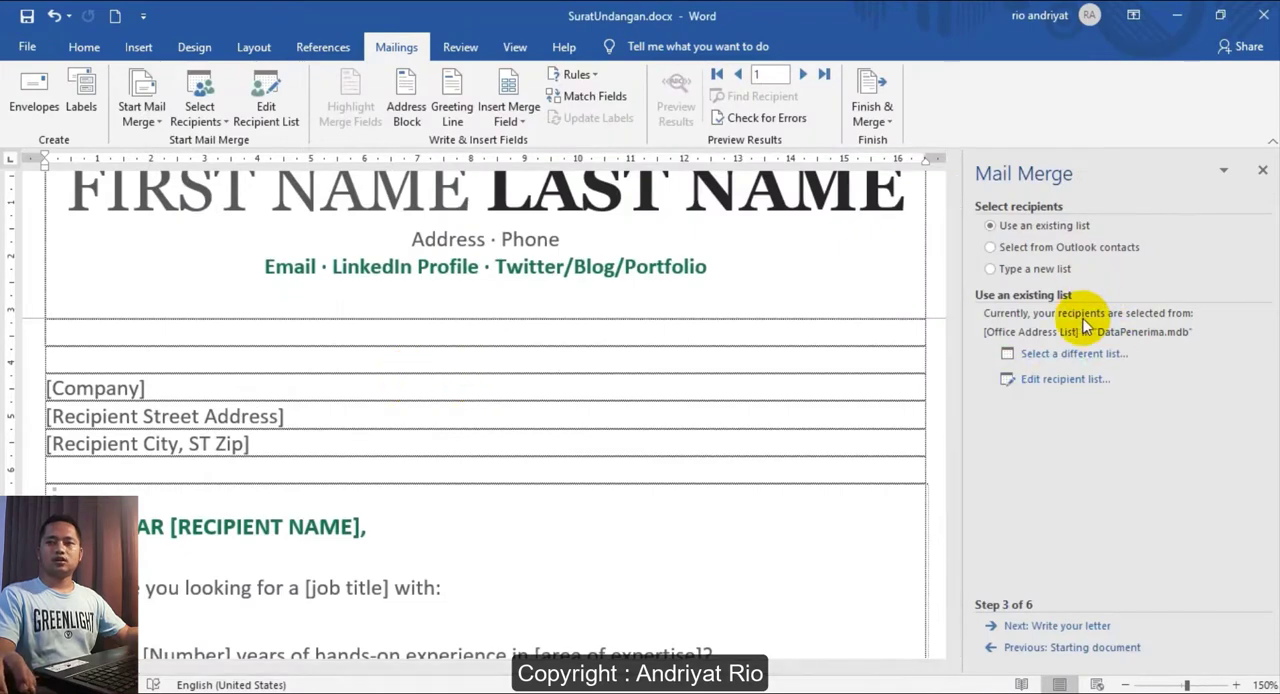
- Advance the wizard to writing the letter, close it and insert the Nama merge field on the first blank line above [Company]
left_click(1050, 625)
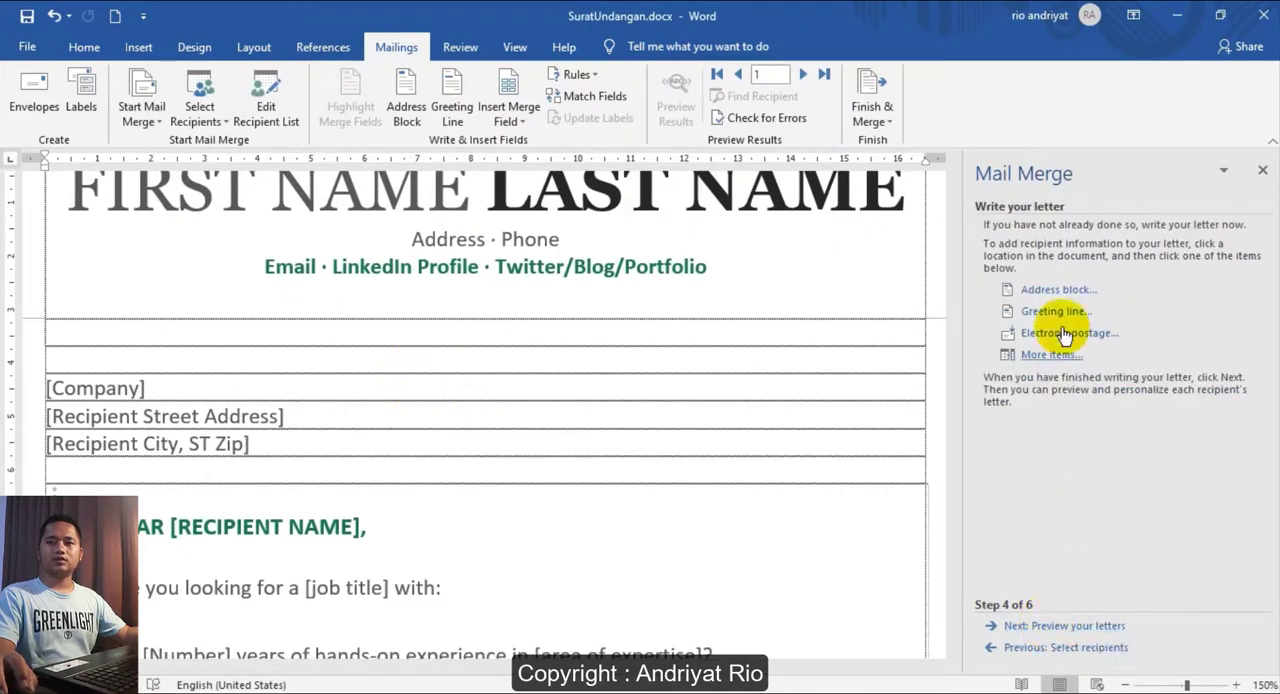
left_click(1262, 170)
left_click(224, 336)
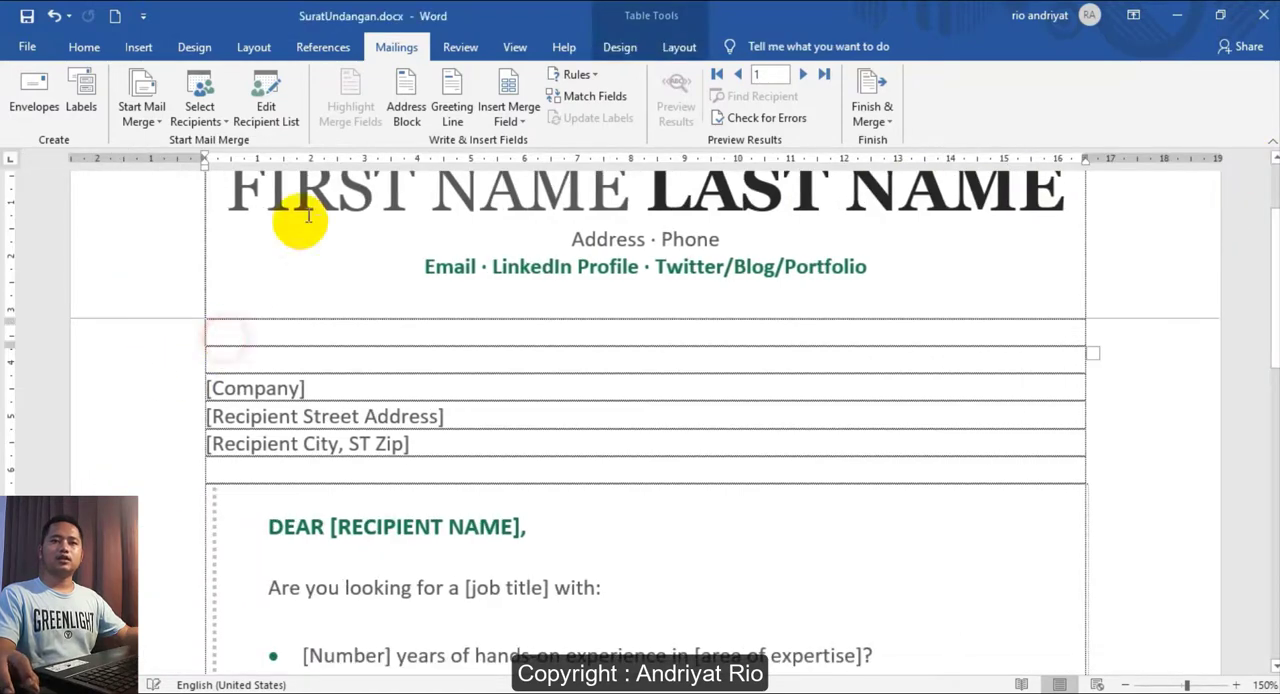
left_click(508, 117)
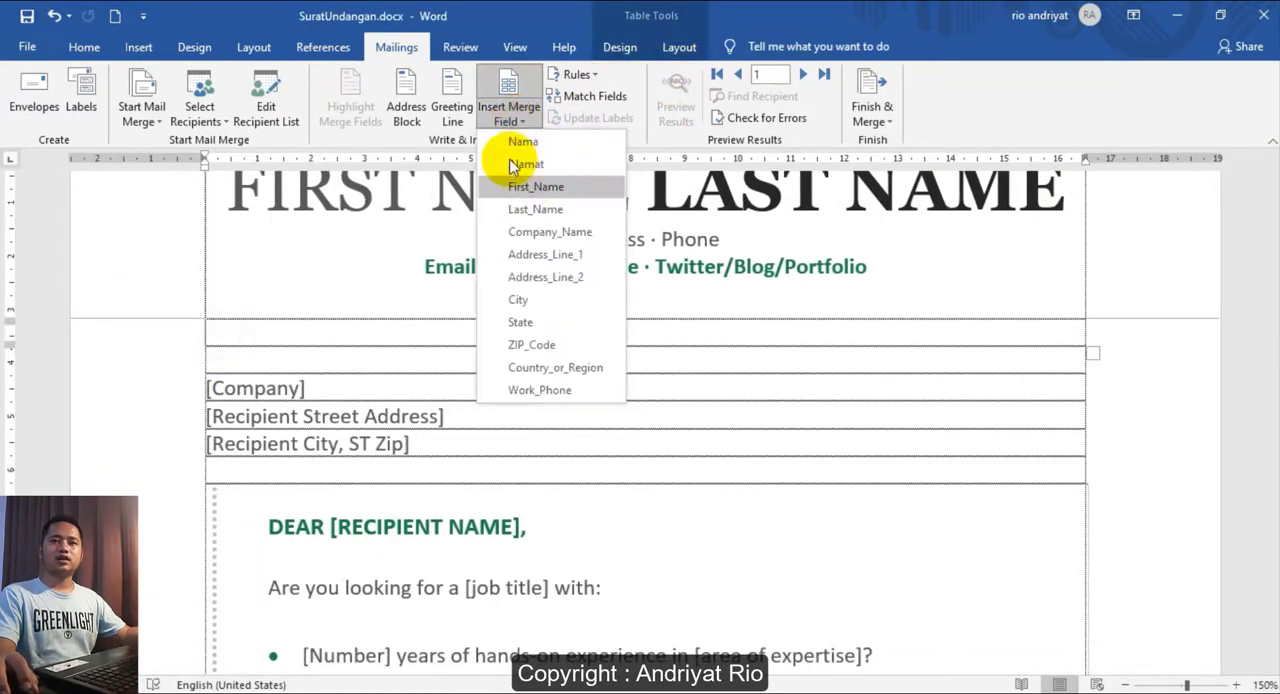
left_click(522, 141)
- Insert the Alamat merge field on the blank line between the Nama field and [Company]
left_click(256, 357)
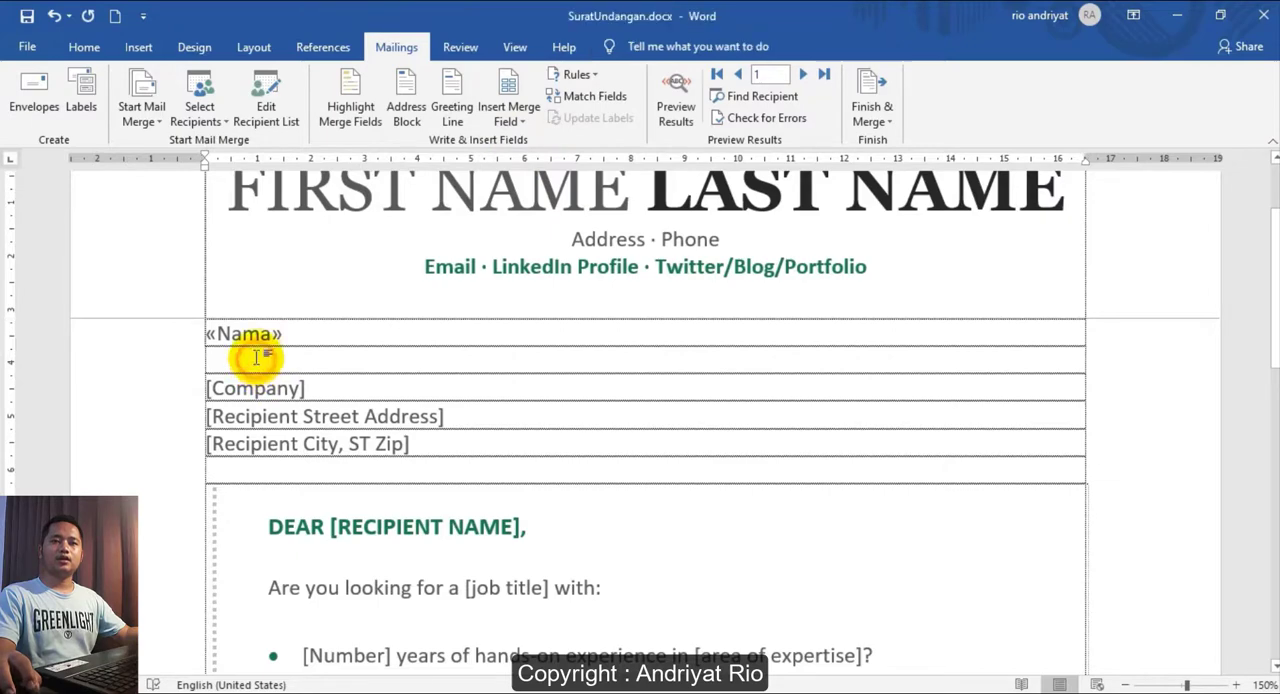
left_click(509, 118)
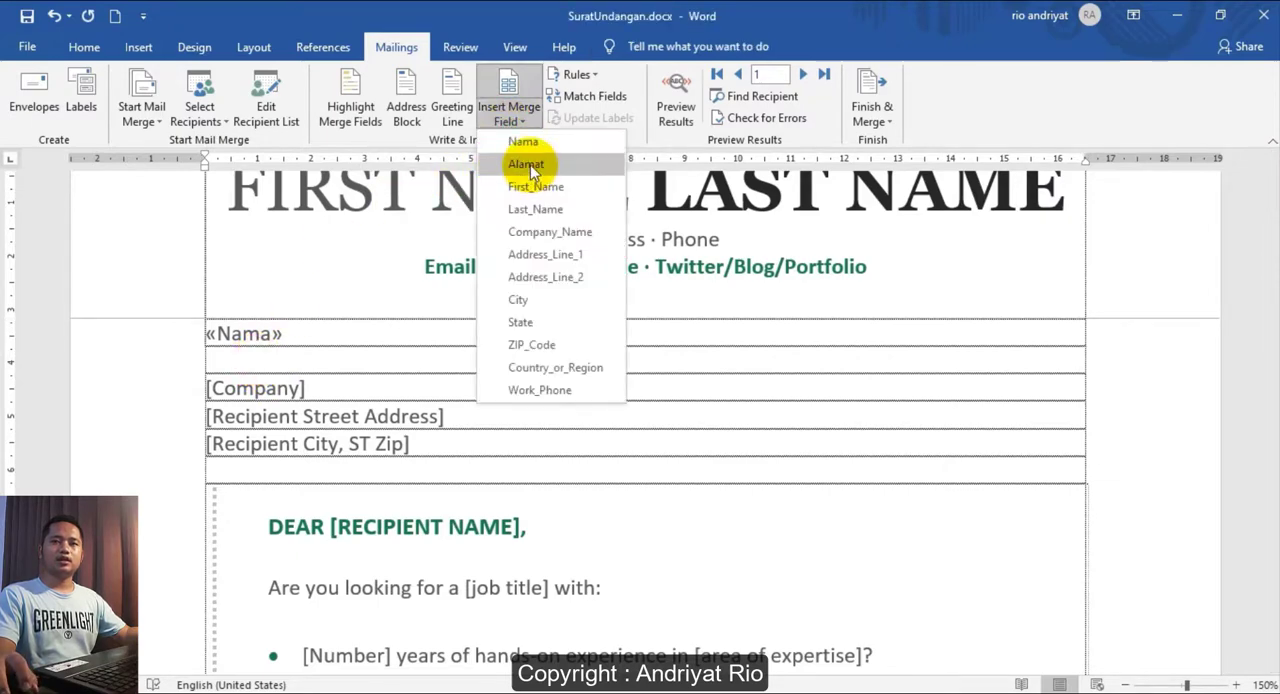
left_click(527, 165)
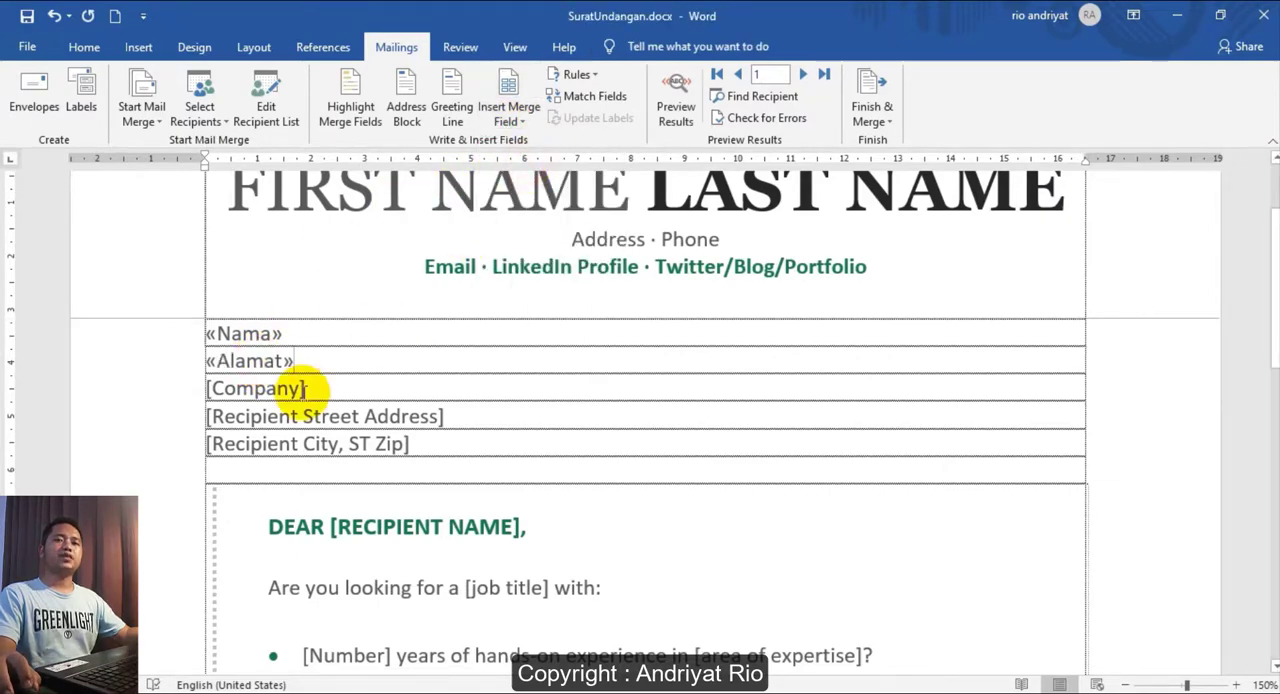
left_click(517, 122)
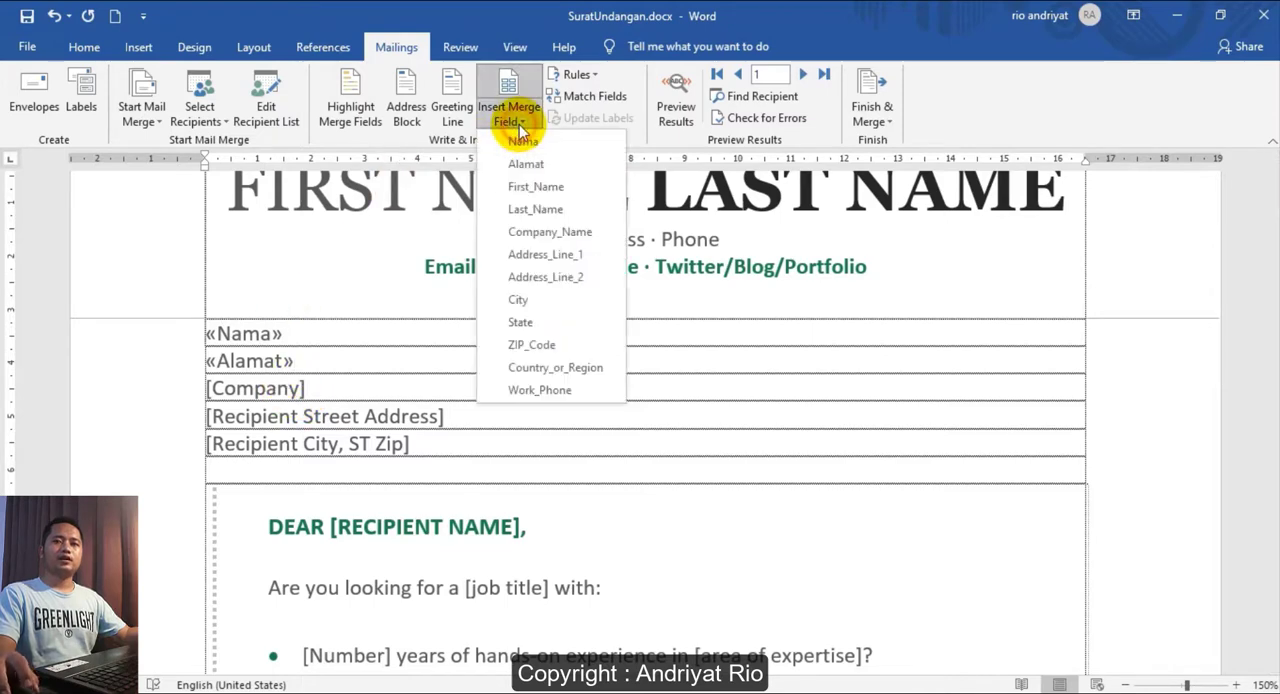
left_click(683, 403)
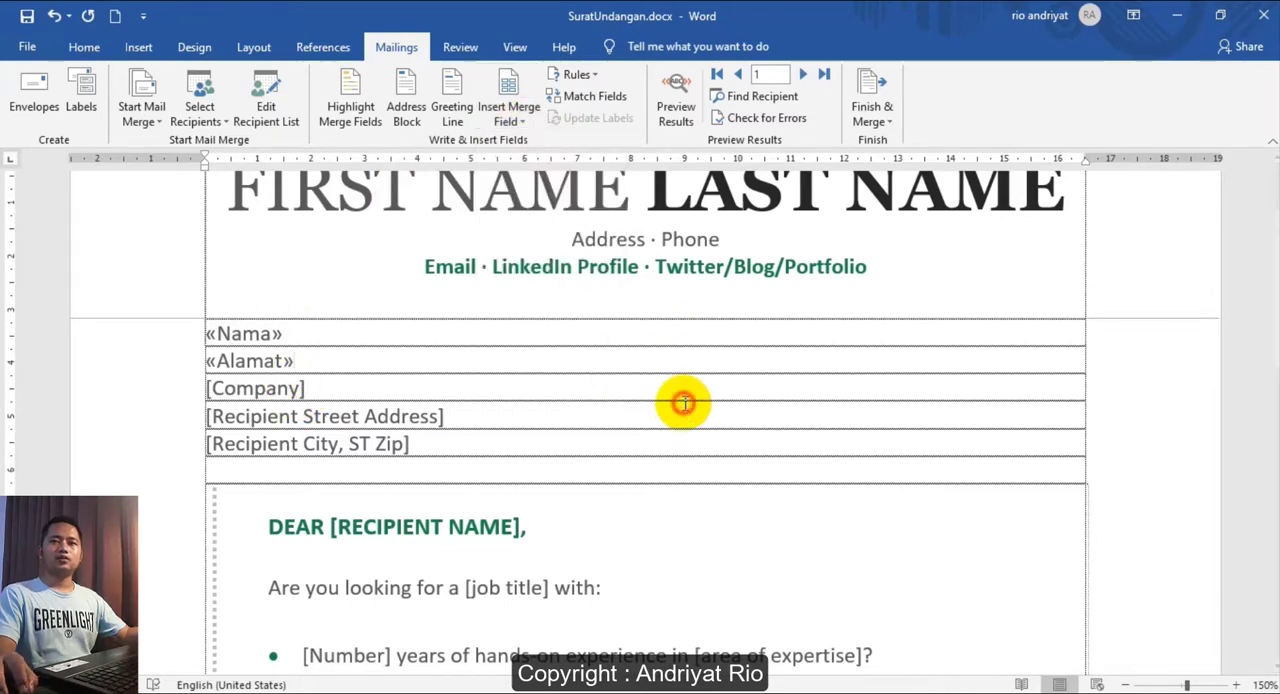
- Preview the merged name and address in the letter, restore the field view and review the recipient list of DataPenerima.mdb
left_click(676, 97)
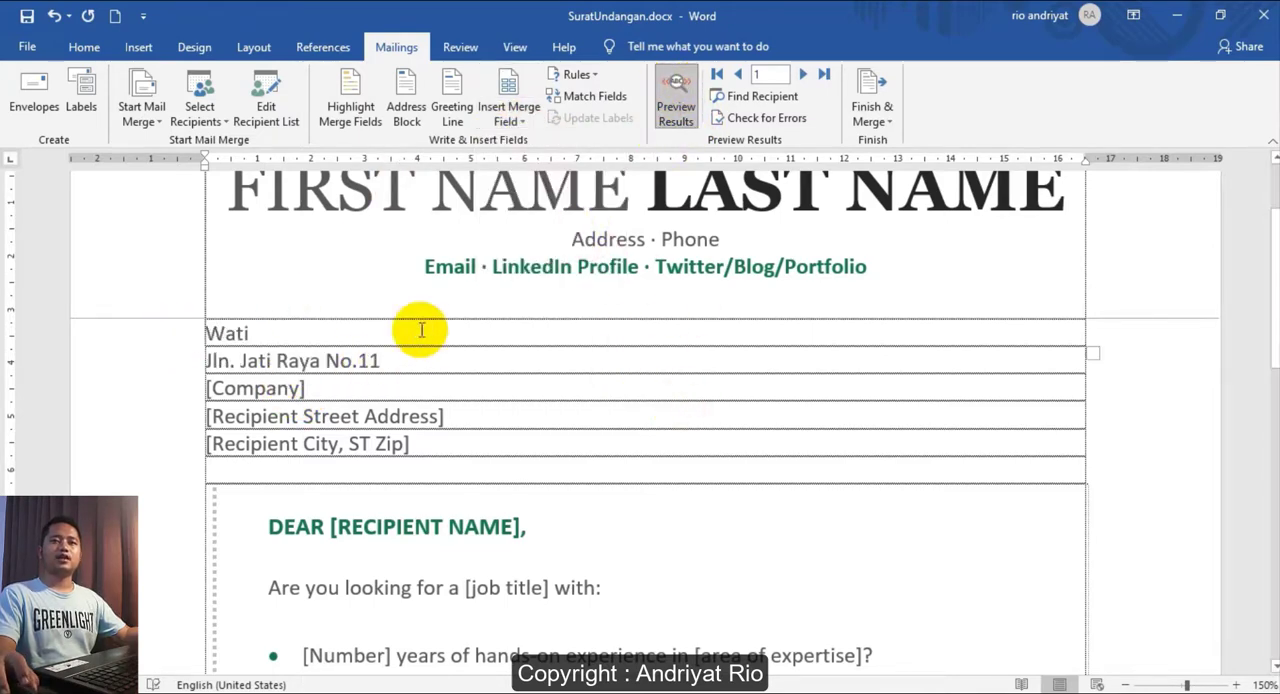
left_click(411, 364)
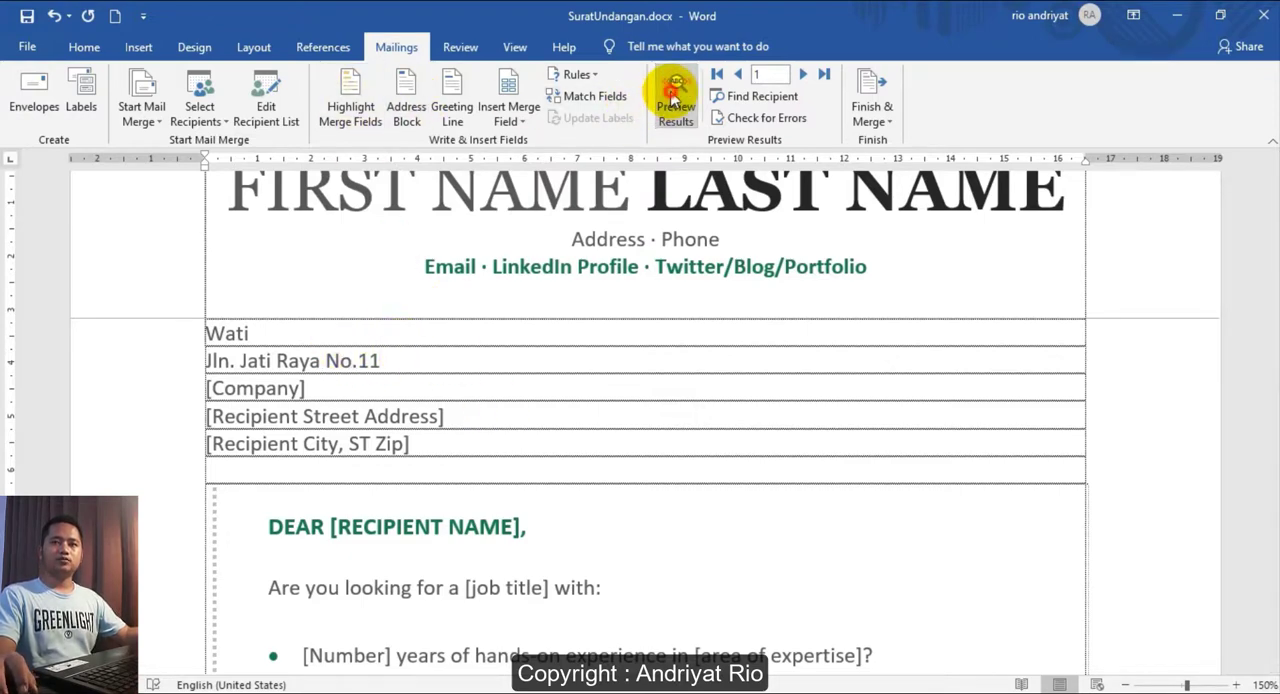
left_click(674, 100)
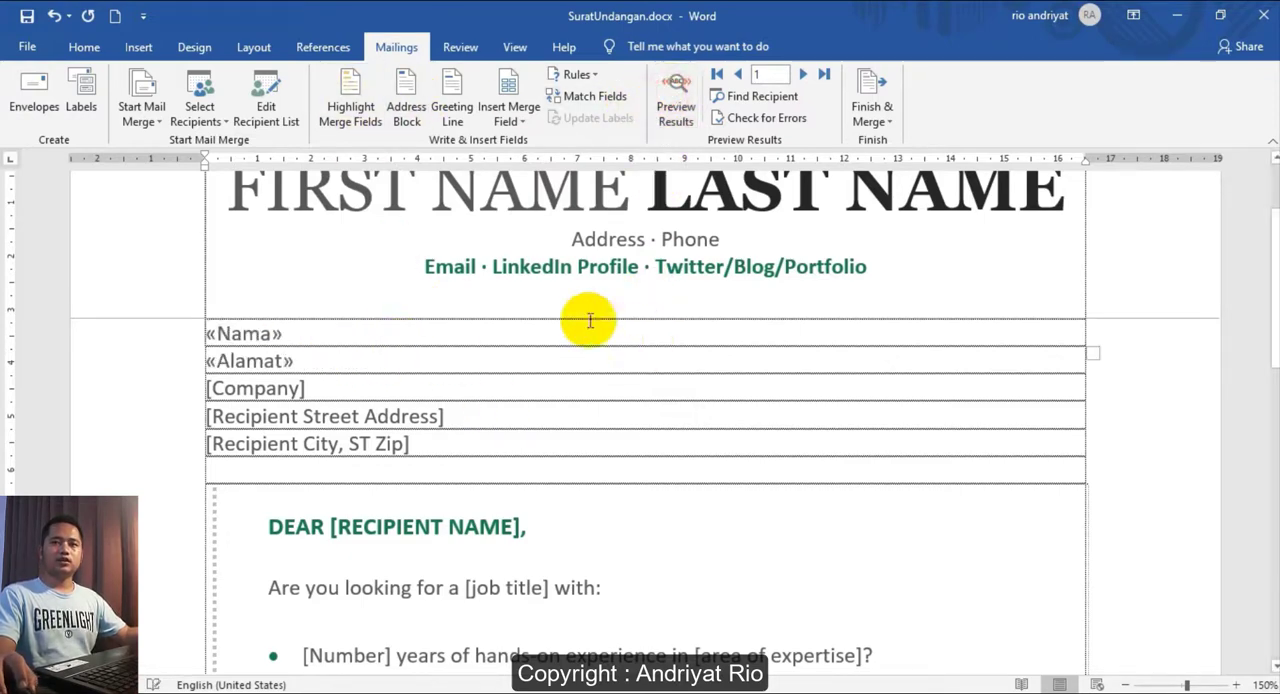
left_click(268, 103)
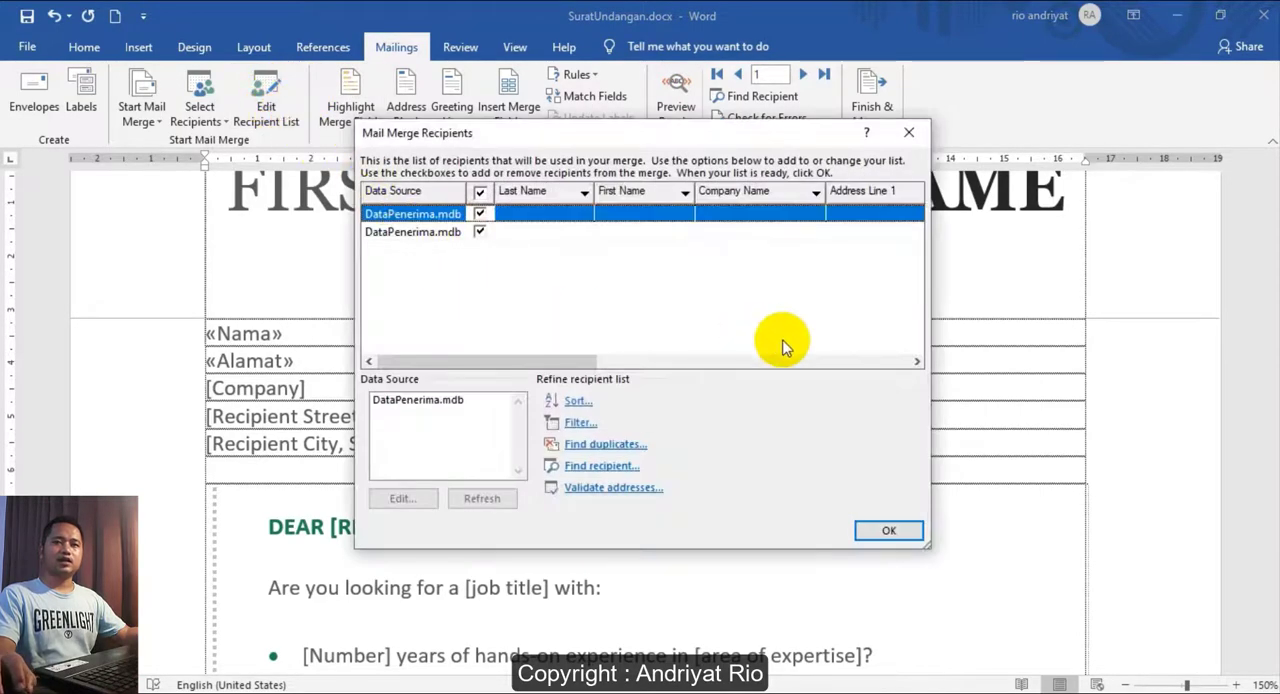
left_click(868, 533)
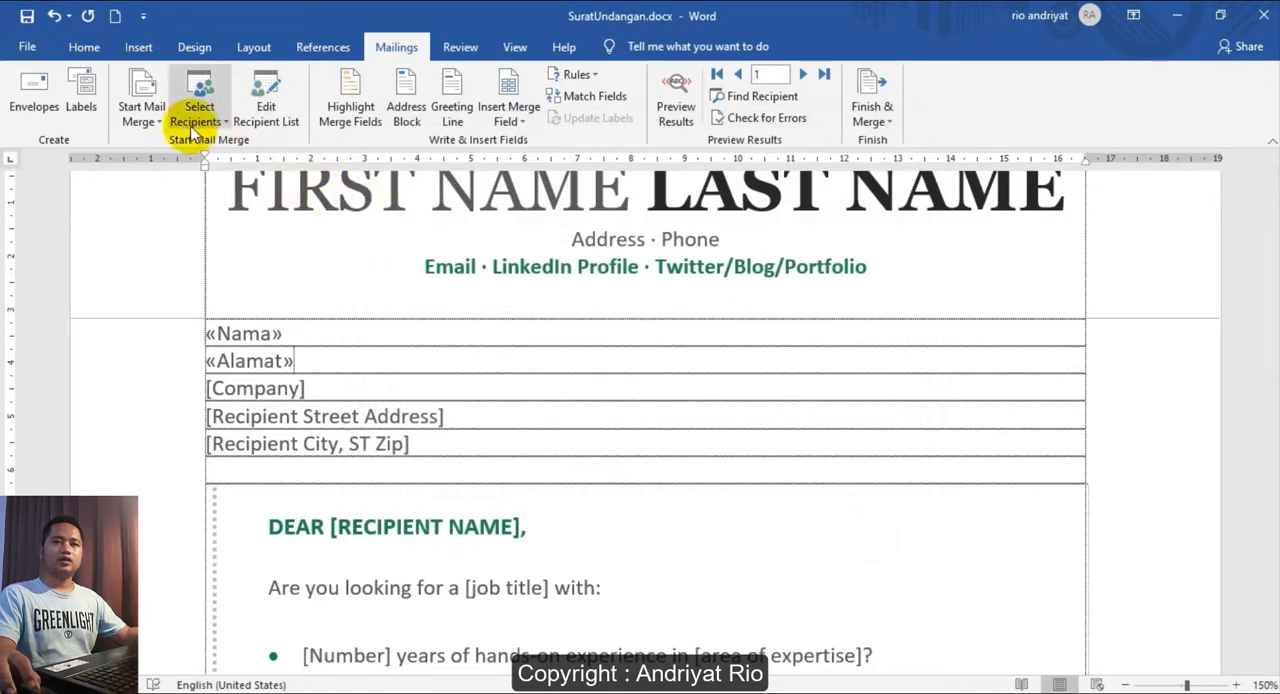
- Look through the MailMerge folder under Documents for existing recipient lists, without choosing a new data source
left_click(195, 118)
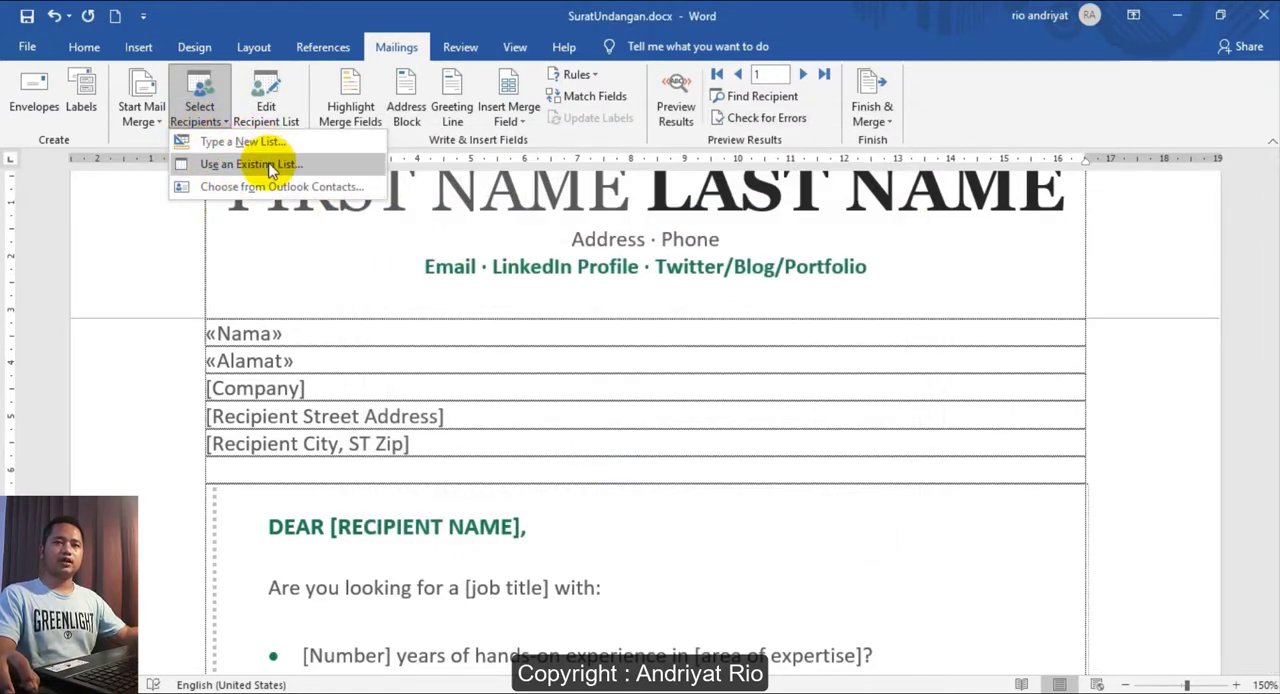
left_click(268, 168)
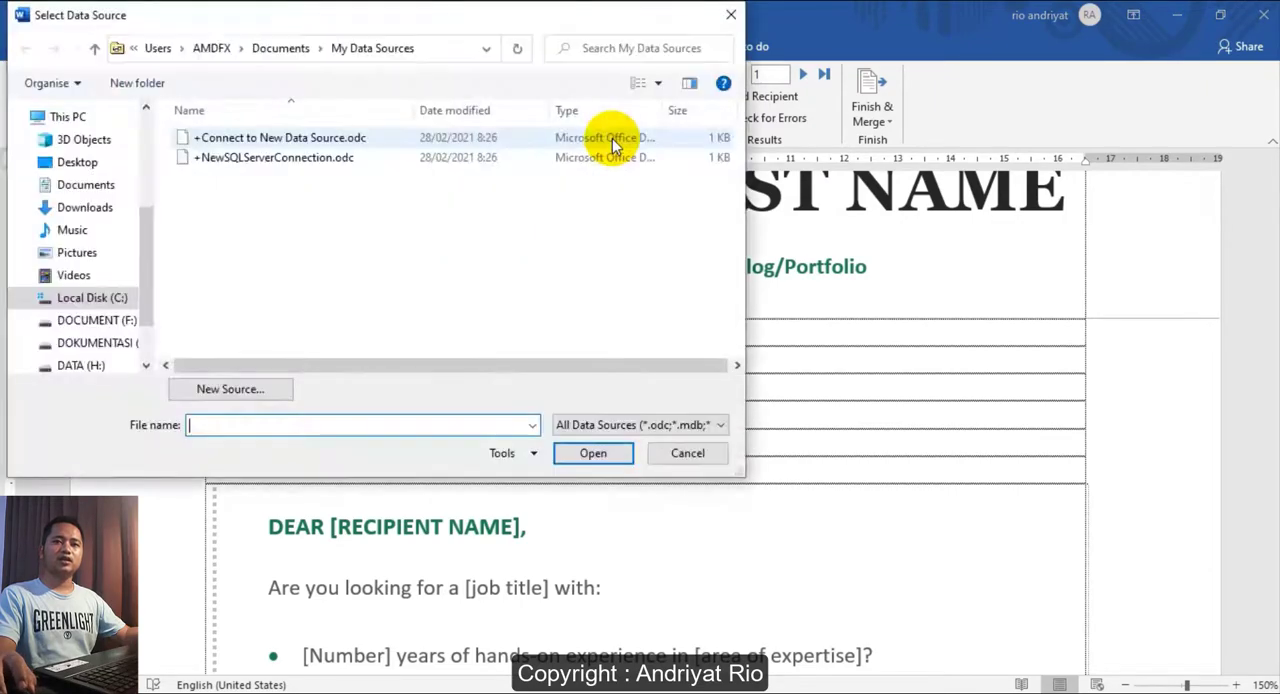
left_click(86, 184)
double_click(240, 215)
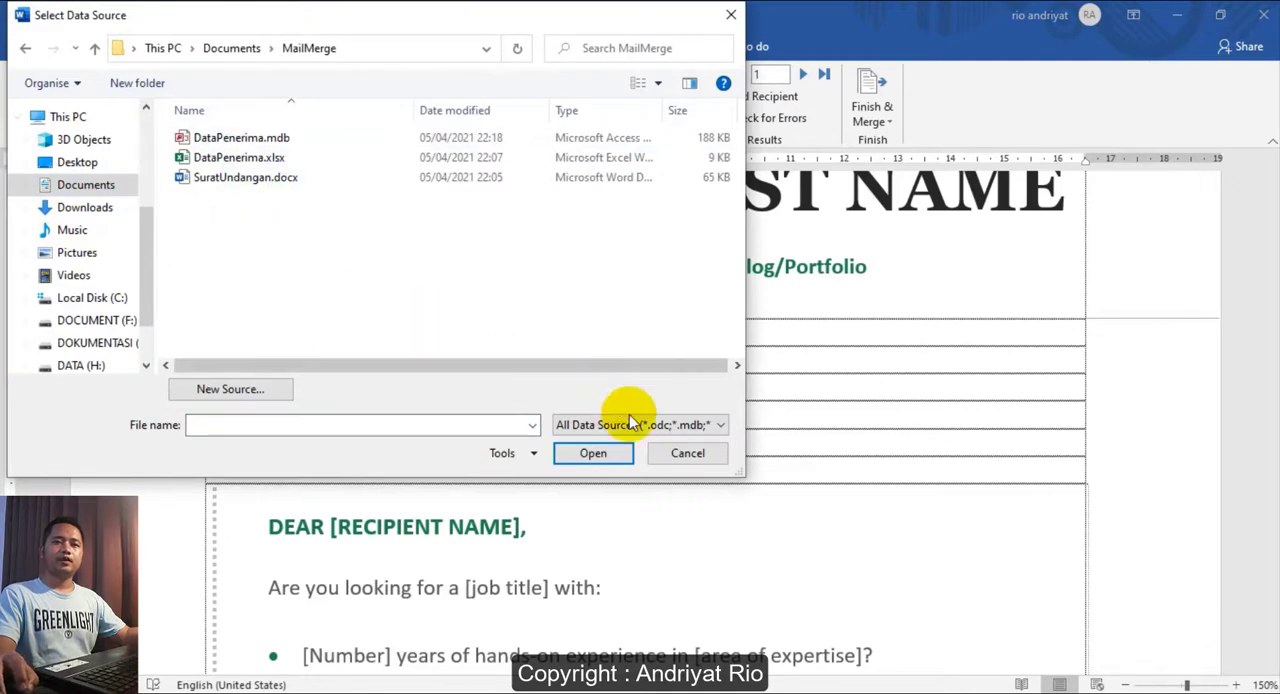
left_click(685, 460)
left_click(200, 118)
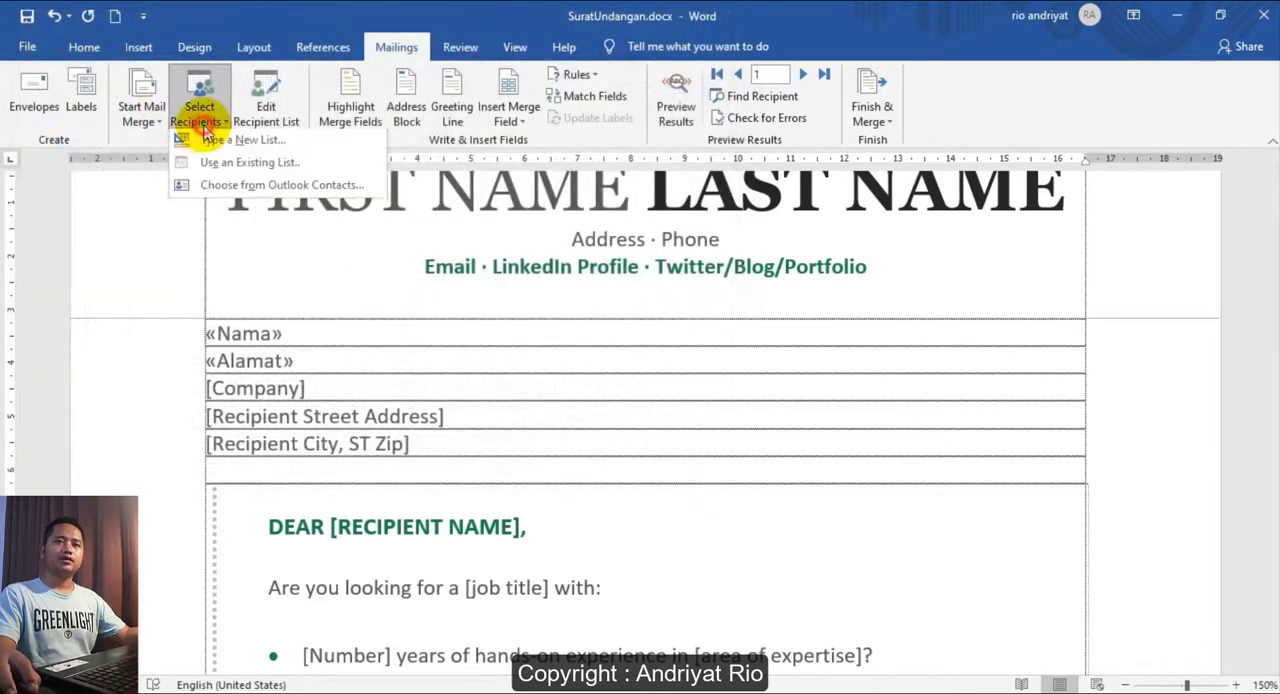
left_click(657, 357)
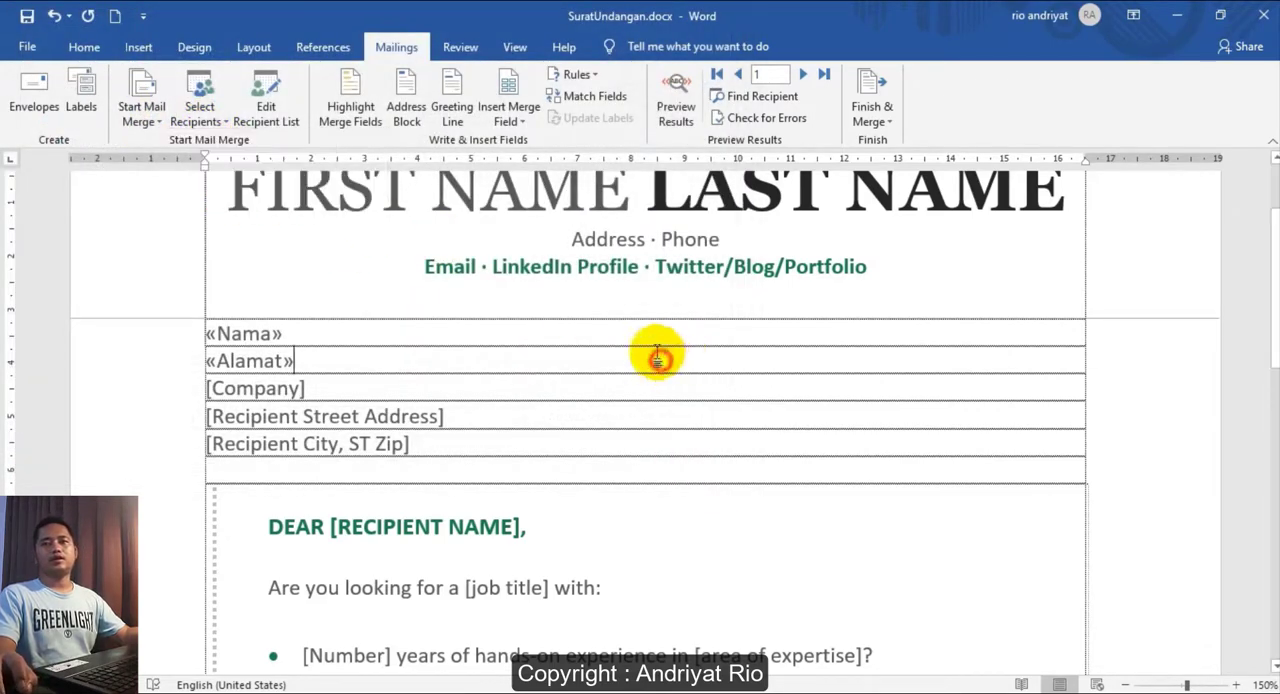
- Show the merge results in the letter and print all merged records with Microsoft Print to PDF
left_click(345, 361)
left_click(675, 100)
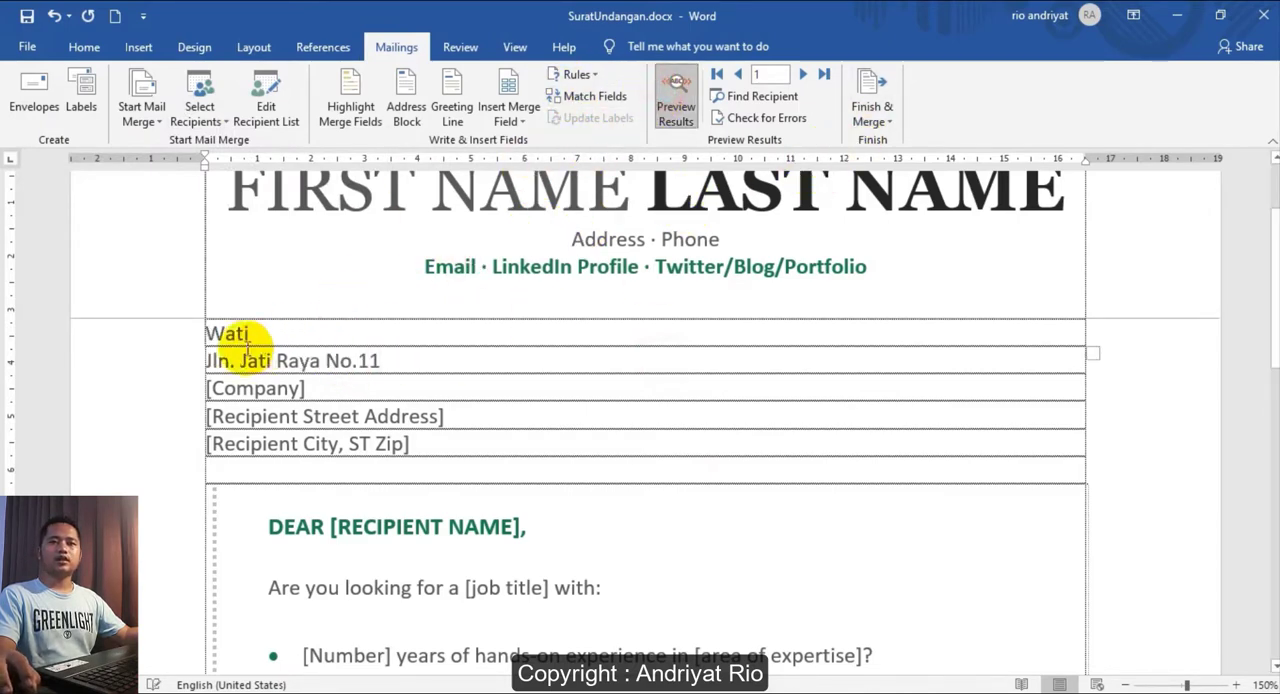
left_click(874, 110)
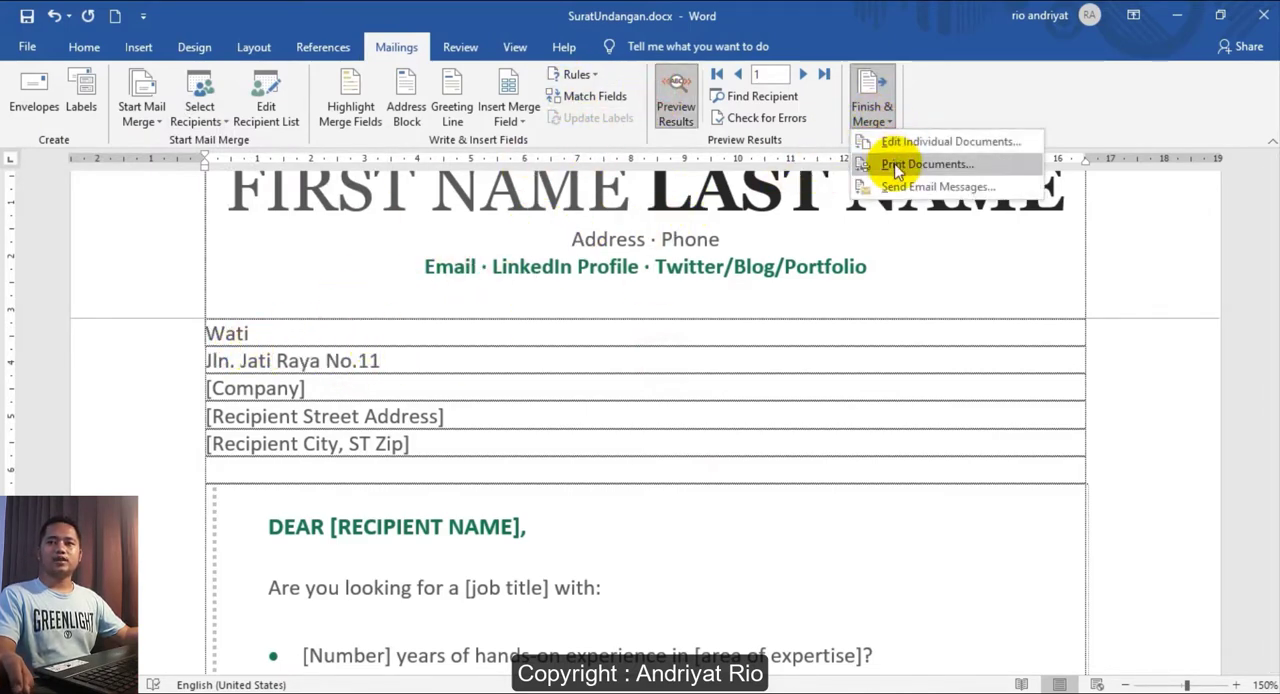
left_click(892, 166)
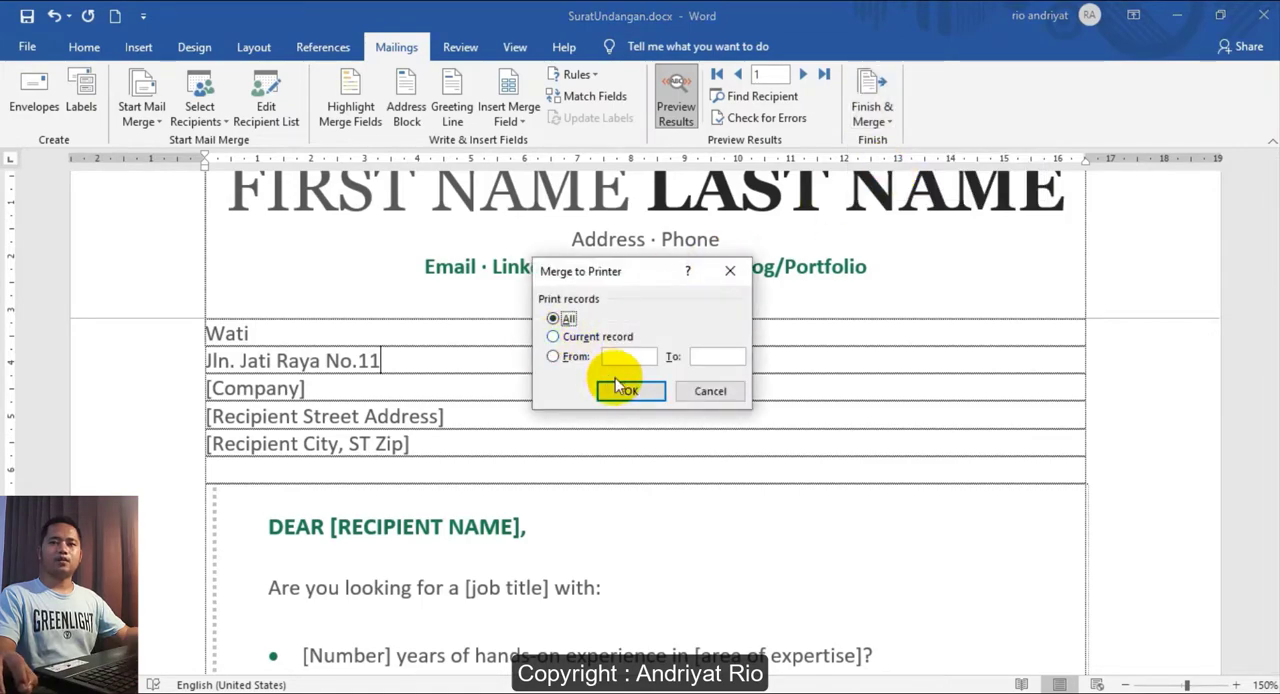
left_click(620, 392)
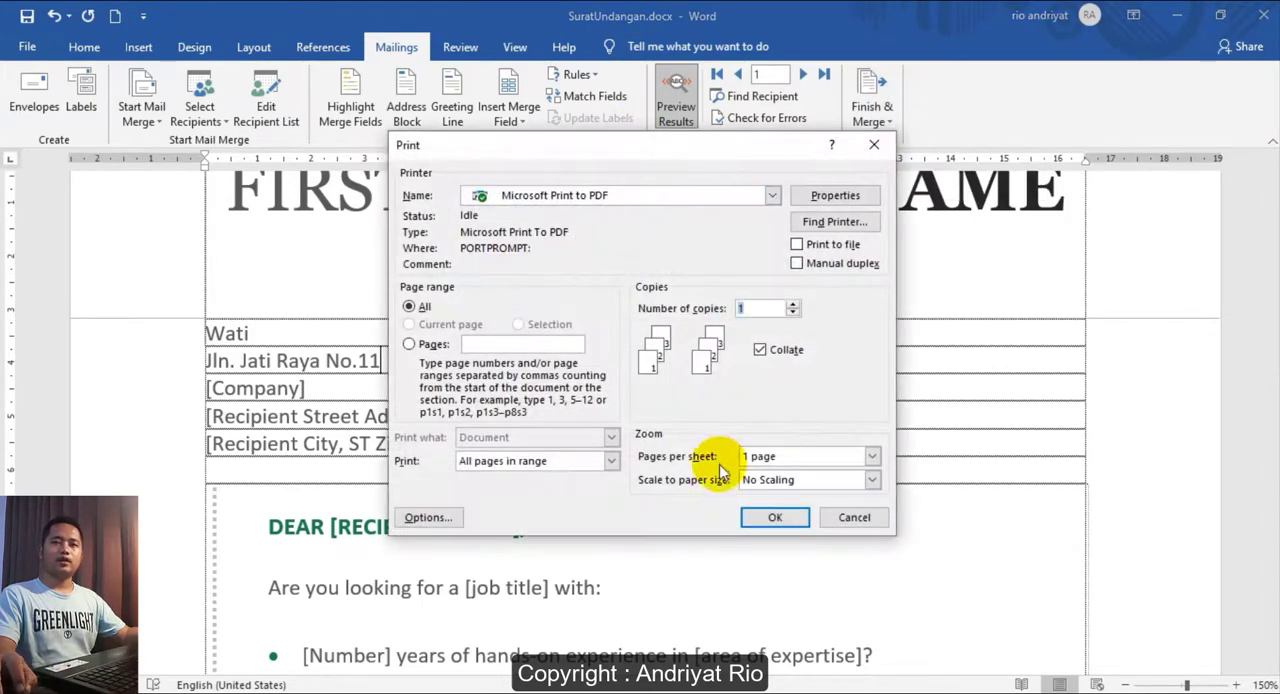
left_click(774, 519)
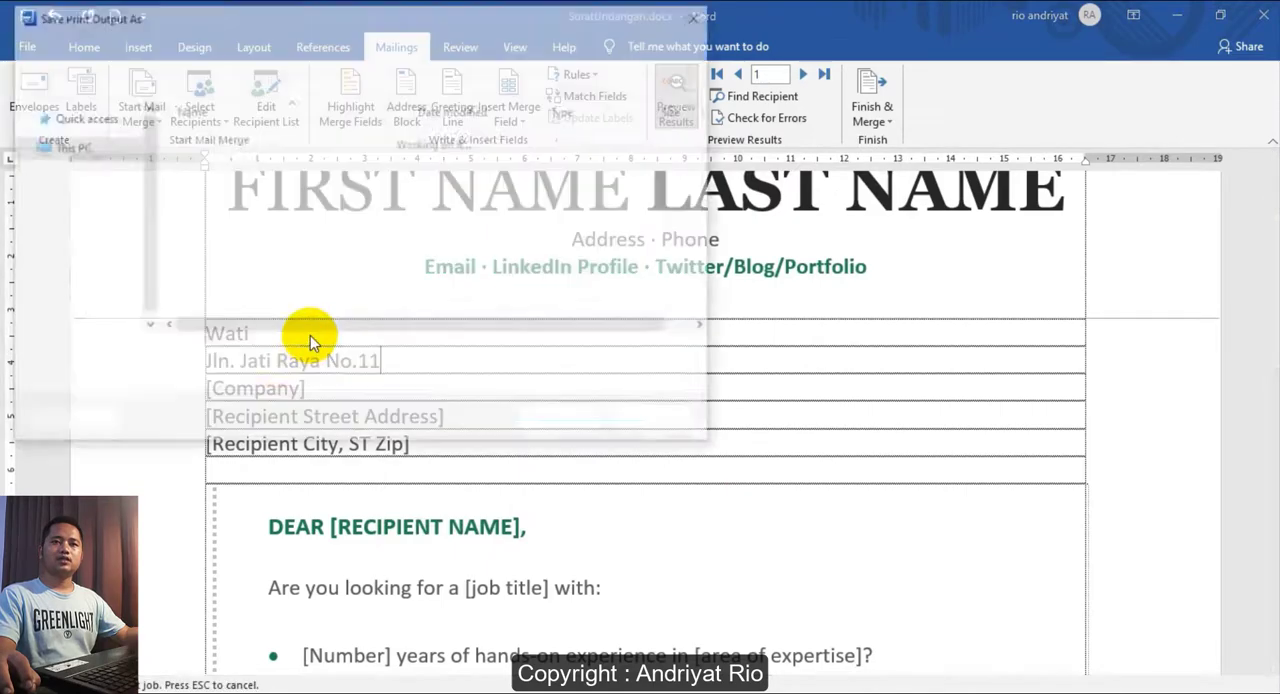
- Save the print output as HasilMailing2.pdf in the MailMerge folder
left_click(225, 137)
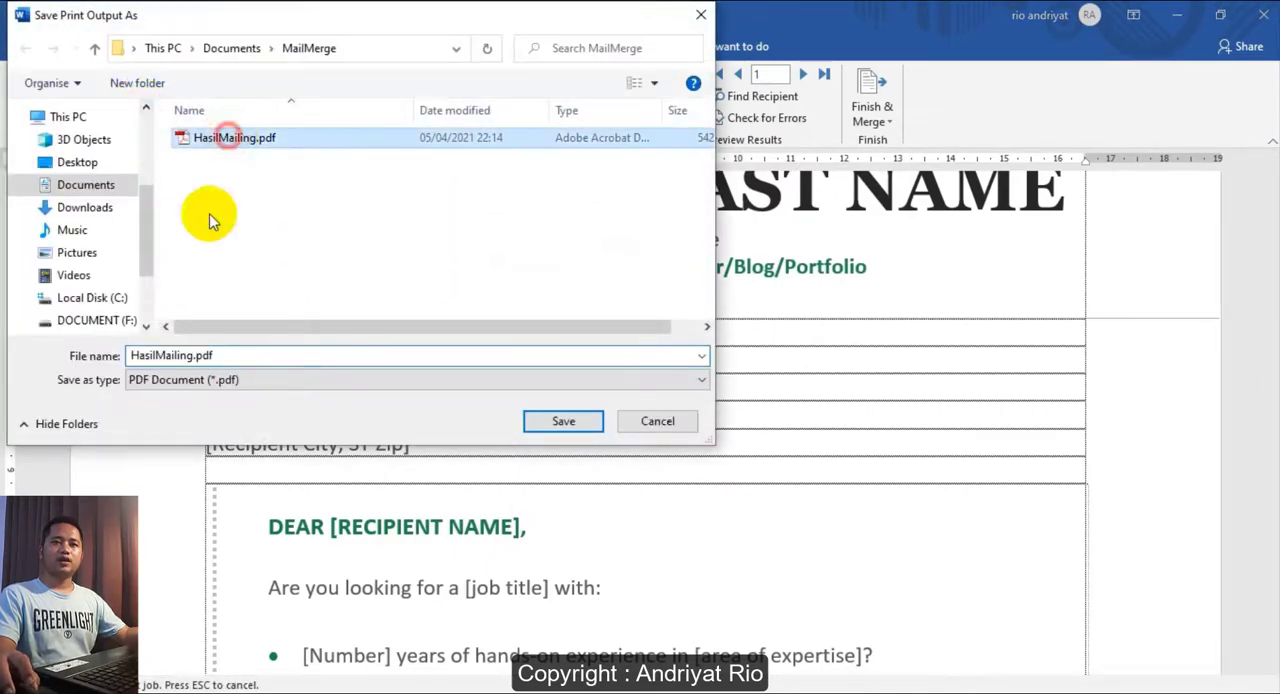
double_click(195, 355)
left_click(196, 355)
type("2")
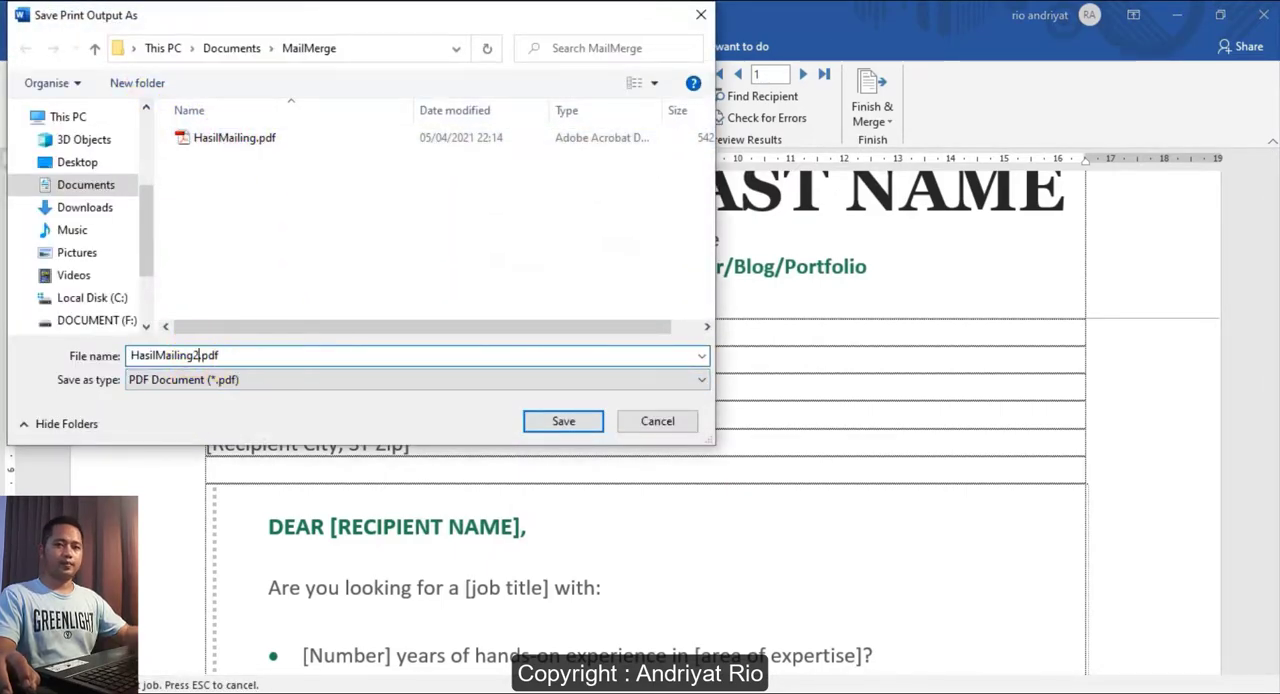
left_click(560, 421)
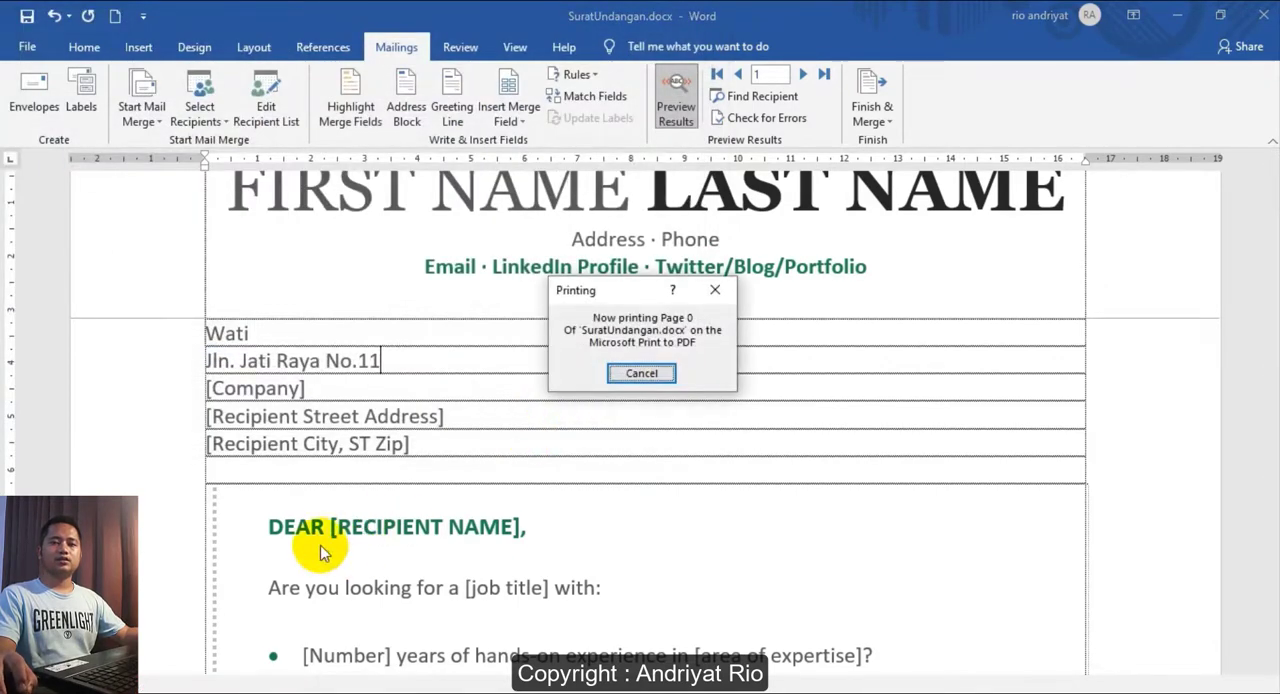
- Switch to File Explorer and open HasilMailing2.pdf from the MailMerge folder in an enlarged window
mouse_move(157, 675)
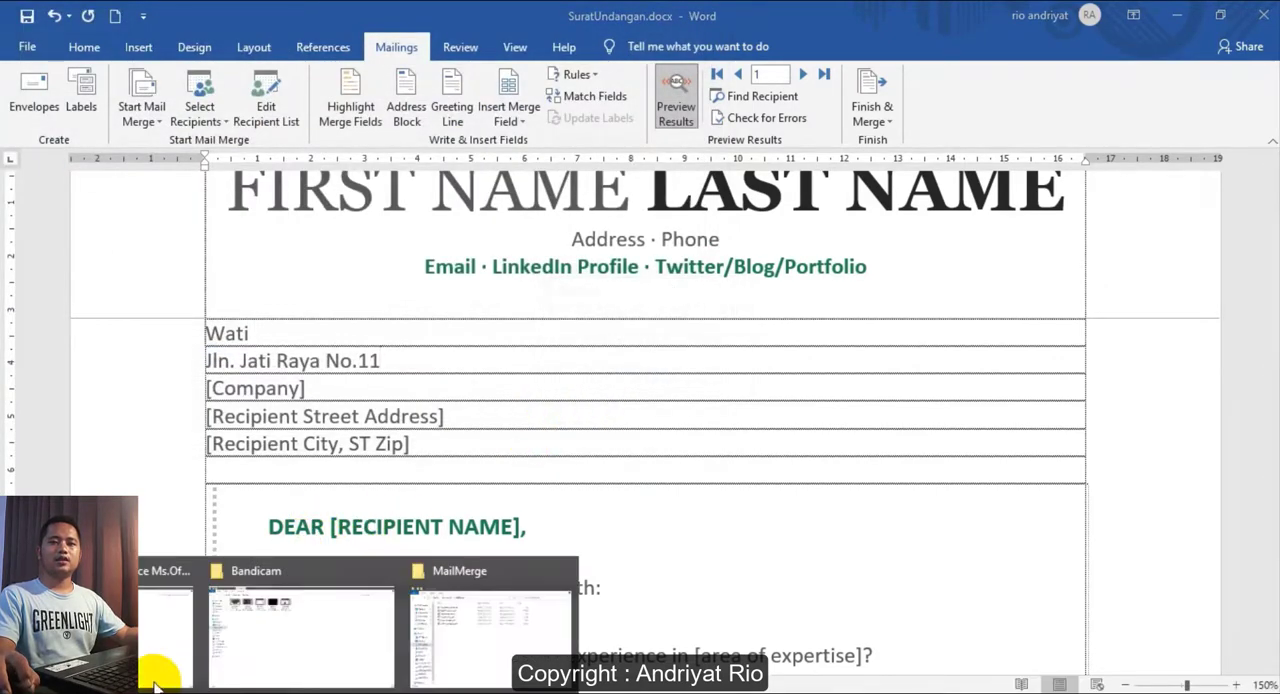
left_click(429, 648)
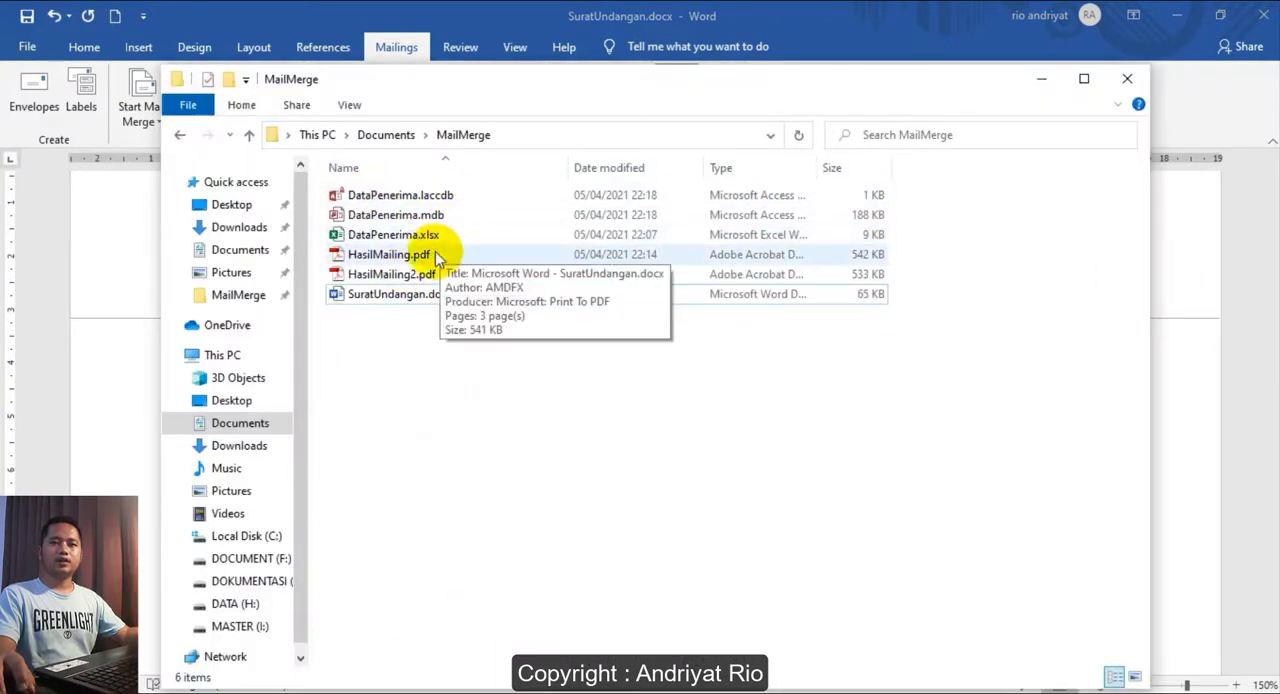
double_click(420, 274)
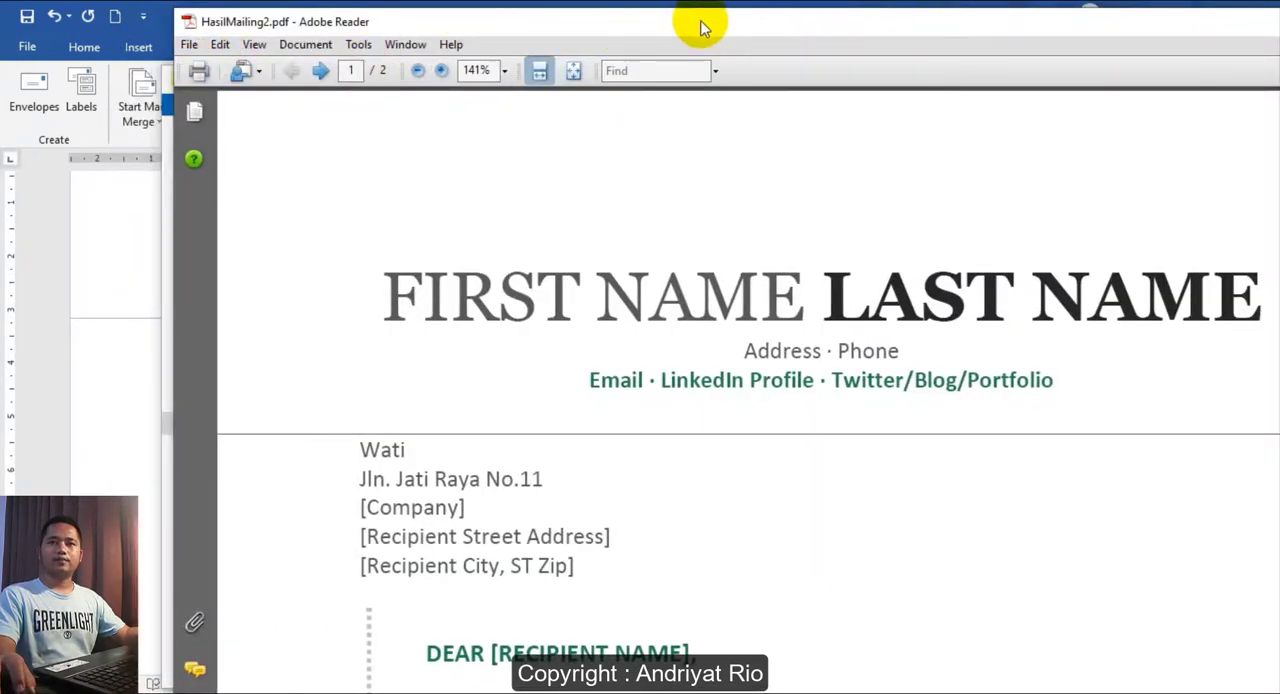
double_click(700, 22)
- Check the recipient name and address on both pages of the PDF, close it and return to the letter in Word
scroll(685, 250, "down", 3)
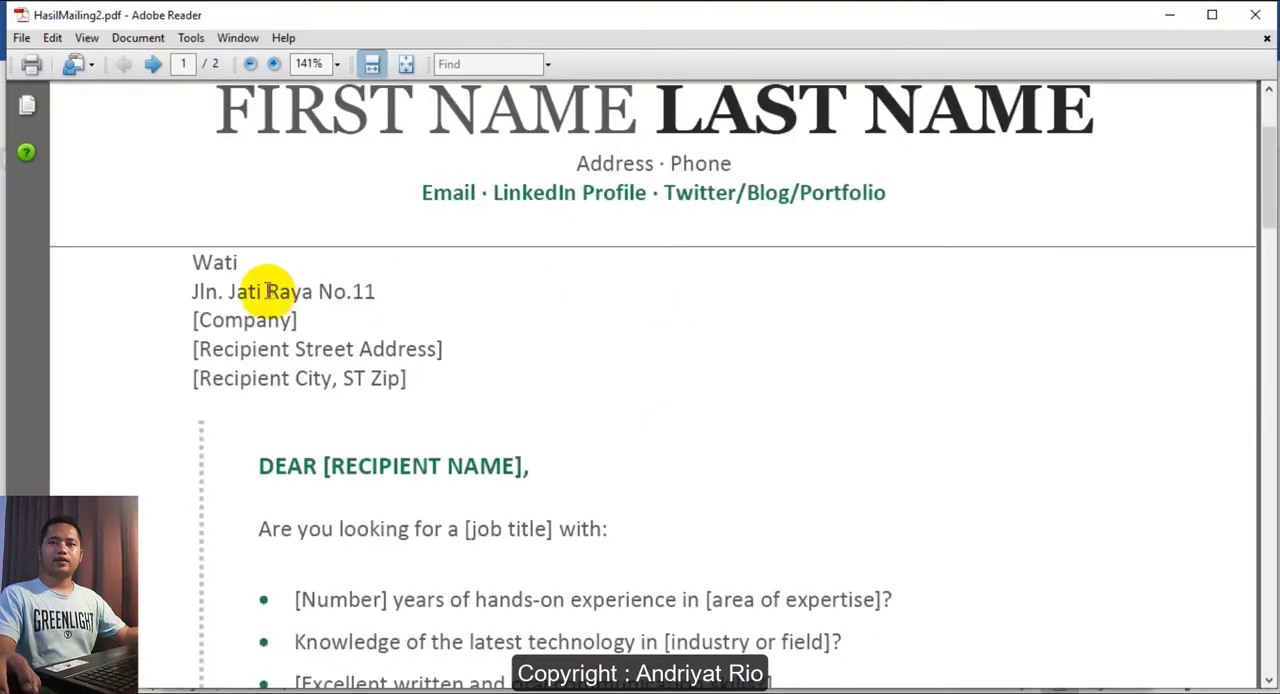
left_click_drag(197, 265, 376, 292)
scroll(586, 380, "down", 10)
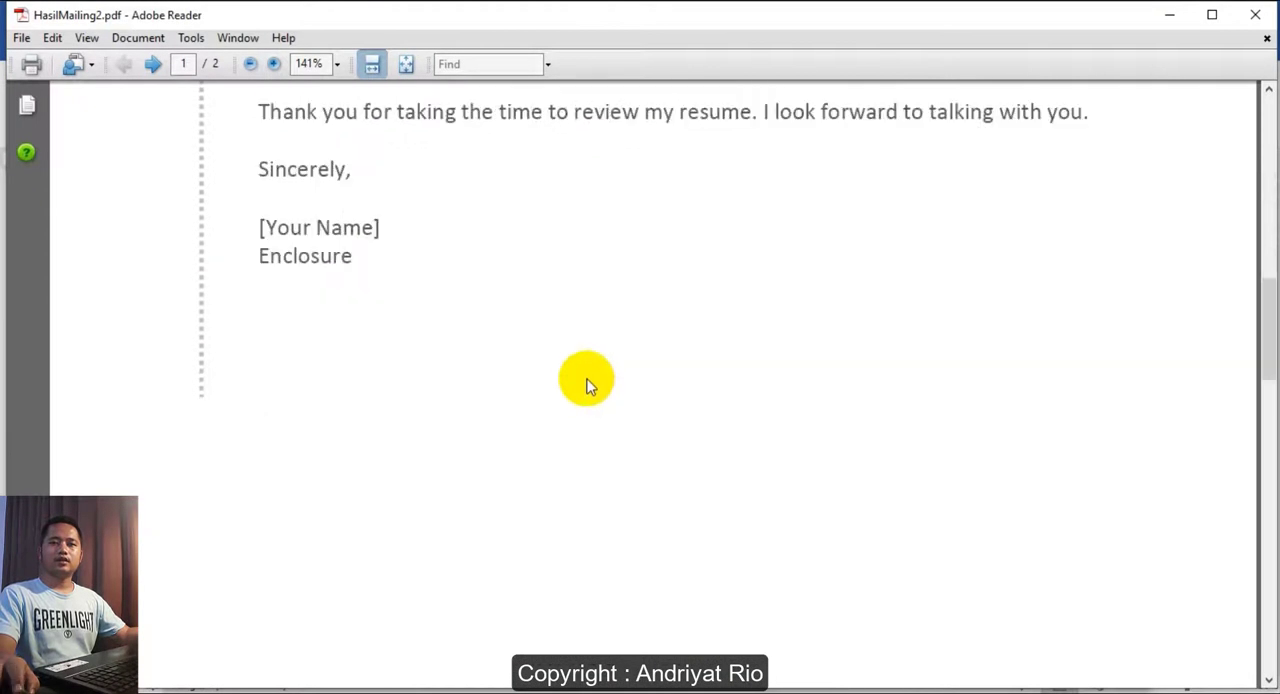
left_click_drag(172, 316, 372, 332)
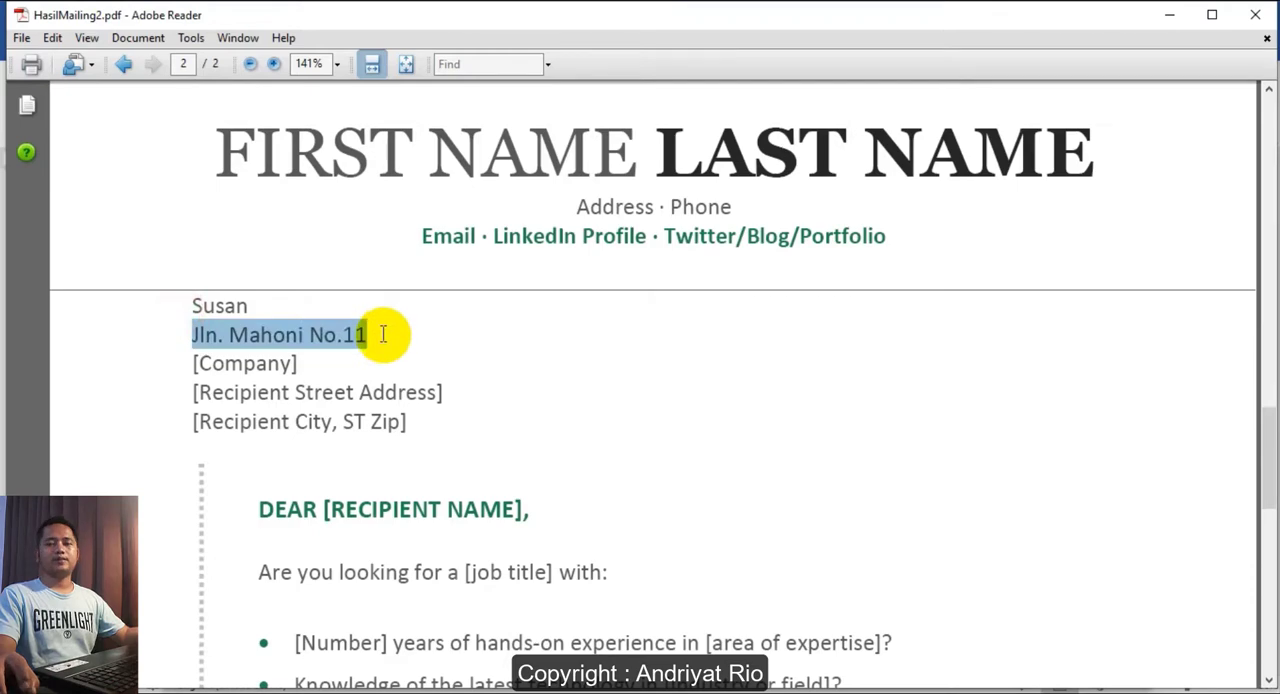
left_click(1257, 17)
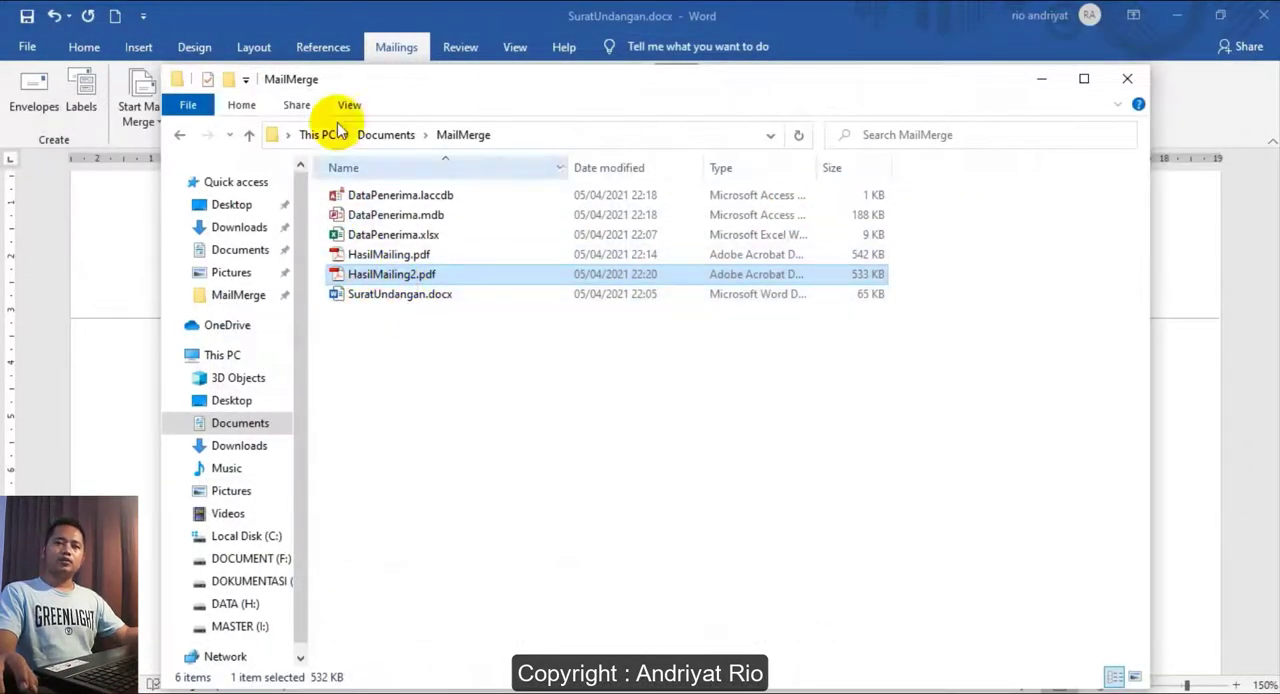
left_click(510, 20)
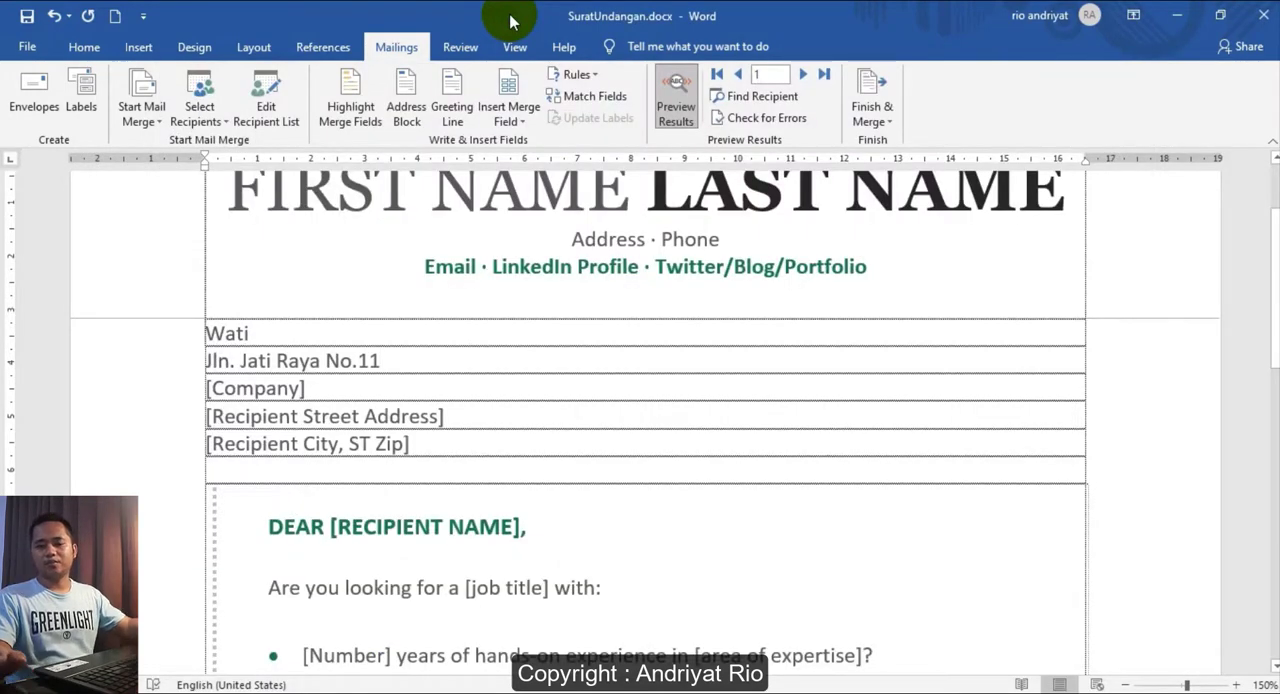